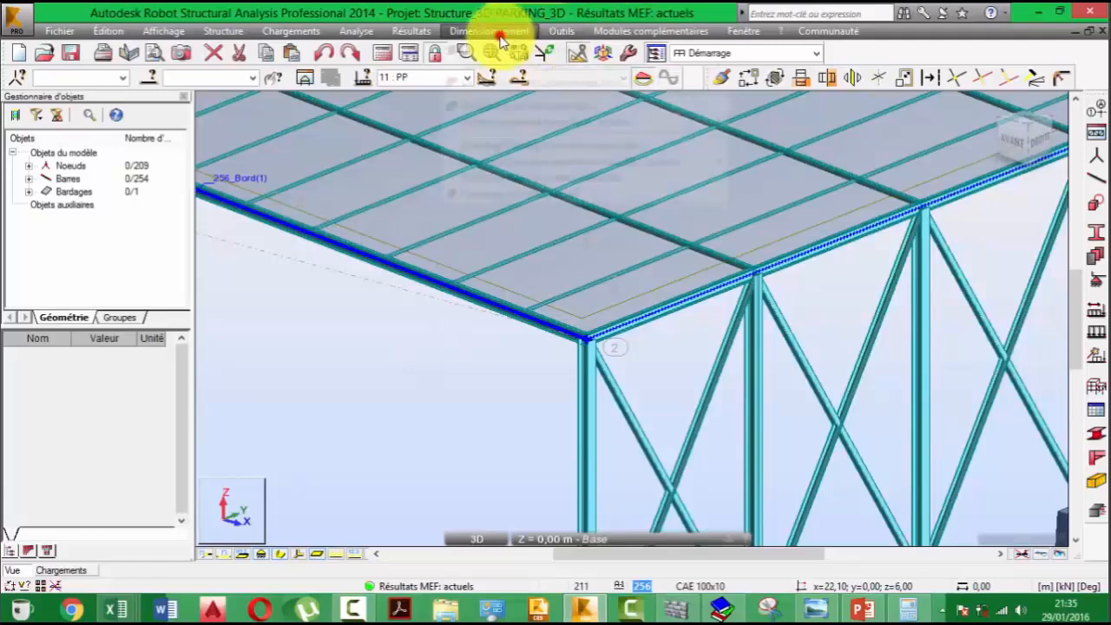
# - Start the steel bar design (Dimensionnement barres acier) for the parking structure
pyautogui.click(490, 30)
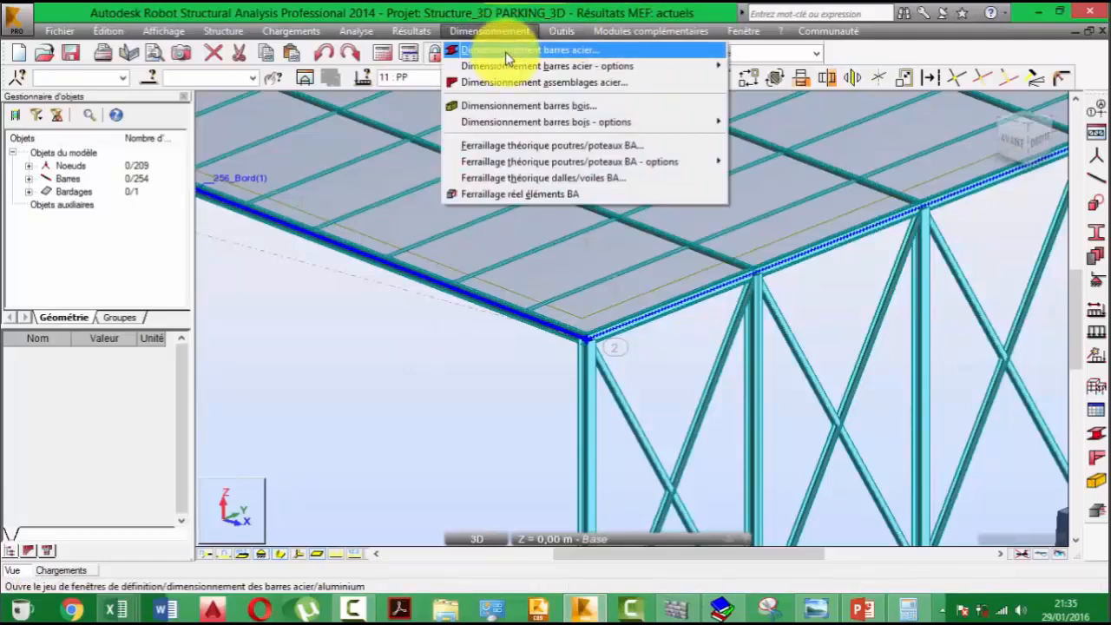
pyautogui.click(505, 51)
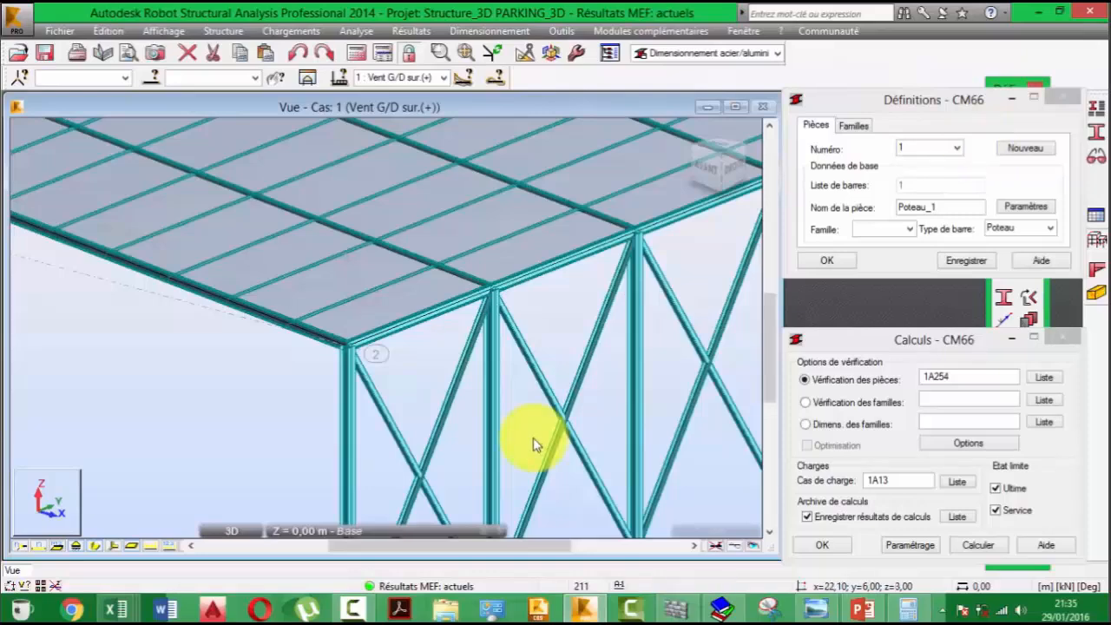
pyautogui.scroll(-3, 532, 437)
pyautogui.moveTo(439, 327); pyautogui.dragTo(398, 277, button='middle')
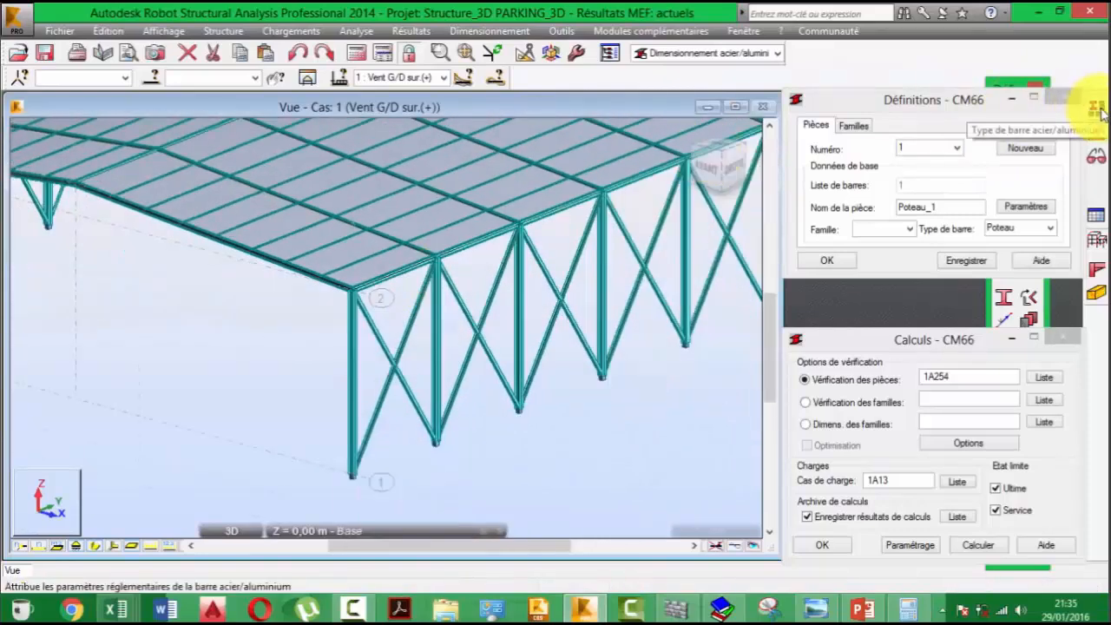
pyautogui.click(1098, 110)
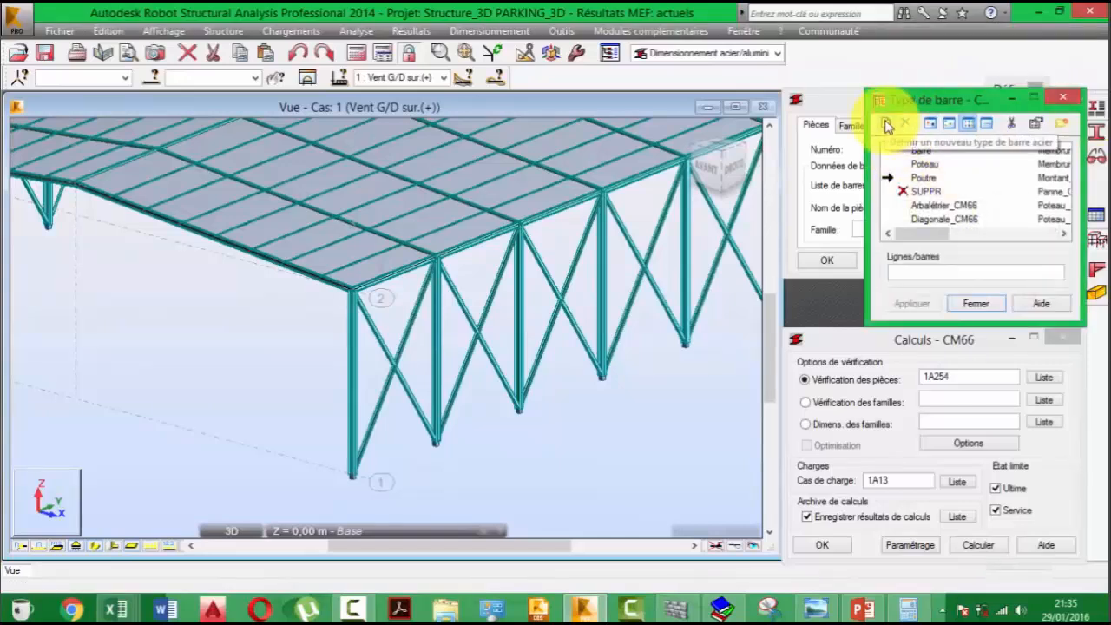
pyautogui.click(886, 126)
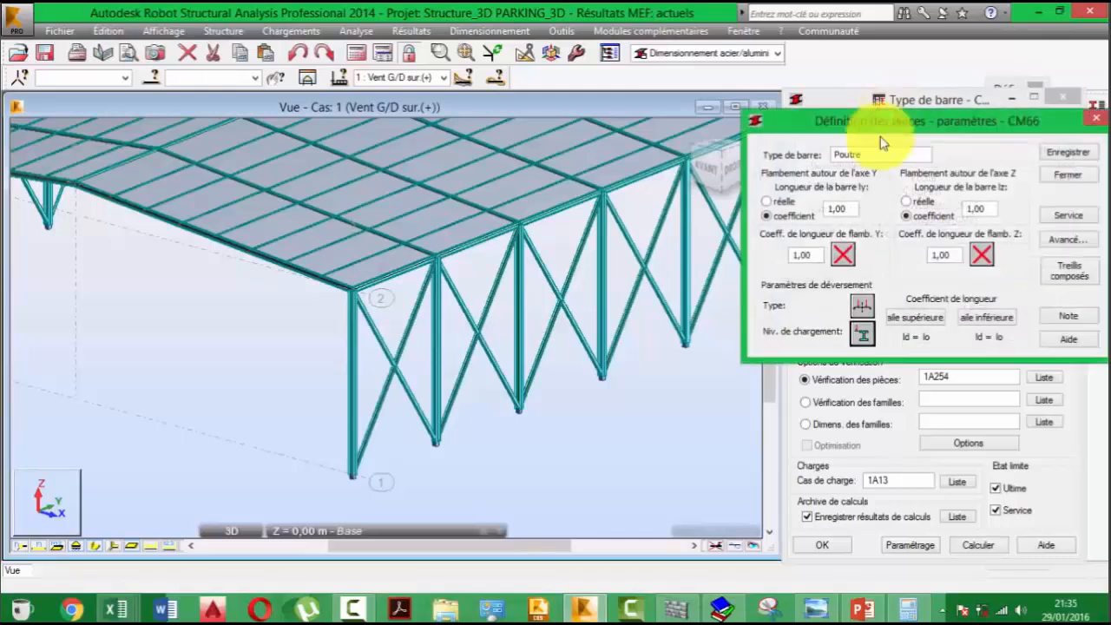
pyautogui.moveTo(899, 110); pyautogui.dragTo(903, 133)
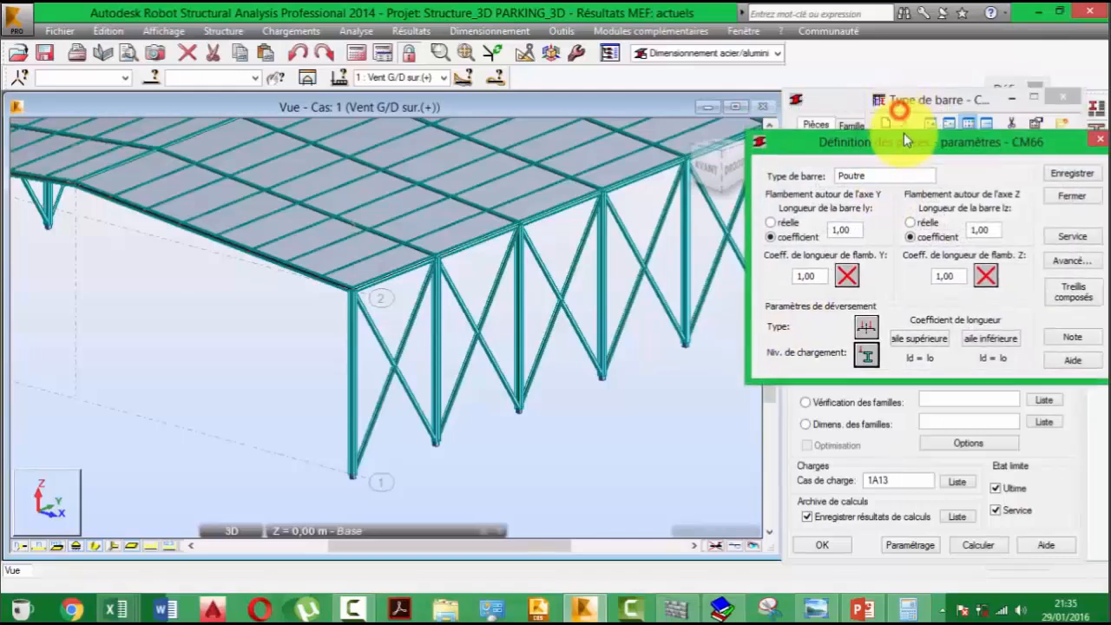
pyautogui.click(884, 178)
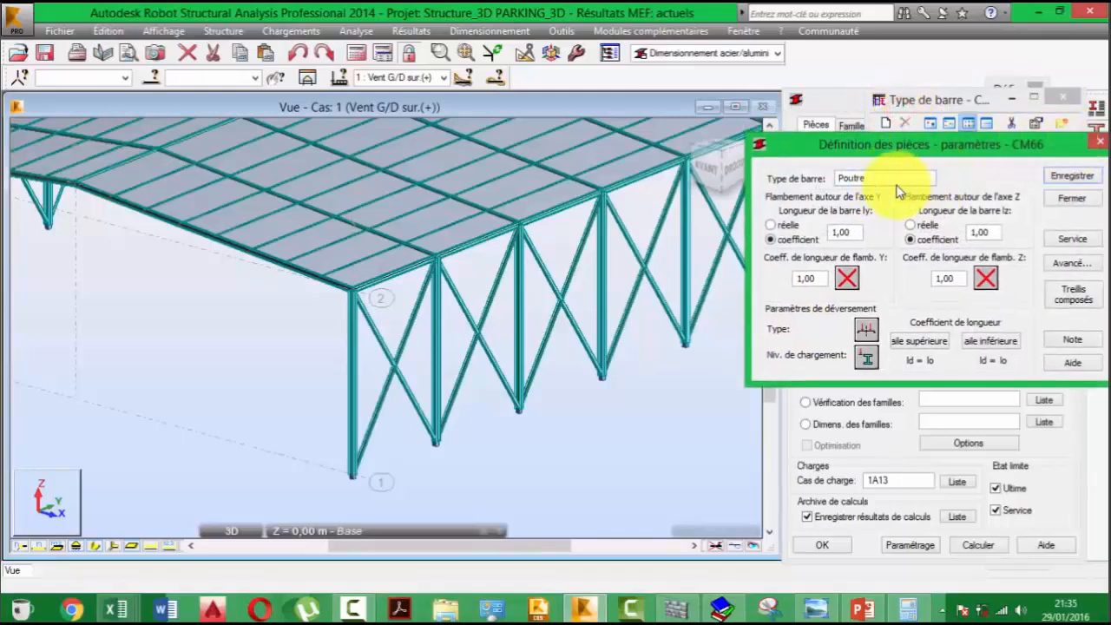
pyautogui.moveTo(892, 183); pyautogui.dragTo(807, 188)
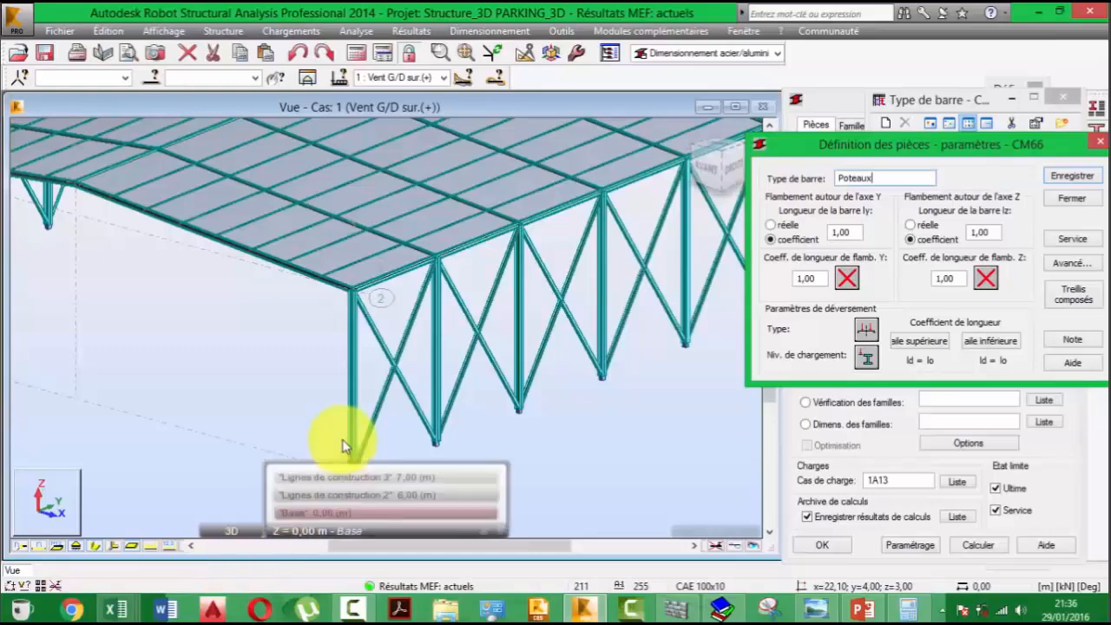
pyautogui.scroll(4, 338, 404)
pyautogui.click(360, 374)
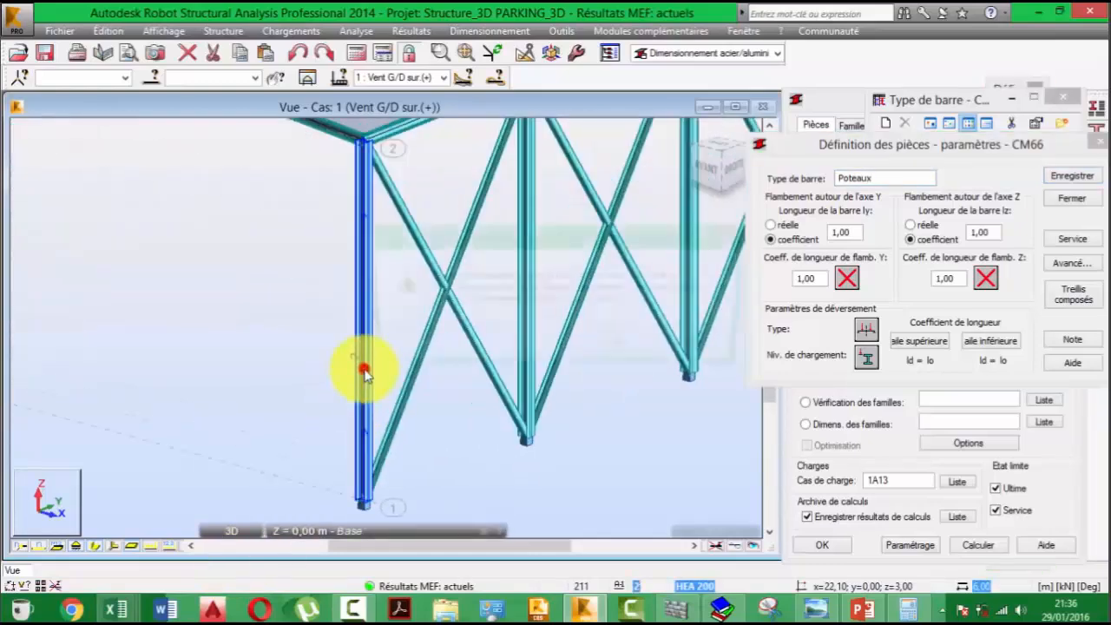
pyautogui.click(612, 352)
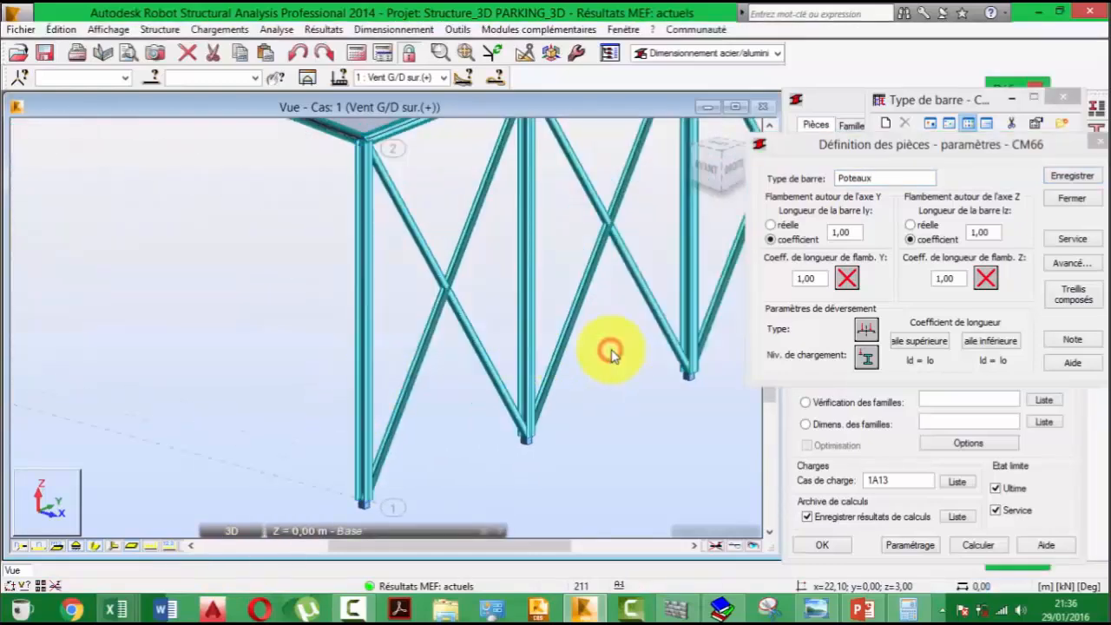
pyautogui.rightClick(260, 347)
pyautogui.click(255, 373)
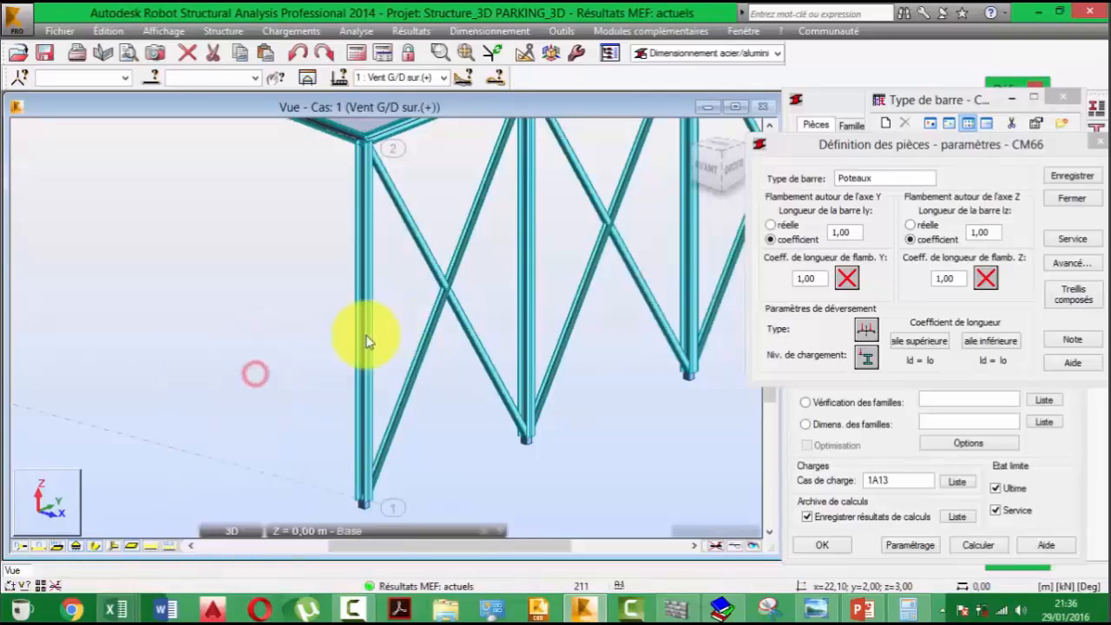
pyautogui.click(364, 335)
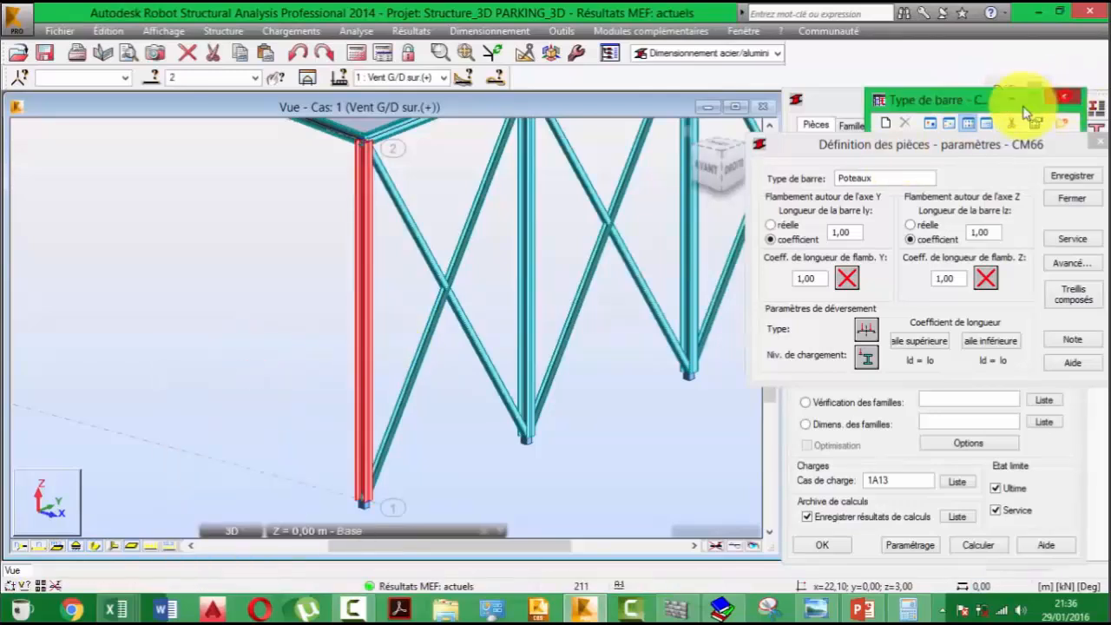
pyautogui.click(1065, 98)
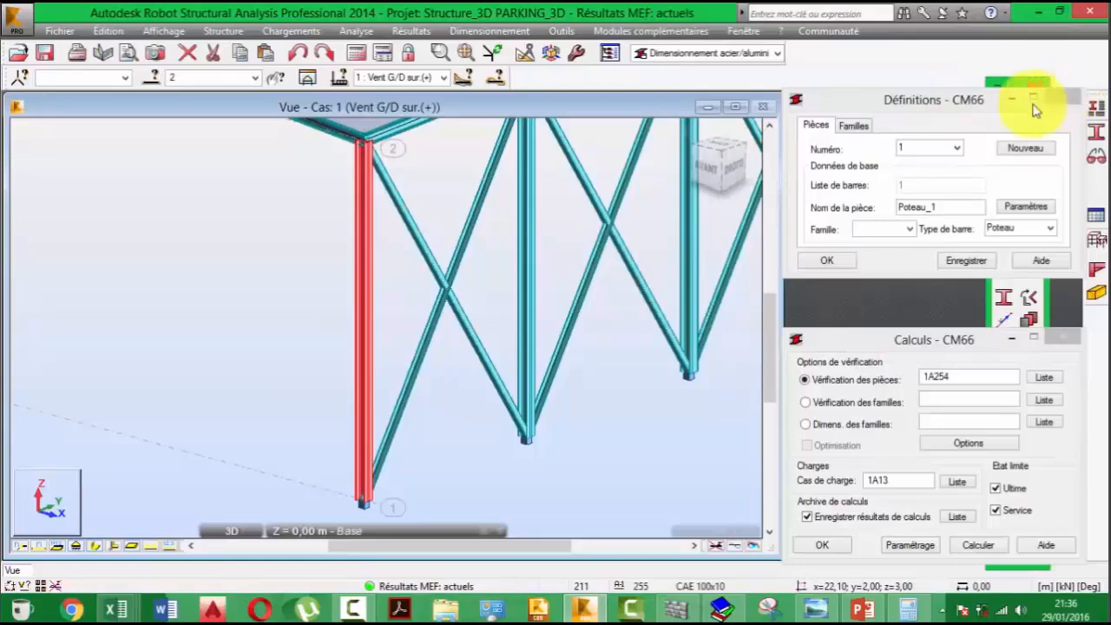
# - Clear the selection in the model and select the corner column at axis 2
pyautogui.moveTo(958, 108); pyautogui.dragTo(951, 116)
pyautogui.click(211, 363)
pyautogui.click(368, 320)
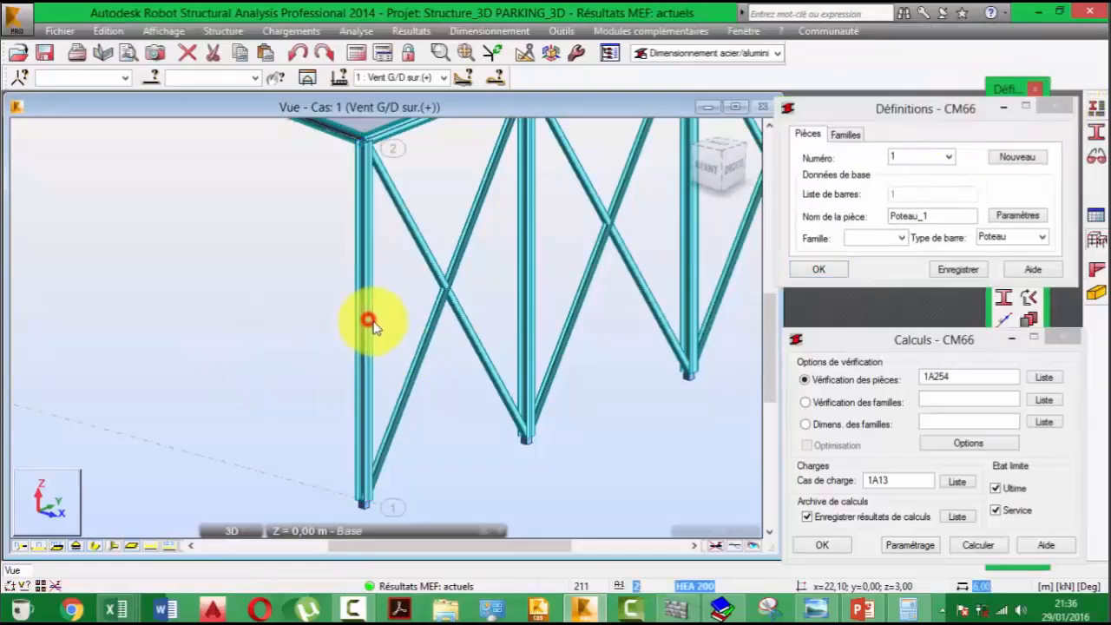
pyautogui.click(367, 257)
pyautogui.scroll(3, 408, 303)
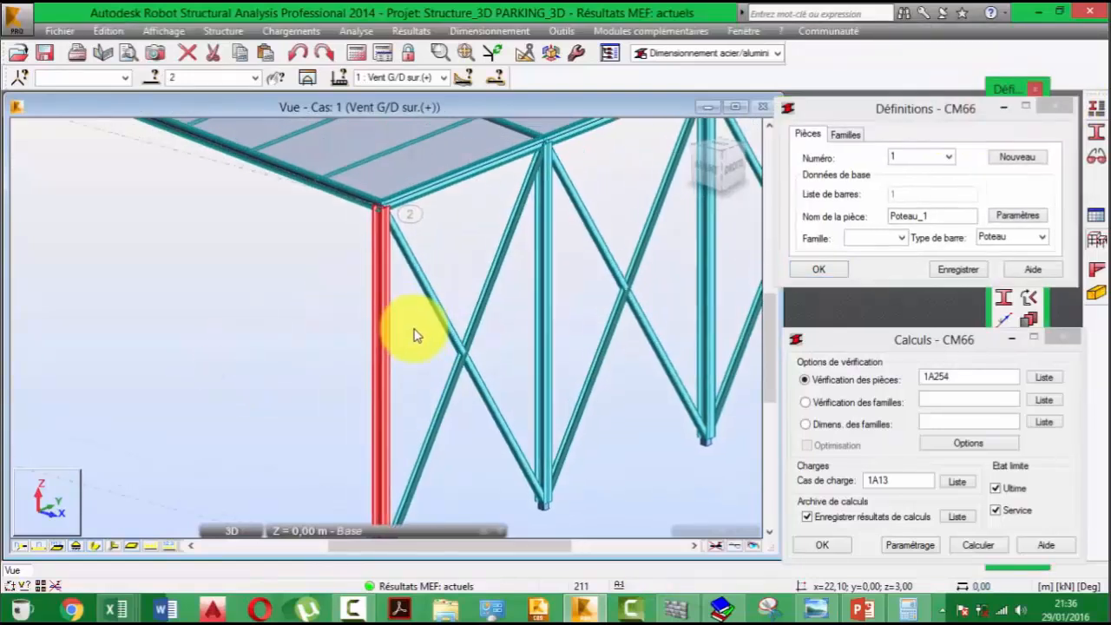
# - Create a new steel bar type for the selected corner column and name it Poteaux
pyautogui.click(1096, 108)
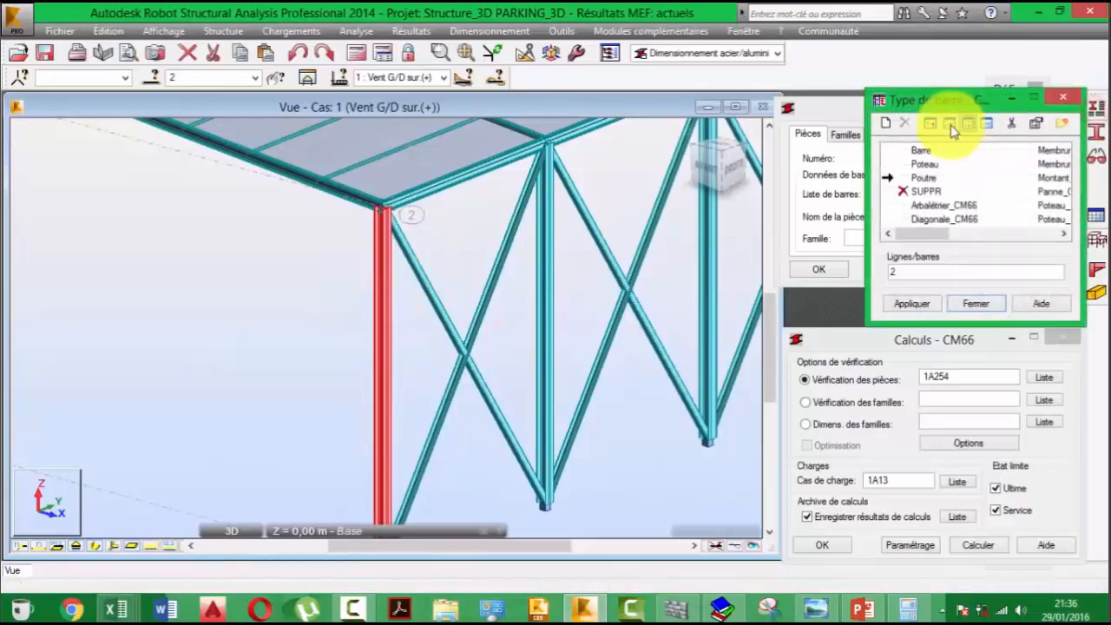
pyautogui.click(885, 122)
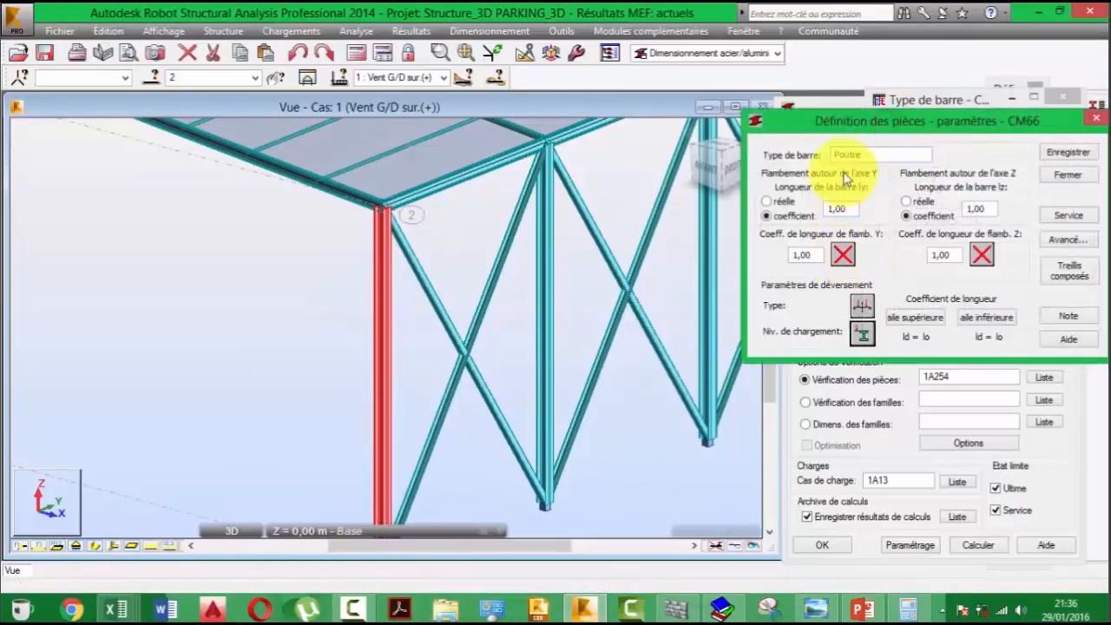
pyautogui.doubleClick(858, 156)
pyautogui.write('Po')
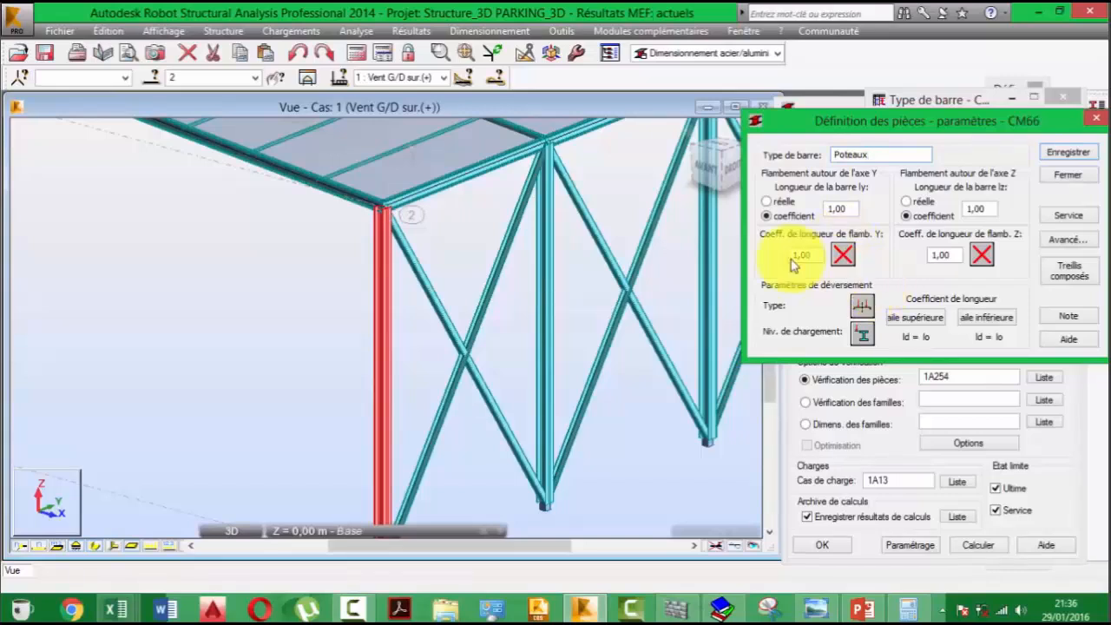
pyautogui.moveTo(416, 298); pyautogui.dragTo(396, 248, button='middle')
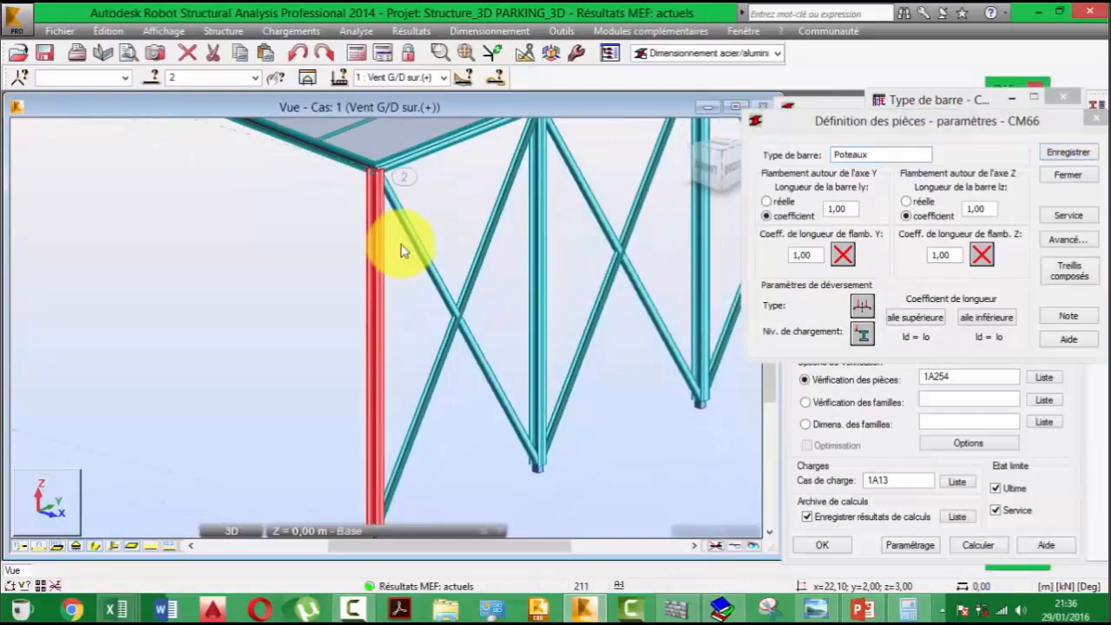
pyautogui.click(844, 253)
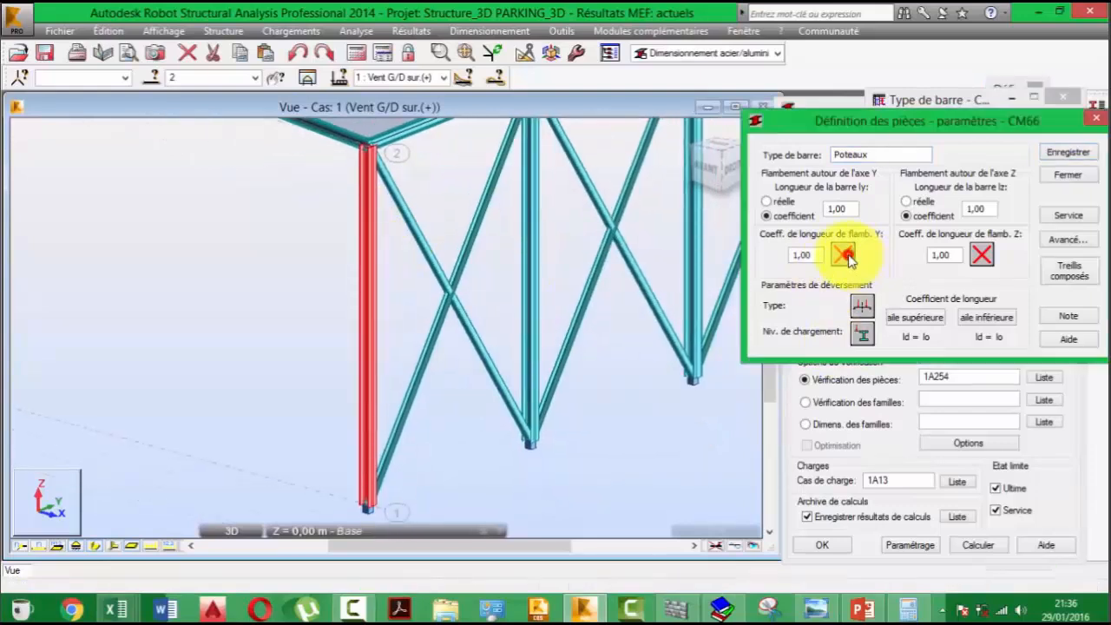
pyautogui.moveTo(951, 168); pyautogui.dragTo(954, 271)
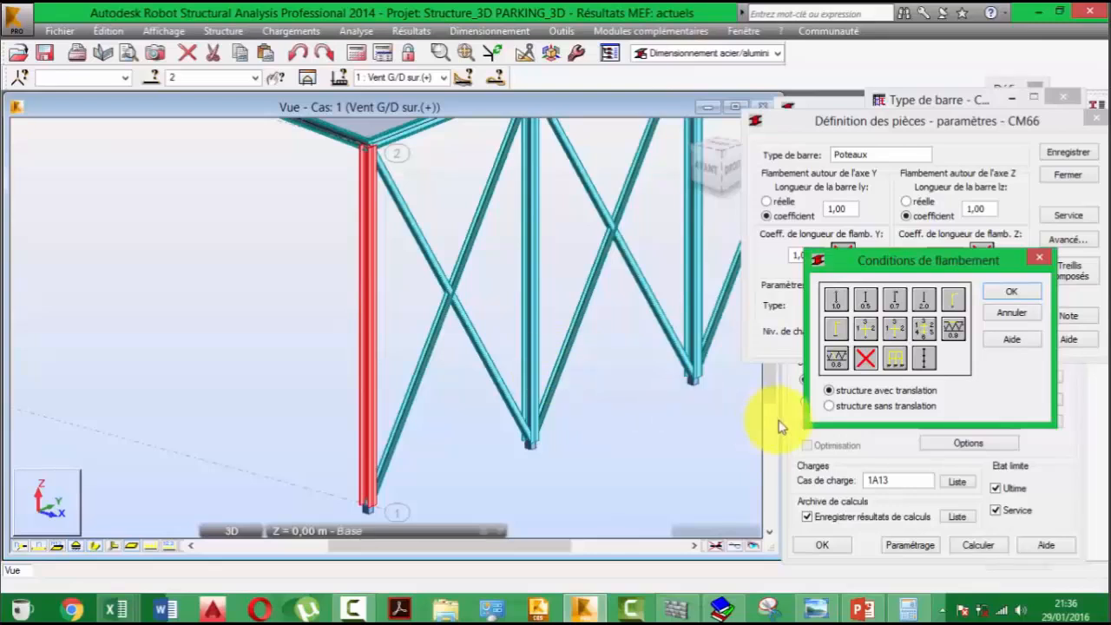
pyautogui.click(842, 335)
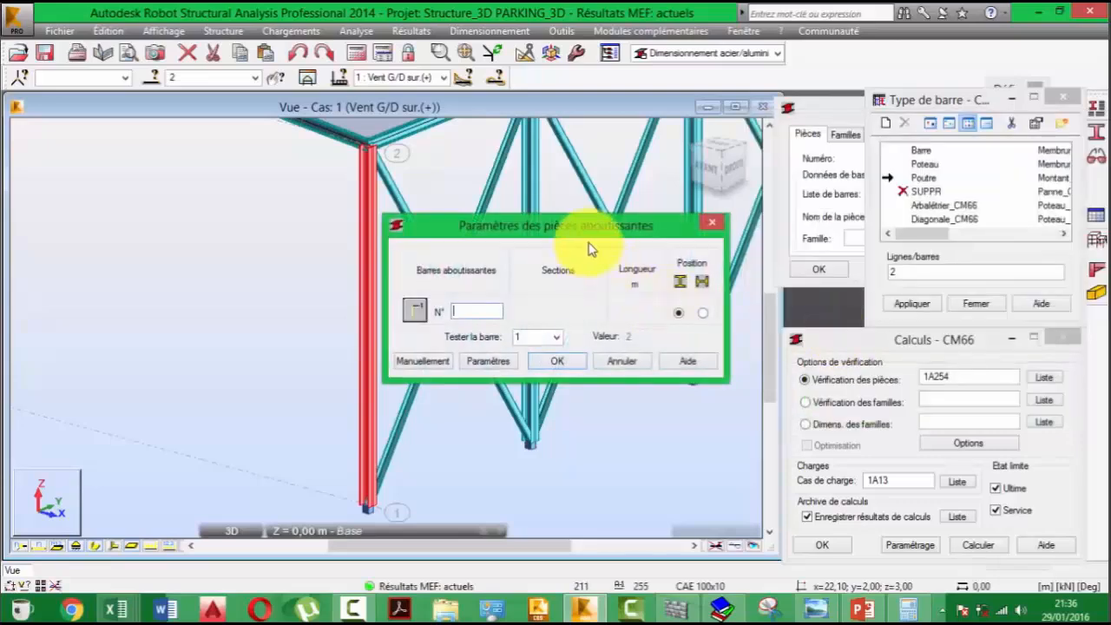
pyautogui.click(712, 223)
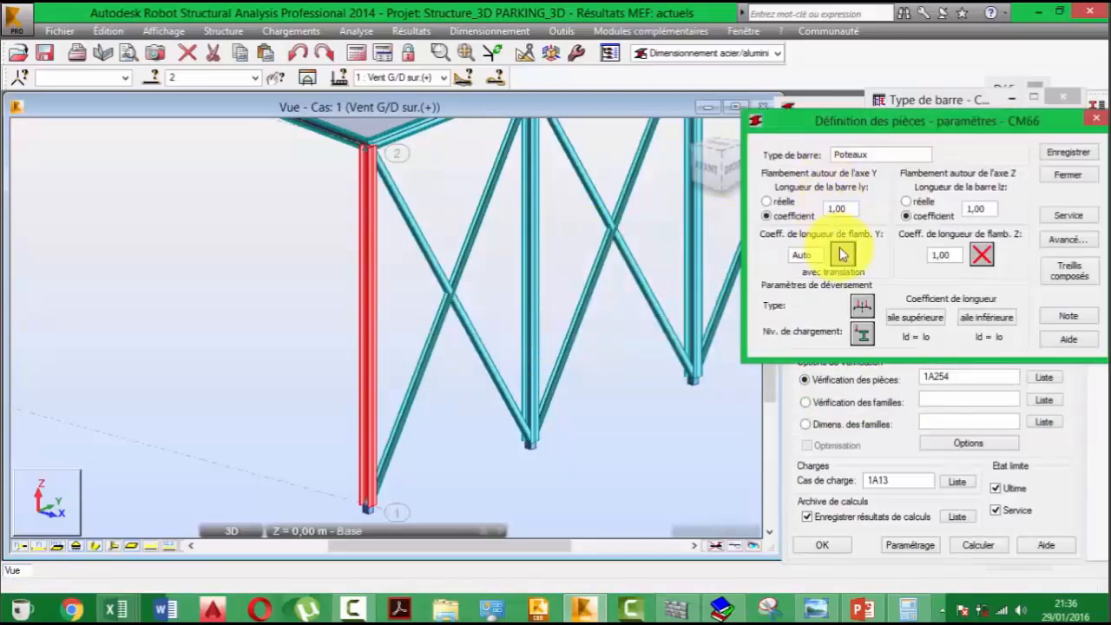
pyautogui.click(840, 254)
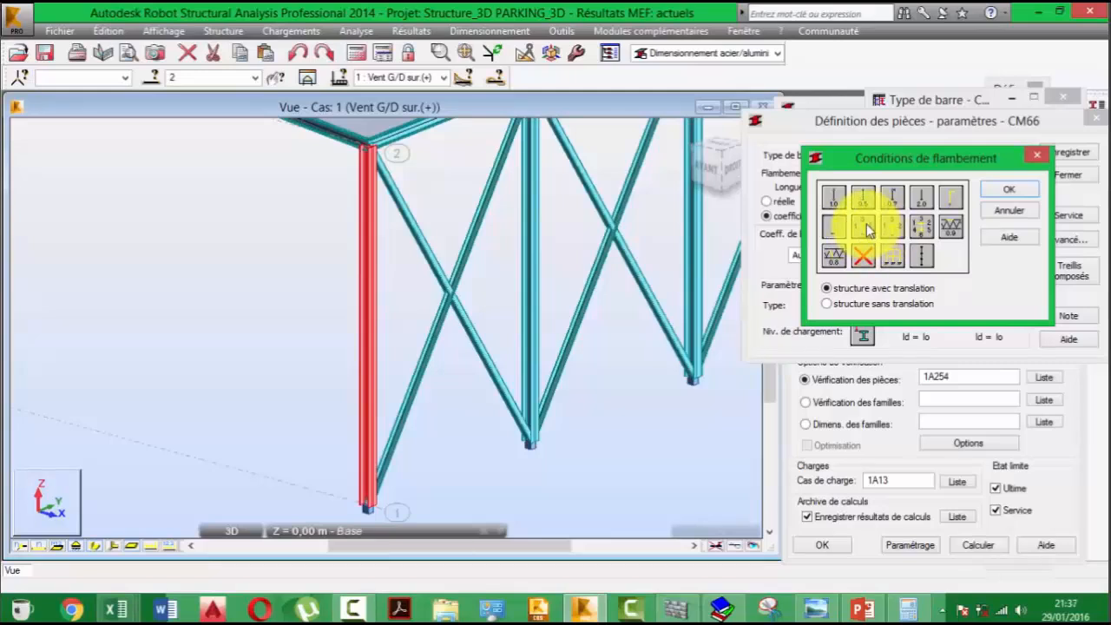
pyautogui.click(866, 225)
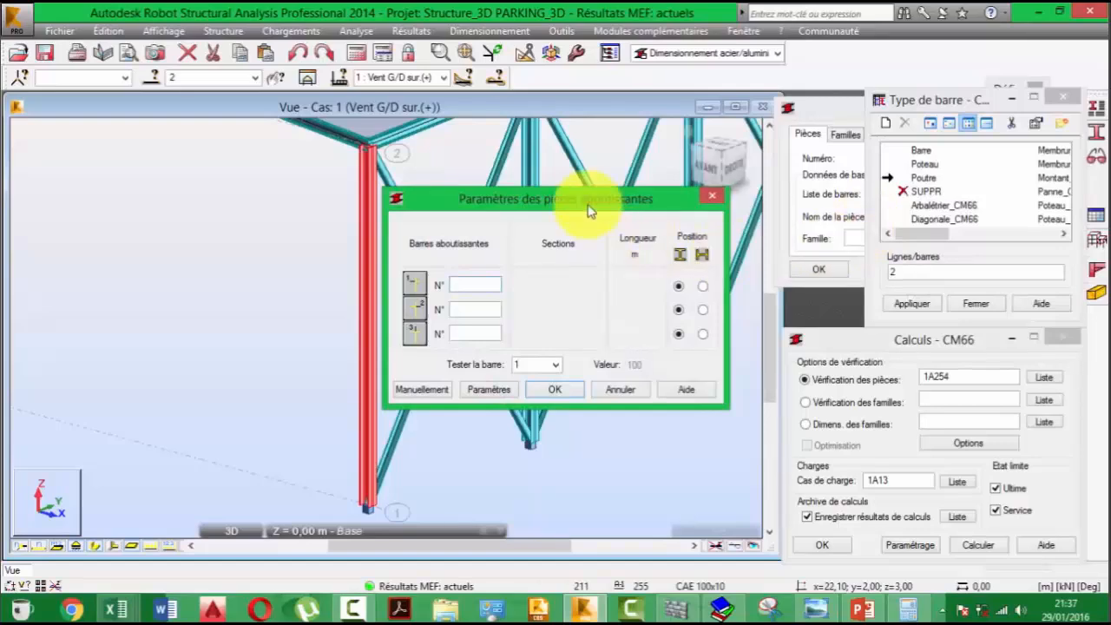
pyautogui.moveTo(570, 203); pyautogui.dragTo(865, 248)
pyautogui.scroll(-3, 305, 325)
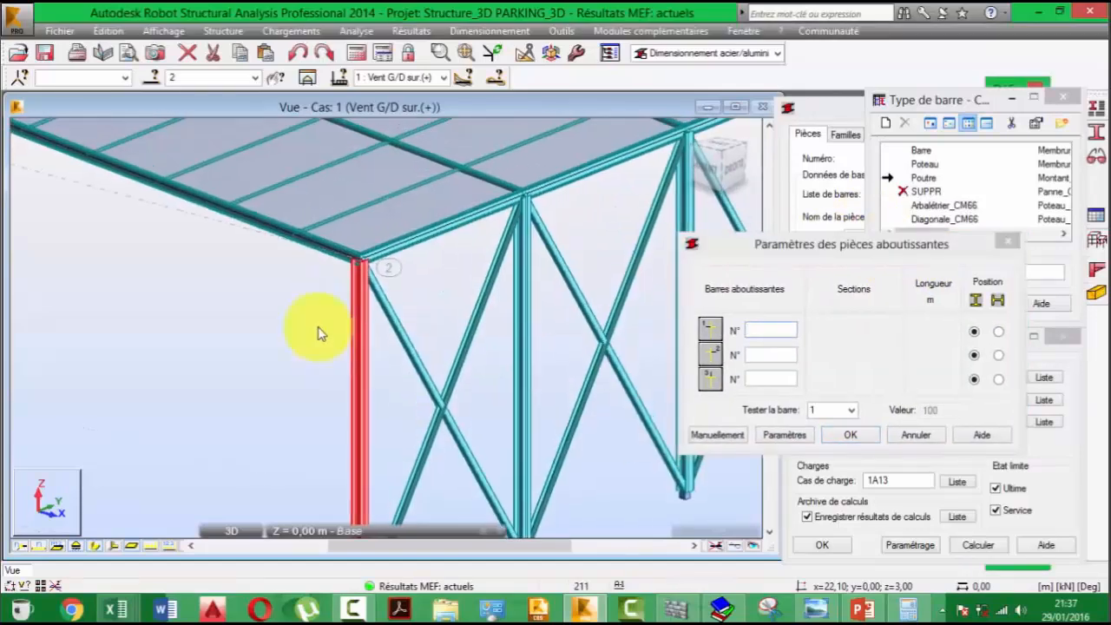
pyautogui.scroll(3, 373, 328)
pyautogui.click(376, 303)
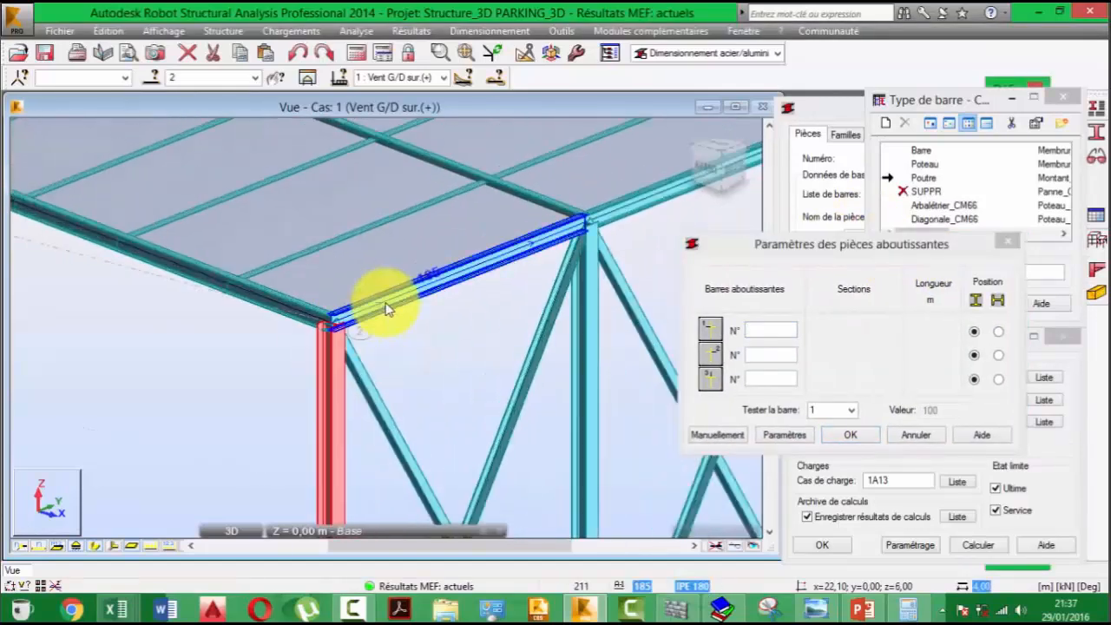
pyautogui.click(1007, 240)
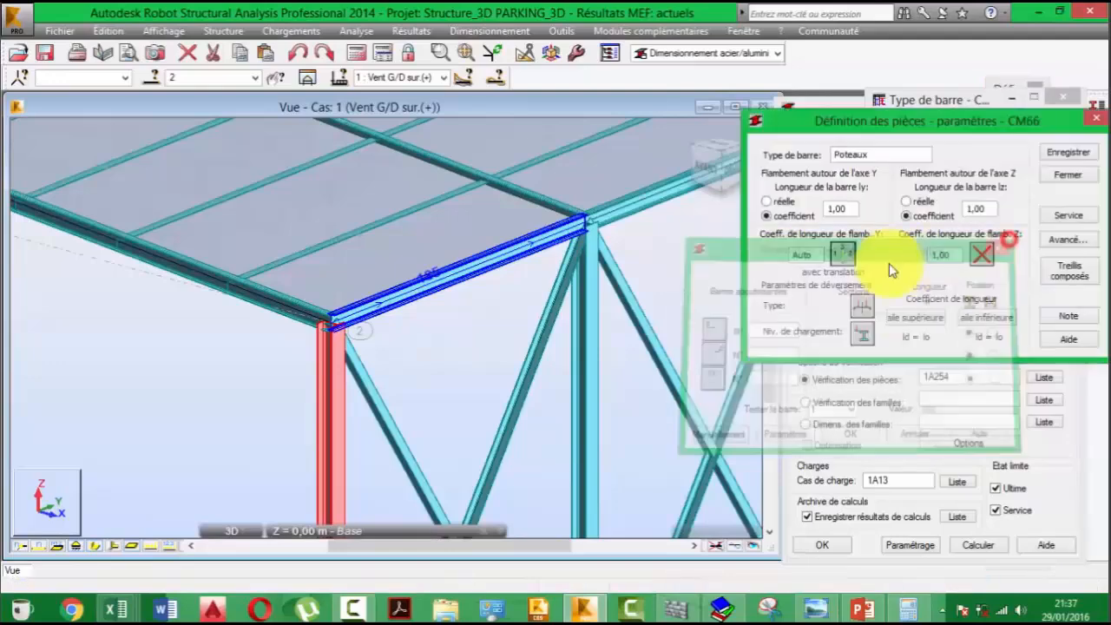
# - Set the Y-axis buckling condition to the single-adjoining-bar case with translation, using edge beam 185 as the adjoining bar
pyautogui.click(840, 253)
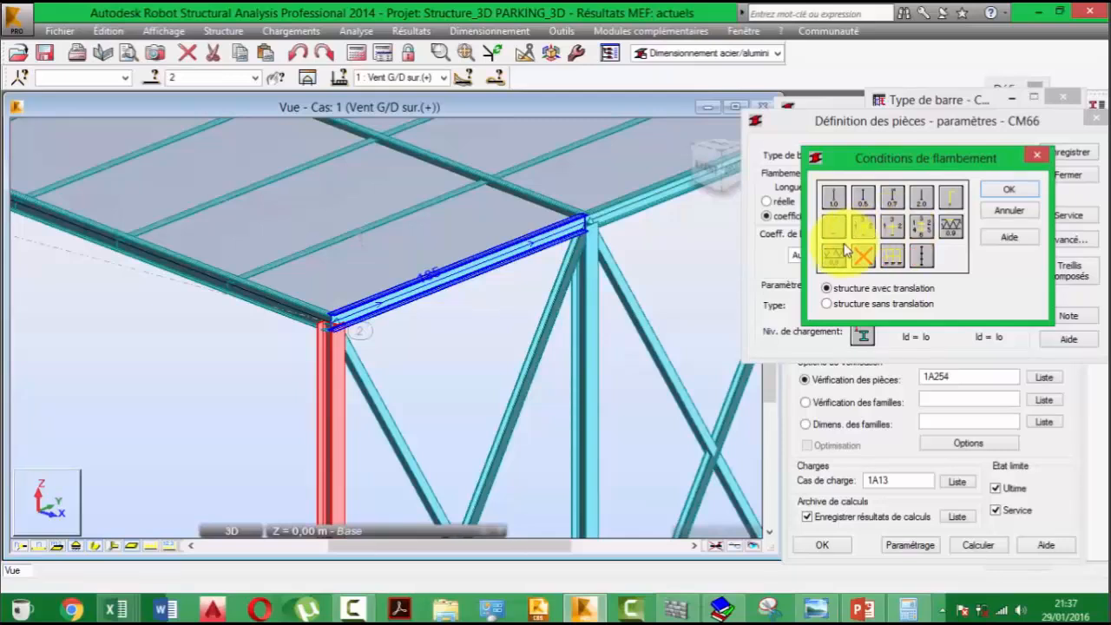
pyautogui.click(834, 230)
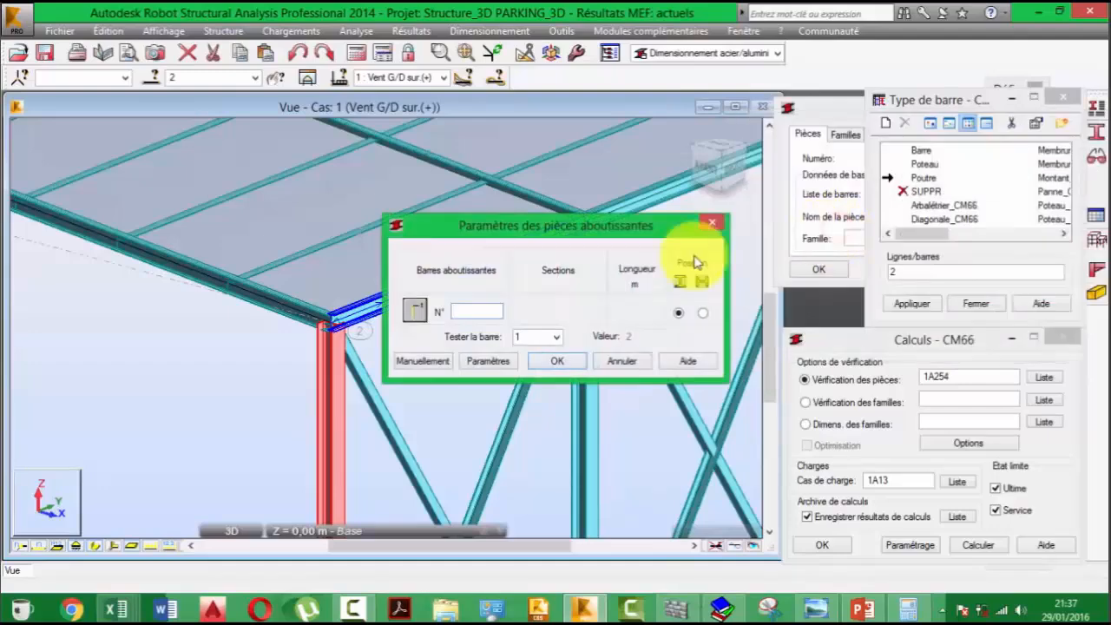
pyautogui.moveTo(611, 221); pyautogui.dragTo(811, 226)
pyautogui.click(377, 305)
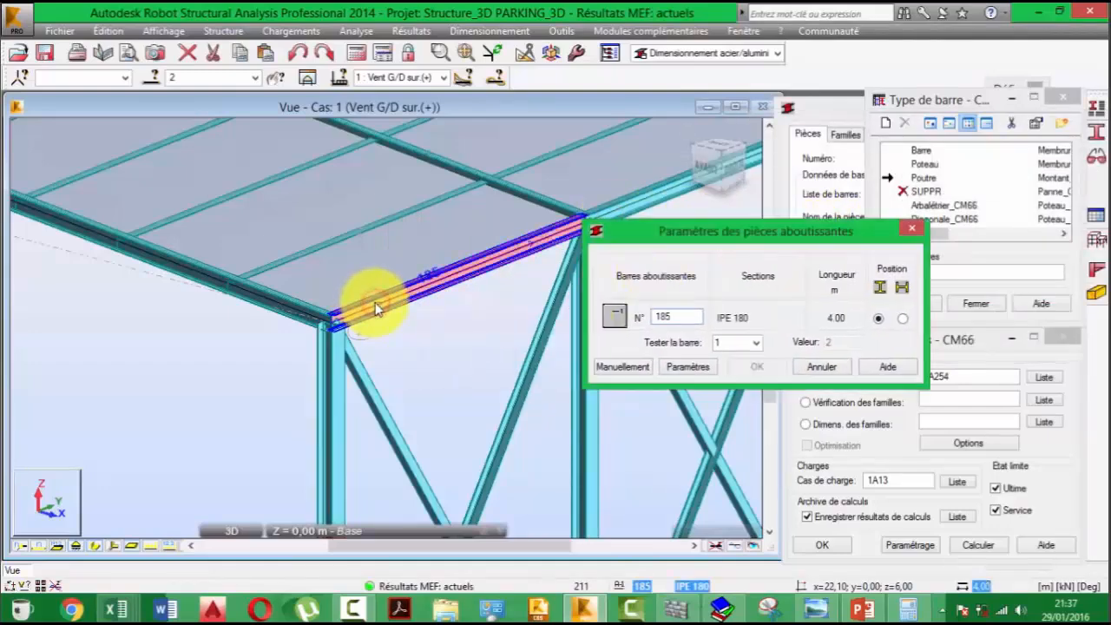
pyautogui.click(753, 366)
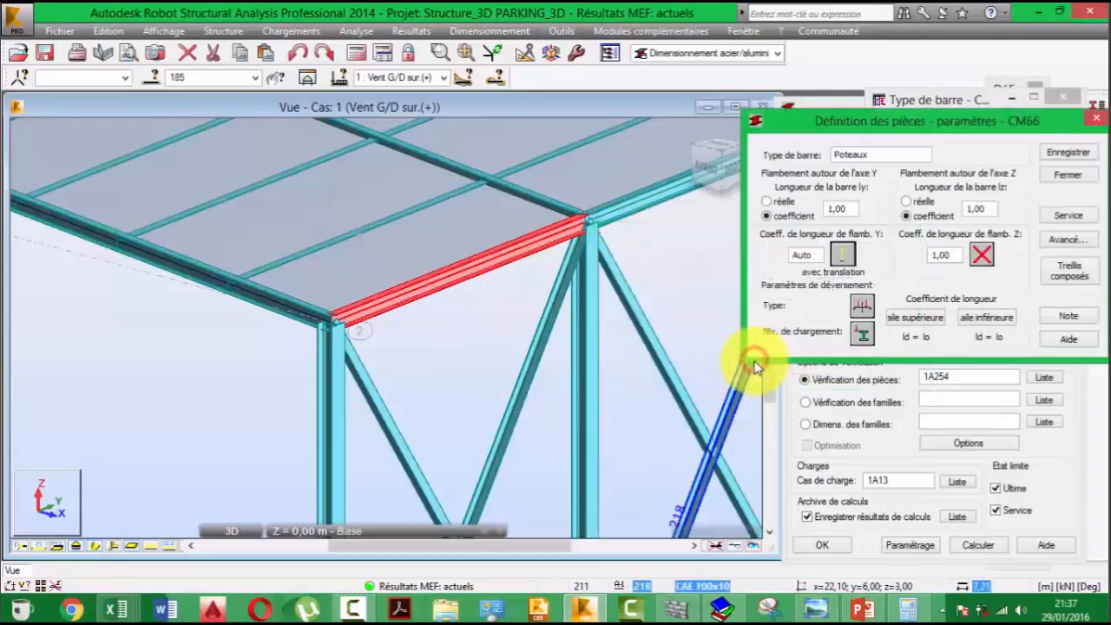
# - Set the Z-axis buckling condition to the single-adjoining-bar case with translation, using roof beam 4 as the adjoining bar
pyautogui.click(979, 257)
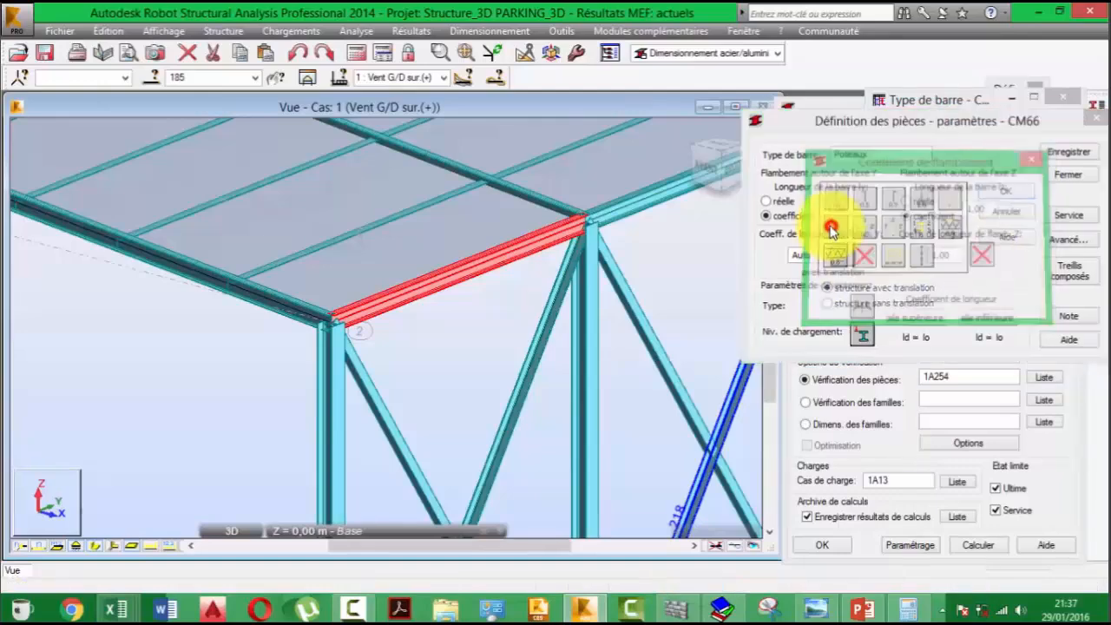
pyautogui.click(832, 224)
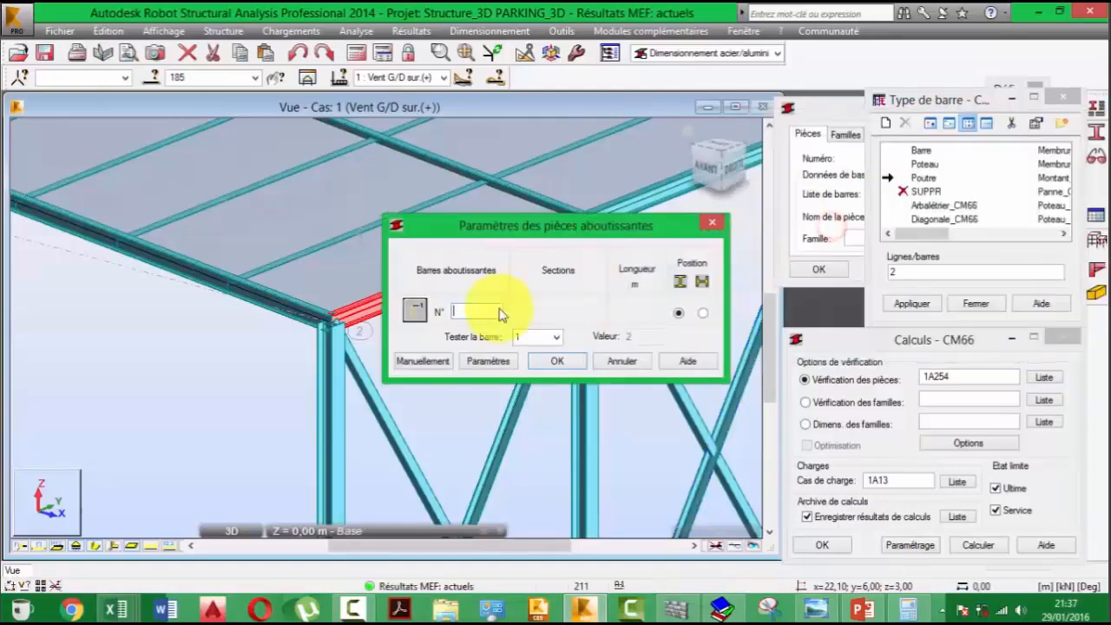
pyautogui.click(293, 304)
pyautogui.click(561, 361)
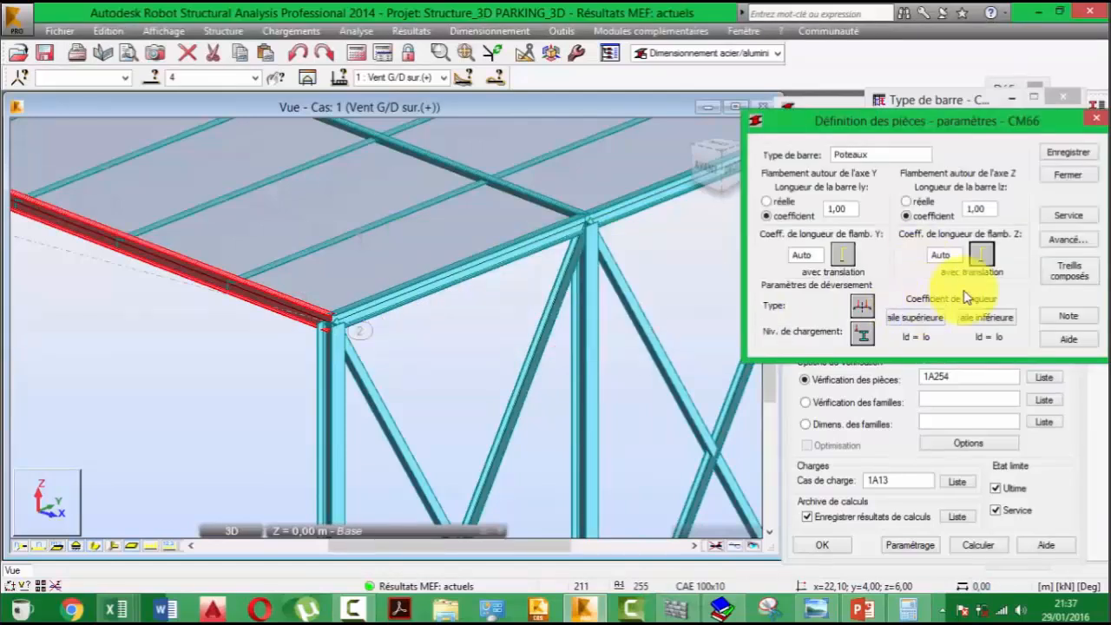
# - Set the Poteaux type's lateral buckling to none (sans déversement) and review the available loading level options
pyautogui.click(863, 307)
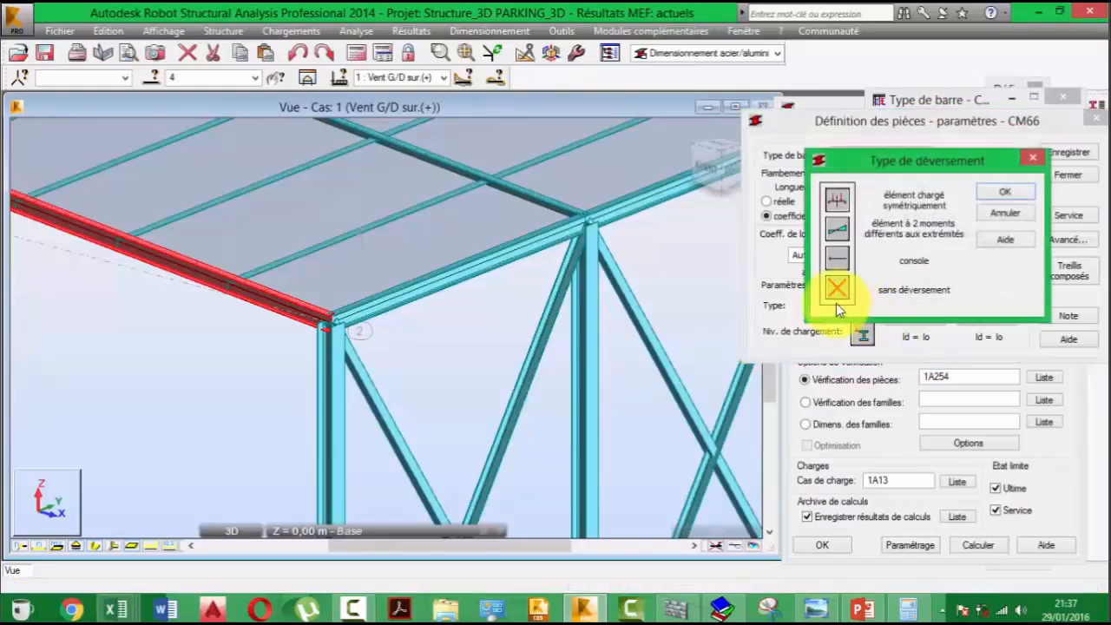
pyautogui.click(836, 289)
pyautogui.click(1016, 193)
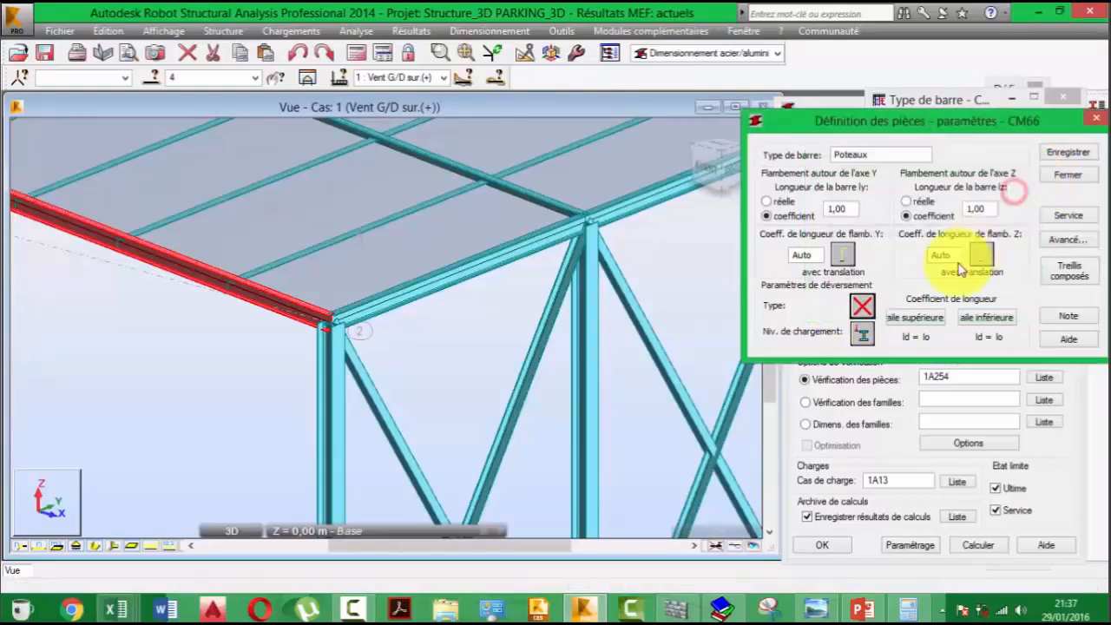
pyautogui.click(870, 335)
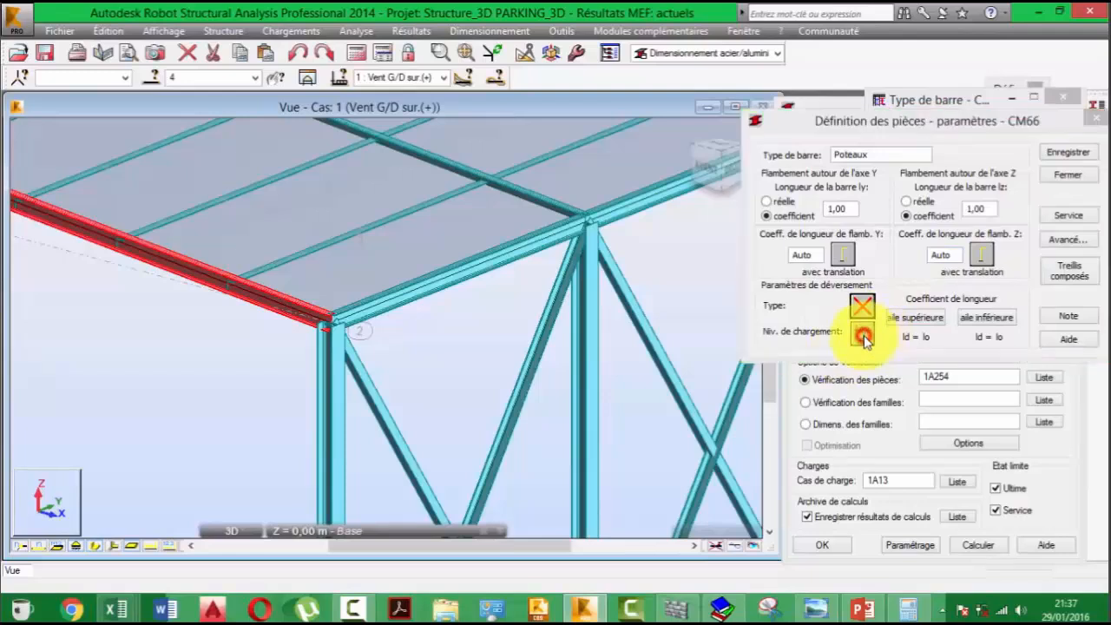
pyautogui.click(1017, 228)
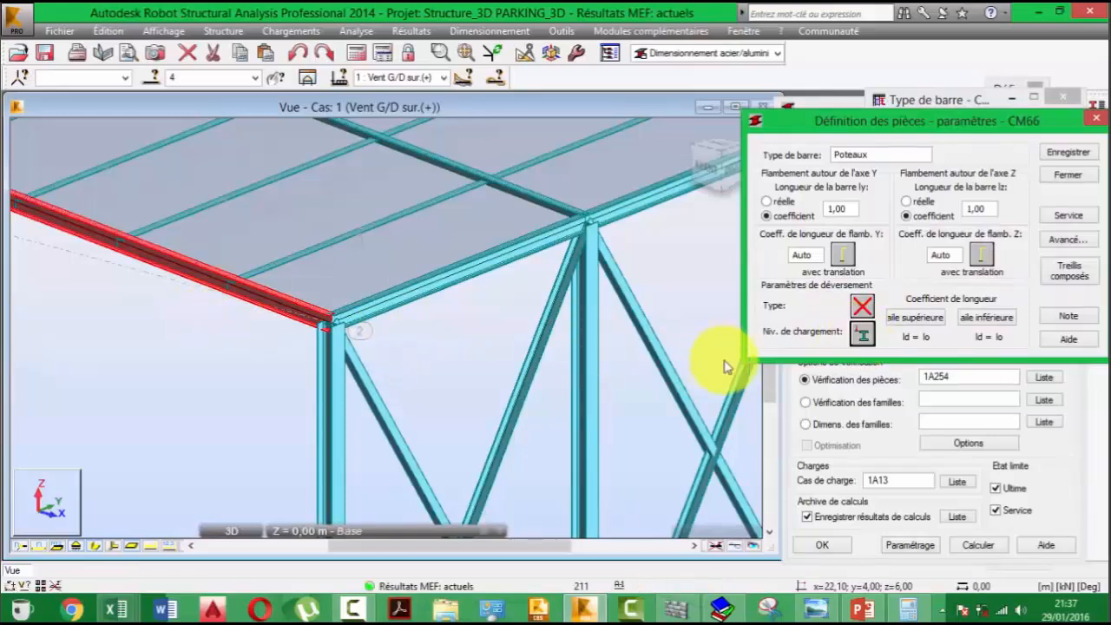
pyautogui.click(864, 334)
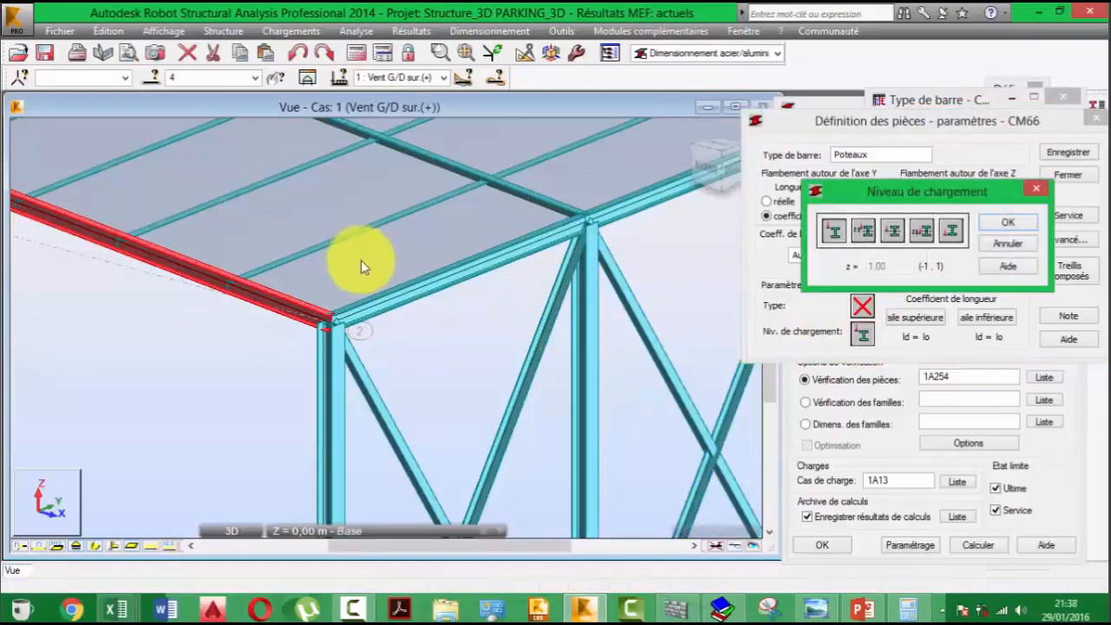
pyautogui.click(1036, 188)
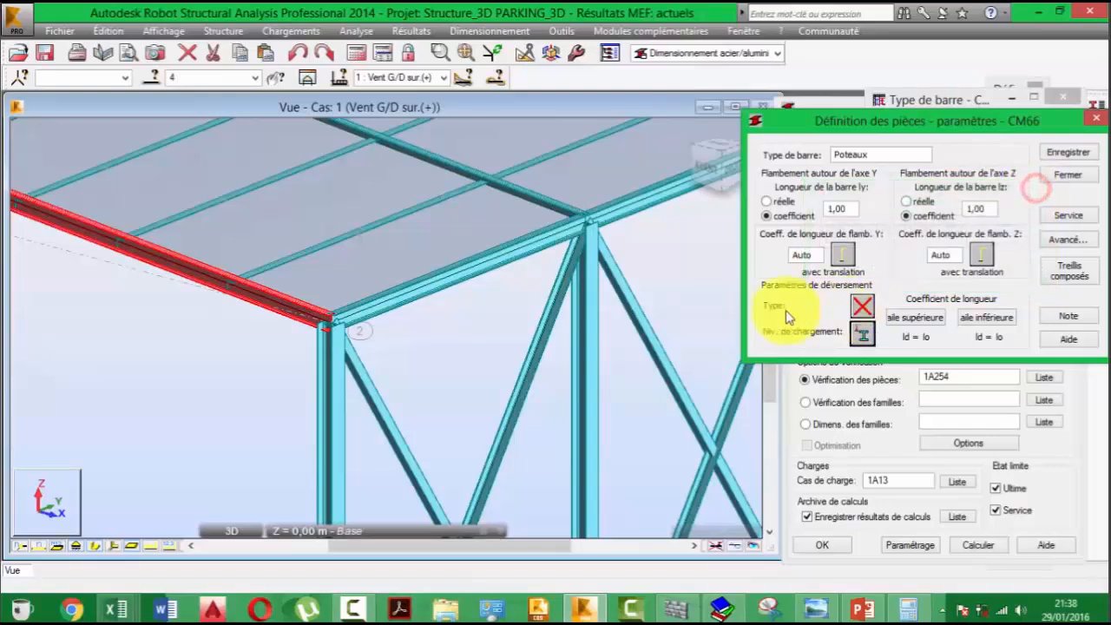
# - Set the lateral buckling length coefficient to none for both the upper and lower flanges
pyautogui.click(927, 321)
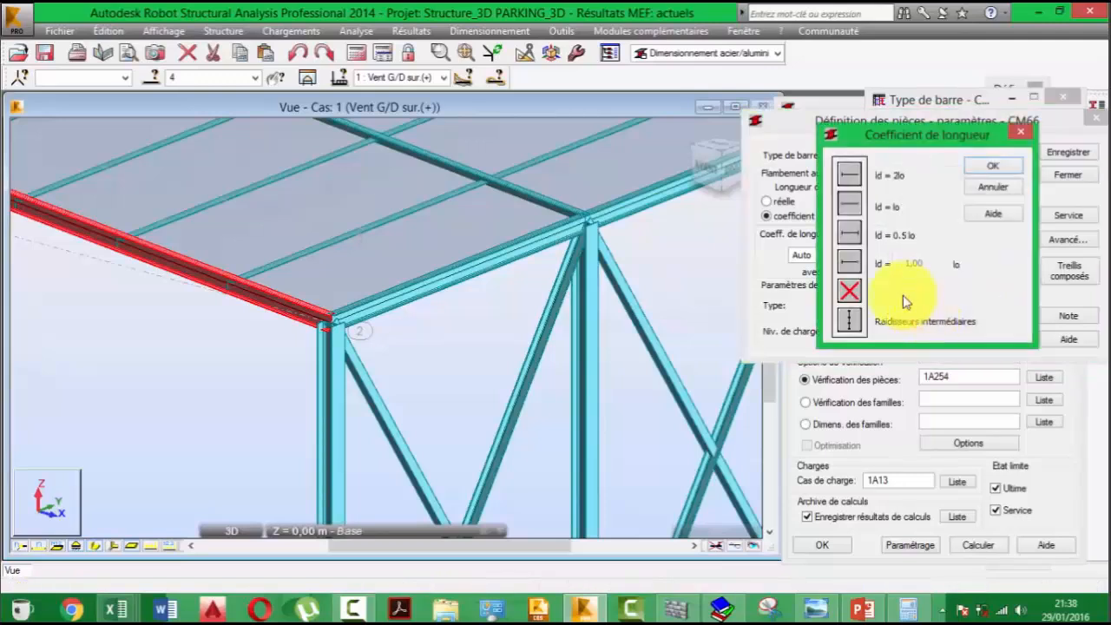
pyautogui.click(849, 288)
pyautogui.click(1013, 167)
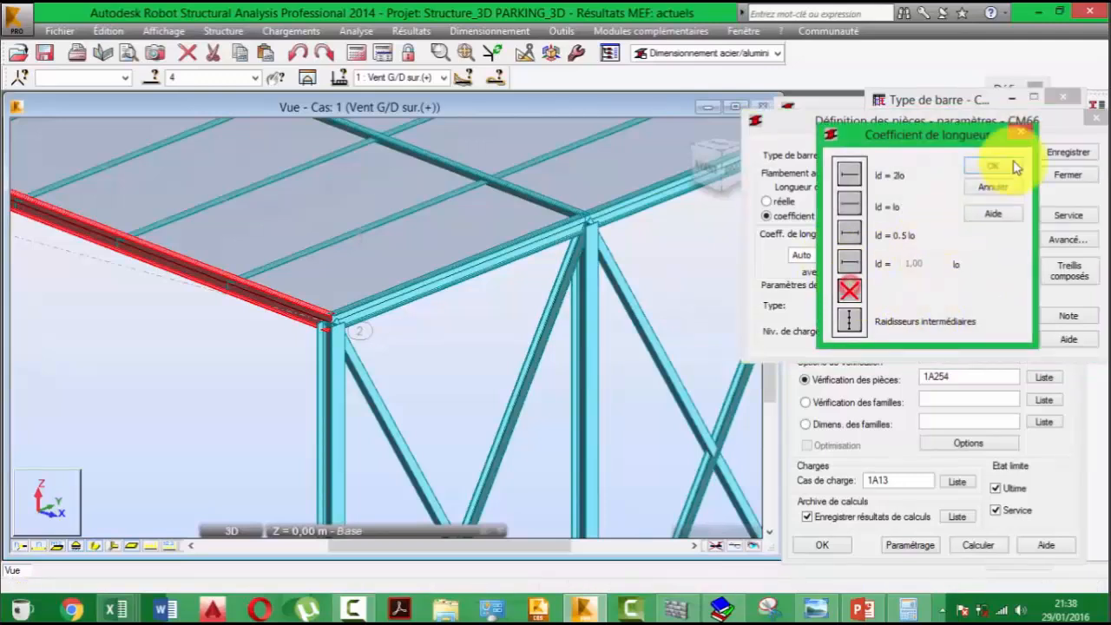
pyautogui.click(980, 313)
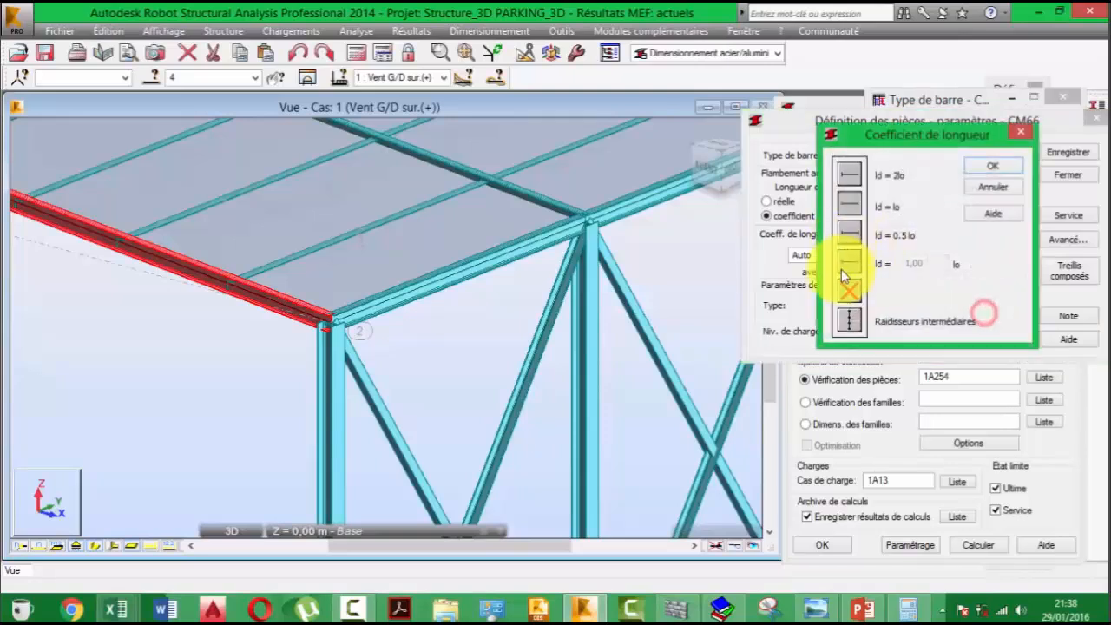
pyautogui.click(992, 165)
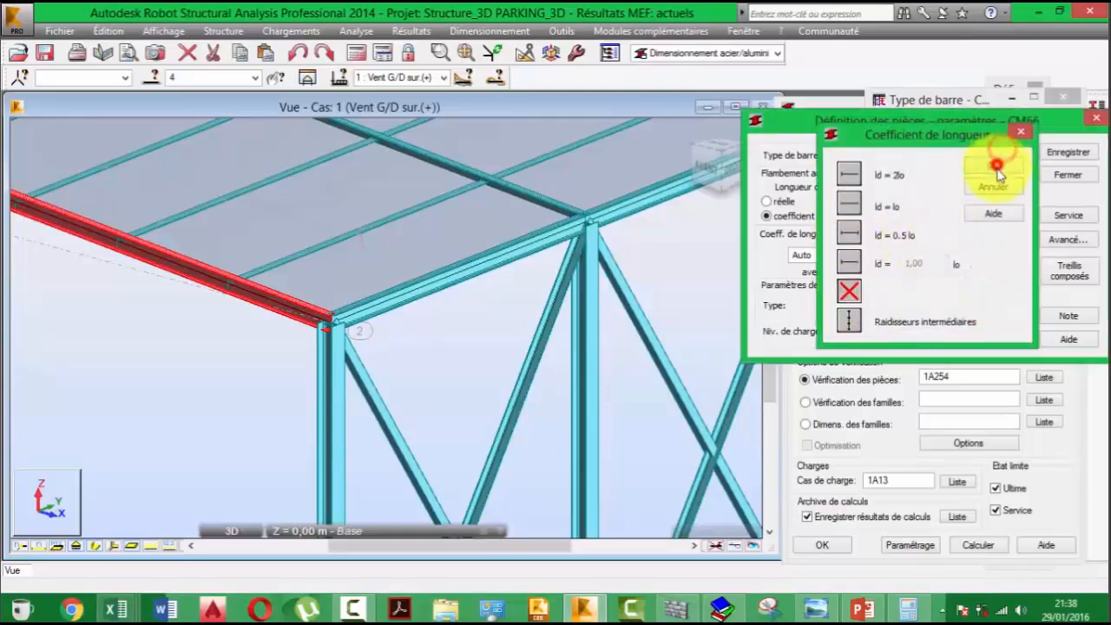
# - Disable the local y and z deflection limits and enable the global X and Y node displacement limits at L/150
pyautogui.click(1079, 213)
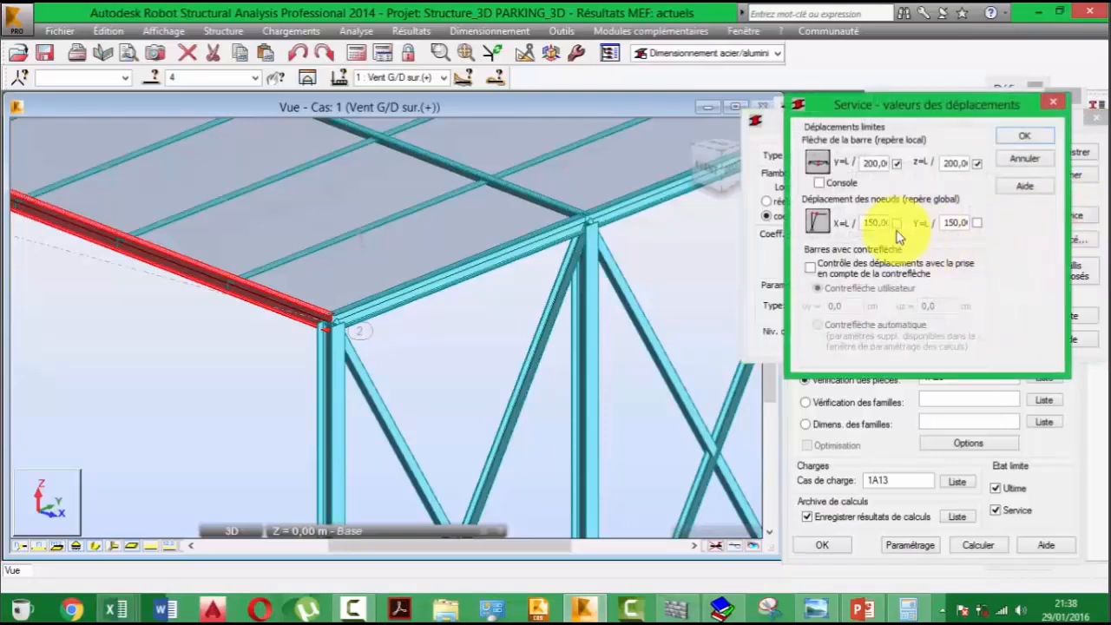
pyautogui.click(898, 163)
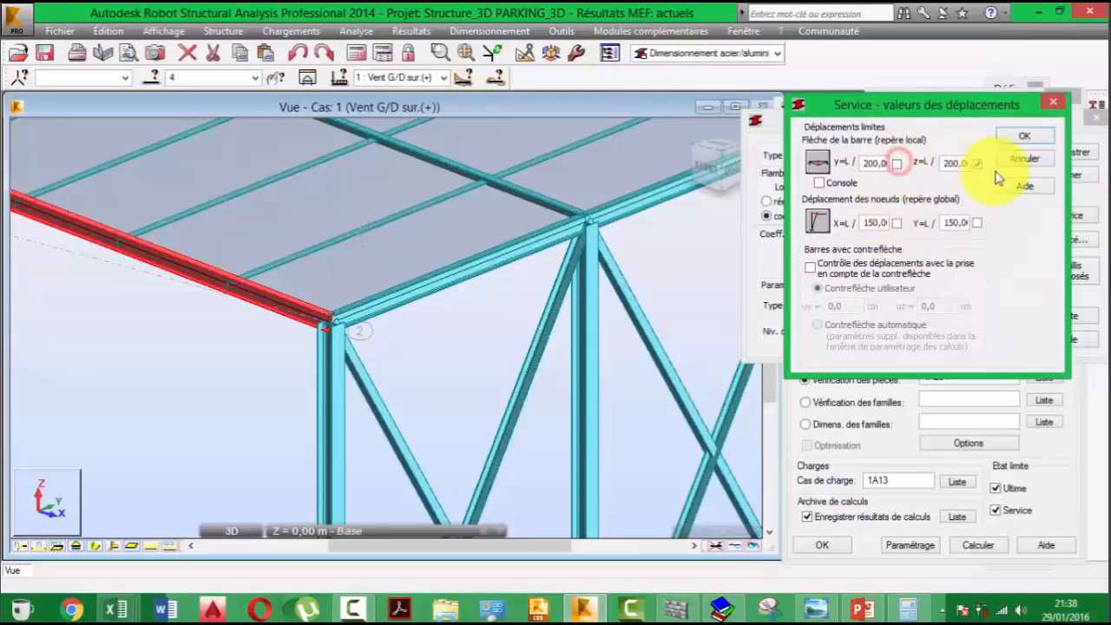
pyautogui.click(977, 163)
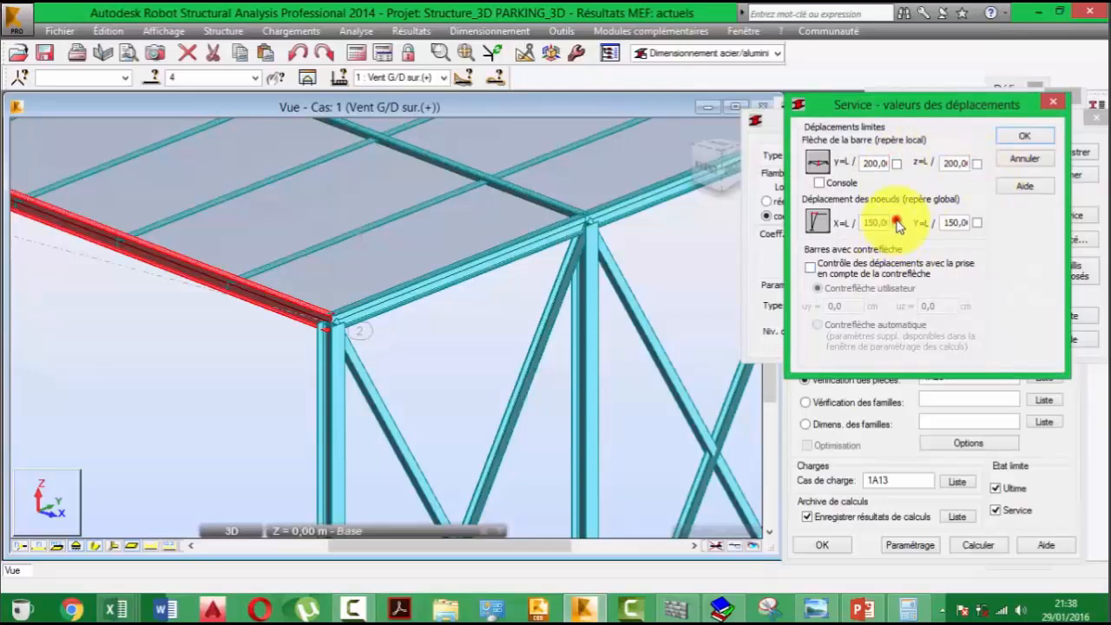
pyautogui.click(896, 222)
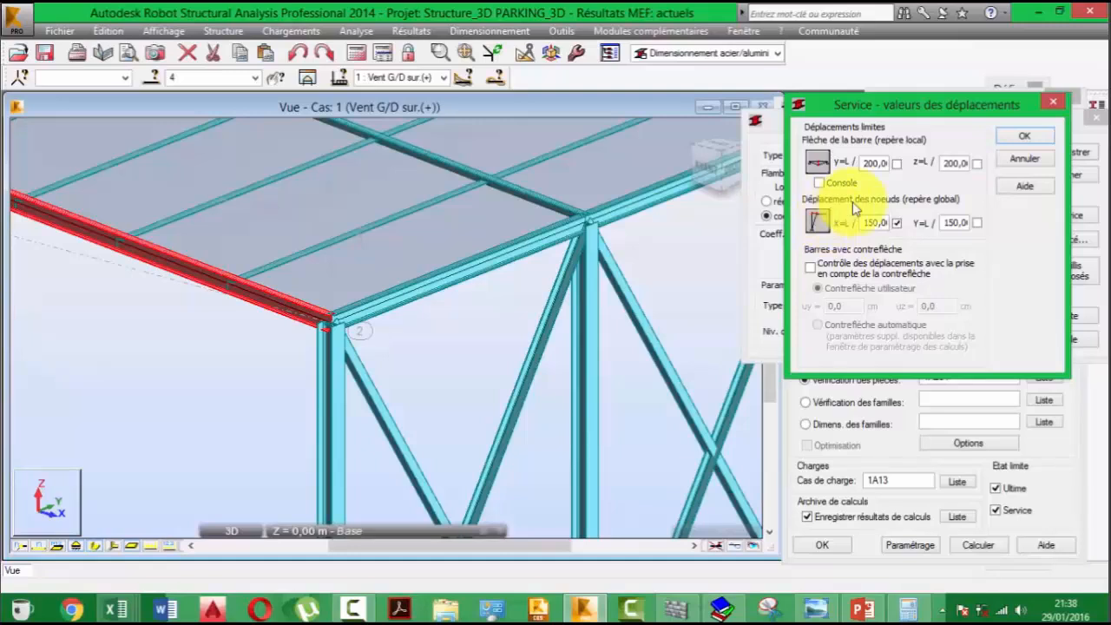
pyautogui.click(896, 223)
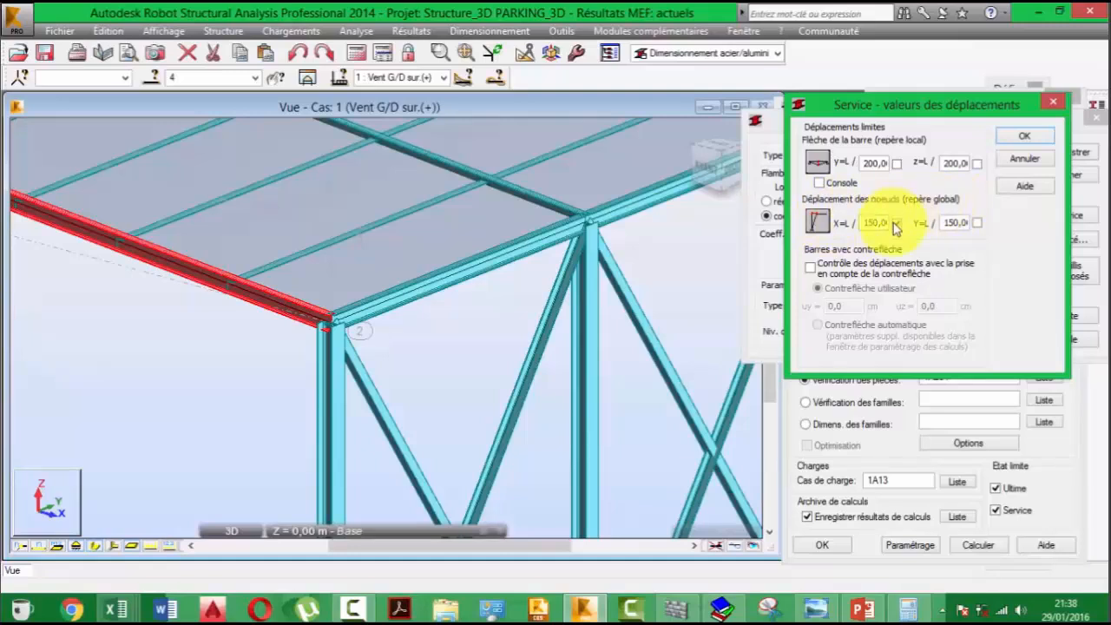
pyautogui.click(897, 223)
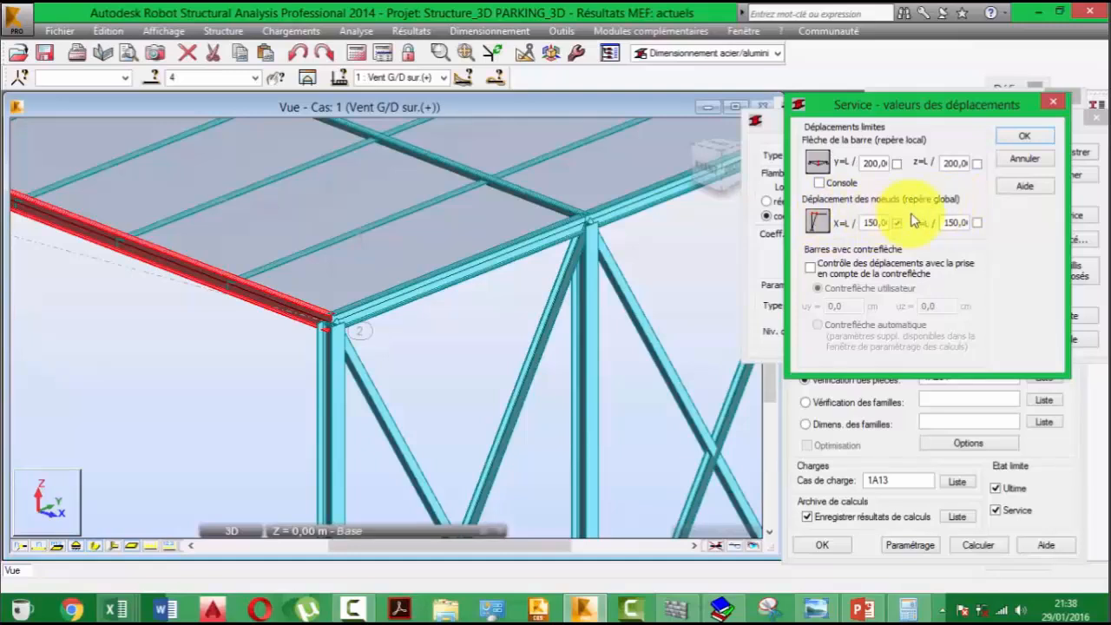
pyautogui.click(967, 221)
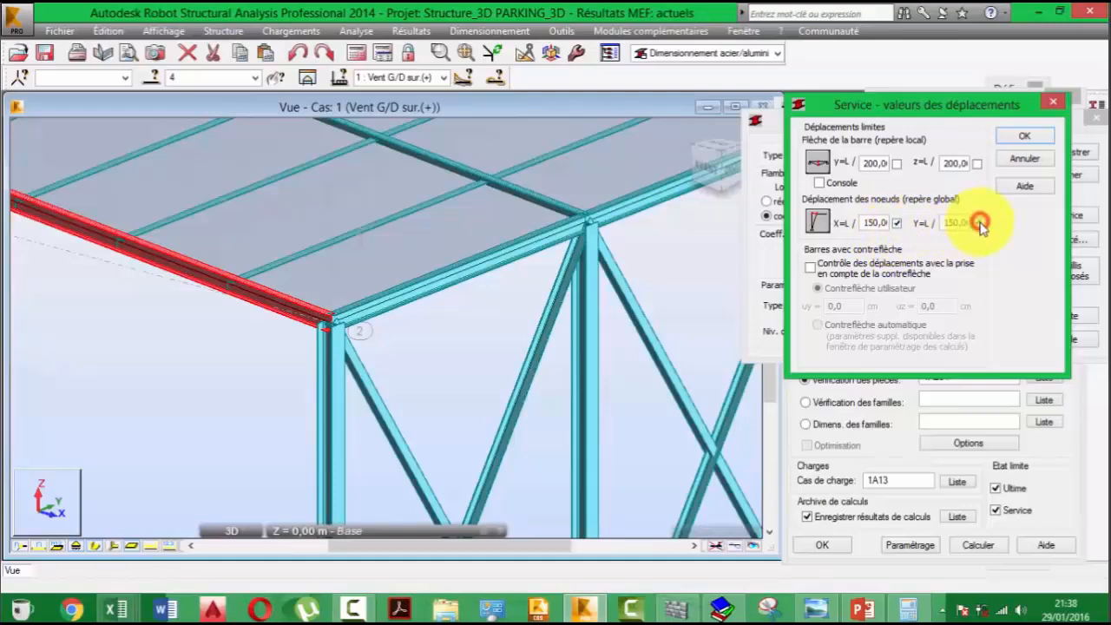
pyautogui.click(978, 223)
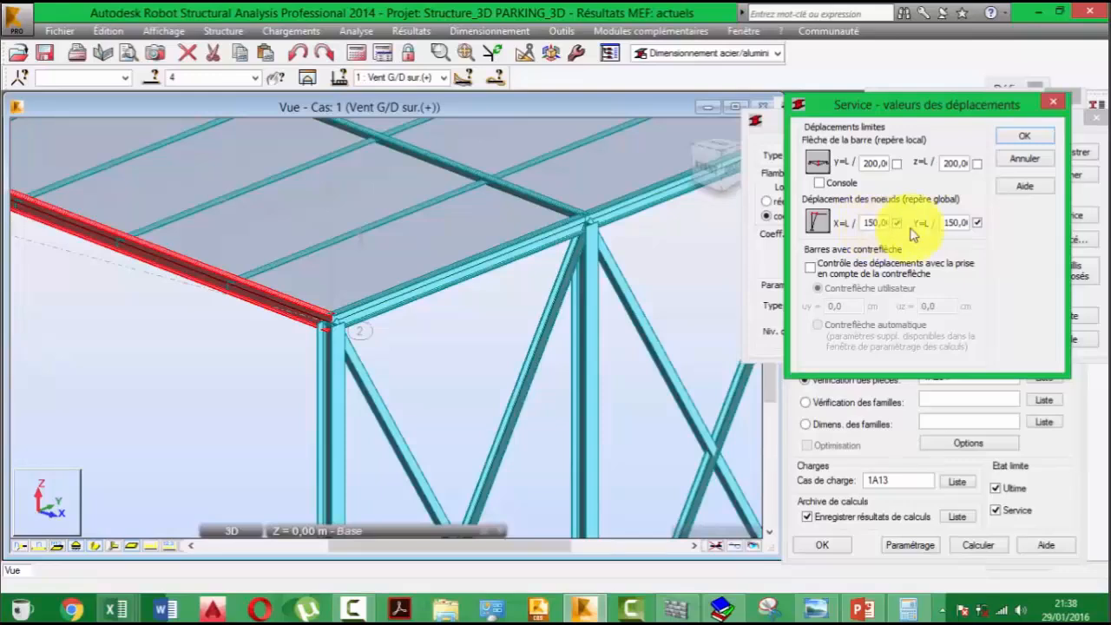
pyautogui.click(1024, 136)
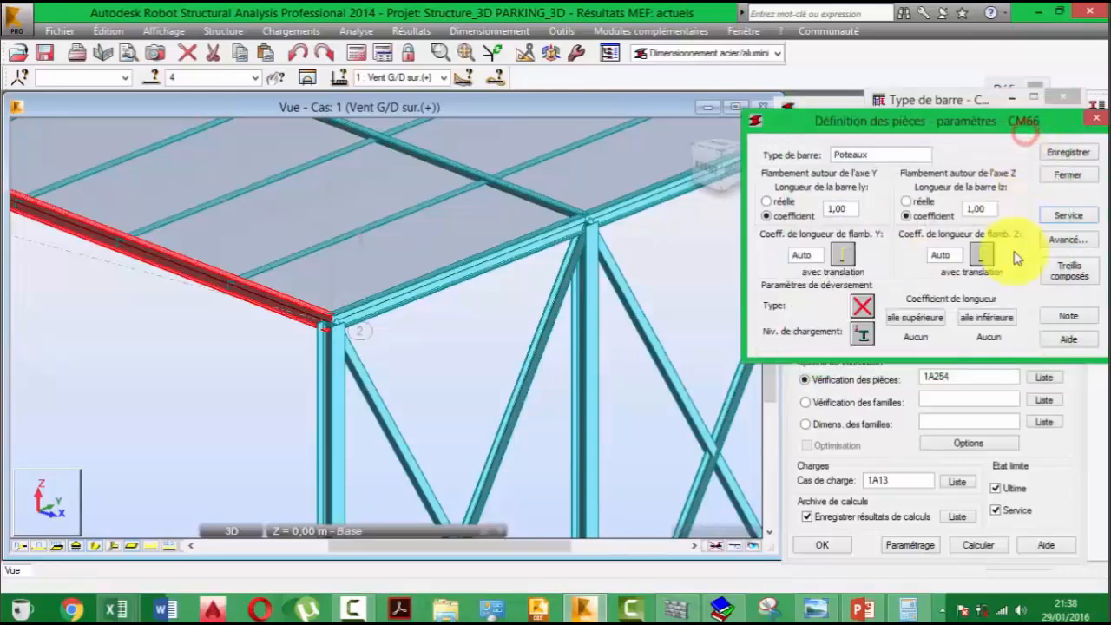
# - Save the Poteaux parameters after checking the advanced settings, and select Poteaux in the bar type list
pyautogui.click(1057, 240)
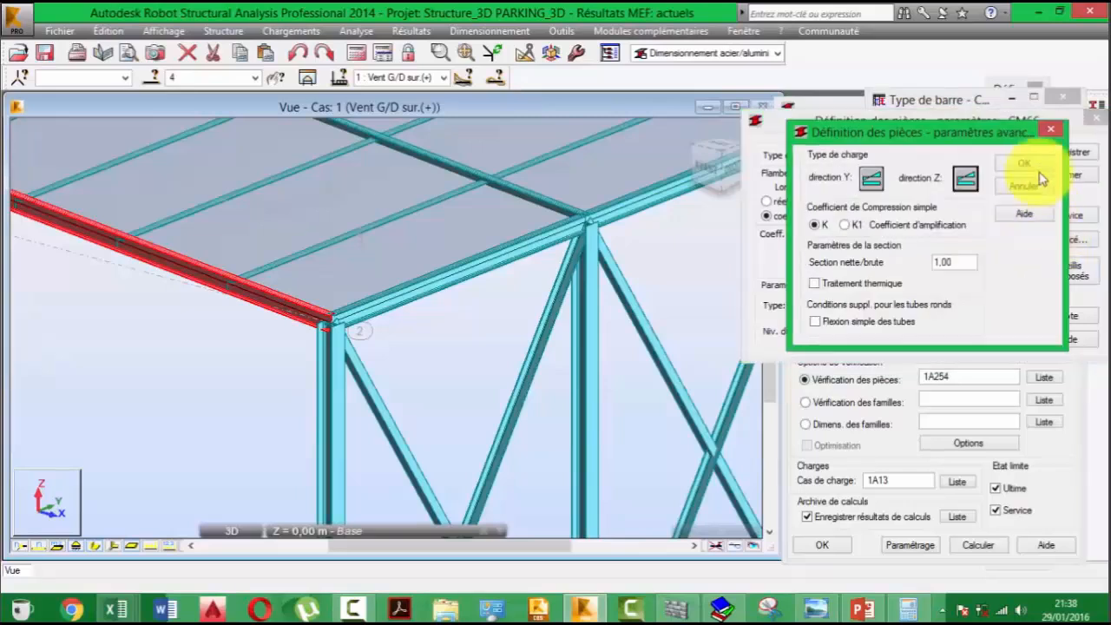
pyautogui.click(1050, 127)
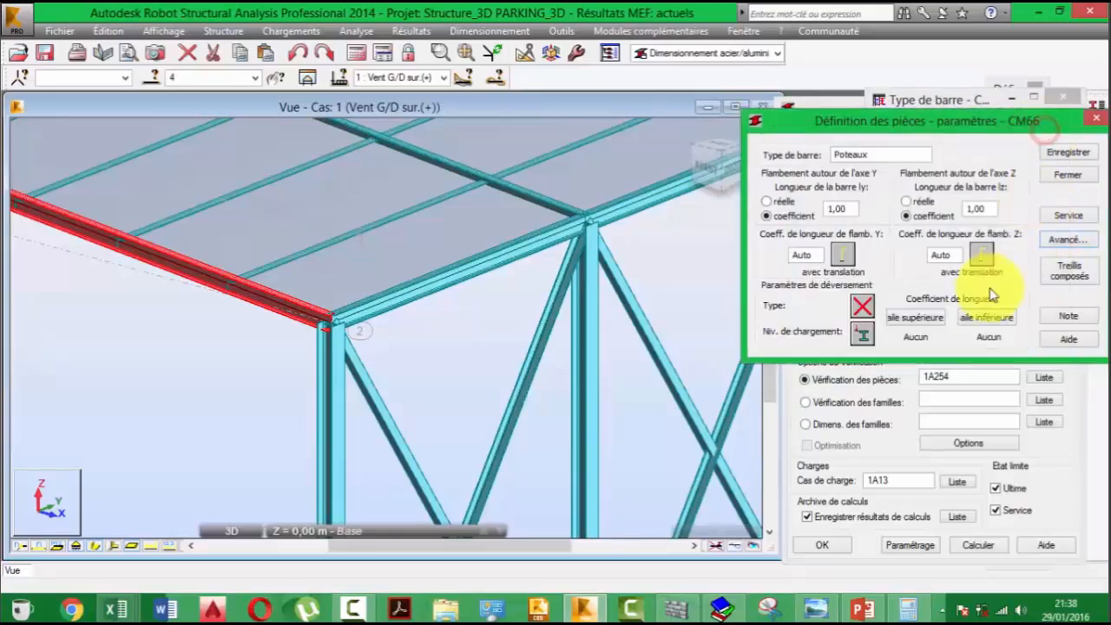
pyautogui.click(1075, 172)
pyautogui.moveTo(937, 236); pyautogui.dragTo(1048, 233)
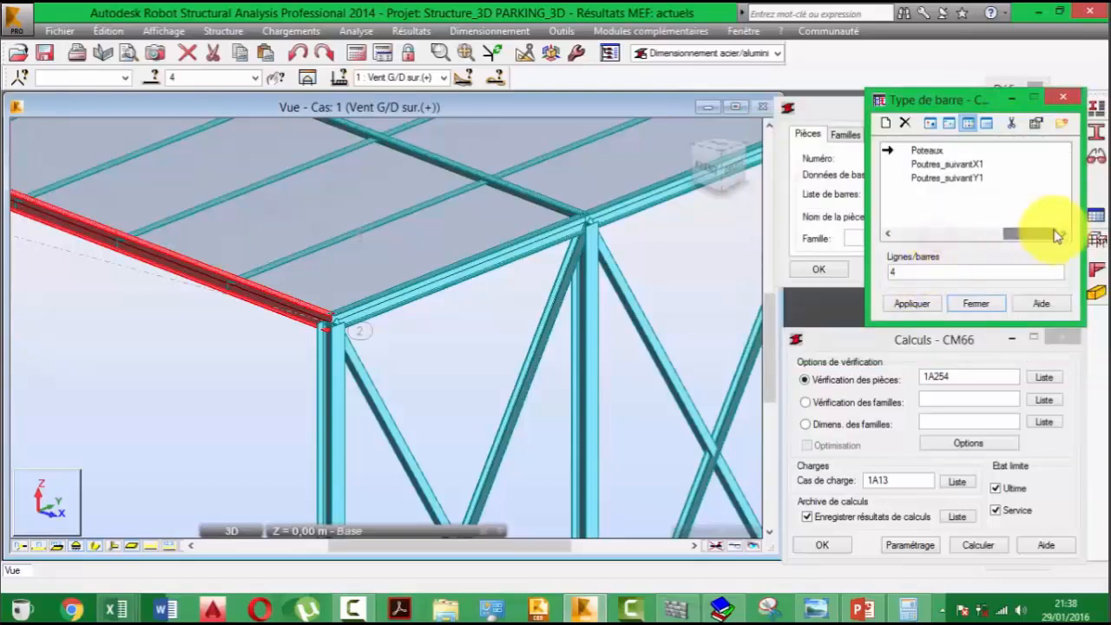
pyautogui.click(909, 153)
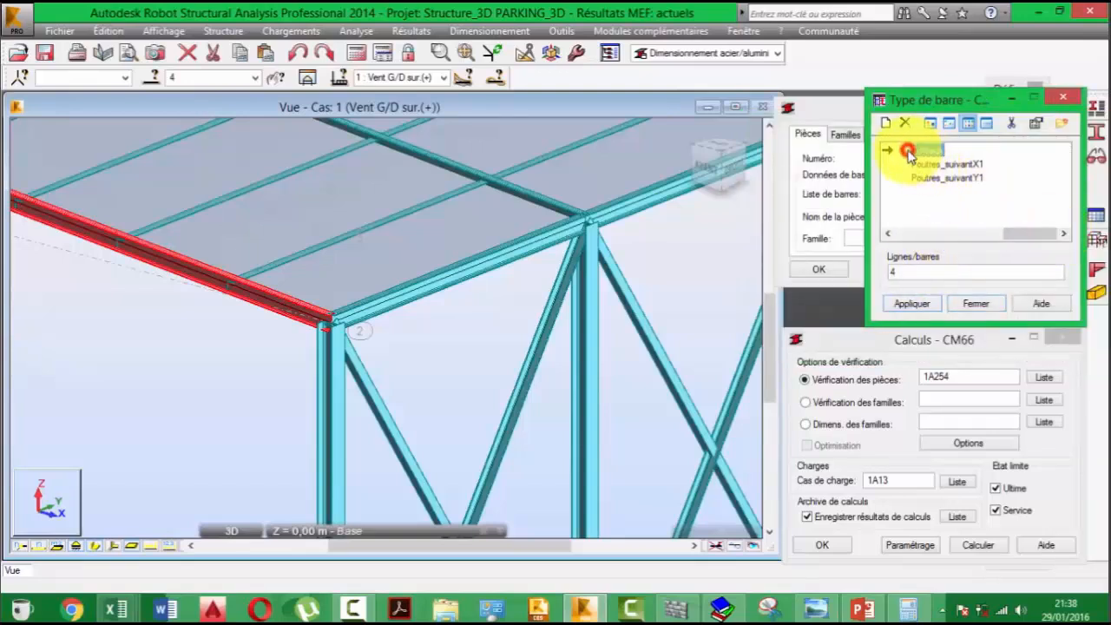
# - Replace the current bar selection with all bars of section HEA 200
pyautogui.keyDown('shift'); pyautogui.moveTo(418, 336); pyautogui.dragTo(414, 289, button='middle'); pyautogui.keyUp('shift')
pyautogui.scroll(-10, 415, 289)
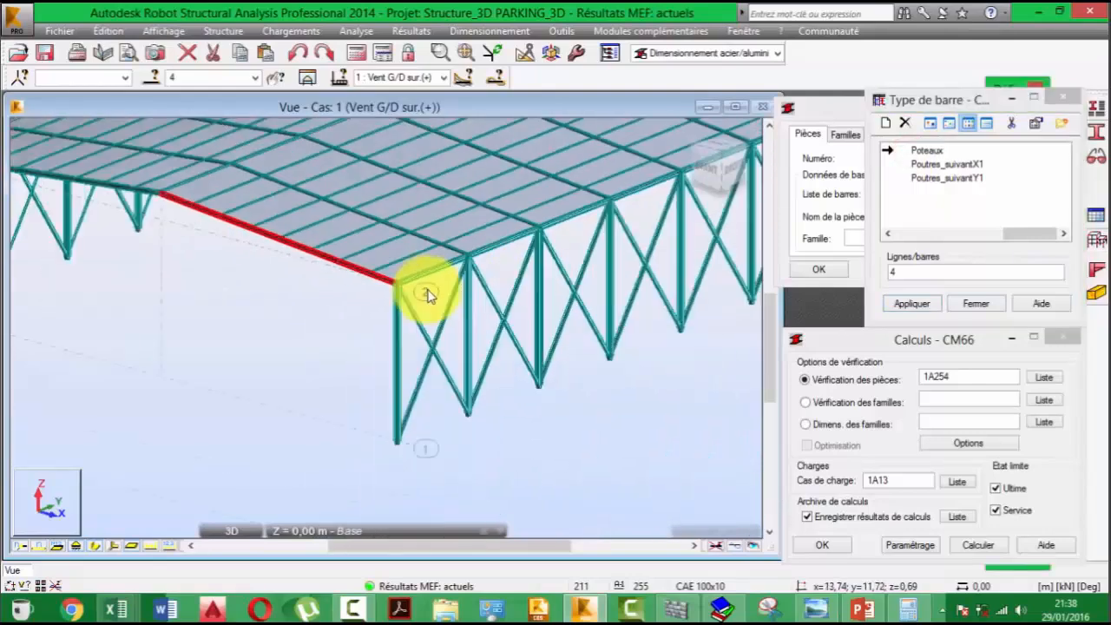
pyautogui.moveTo(466, 326); pyautogui.dragTo(481, 349, button='middle')
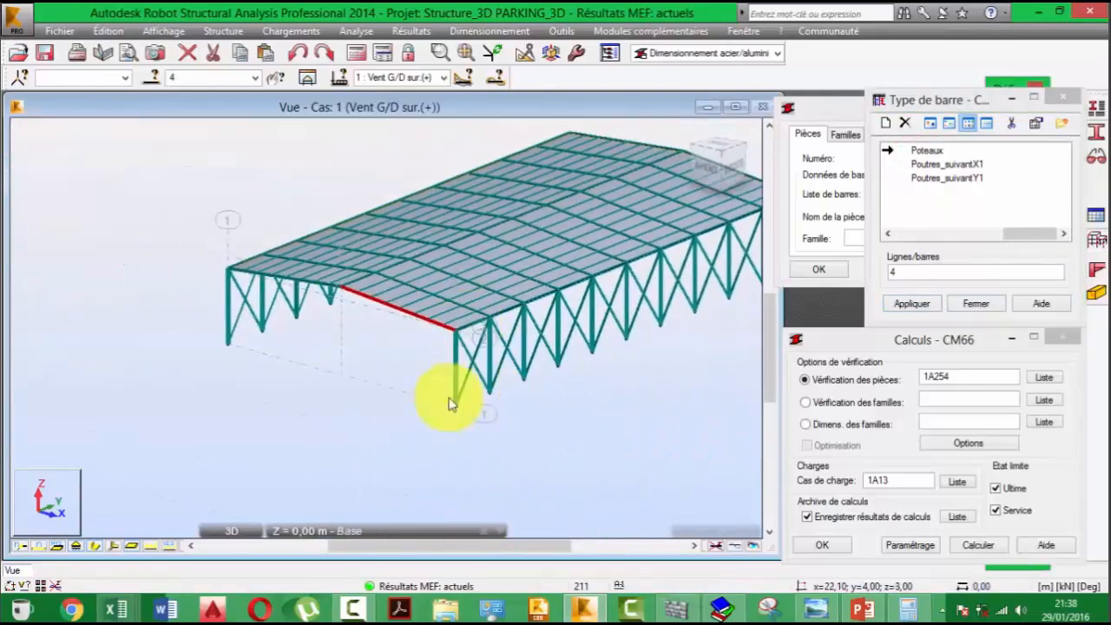
pyautogui.click(405, 388)
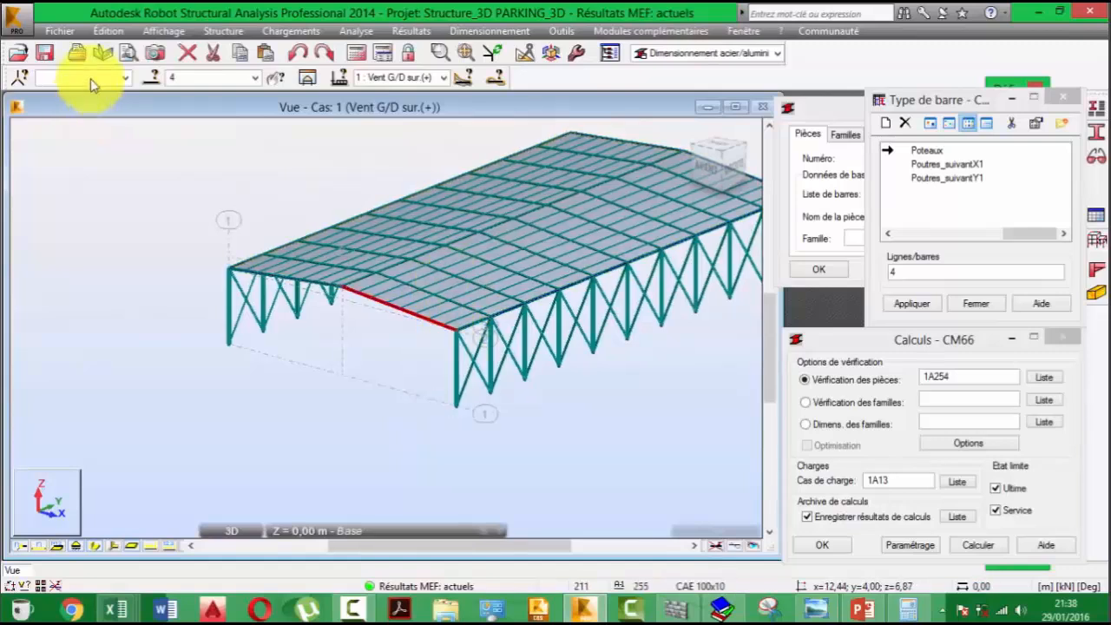
pyautogui.click(152, 80)
pyautogui.moveTo(882, 109); pyautogui.dragTo(77, 221)
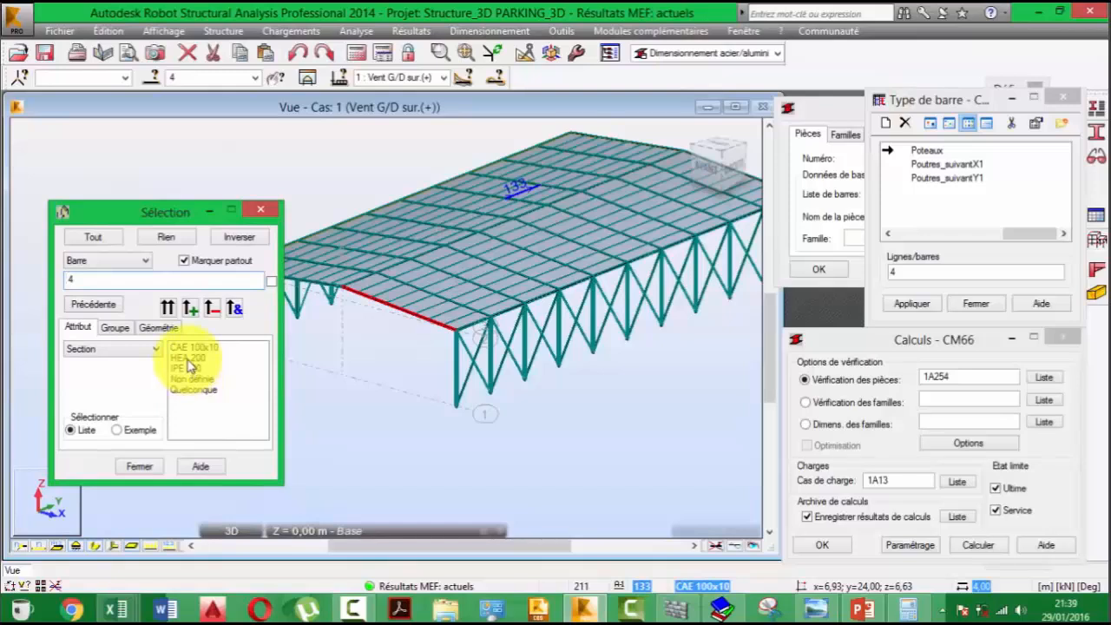
pyautogui.click(184, 357)
pyautogui.click(167, 307)
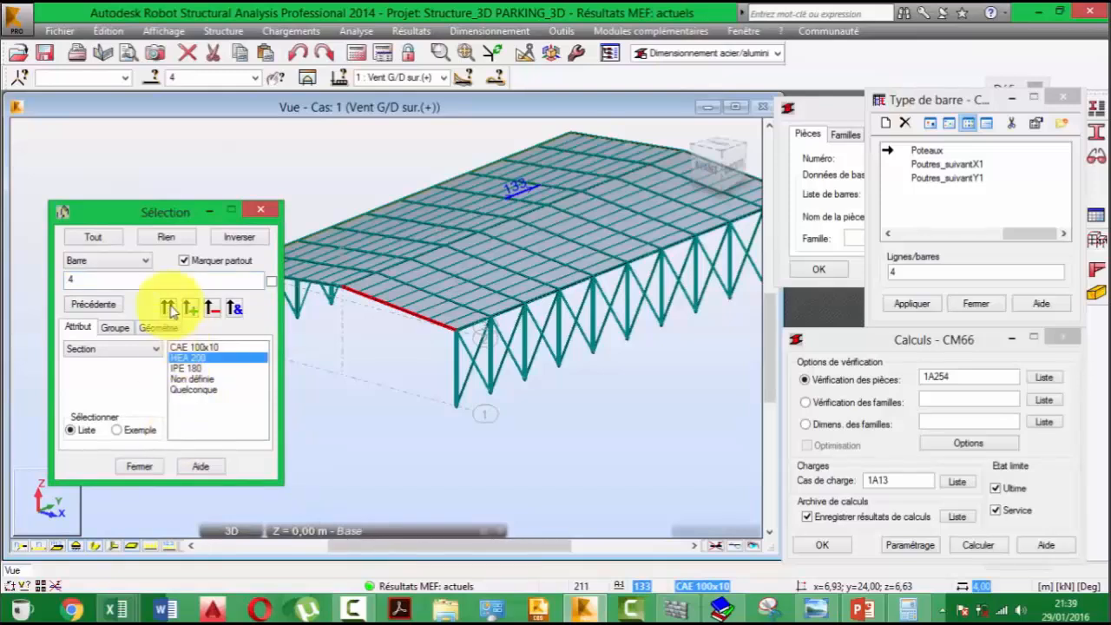
pyautogui.scroll(-5, 528, 347)
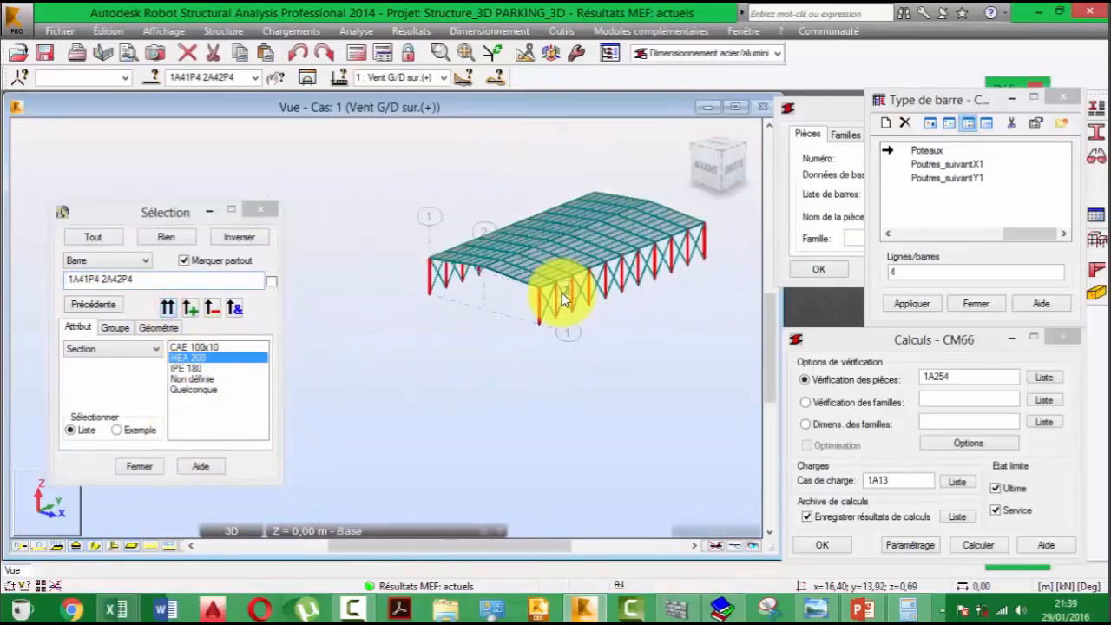
# - Apply the Poteaux bar type to the selected HEA 200 columns, bars 1A41P4 2A42P4
pyautogui.click(157, 292)
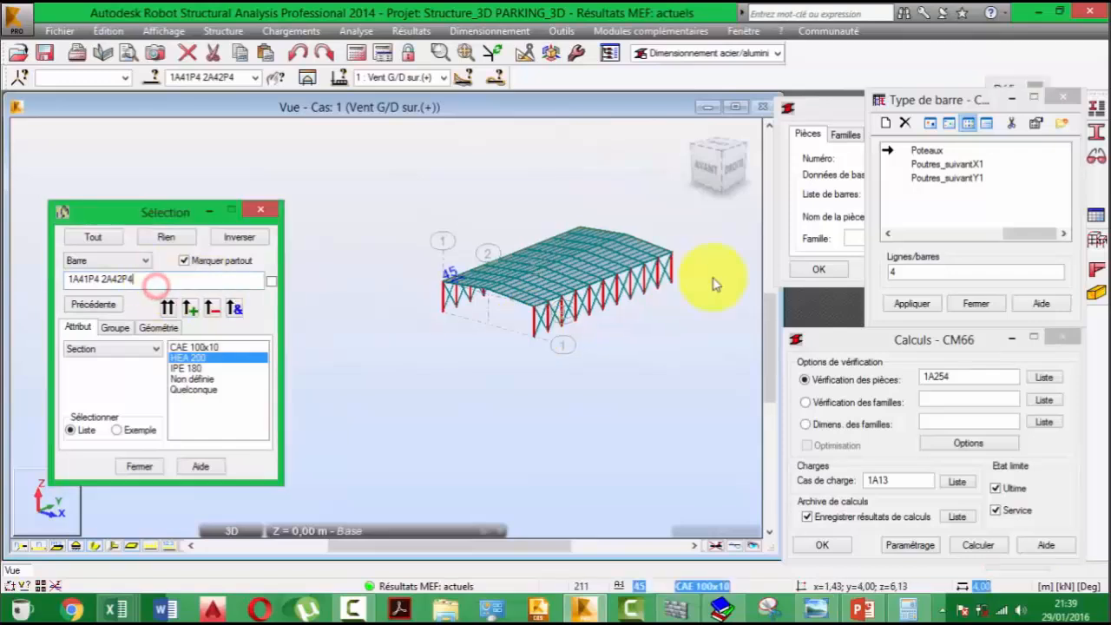
pyautogui.click(914, 276)
pyautogui.moveTo(956, 271); pyautogui.dragTo(844, 293)
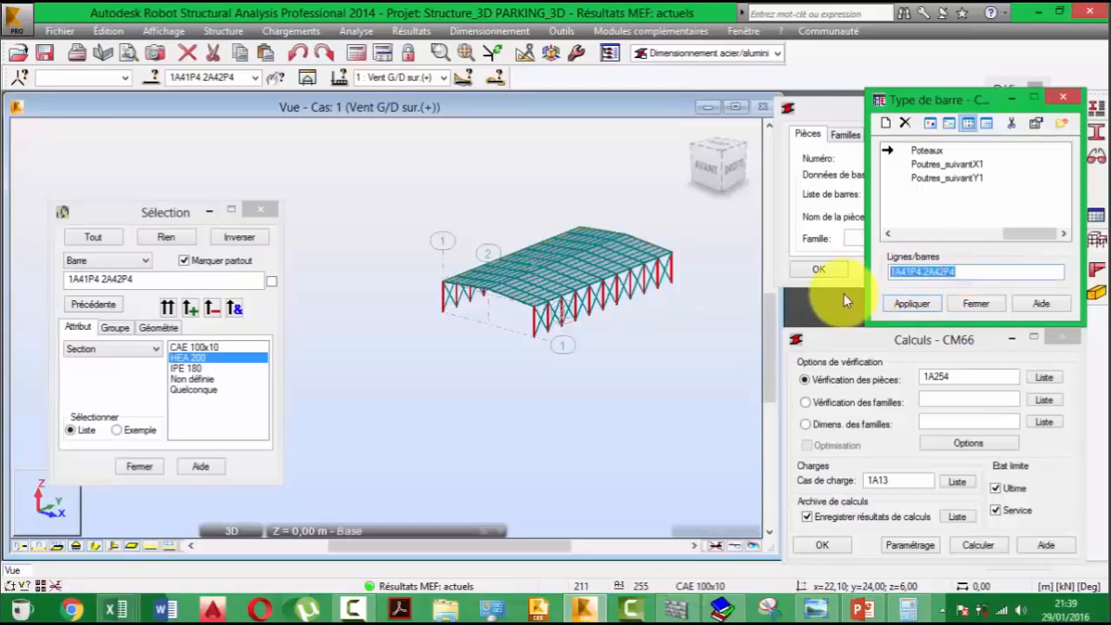
pyautogui.click(927, 303)
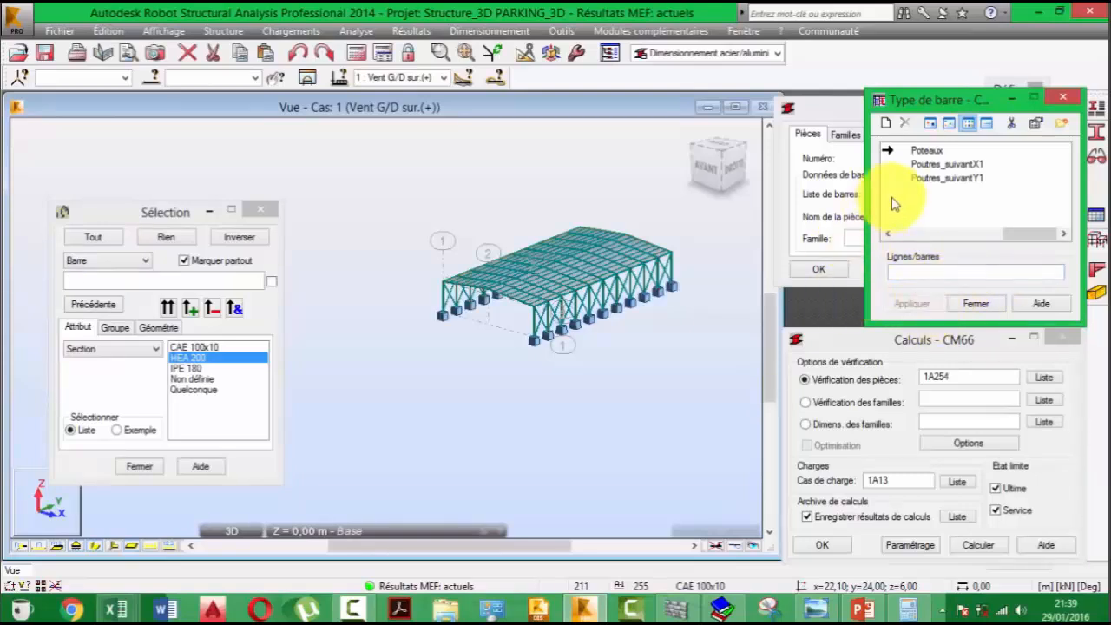
# - Review the Poteaux parameters and examine the corner column and its connected beams in the model
pyautogui.moveTo(574, 308); pyautogui.dragTo(519, 338, button='middle')
pyautogui.scroll(5, 544, 375)
pyautogui.scroll(1, 480, 387)
pyautogui.scroll(2, 480, 394)
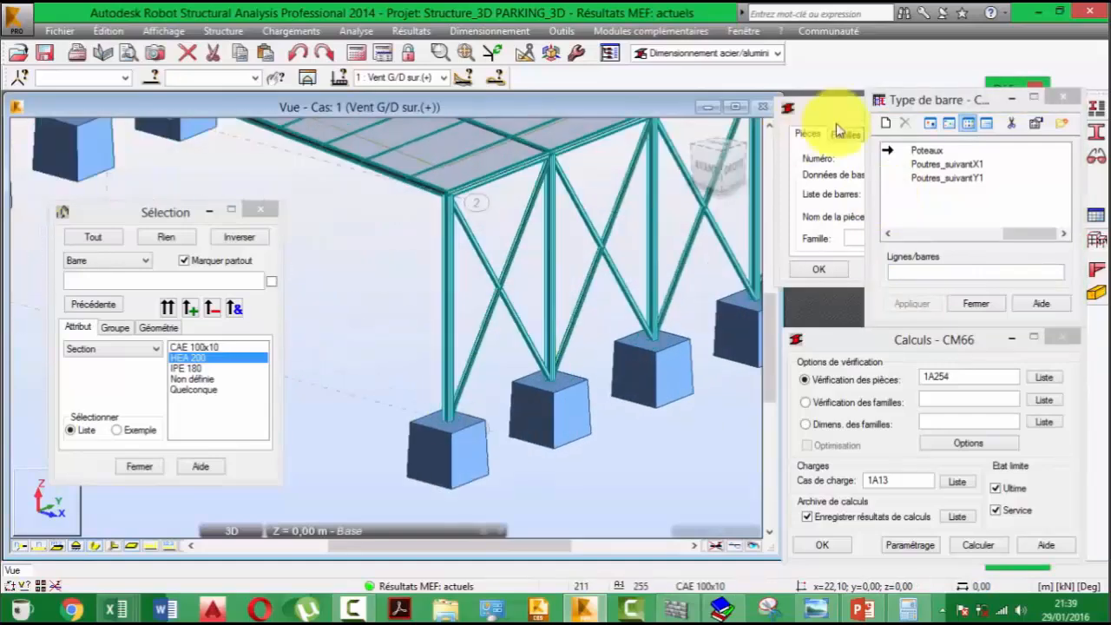
pyautogui.doubleClick(927, 154)
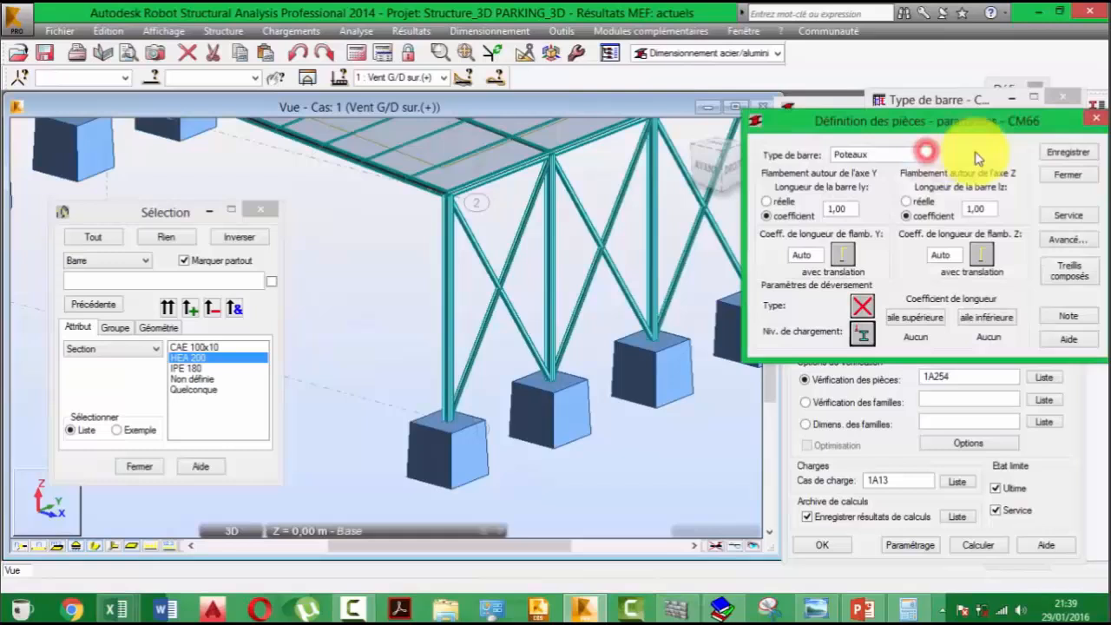
pyautogui.click(1100, 122)
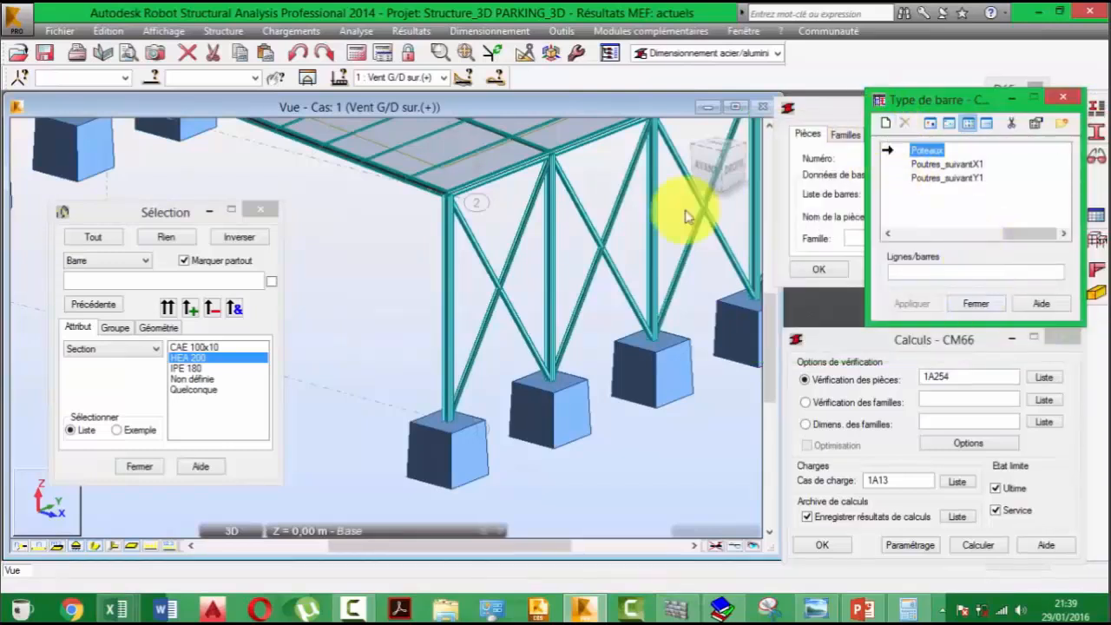
pyautogui.click(576, 290)
pyautogui.scroll(2, 542, 304)
pyautogui.scroll(4, 544, 291)
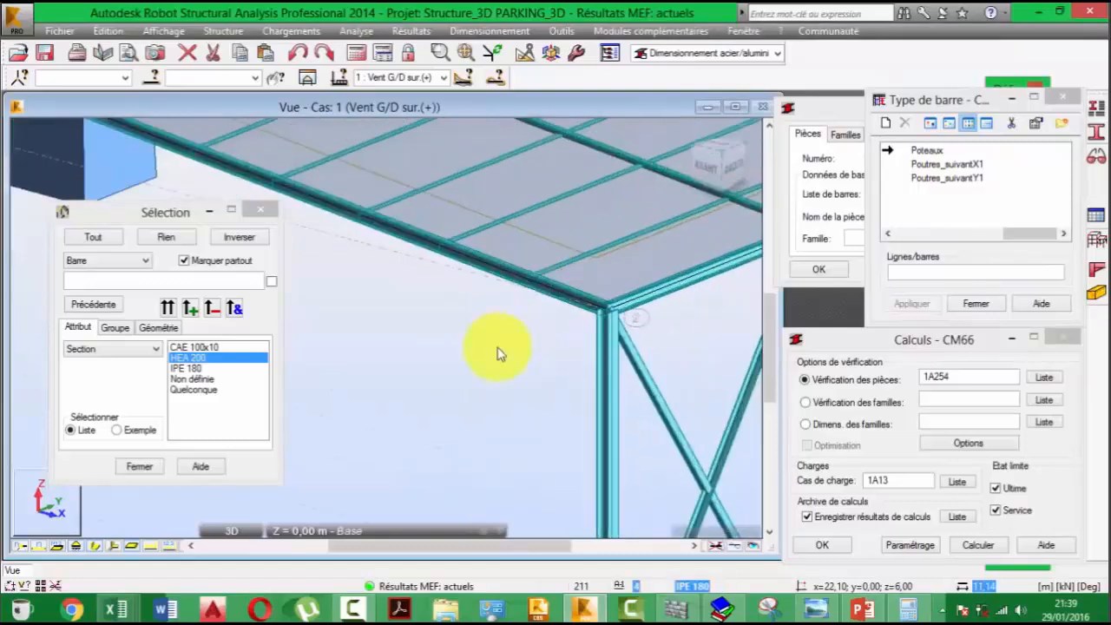
# - Examine the IPE 180 rafter and the edge beam meeting at the corner column of the roof
pyautogui.moveTo(498, 352); pyautogui.dragTo(421, 430, button='middle')
pyautogui.scroll(-5, 425, 395)
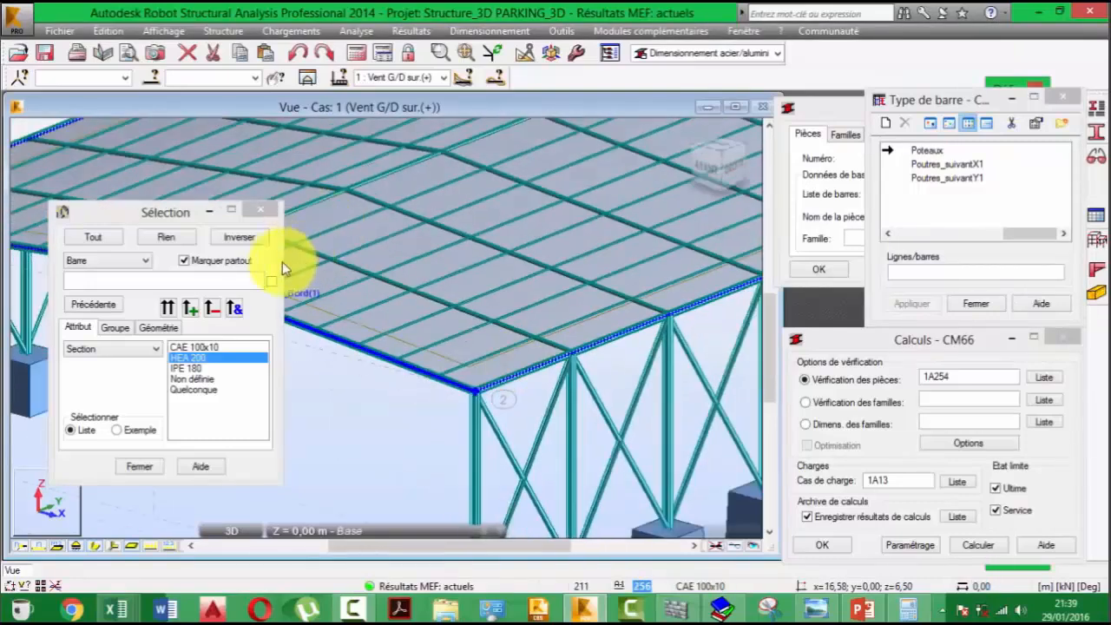
pyautogui.click(260, 210)
pyautogui.scroll(3, 382, 338)
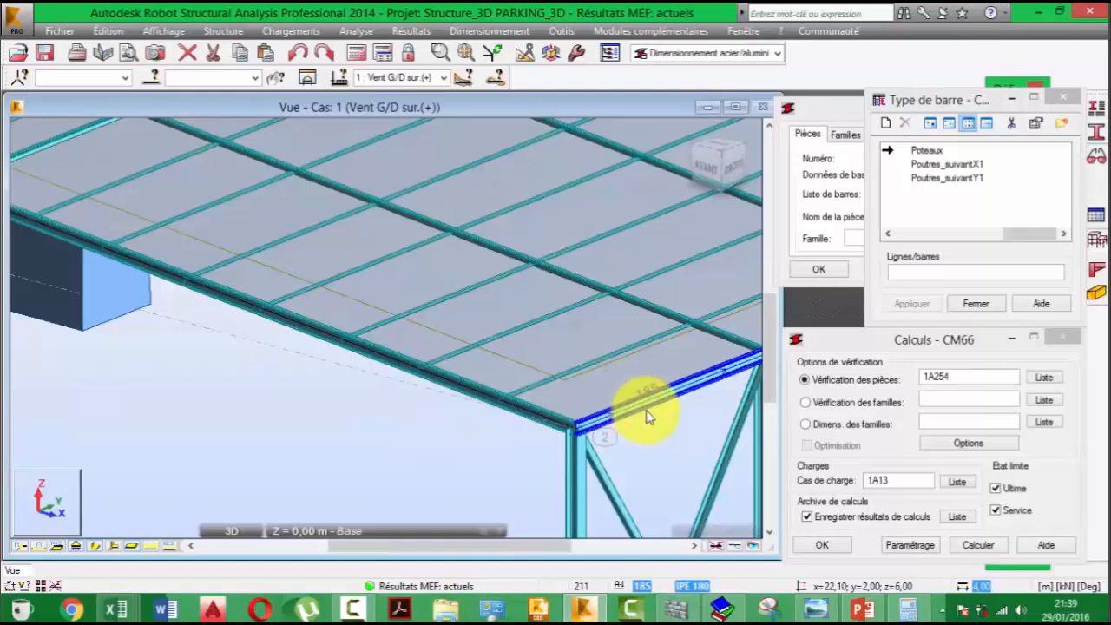
pyautogui.moveTo(645, 417); pyautogui.dragTo(570, 376, button='middle')
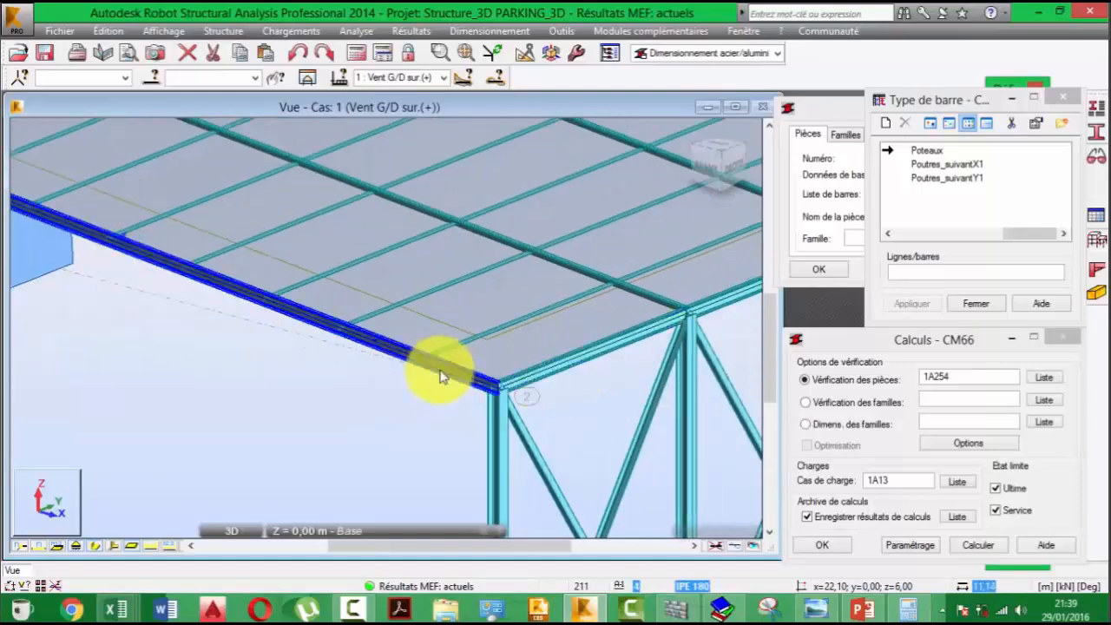
pyautogui.moveTo(498, 364); pyautogui.dragTo(510, 377, button='middle')
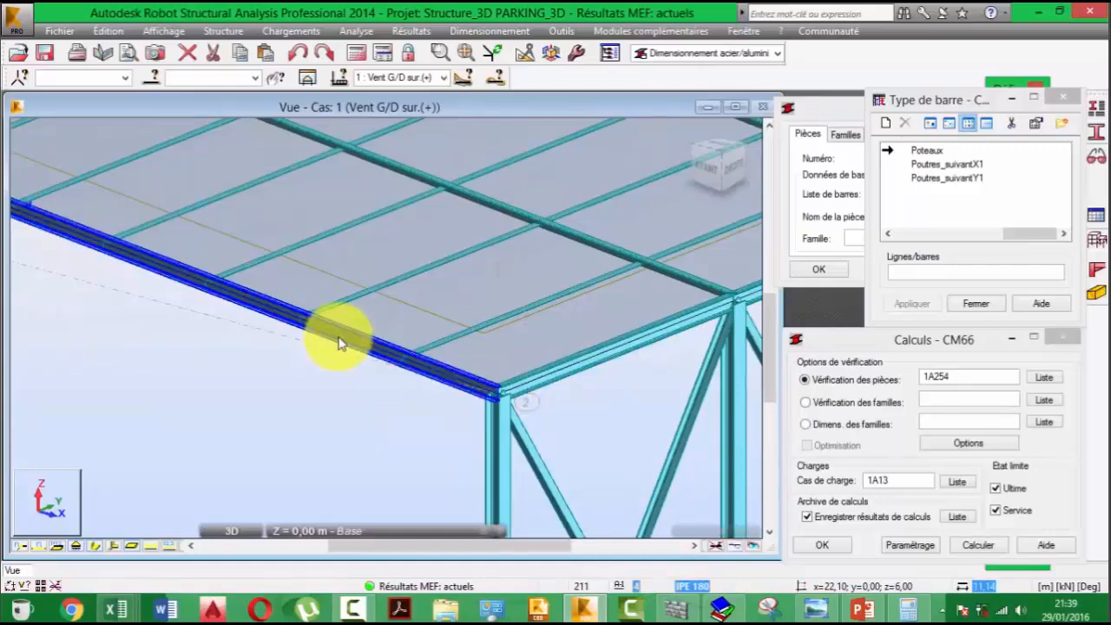
pyautogui.moveTo(343, 343); pyautogui.dragTo(337, 337, button='middle')
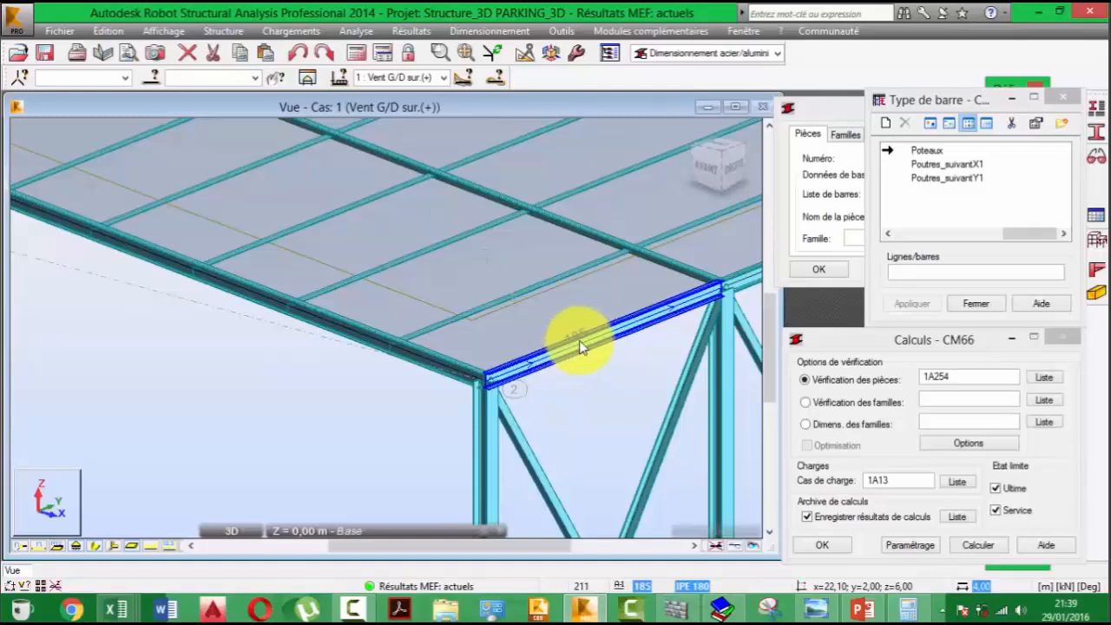
pyautogui.moveTo(536, 355); pyautogui.dragTo(512, 300, button='middle')
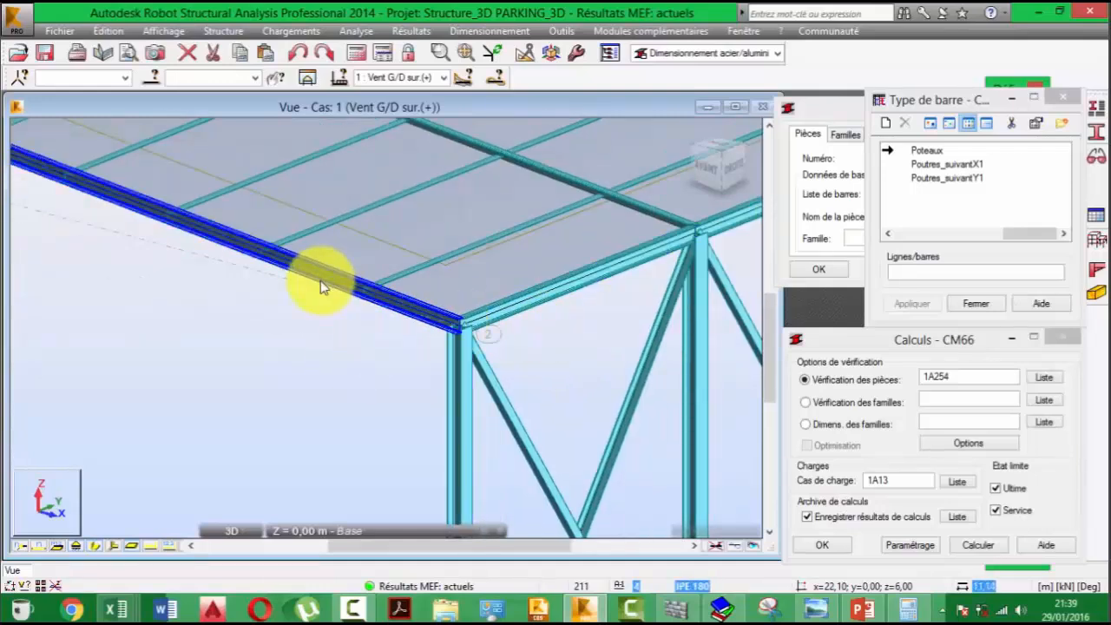
# - Select edge beam 185 beside the corner column and start a new steel bar type named Poutres YYY
pyautogui.click(527, 299)
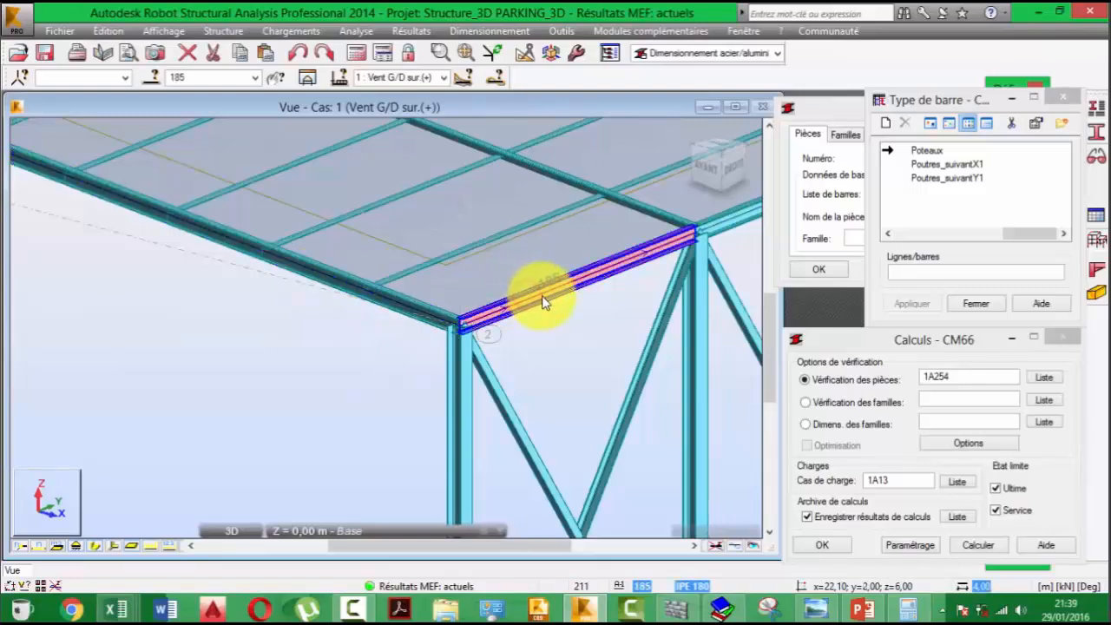
pyautogui.click(886, 126)
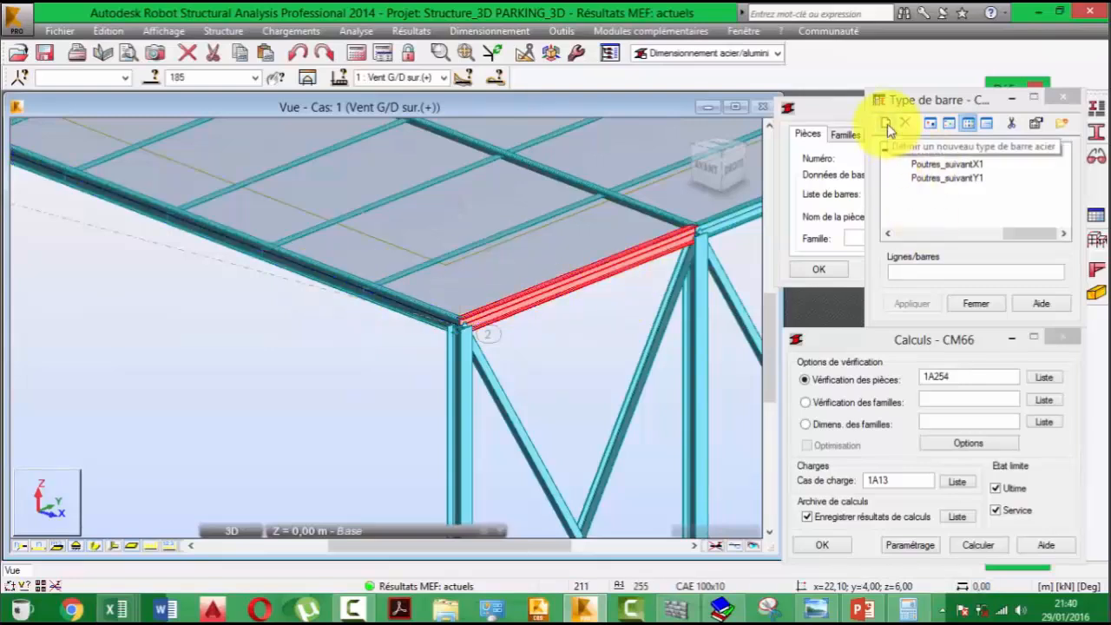
pyautogui.click(887, 126)
pyautogui.doubleClick(876, 155)
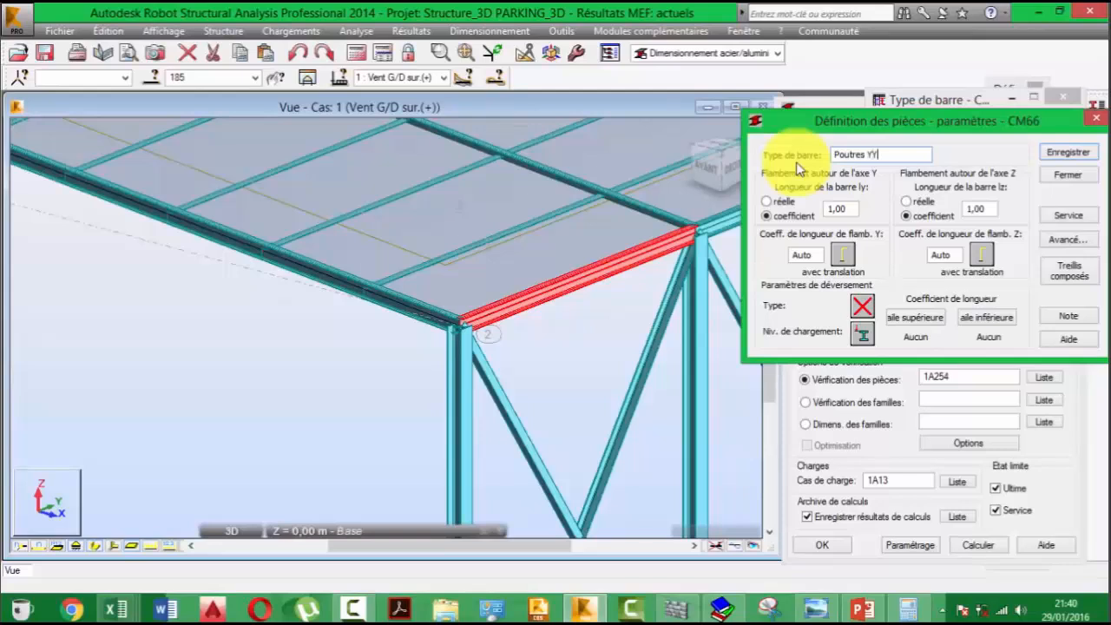
# - Set the Poutres YYY buckling conditions about both the Y and Z axes to no buckling
pyautogui.doubleClick(855, 215)
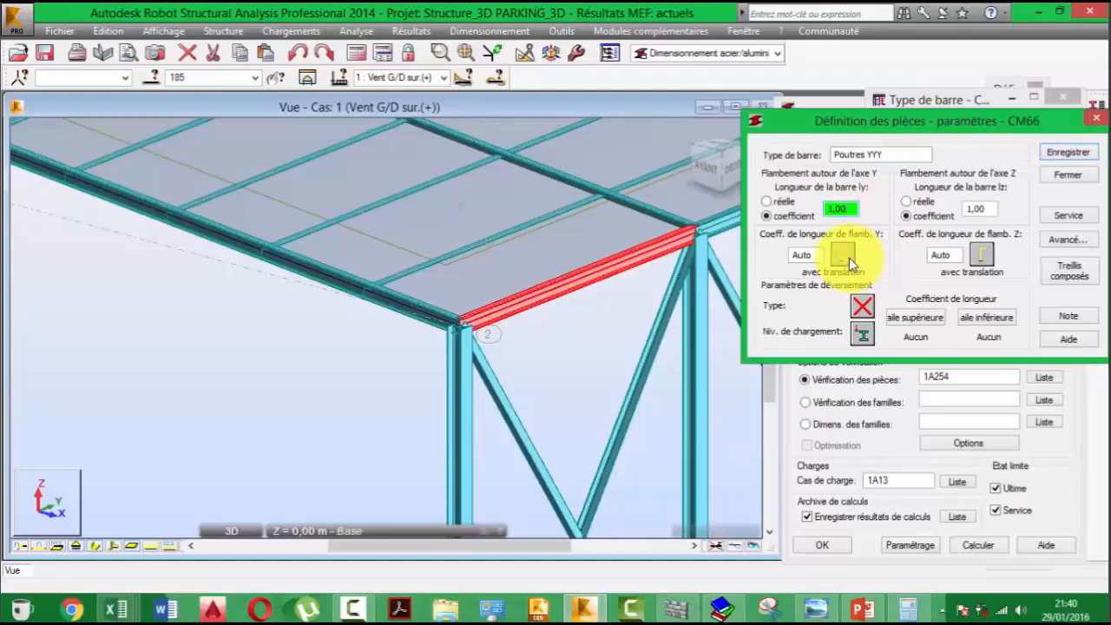
pyautogui.click(842, 254)
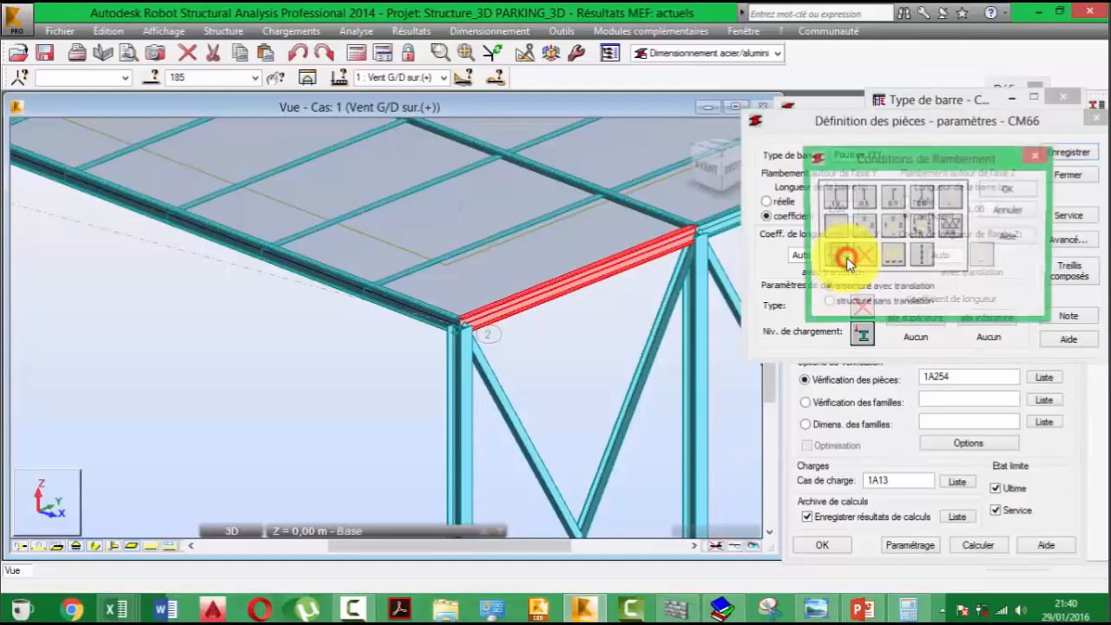
pyautogui.click(1009, 189)
pyautogui.click(979, 256)
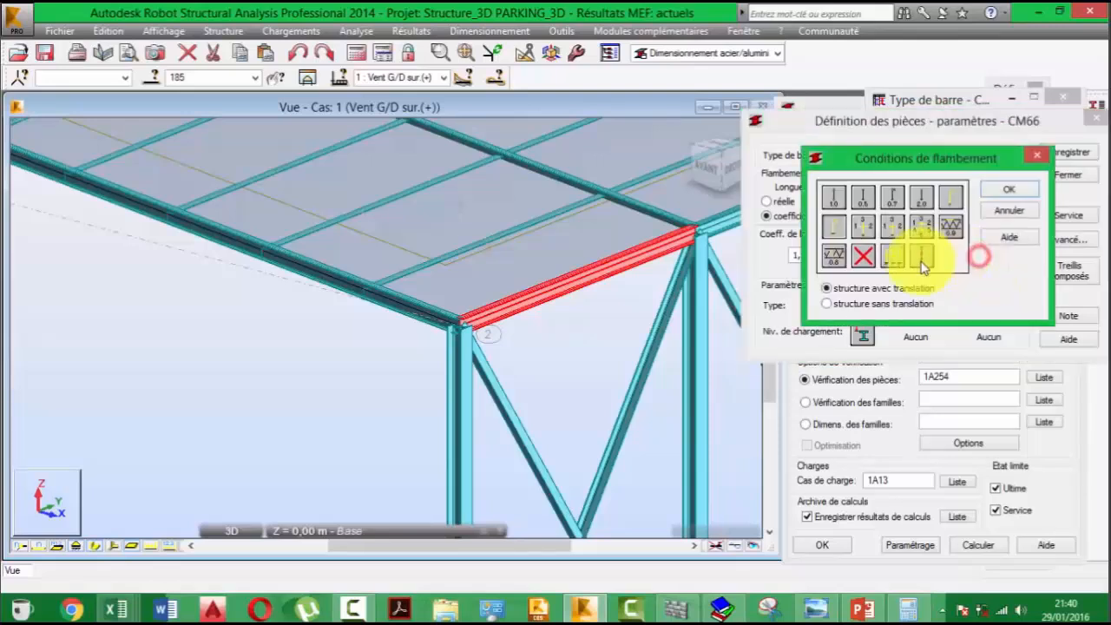
pyautogui.click(863, 255)
pyautogui.click(1009, 189)
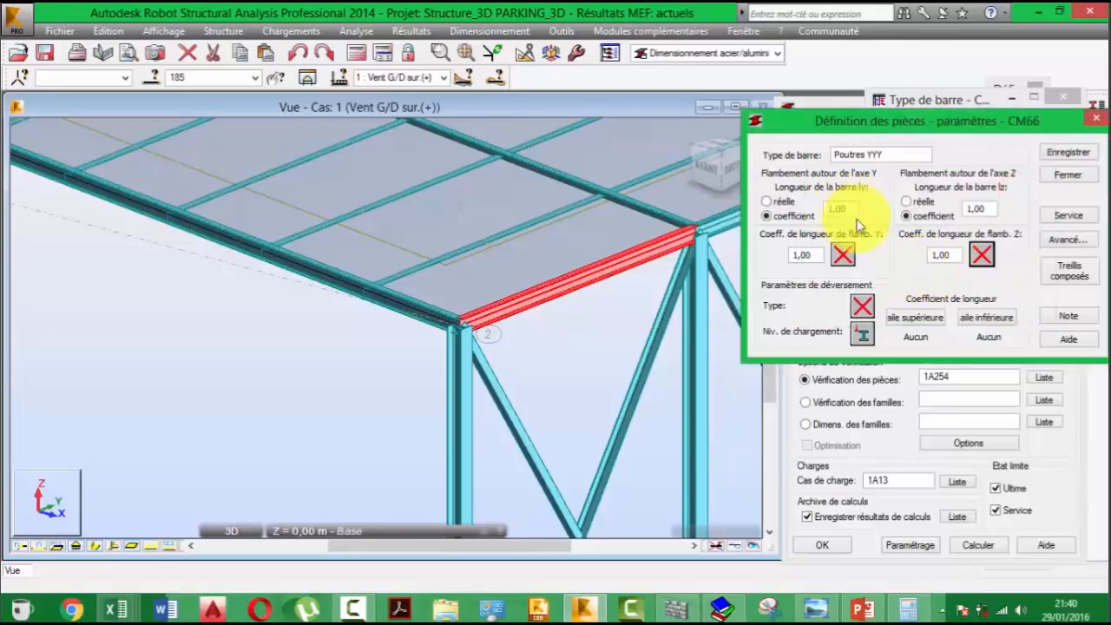
# - Set the lateral buckling type to an element with two different end moments and accept the existing loading level
pyautogui.click(862, 305)
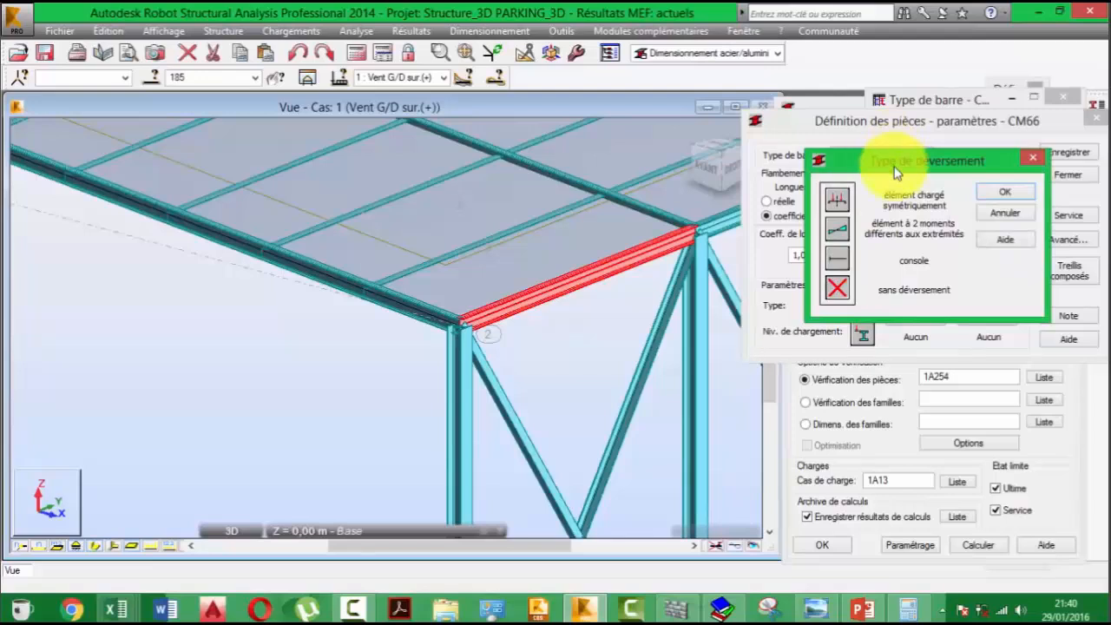
pyautogui.moveTo(897, 165); pyautogui.dragTo(899, 350)
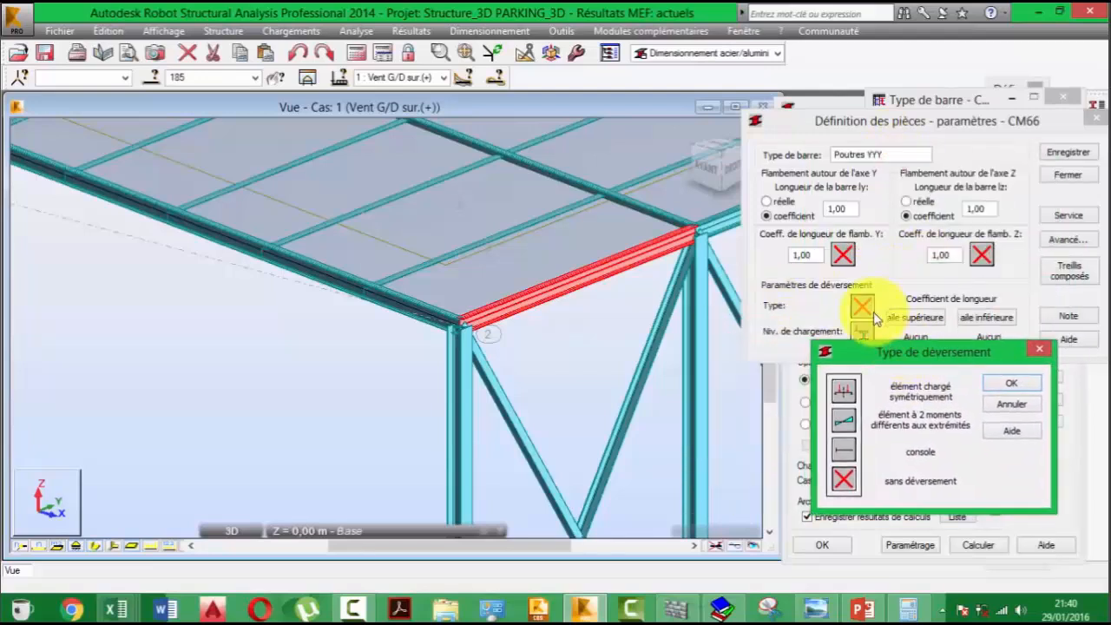
pyautogui.click(846, 423)
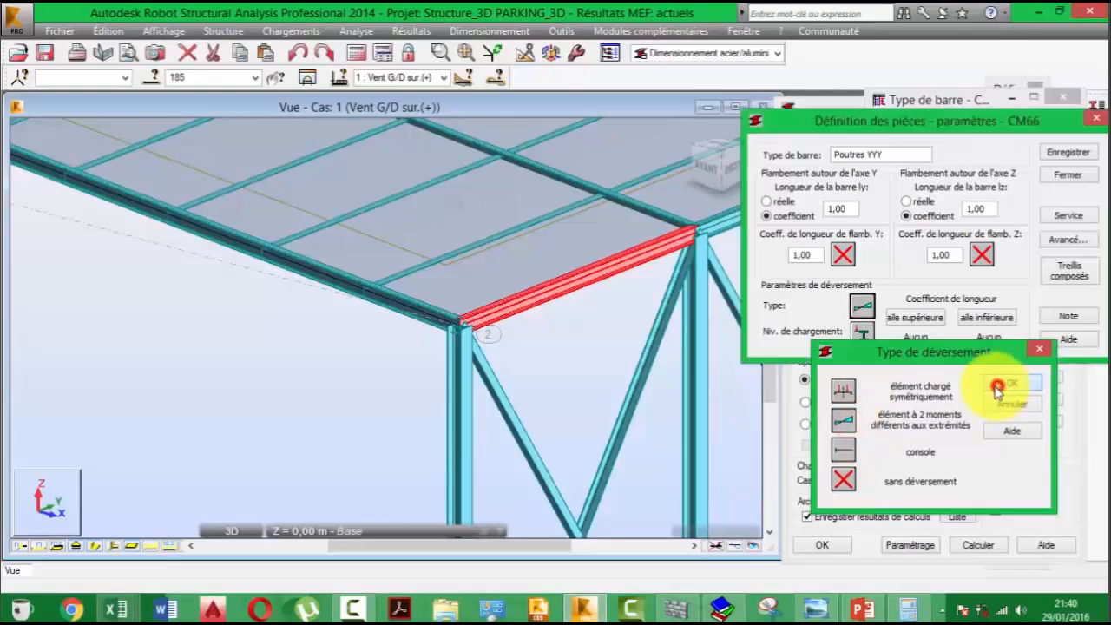
pyautogui.click(1009, 383)
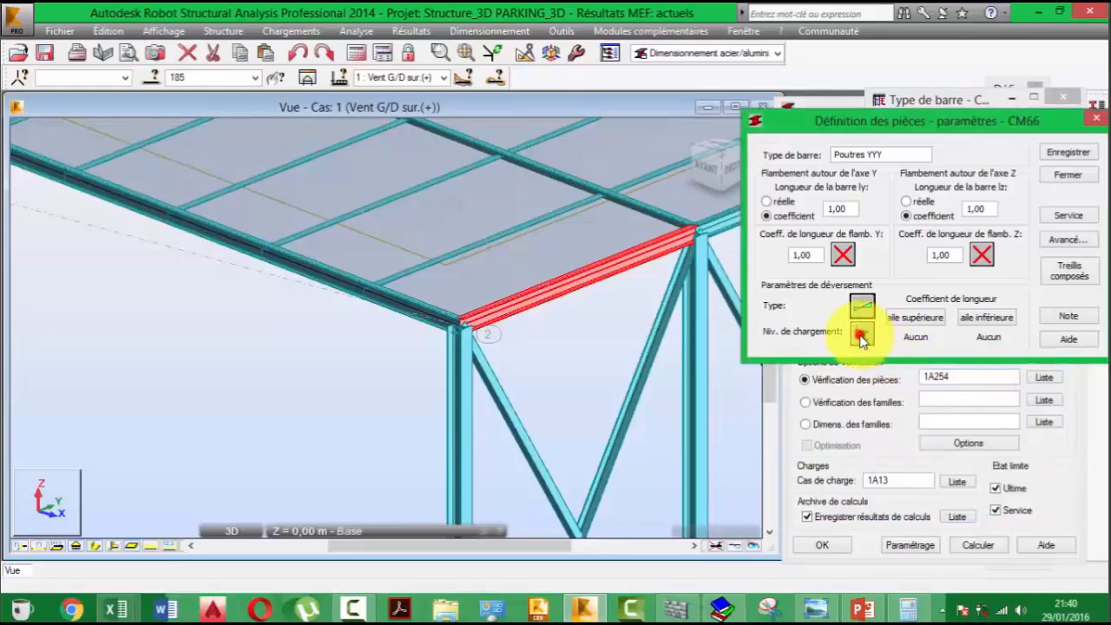
pyautogui.click(860, 335)
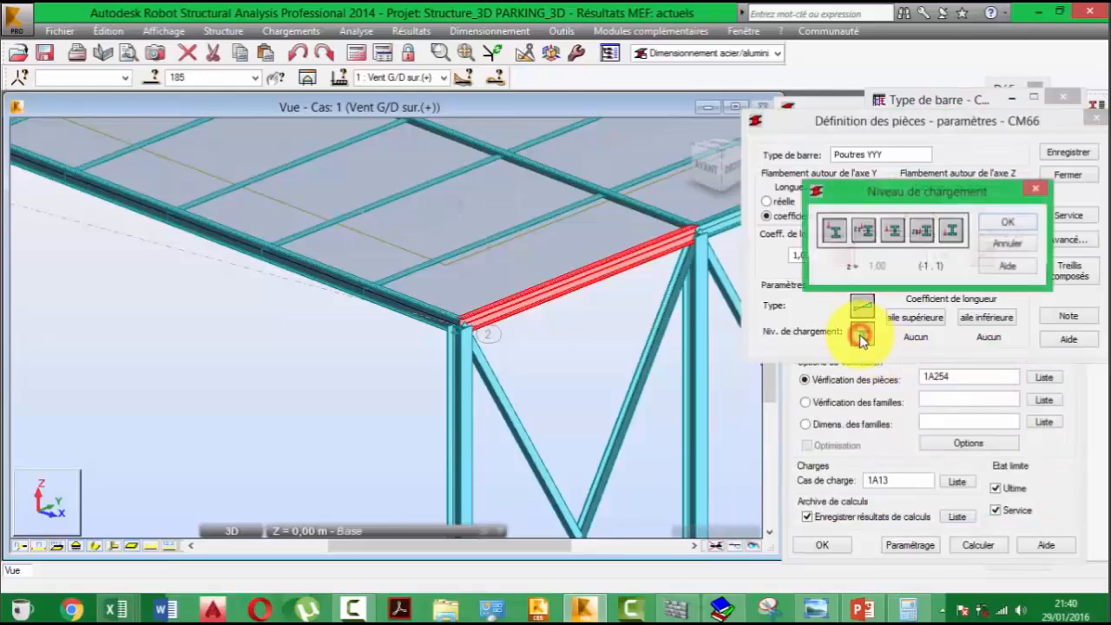
pyautogui.click(1007, 224)
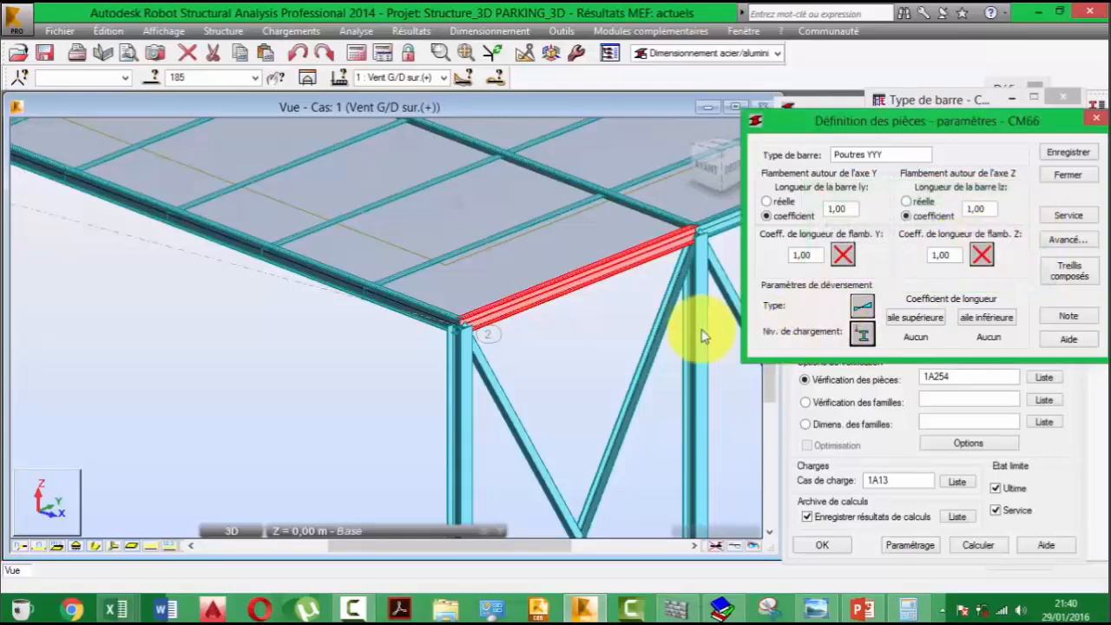
# - Set the lateral buckling length coefficient to ld = lo for both the upper and lower flanges
pyautogui.click(928, 316)
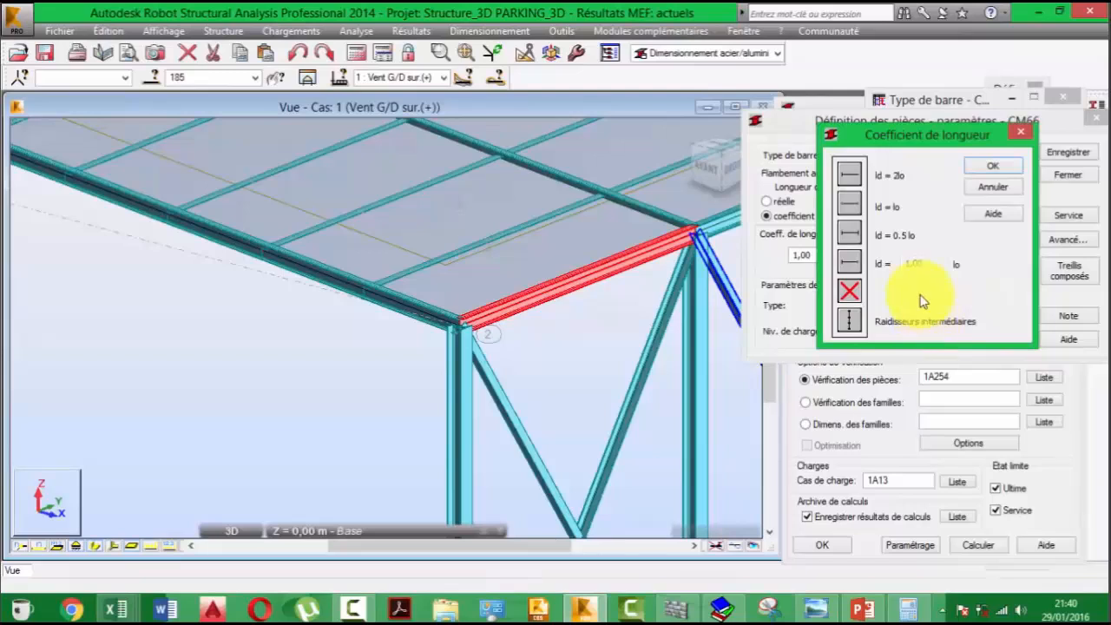
pyautogui.click(851, 205)
pyautogui.click(995, 165)
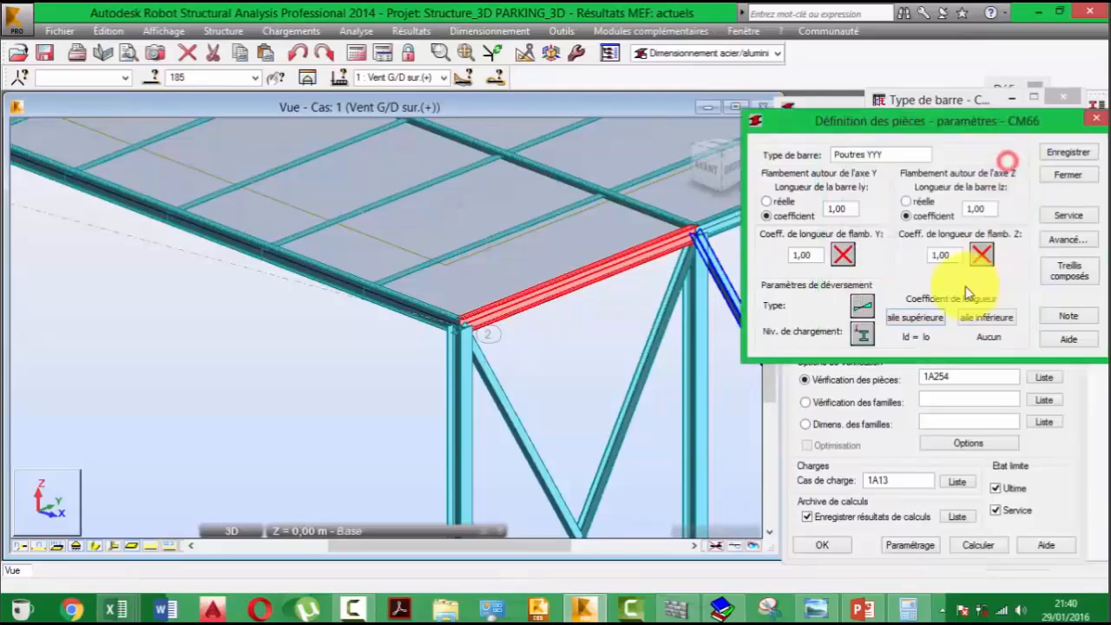
pyautogui.click(987, 317)
pyautogui.click(847, 205)
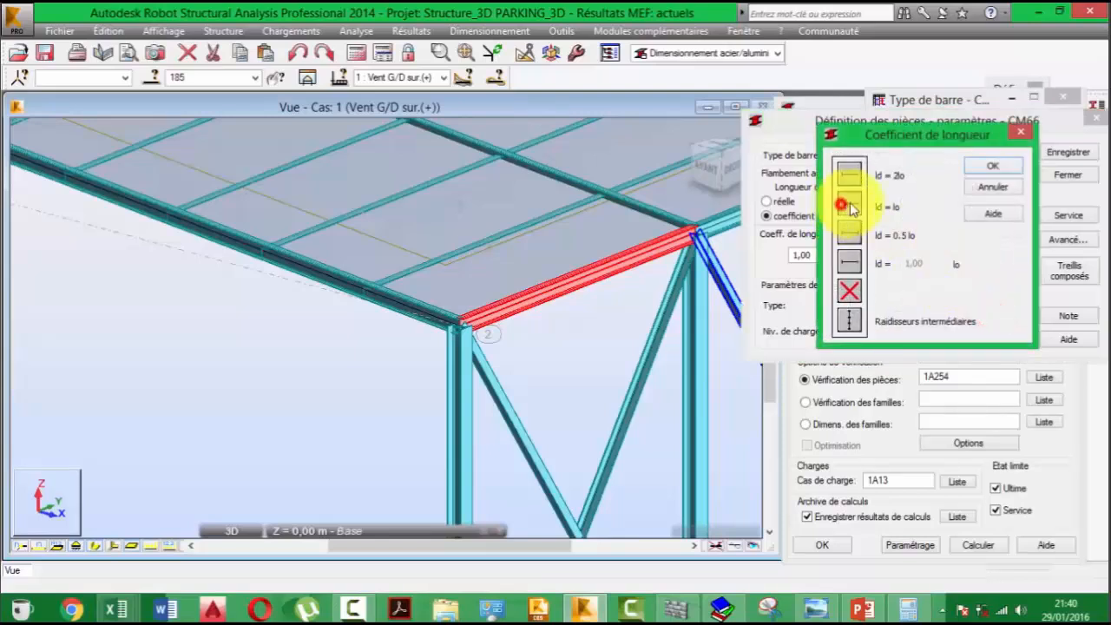
pyautogui.click(994, 171)
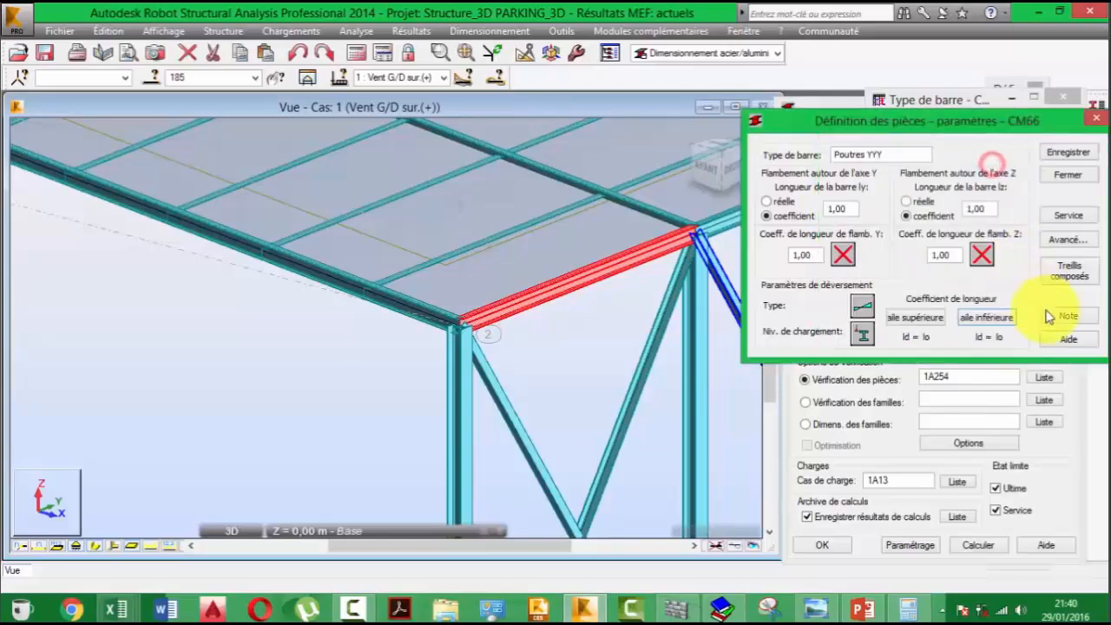
# - Enable the L/200 bar deflection limits in y and z, disable the X and Y node displacement limits, and save Poutres YYY
pyautogui.click(1070, 214)
pyautogui.click(977, 164)
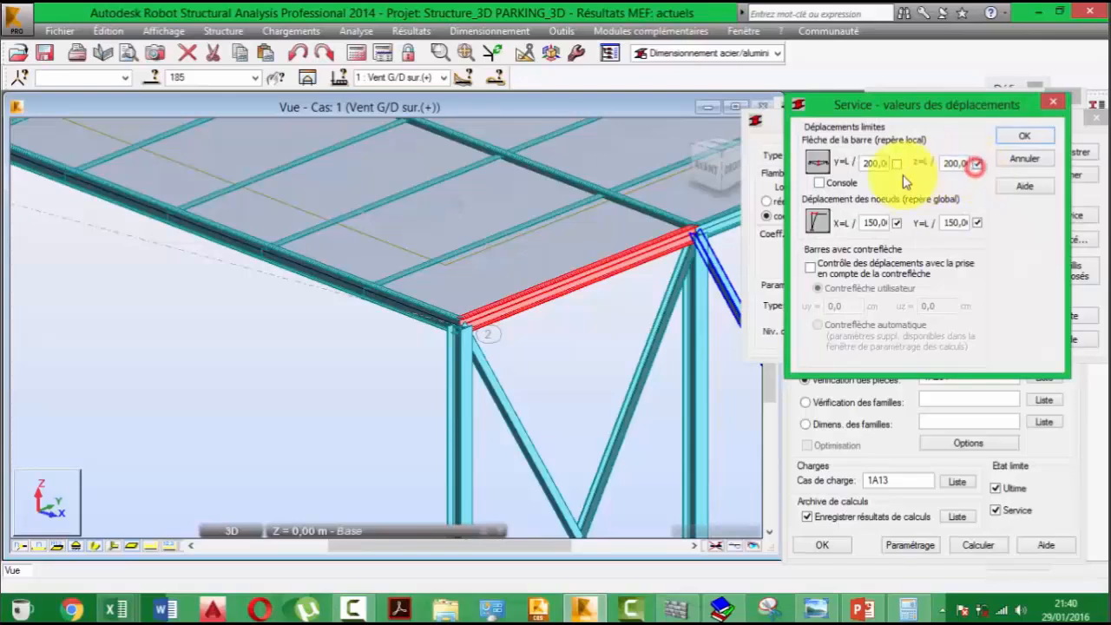
pyautogui.click(892, 164)
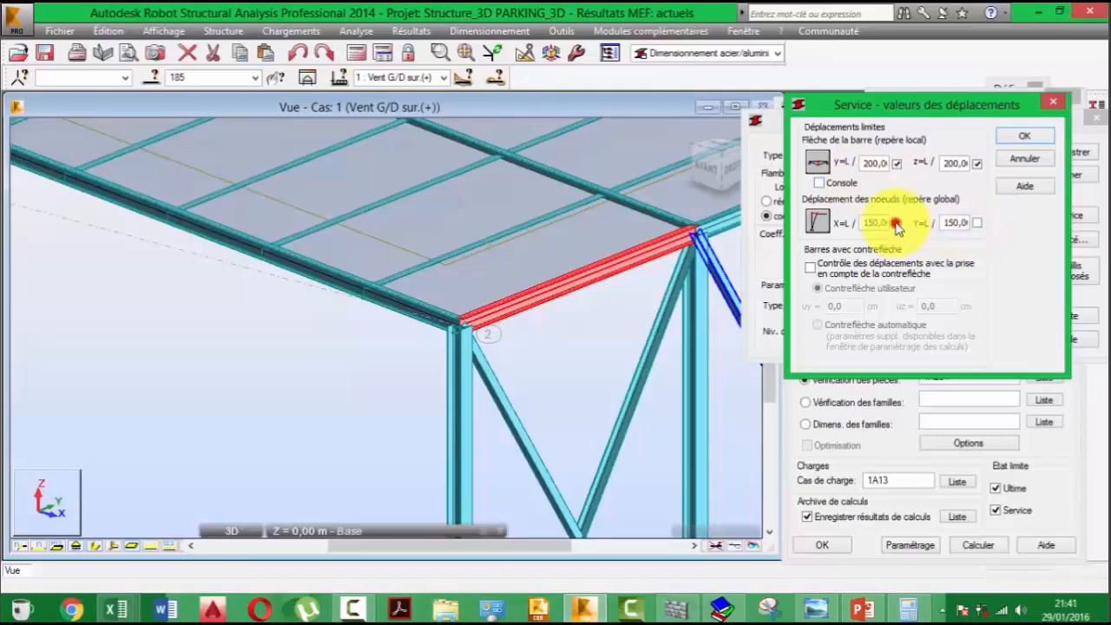
pyautogui.click(896, 222)
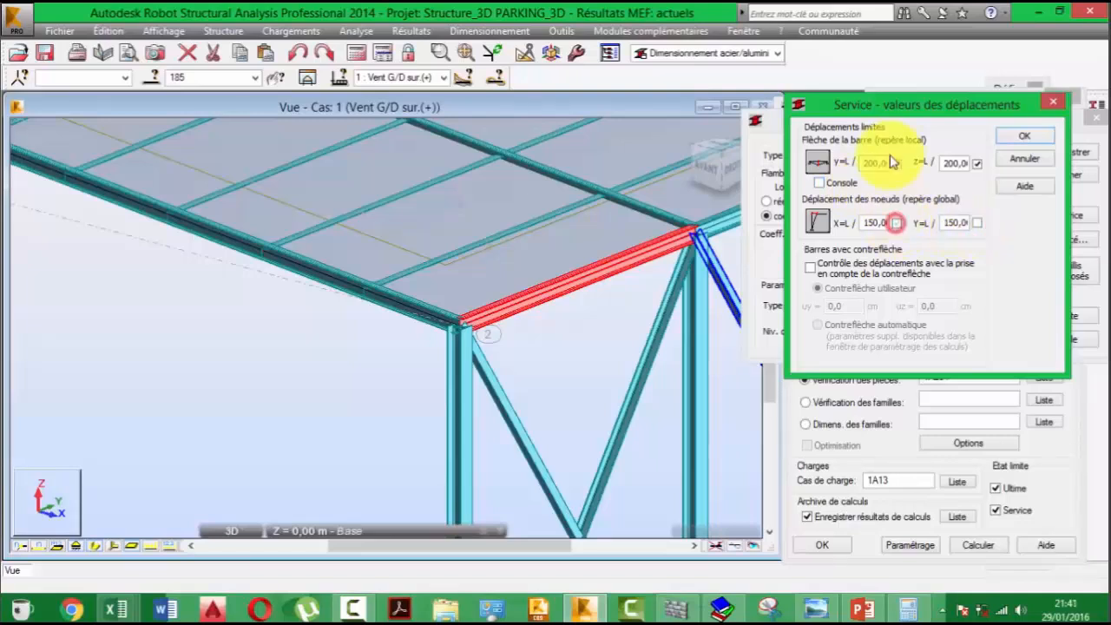
pyautogui.click(1023, 139)
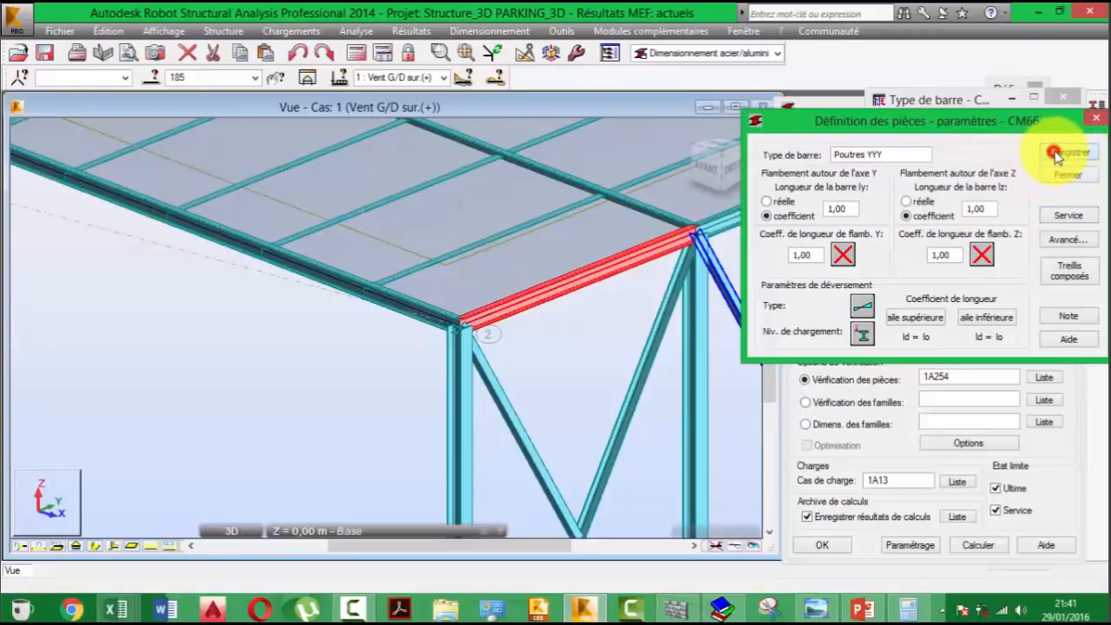
pyautogui.click(1093, 120)
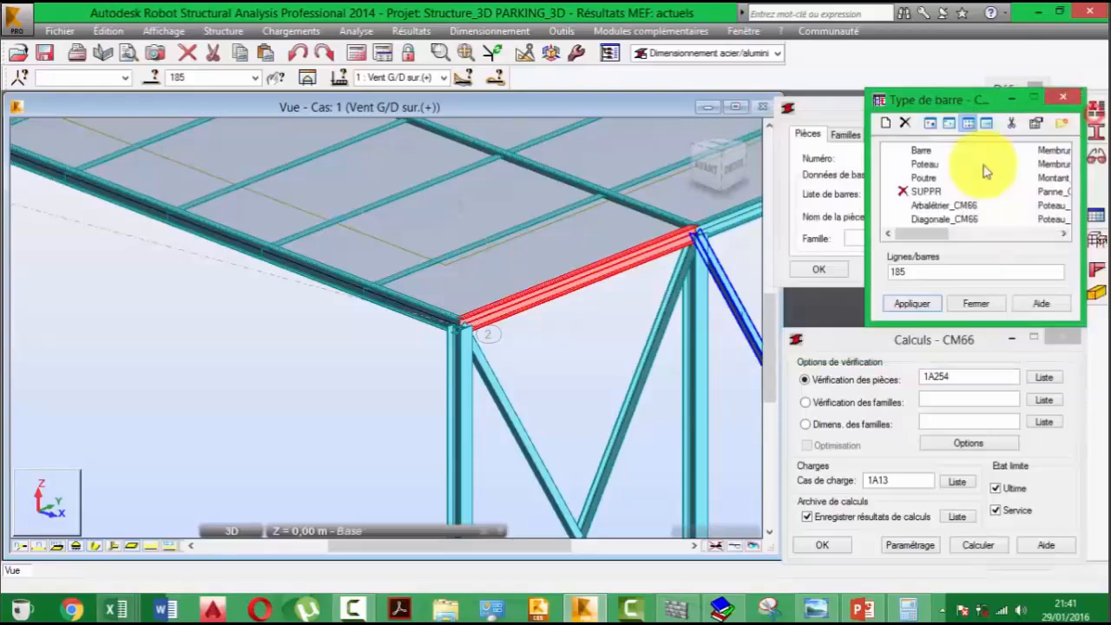
pyautogui.moveTo(924, 235); pyautogui.dragTo(1013, 238)
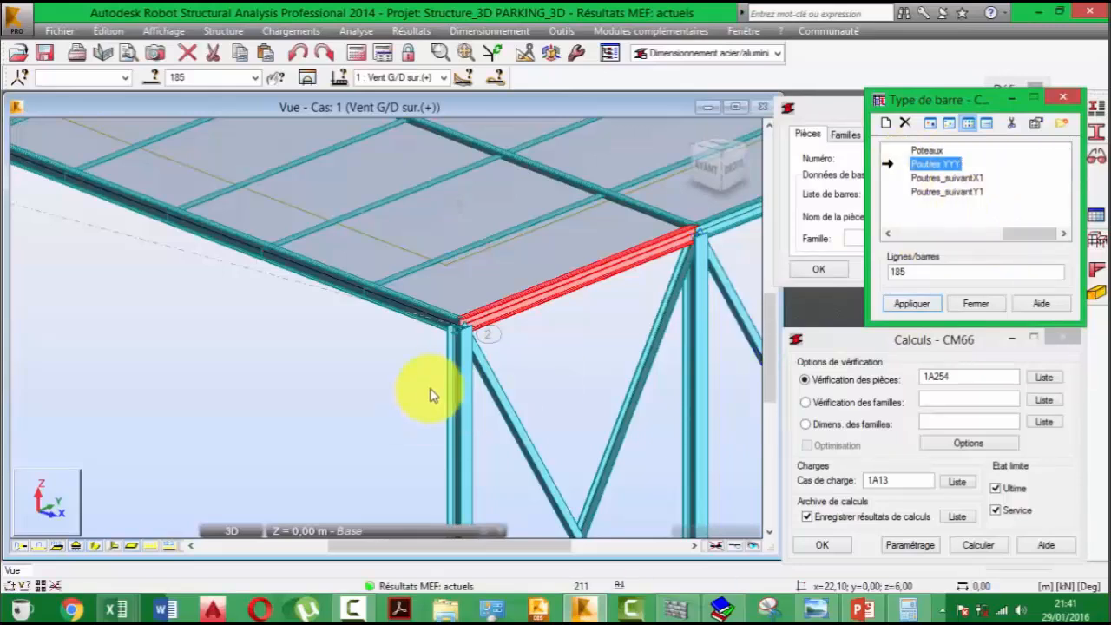
# - Open the bar selection window and extend the selection from edge beam 185 to beams 186 through 190 along the same eave
pyautogui.moveTo(426, 391); pyautogui.dragTo(414, 307, button='middle')
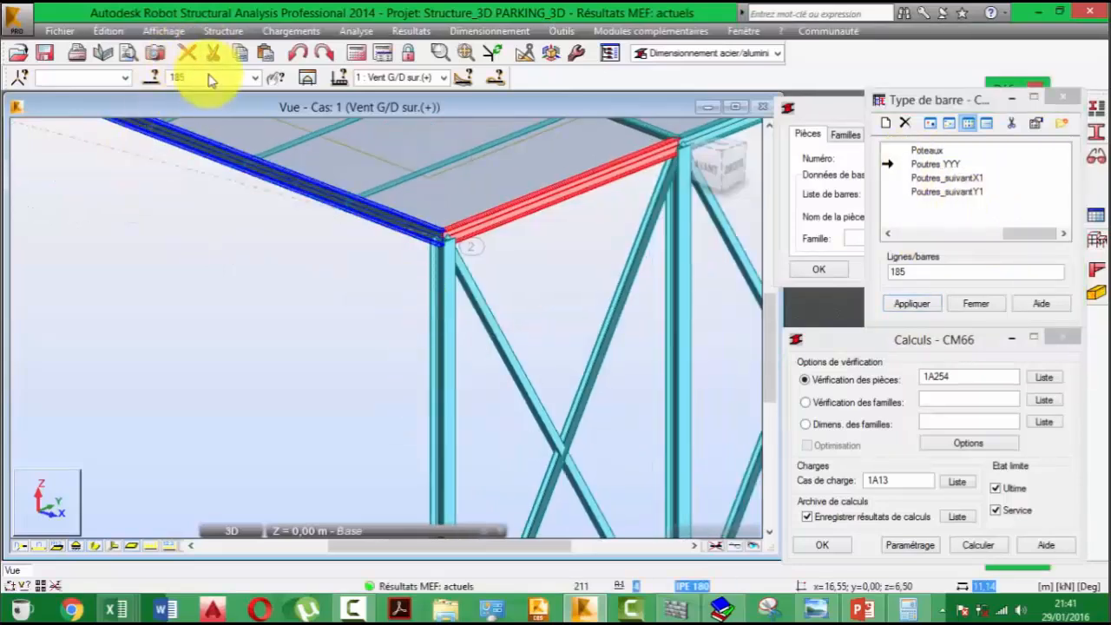
pyautogui.click(155, 78)
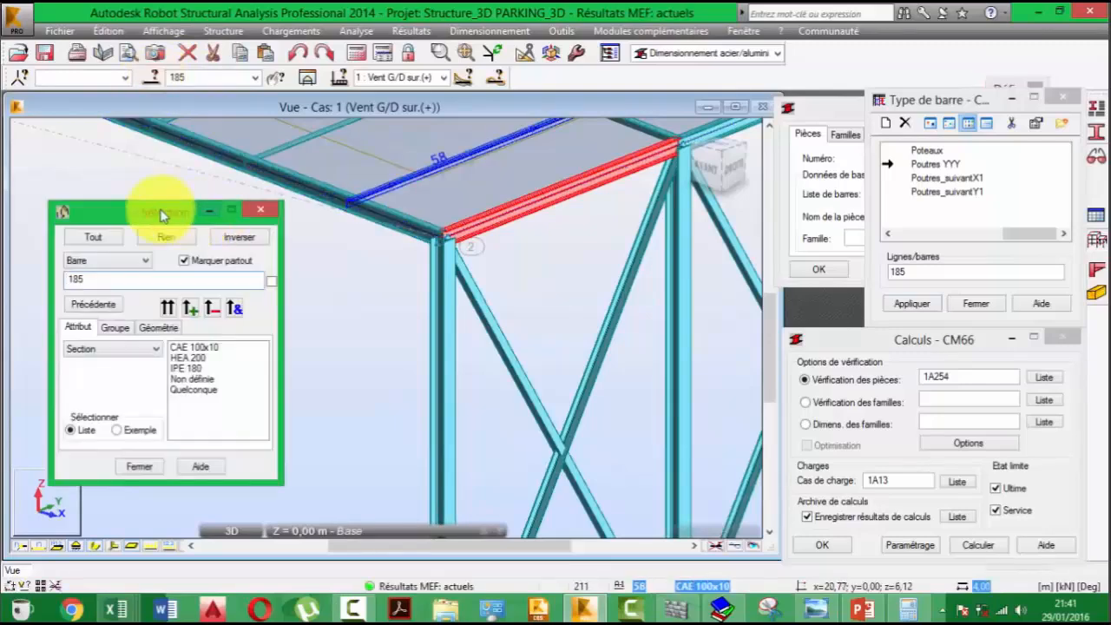
pyautogui.moveTo(156, 206); pyautogui.dragTo(156, 287)
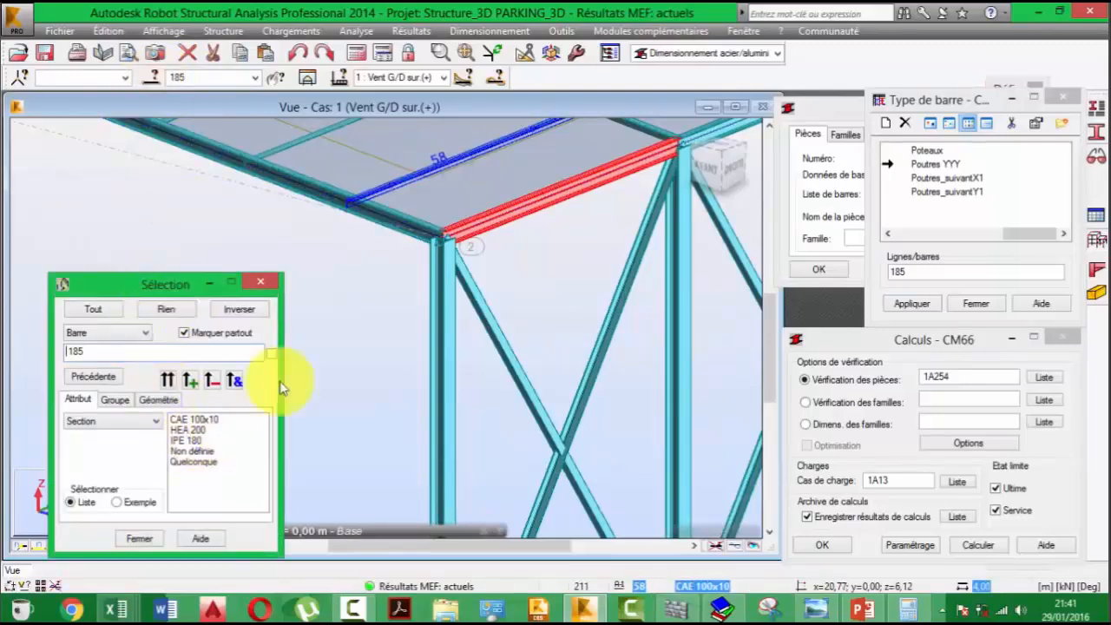
pyautogui.scroll(-5, 547, 265)
pyautogui.scroll(-5, 543, 269)
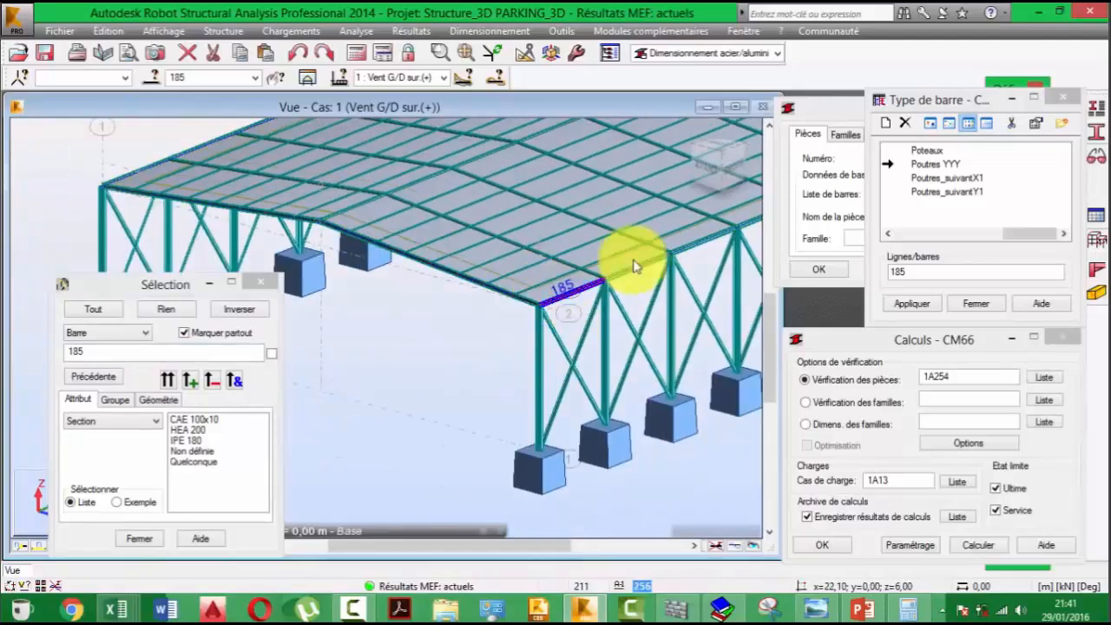
pyautogui.scroll(-8, 632, 260)
pyautogui.scroll(8, 431, 291)
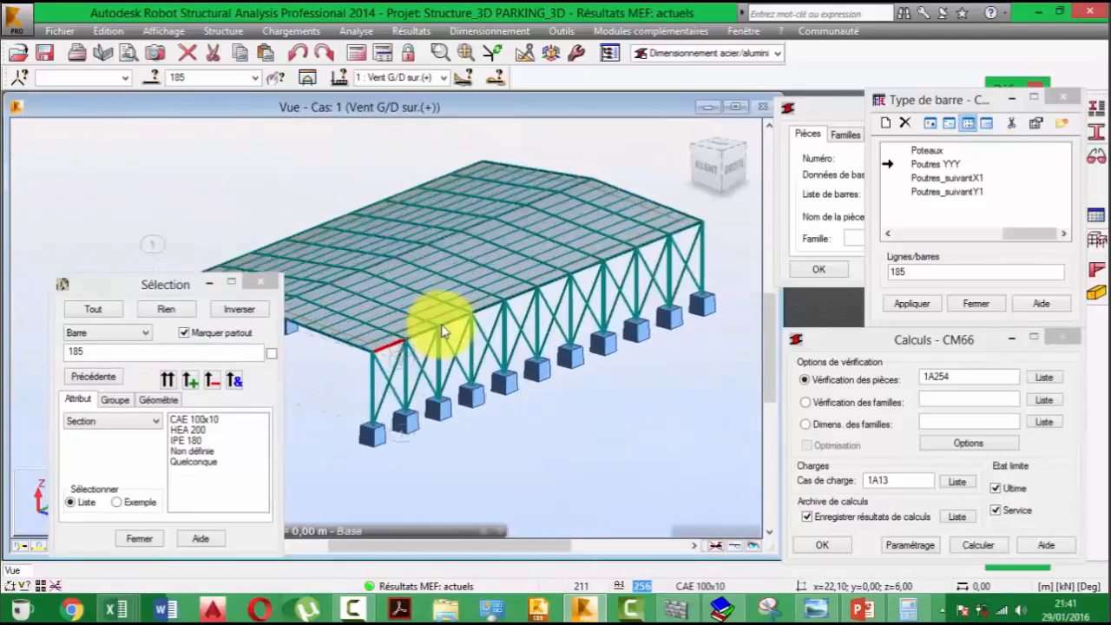
pyautogui.keyDown('ctrl'); pyautogui.click(406, 336); pyautogui.keyUp('ctrl')
pyautogui.keyDown('ctrl'); pyautogui.click(540, 287); pyautogui.keyUp('ctrl')
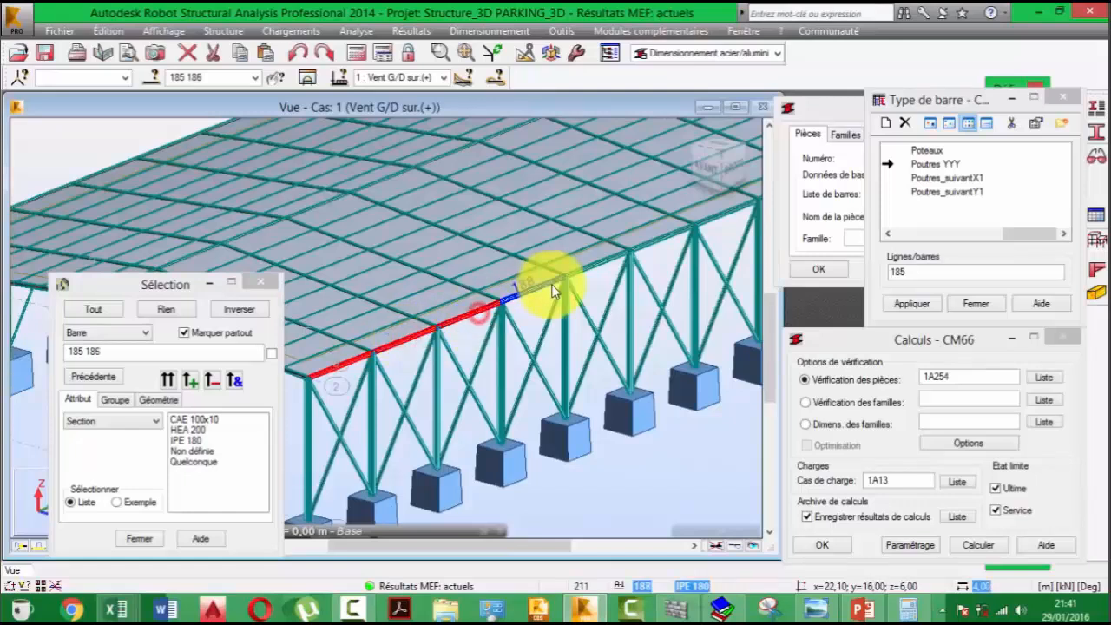
pyautogui.keyDown('ctrl'); pyautogui.click(599, 260); pyautogui.keyUp('ctrl')
pyautogui.keyDown('ctrl'); pyautogui.click(669, 237); pyautogui.keyUp('ctrl')
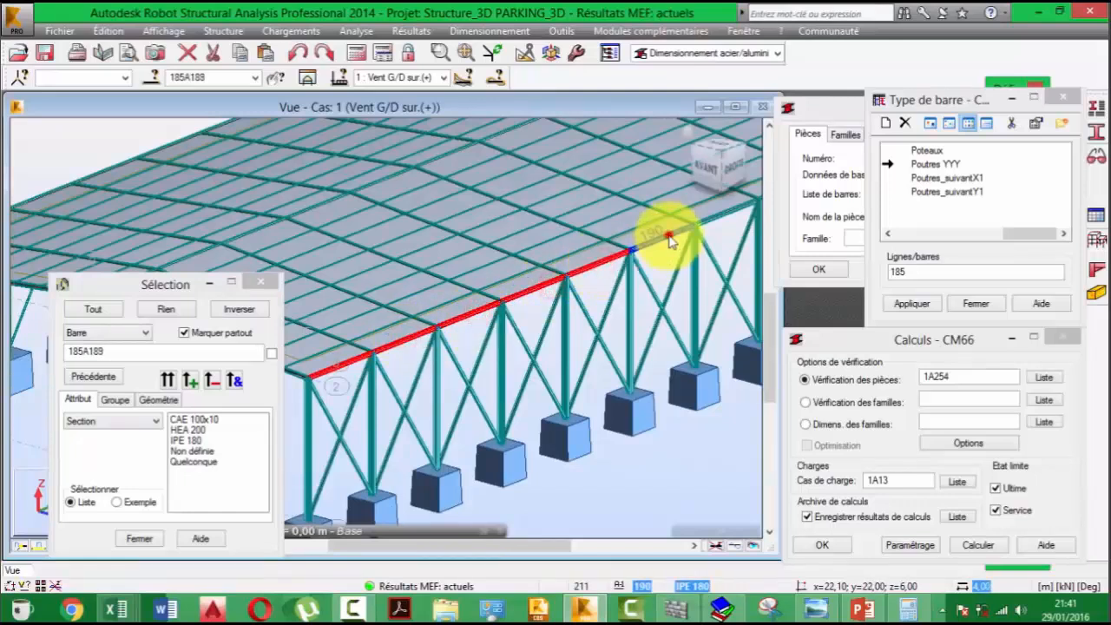
# - Add the remaining beams of that eave, bars 191 to 194, to the selection
pyautogui.moveTo(732, 217); pyautogui.dragTo(364, 360, button='middle')
pyautogui.keyDown('ctrl'); pyautogui.click(364, 363); pyautogui.keyUp('ctrl')
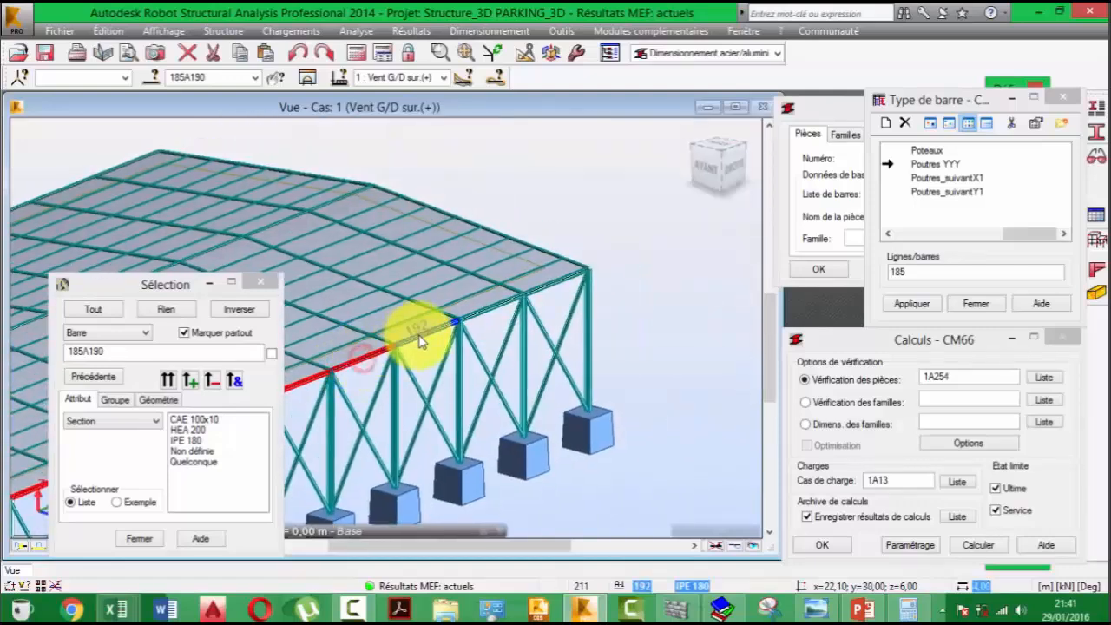
pyautogui.keyDown('ctrl'); pyautogui.click(422, 341); pyautogui.keyUp('ctrl')
pyautogui.keyDown('ctrl'); pyautogui.click(550, 284); pyautogui.keyUp('ctrl')
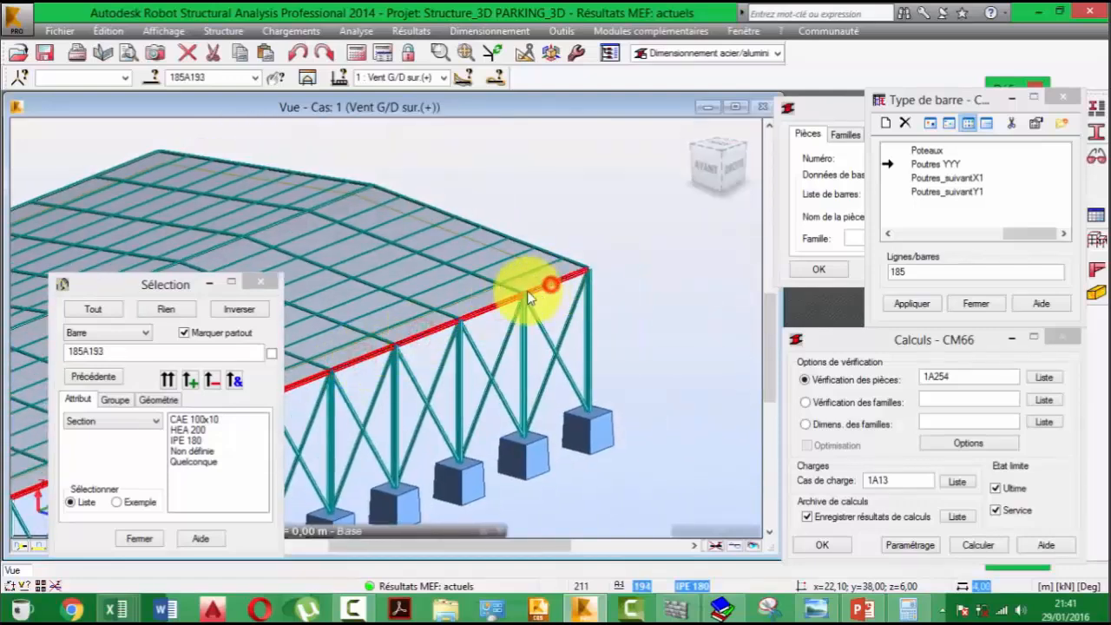
# - Add the first half of the ridge beams, bars 195 to 199, to the current bar selection
pyautogui.moveTo(519, 294); pyautogui.dragTo(991, 306, button='middle')
pyautogui.scroll(-2, 903, 314)
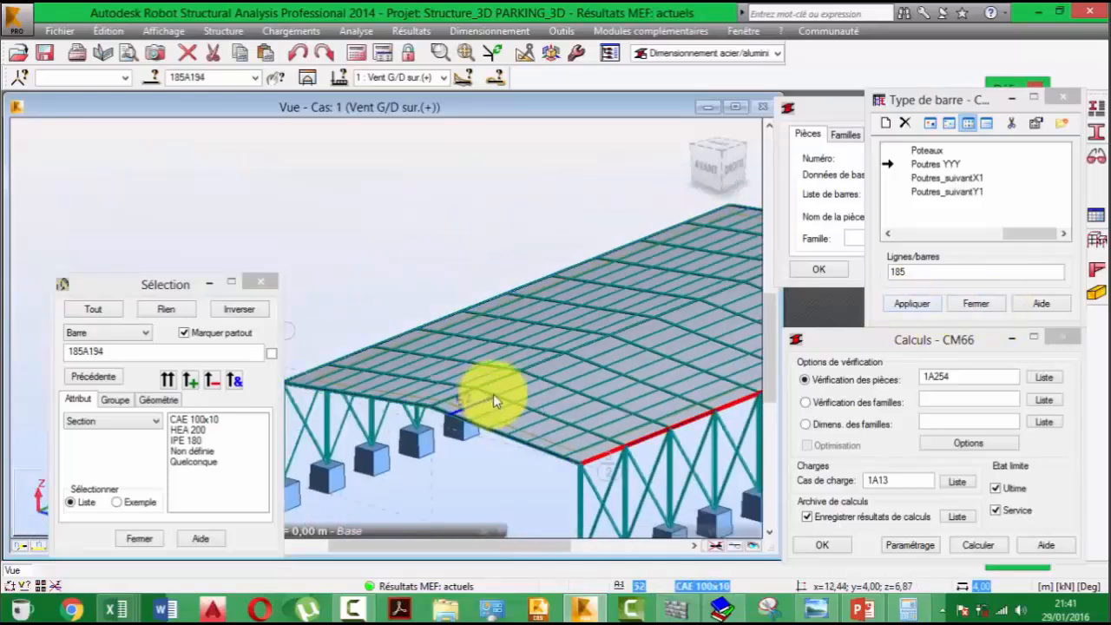
pyautogui.moveTo(453, 418); pyautogui.dragTo(528, 375, button='middle')
pyautogui.scroll(1, 534, 368)
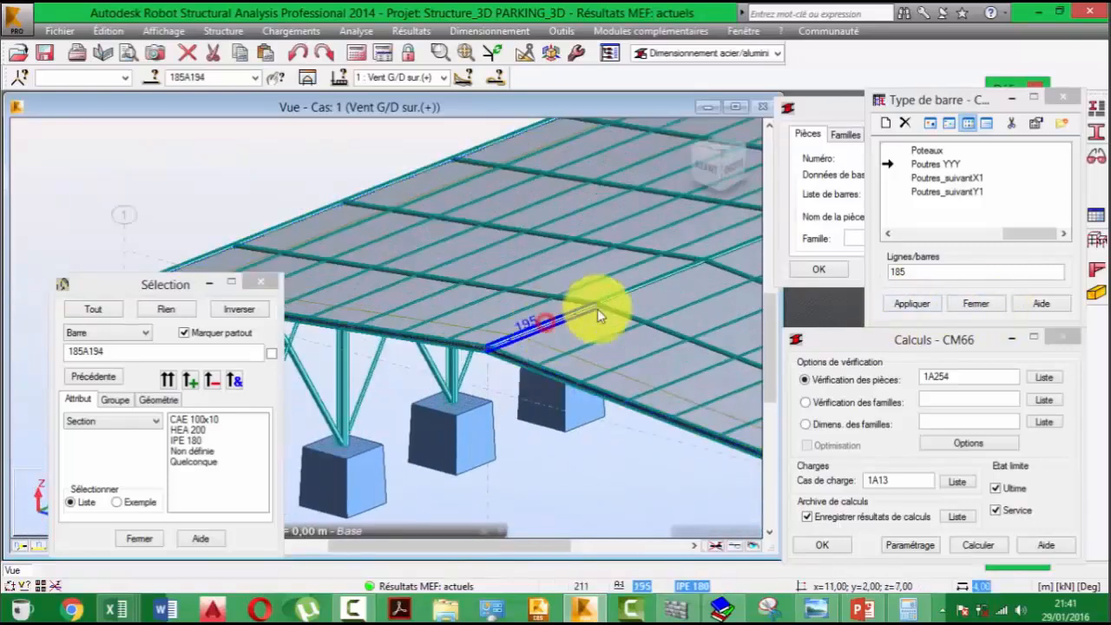
pyautogui.scroll(1, 577, 317)
pyautogui.moveTo(556, 338); pyautogui.dragTo(292, 426, button='middle')
pyautogui.keyDown('ctrl'); pyautogui.click(315, 402); pyautogui.keyUp('ctrl')
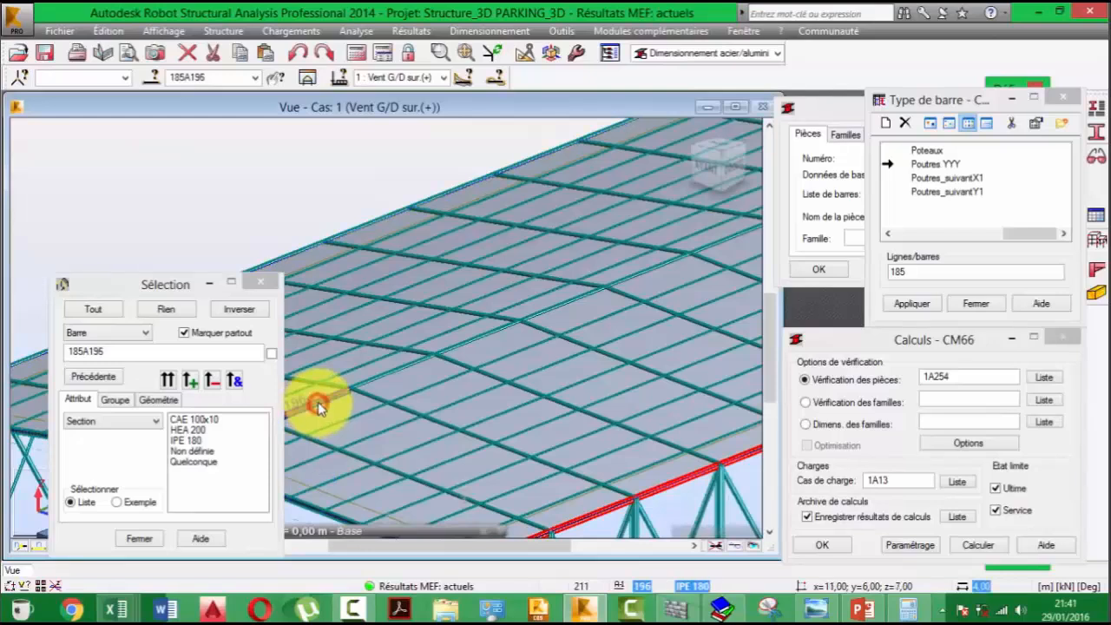
pyautogui.keyDown('ctrl'); pyautogui.click(388, 379); pyautogui.keyUp('ctrl')
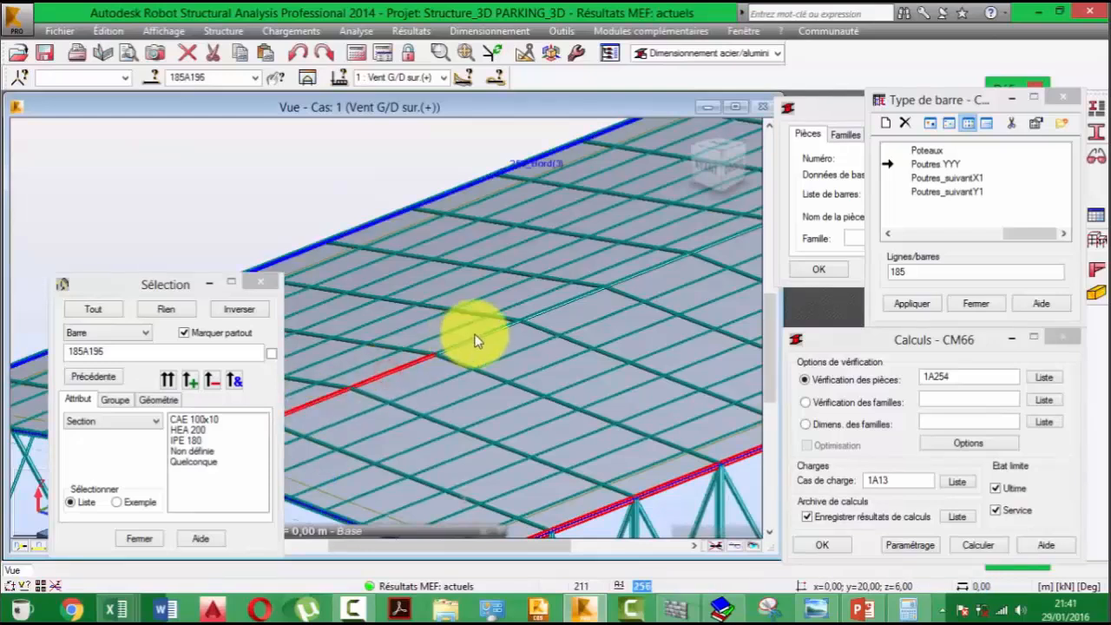
pyautogui.keyDown('ctrl'); pyautogui.click(471, 335); pyautogui.keyUp('ctrl')
pyautogui.keyDown('ctrl'); pyautogui.click(590, 297); pyautogui.keyUp('ctrl')
# - Add the rest of the ridge beams, bars 200 to 204, to the selection
pyautogui.moveTo(590, 298); pyautogui.dragTo(356, 406, button='middle')
pyautogui.keyDown('ctrl'); pyautogui.click(444, 362); pyautogui.keyUp('ctrl')
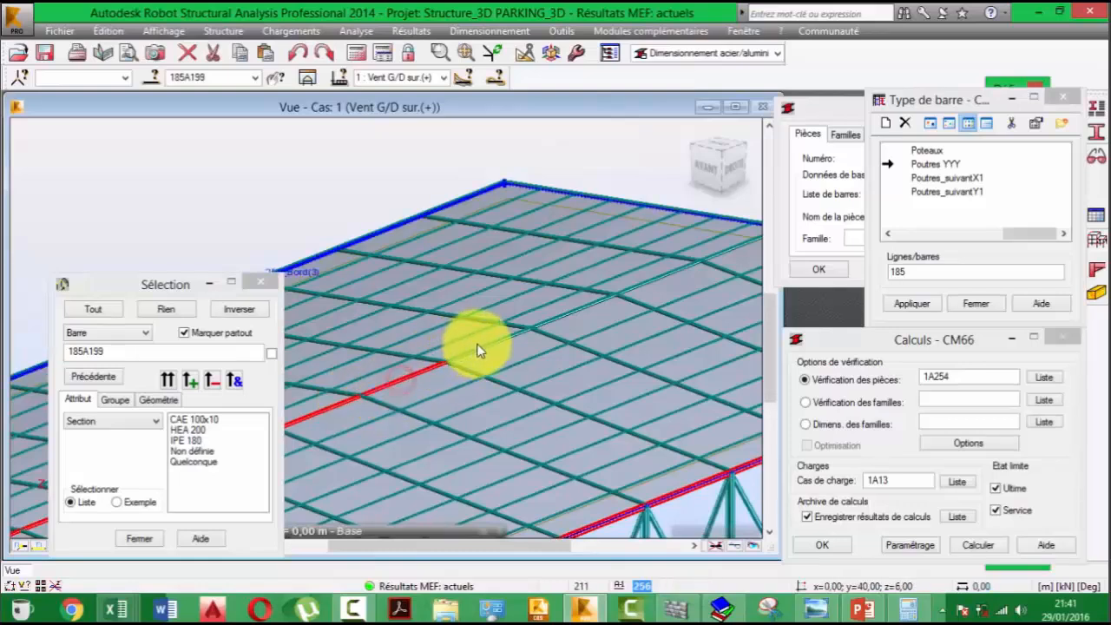
pyautogui.keyDown('ctrl'); pyautogui.click(556, 321); pyautogui.keyUp('ctrl')
pyautogui.keyDown('ctrl'); pyautogui.click(561, 321); pyautogui.keyUp('ctrl')
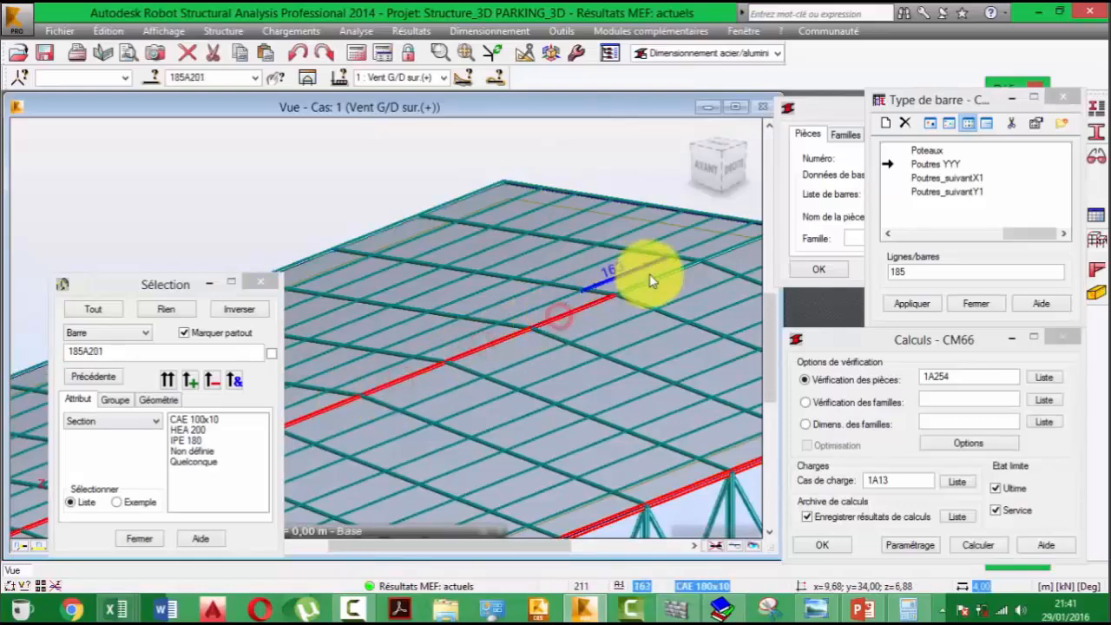
pyautogui.keyDown('ctrl'); pyautogui.click(730, 249); pyautogui.keyUp('ctrl')
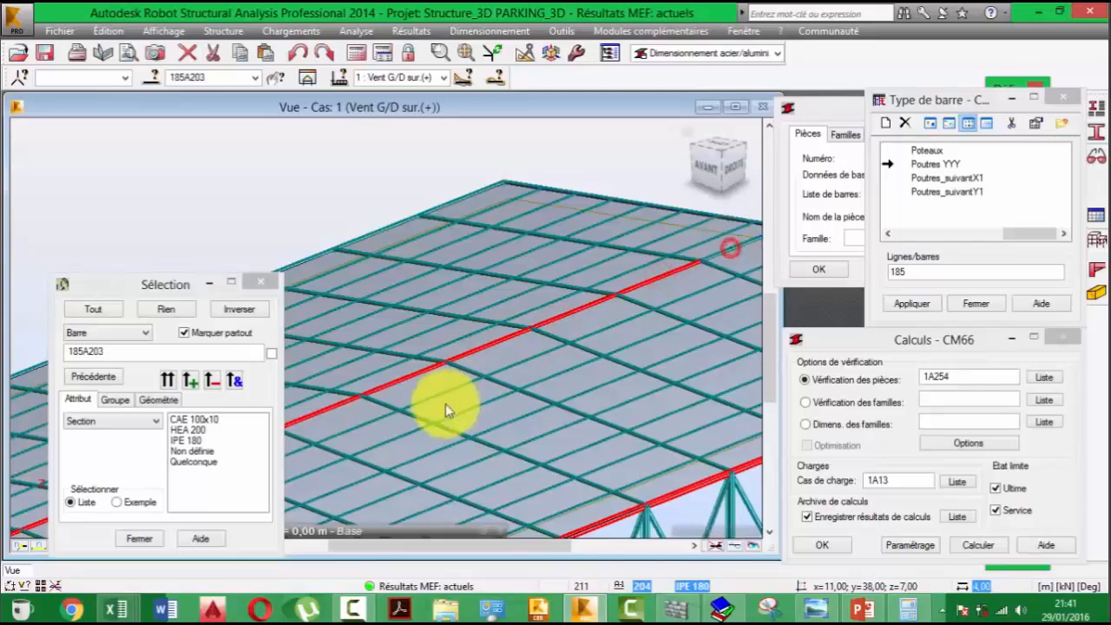
# - Add the first four beams along the opposite eave, bars 205 to 208, to the selection
pyautogui.scroll(-3, 443, 399)
pyautogui.moveTo(443, 399); pyautogui.dragTo(815, 250, button='middle')
pyautogui.moveTo(348, 326); pyautogui.dragTo(446, 418, button='middle')
pyautogui.scroll(5, 446, 417)
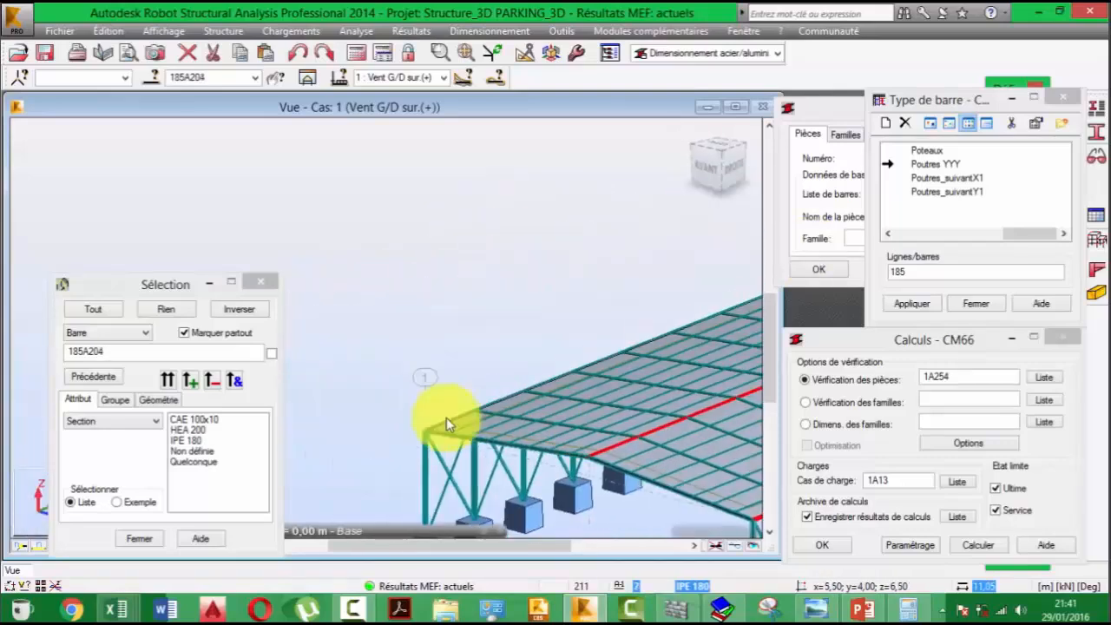
pyautogui.keyDown('ctrl'); pyautogui.click(457, 431); pyautogui.keyUp('ctrl')
pyautogui.keyDown('ctrl'); pyautogui.click(558, 390); pyautogui.keyUp('ctrl')
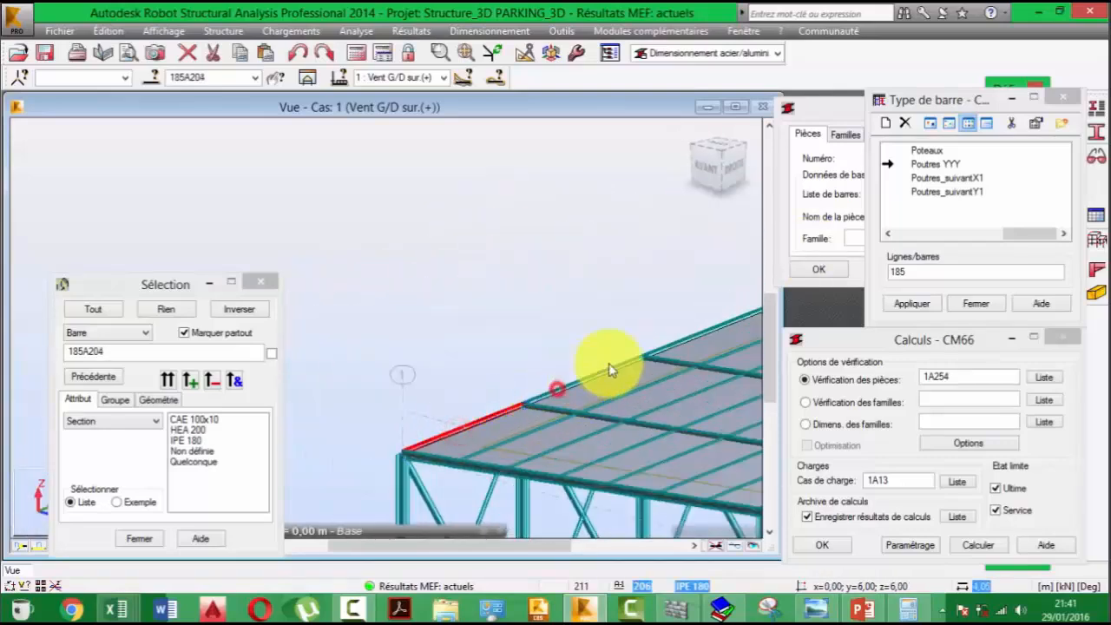
pyautogui.moveTo(600, 369); pyautogui.dragTo(315, 440, button='middle')
pyautogui.keyDown('ctrl'); pyautogui.click(413, 402); pyautogui.keyUp('ctrl')
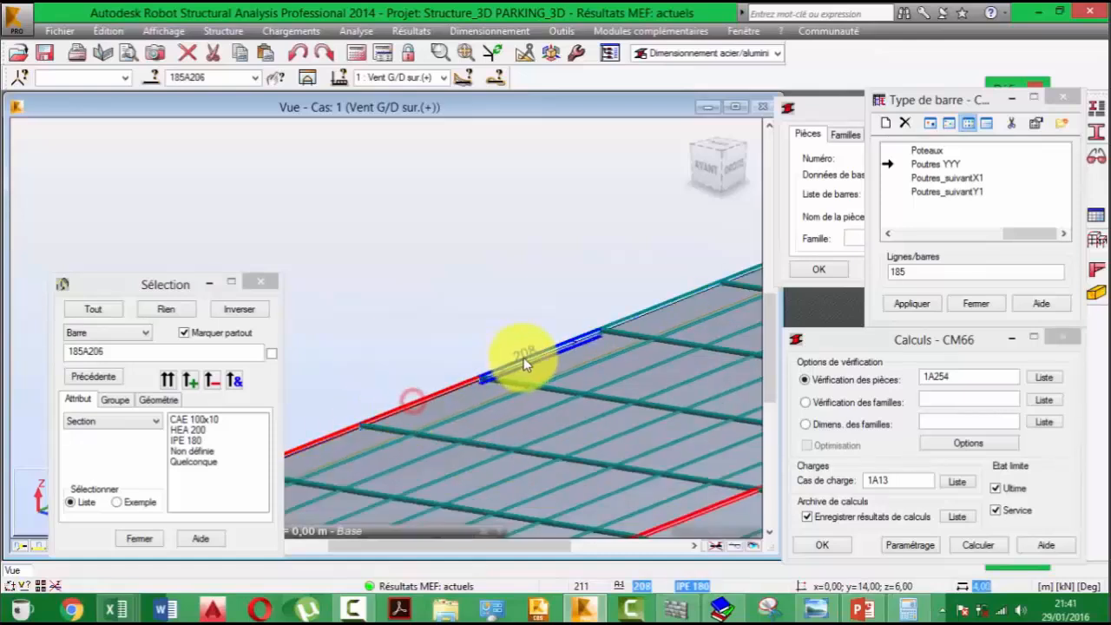
pyautogui.keyDown('ctrl'); pyautogui.click(528, 357); pyautogui.keyUp('ctrl')
# - Extend the selection along the opposite eave with bars 209 to 214, leaving out the roof cladding panel
pyautogui.moveTo(605, 349); pyautogui.dragTo(305, 448, button='middle')
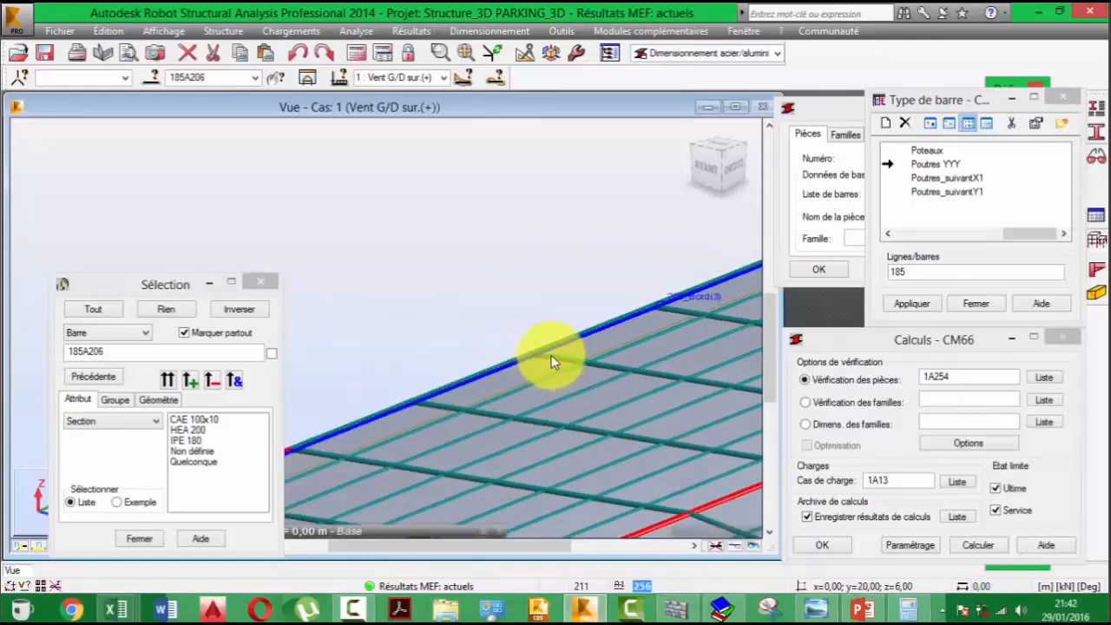
pyautogui.moveTo(399, 417); pyautogui.dragTo(450, 402, button='middle')
pyautogui.keyDown('ctrl'); pyautogui.click(412, 408); pyautogui.keyUp('ctrl')
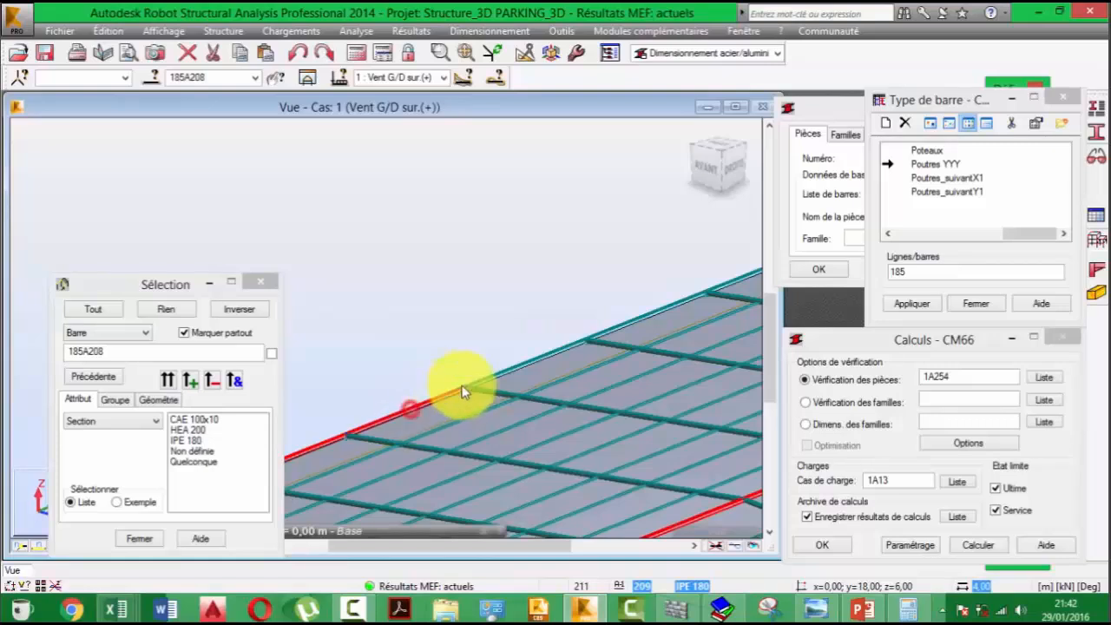
pyautogui.keyDown('ctrl'); pyautogui.click(504, 375); pyautogui.keyUp('ctrl')
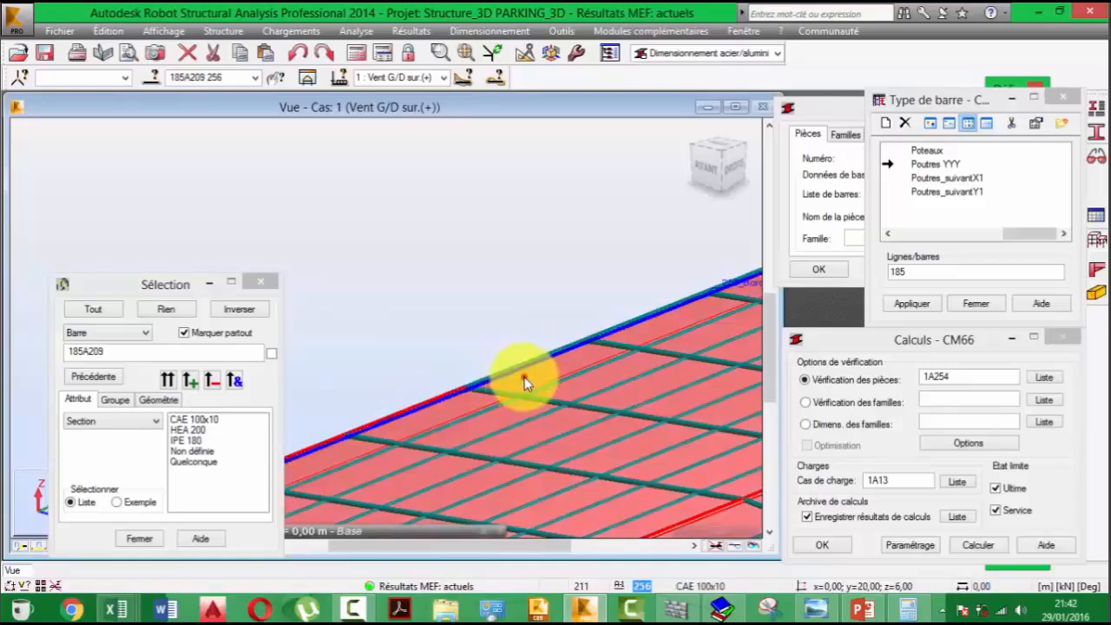
pyautogui.keyDown('ctrl'); pyautogui.click(564, 345); pyautogui.keyUp('ctrl')
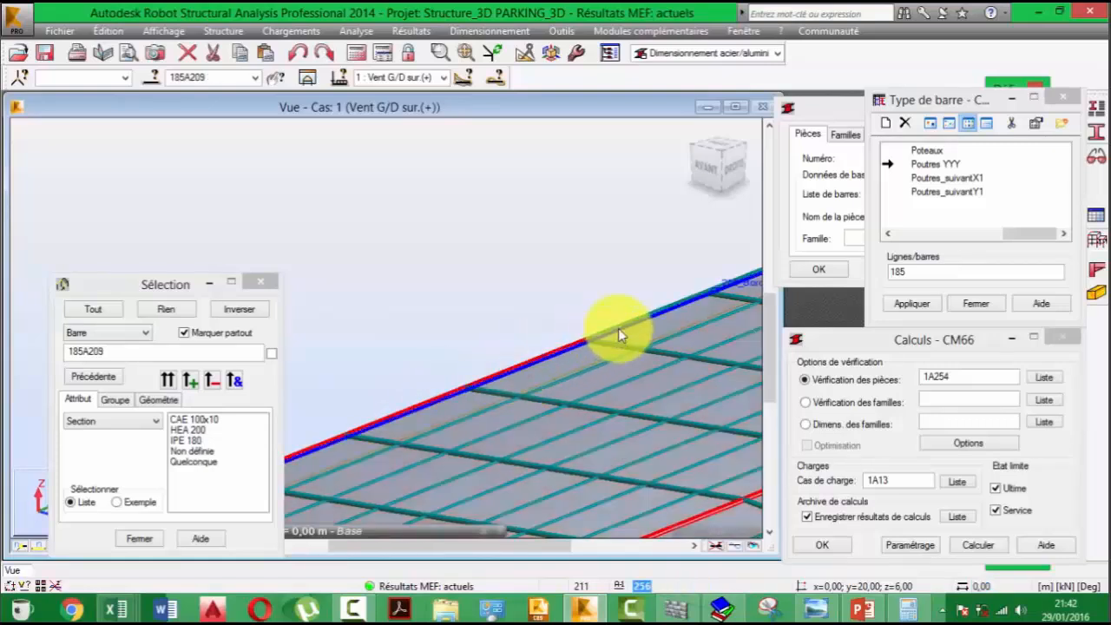
pyautogui.keyDown('ctrl'); pyautogui.click(618, 327); pyautogui.keyUp('ctrl')
pyautogui.moveTo(657, 310); pyautogui.dragTo(357, 455, button='middle')
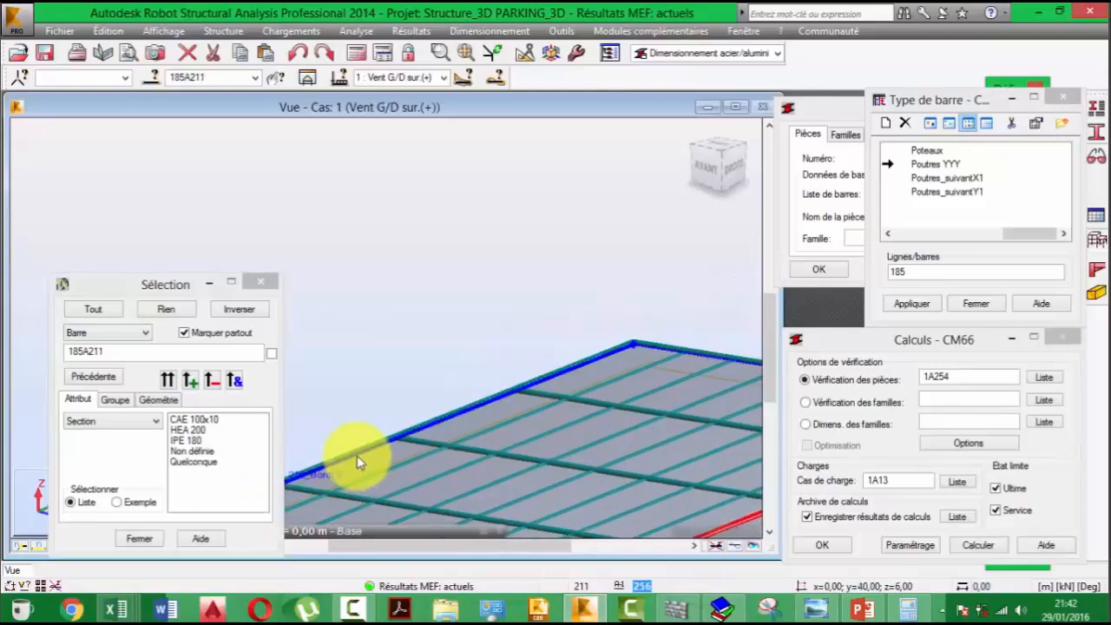
pyautogui.keyDown('ctrl'); pyautogui.click(357, 455); pyautogui.keyUp('ctrl')
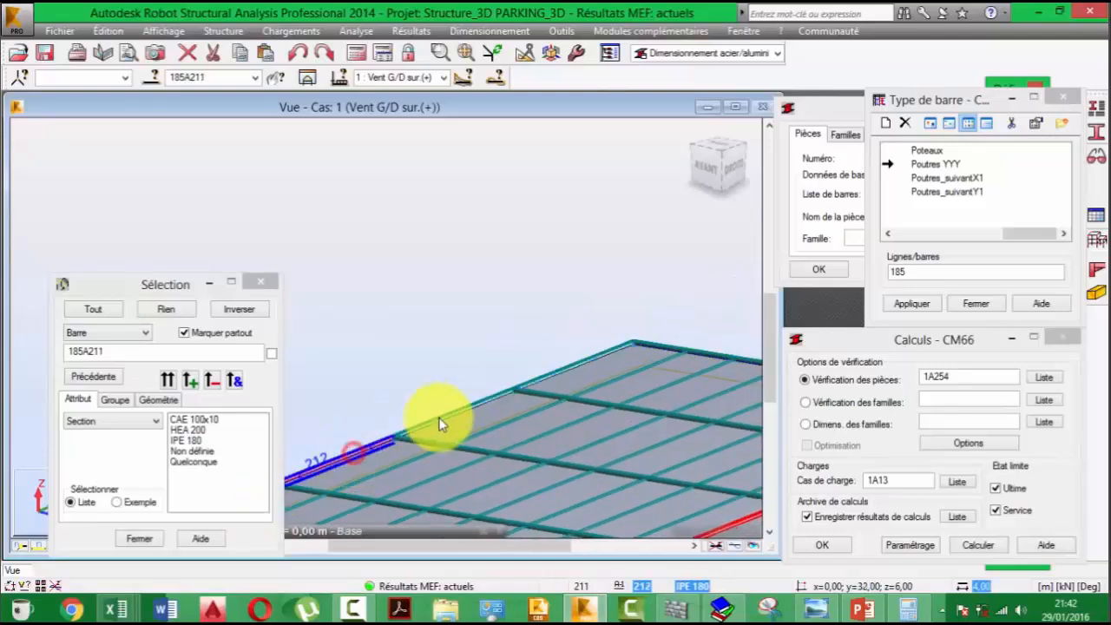
pyautogui.keyDown('ctrl'); pyautogui.click(561, 372); pyautogui.keyUp('ctrl')
# - Assign the Poutres YYY bar type to the selected bars 185A214
pyautogui.scroll(-2, 553, 427)
pyautogui.keyDown('ctrl'); pyautogui.click(409, 360); pyautogui.keyUp('ctrl')
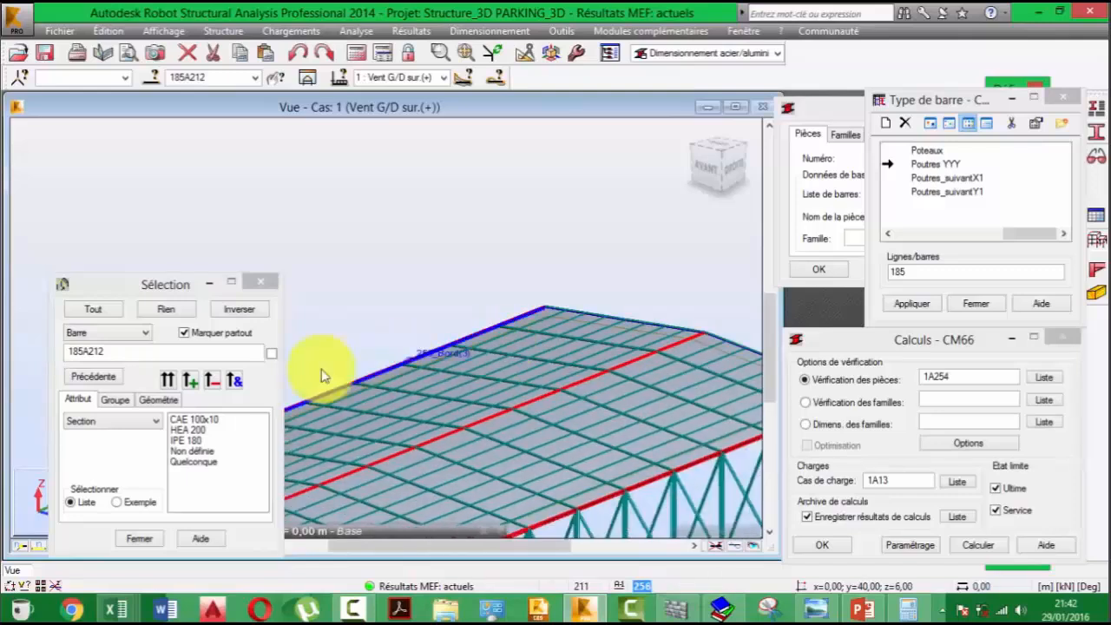
pyautogui.click(229, 349)
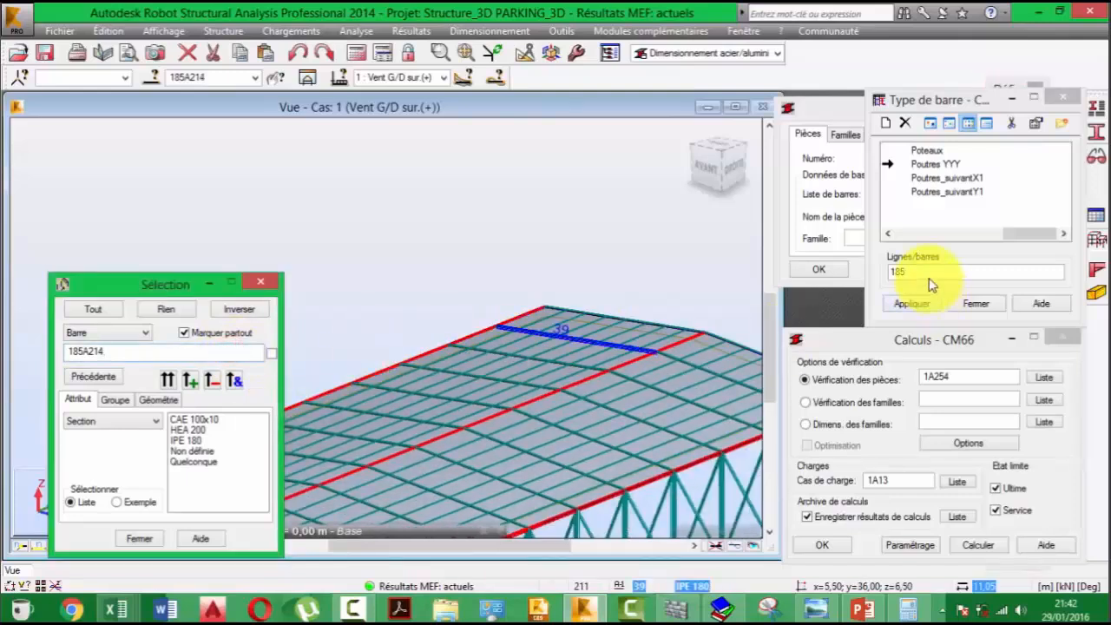
pyautogui.click(907, 271)
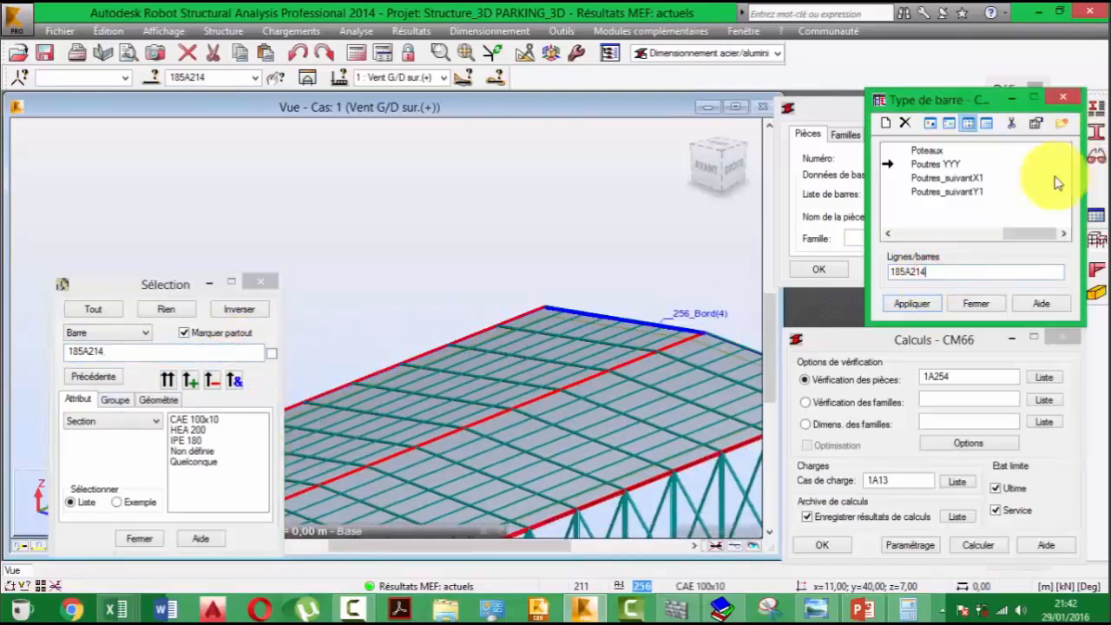
pyautogui.click(909, 303)
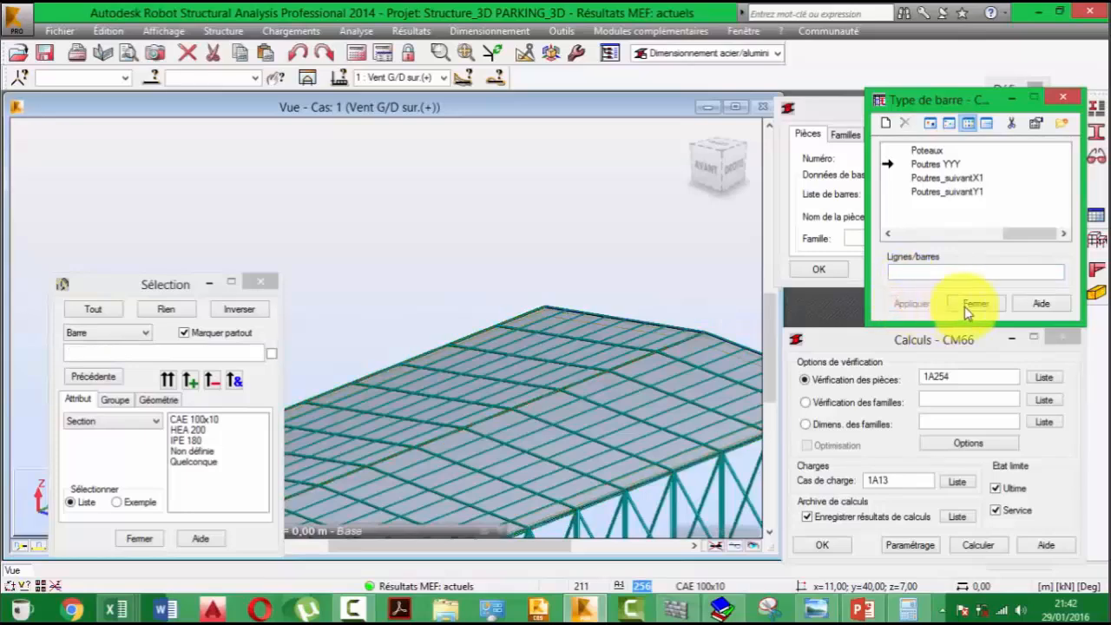
# - Select sloping roof beam 4, running from the ridge to the eave on the front gable, and minimize the selection window
pyautogui.moveTo(526, 519); pyautogui.dragTo(582, 302, button='middle')
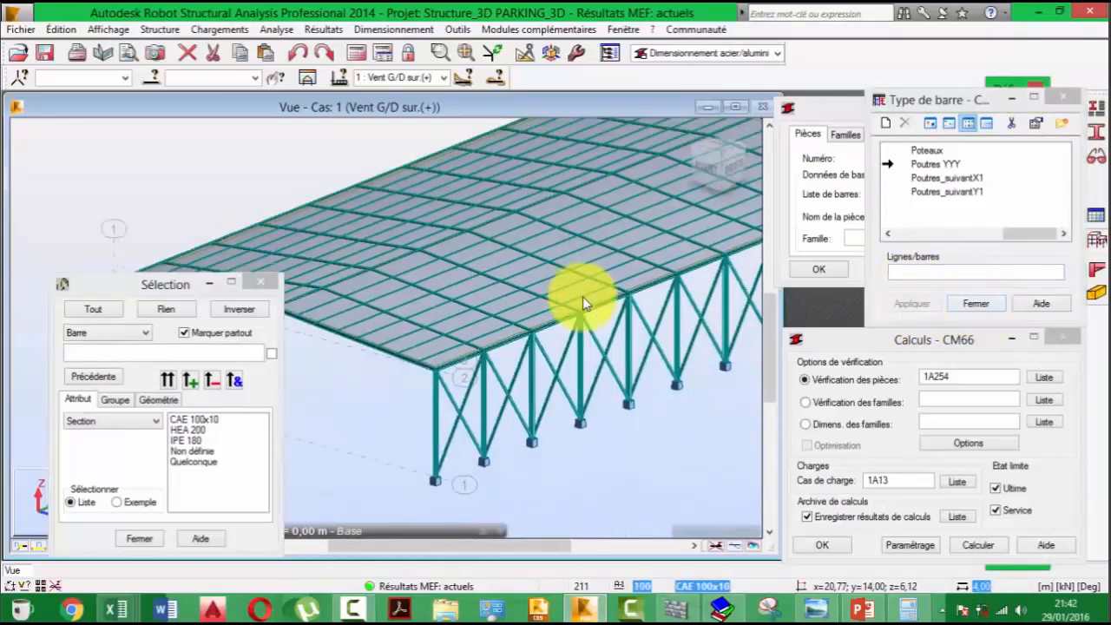
pyautogui.moveTo(542, 393); pyautogui.dragTo(566, 381, button='middle')
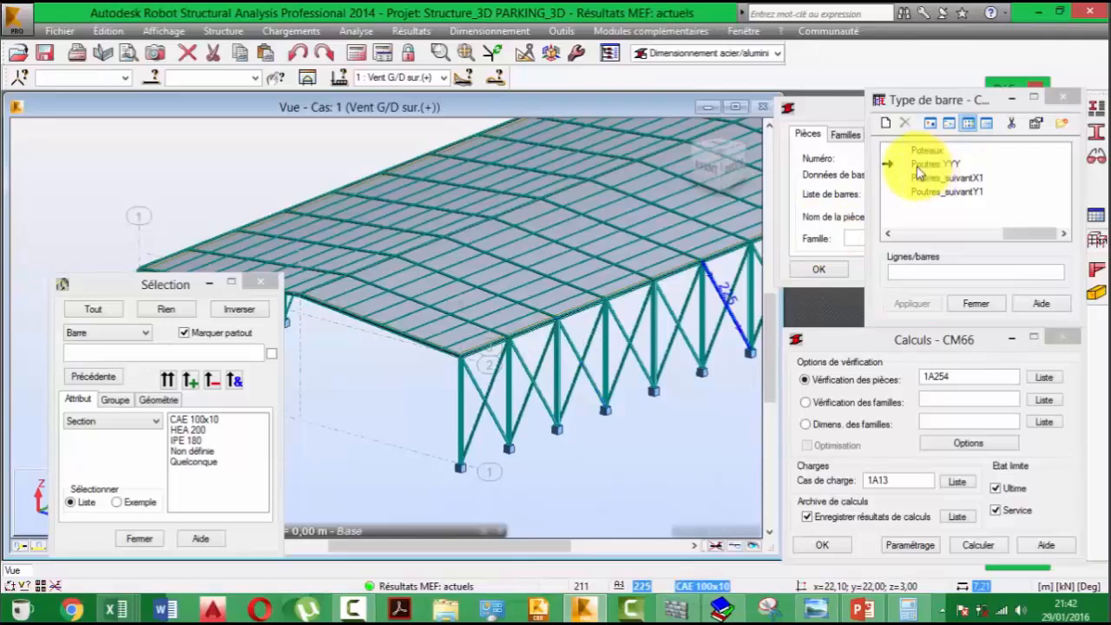
pyautogui.moveTo(341, 371); pyautogui.dragTo(523, 513, button='middle')
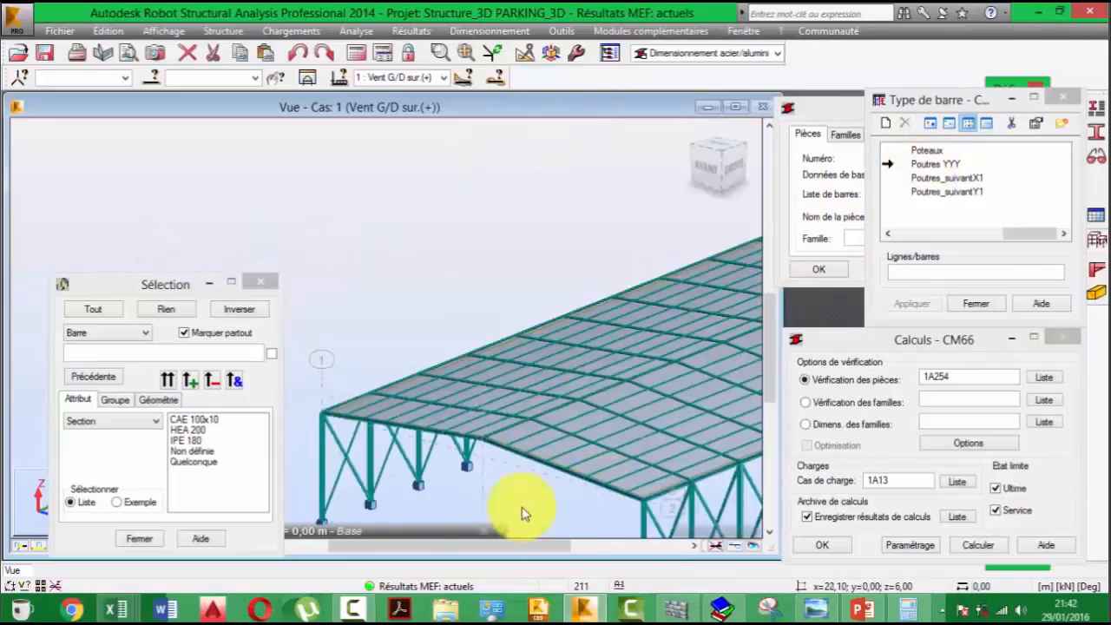
pyautogui.scroll(4, 553, 448)
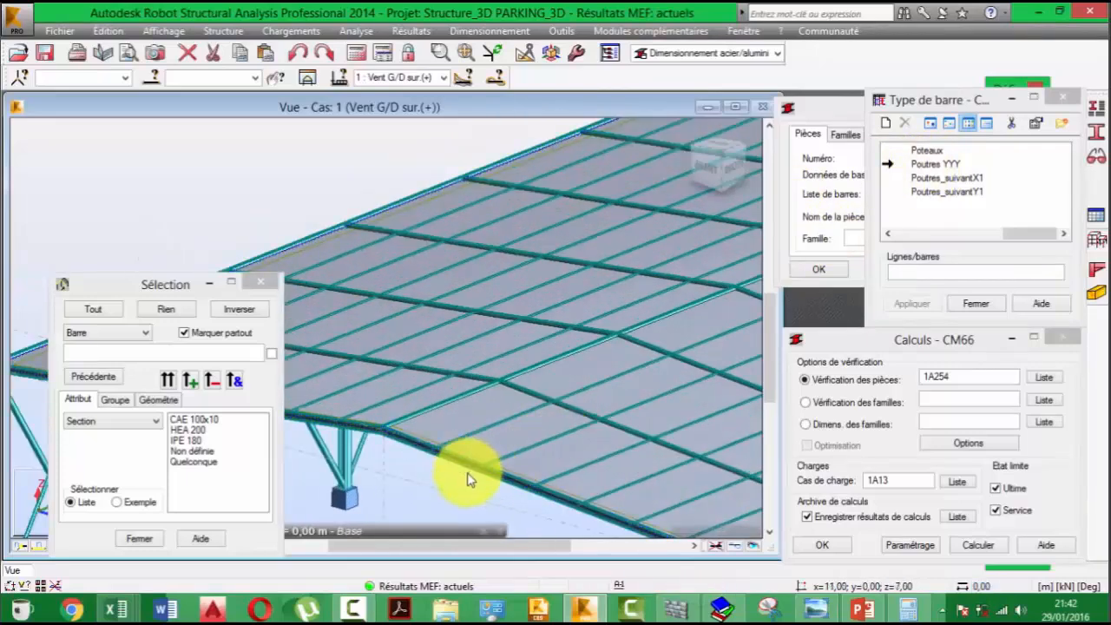
pyautogui.click(466, 468)
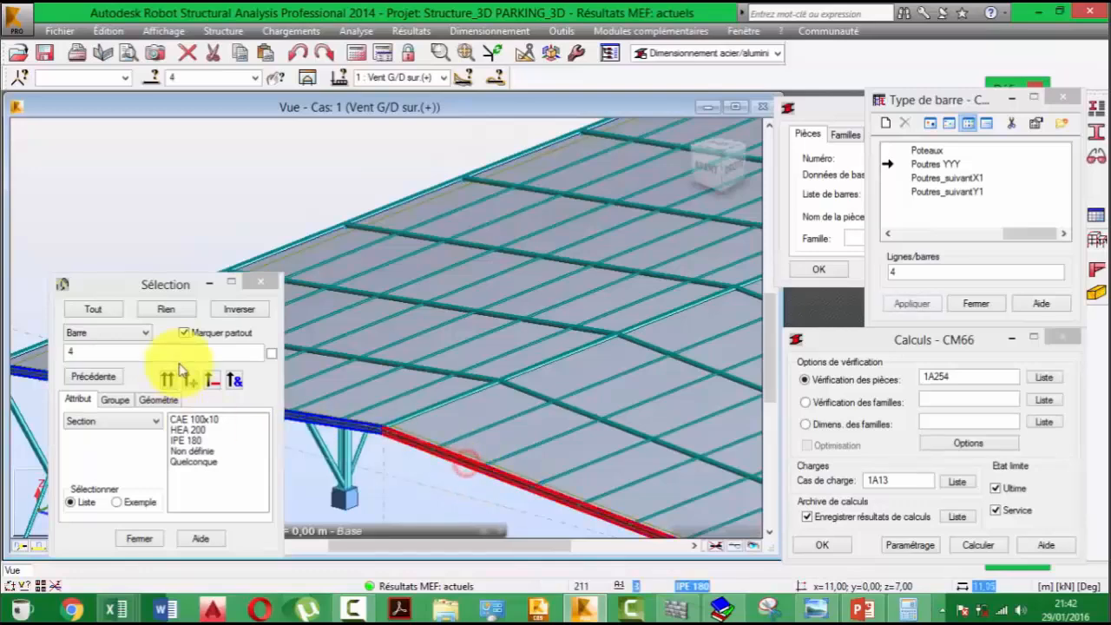
pyautogui.click(209, 284)
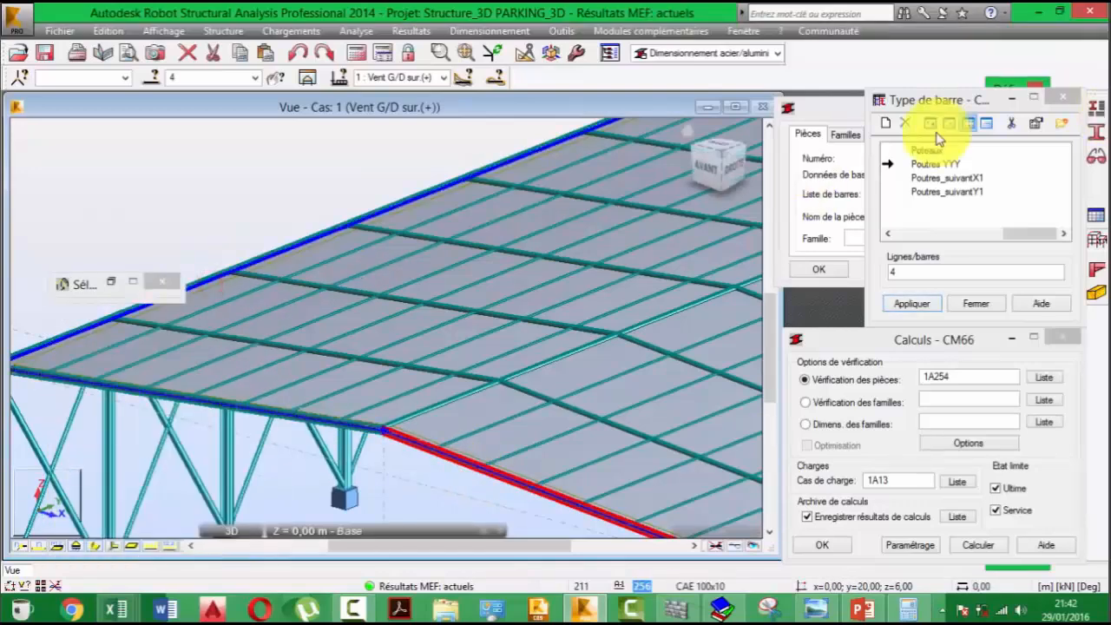
# - Create a new CM66 bar type and name it Poutres XXX
pyautogui.click(885, 123)
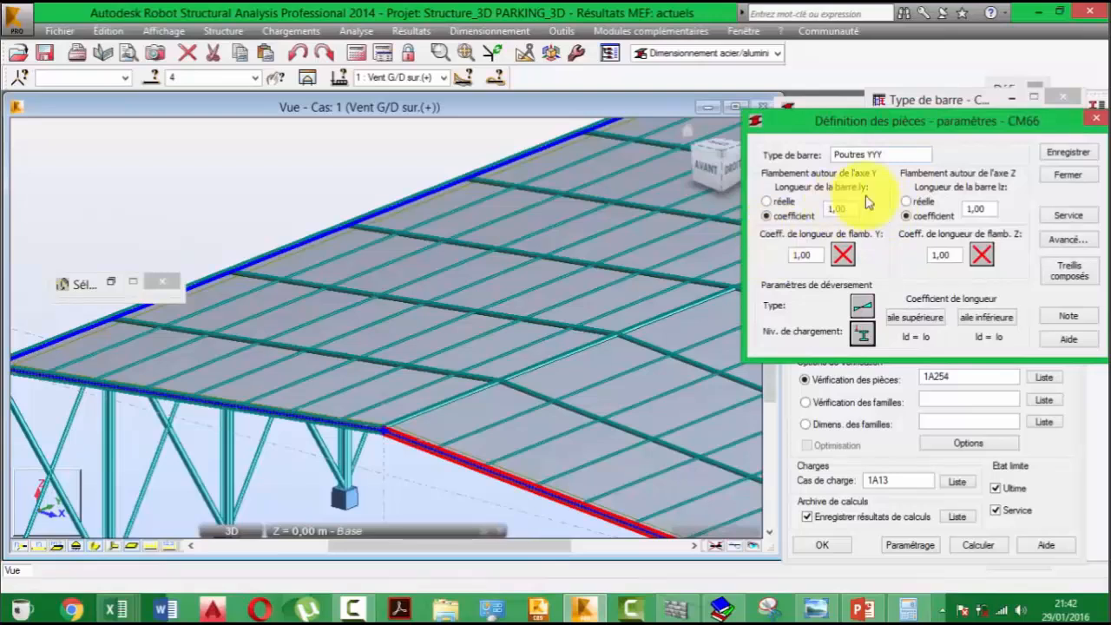
pyautogui.moveTo(889, 158); pyautogui.dragTo(869, 162)
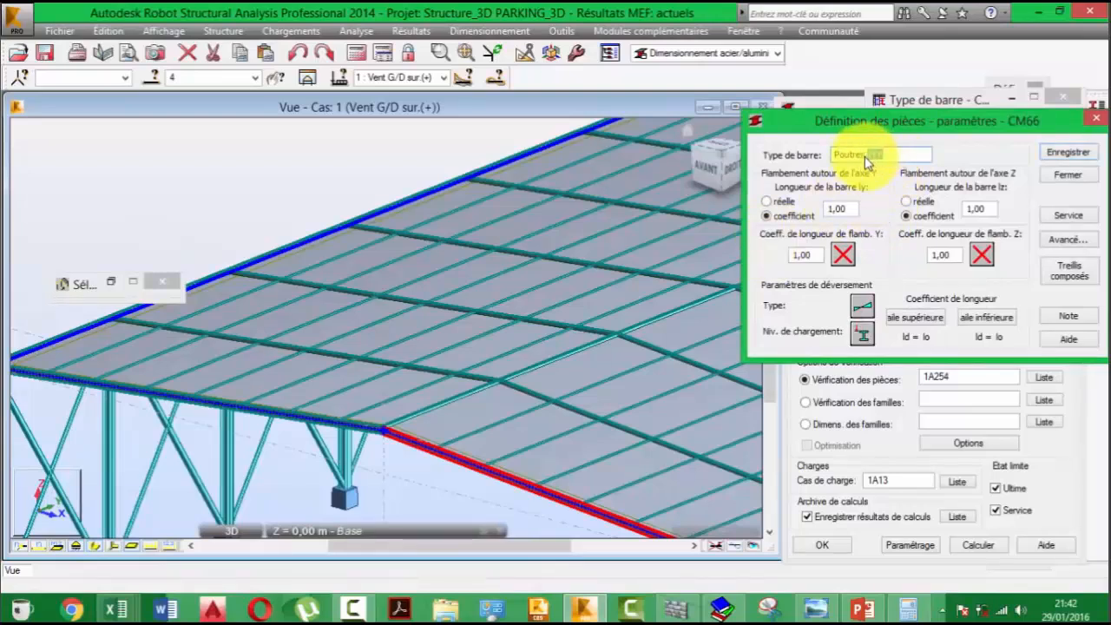
pyautogui.write('XXXX')
pyautogui.press('BackSpace')
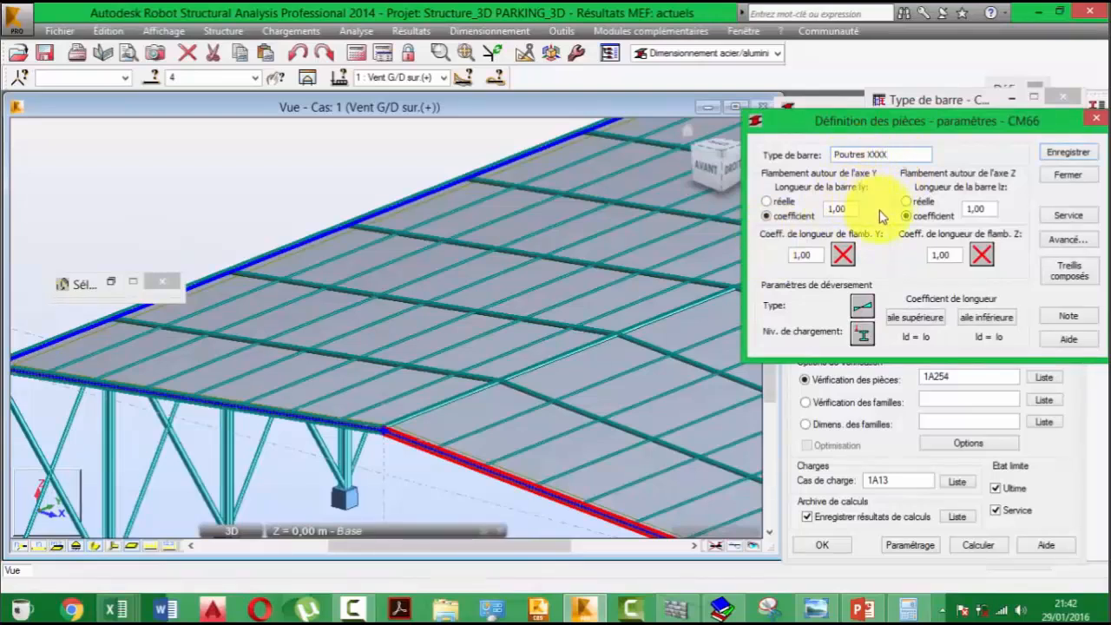
pyautogui.click(837, 257)
pyautogui.click(834, 259)
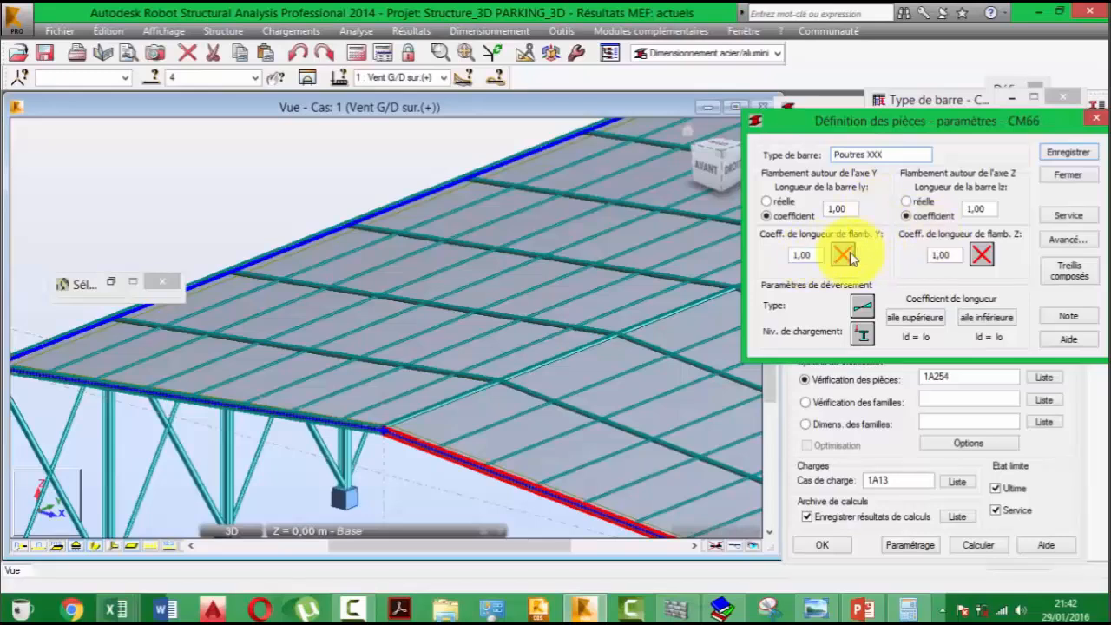
# - Confirm the lateral buckling type of Poutres XXX and set its load level to the fixed mid-depth option with z = 0,00
pyautogui.click(862, 308)
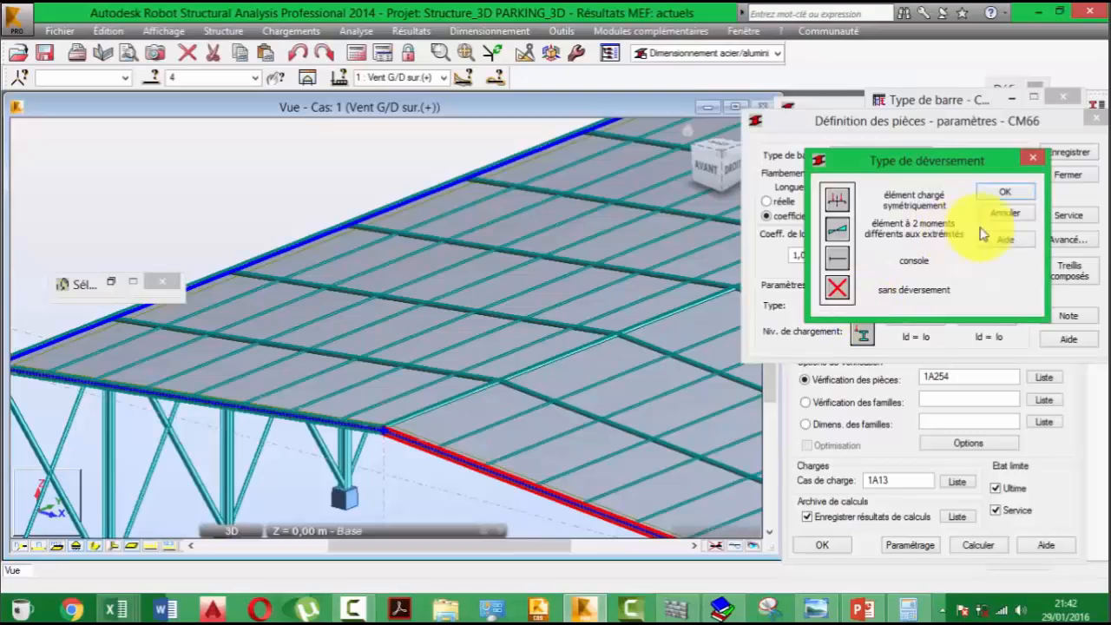
pyautogui.click(1017, 192)
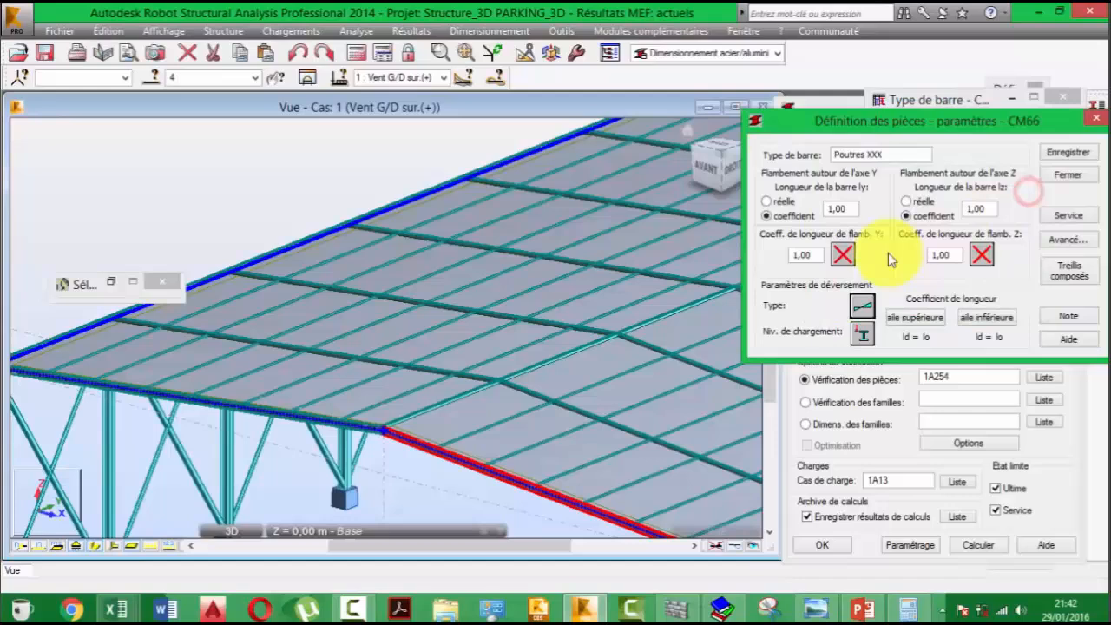
pyautogui.click(862, 334)
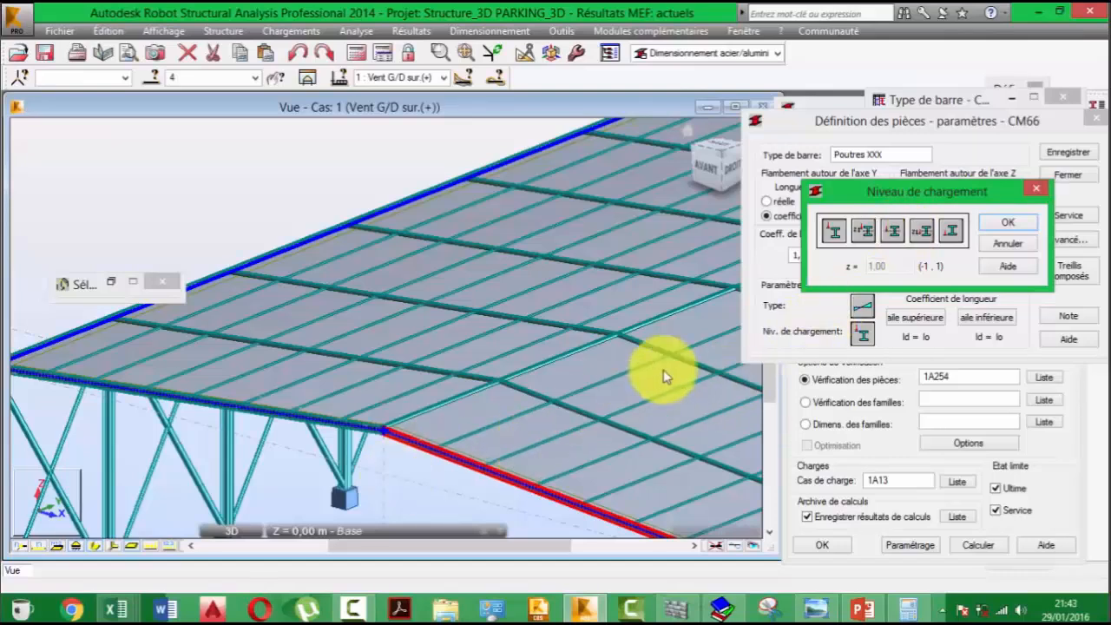
pyautogui.click(921, 231)
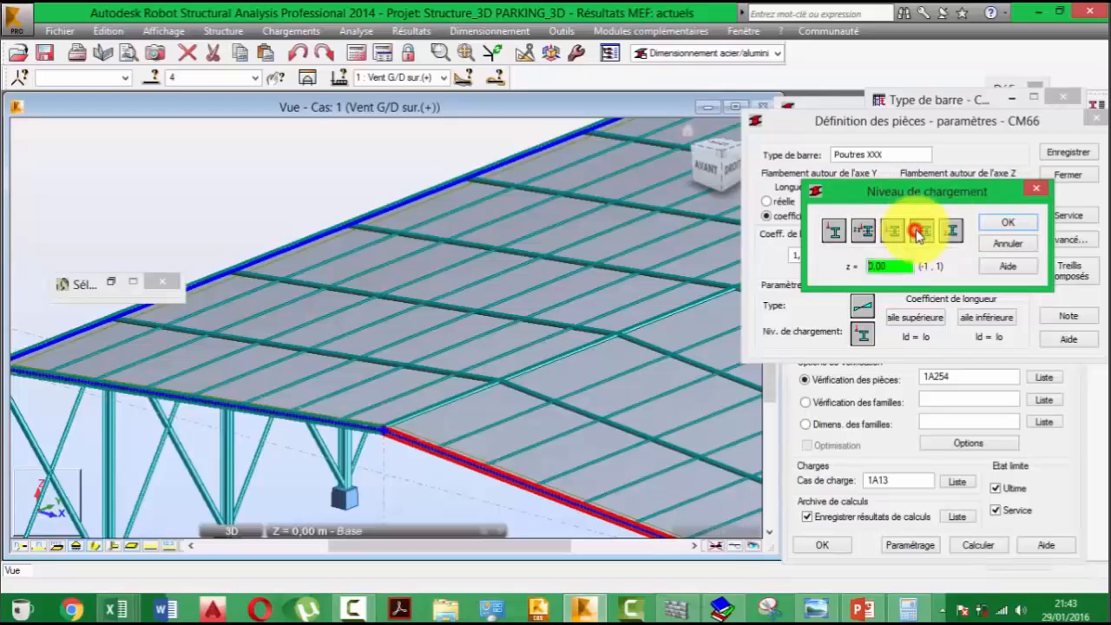
pyautogui.click(891, 231)
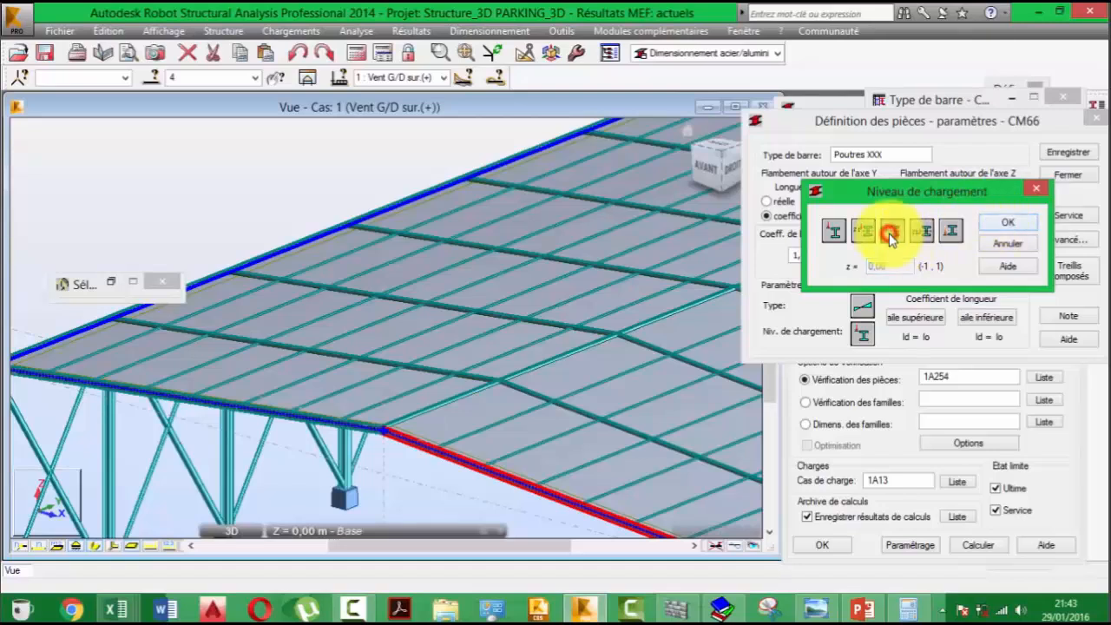
pyautogui.click(1012, 225)
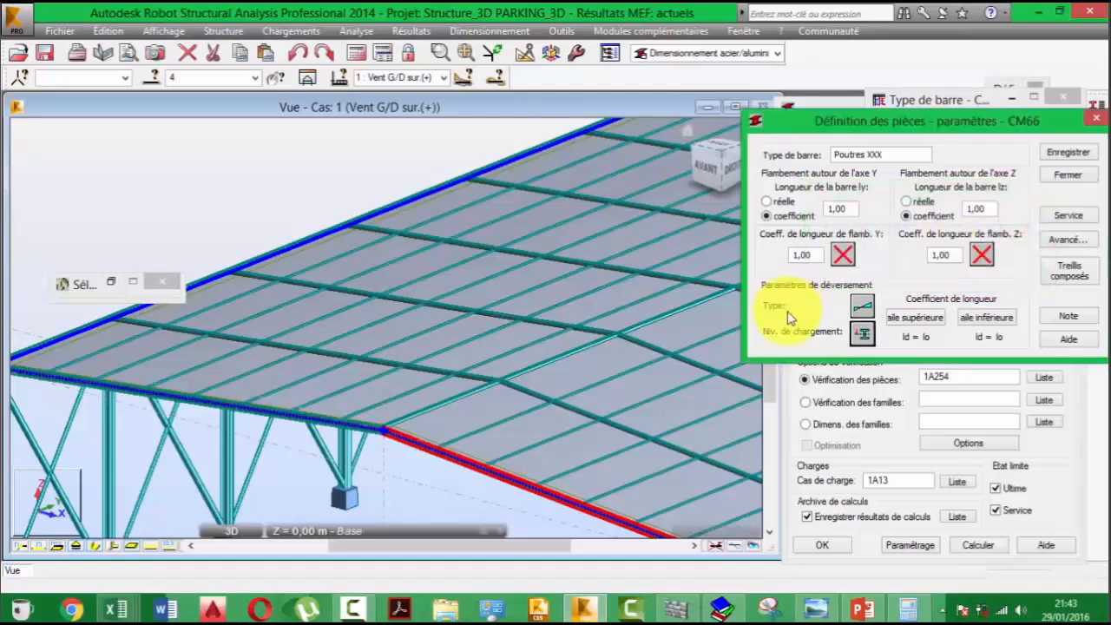
# - Open the intermediate stiffener definition for the upper flange's length coefficient and check the Flambement Y and Z settings
pyautogui.click(918, 334)
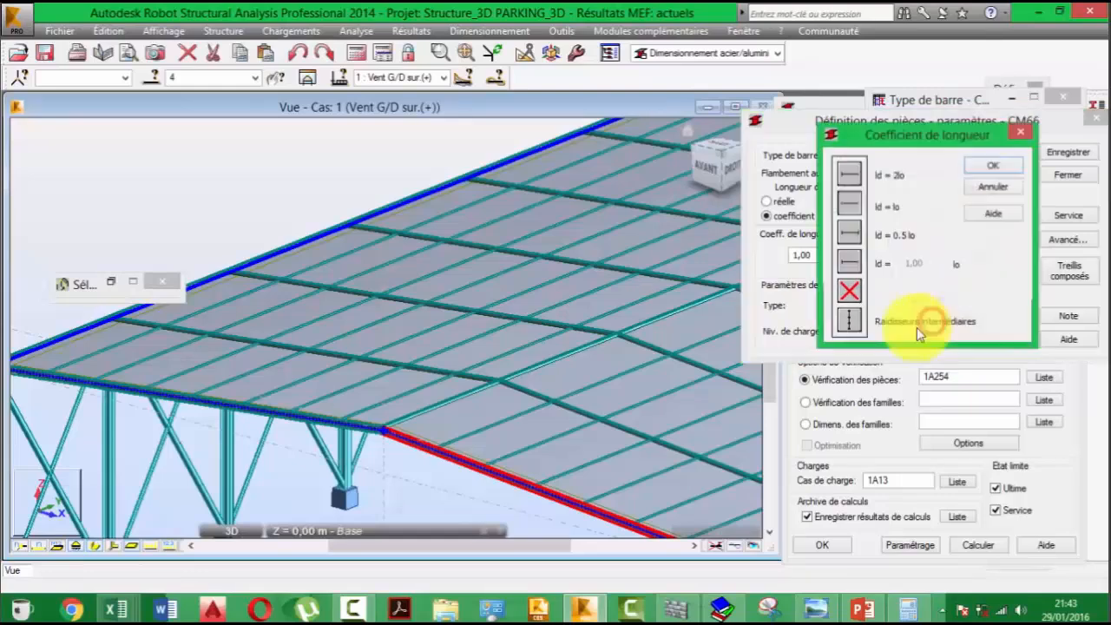
pyautogui.click(850, 321)
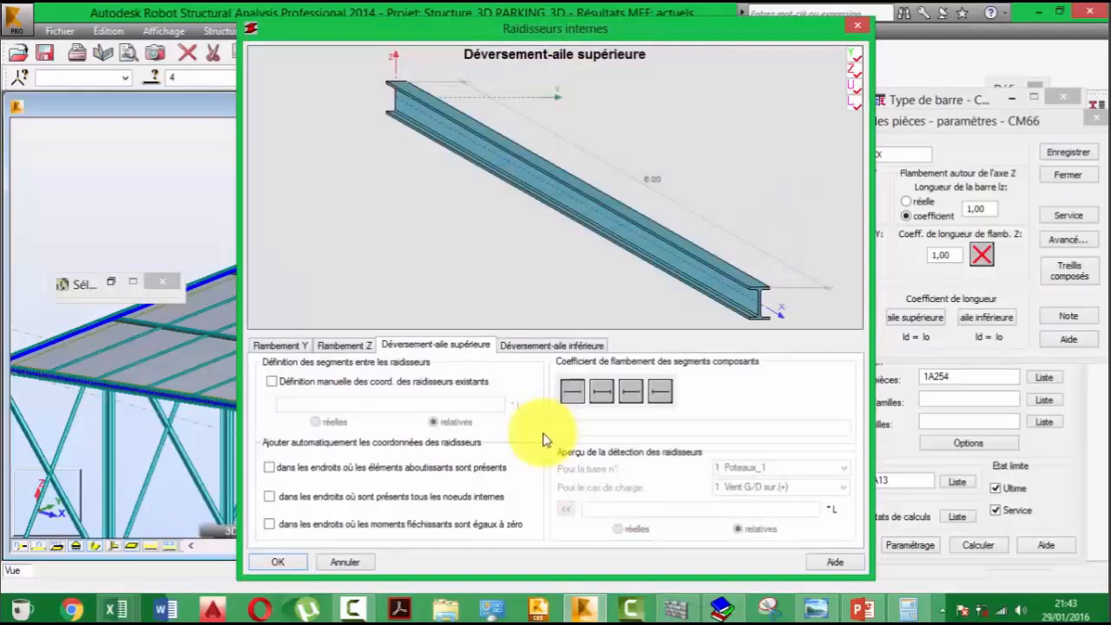
pyautogui.moveTo(697, 28); pyautogui.dragTo(977, 29)
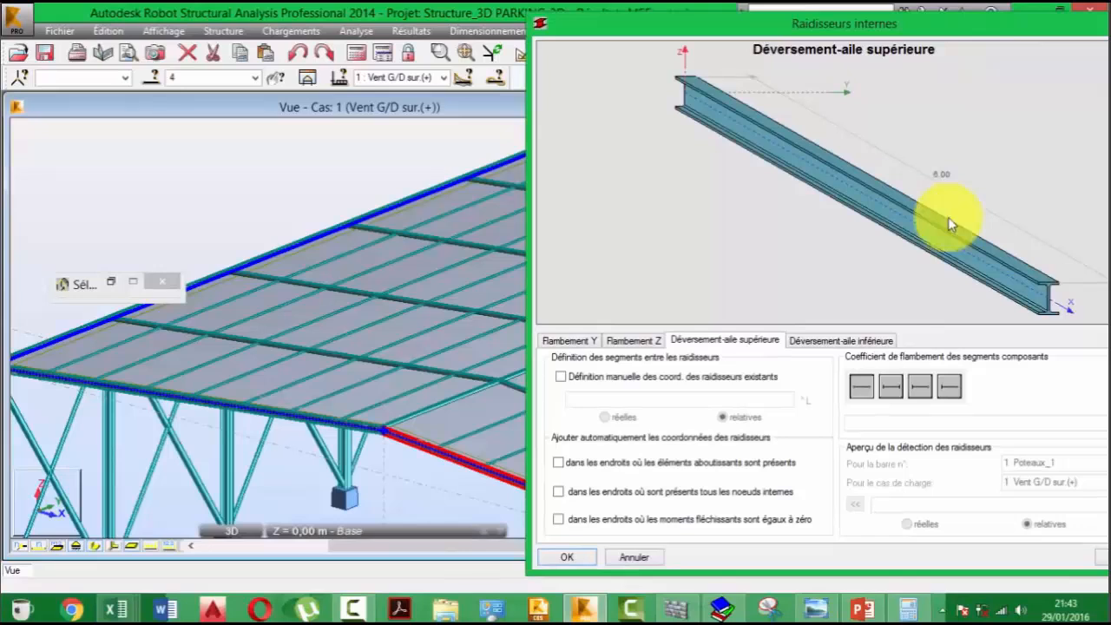
pyautogui.click(634, 337)
pyautogui.click(571, 339)
pyautogui.click(633, 340)
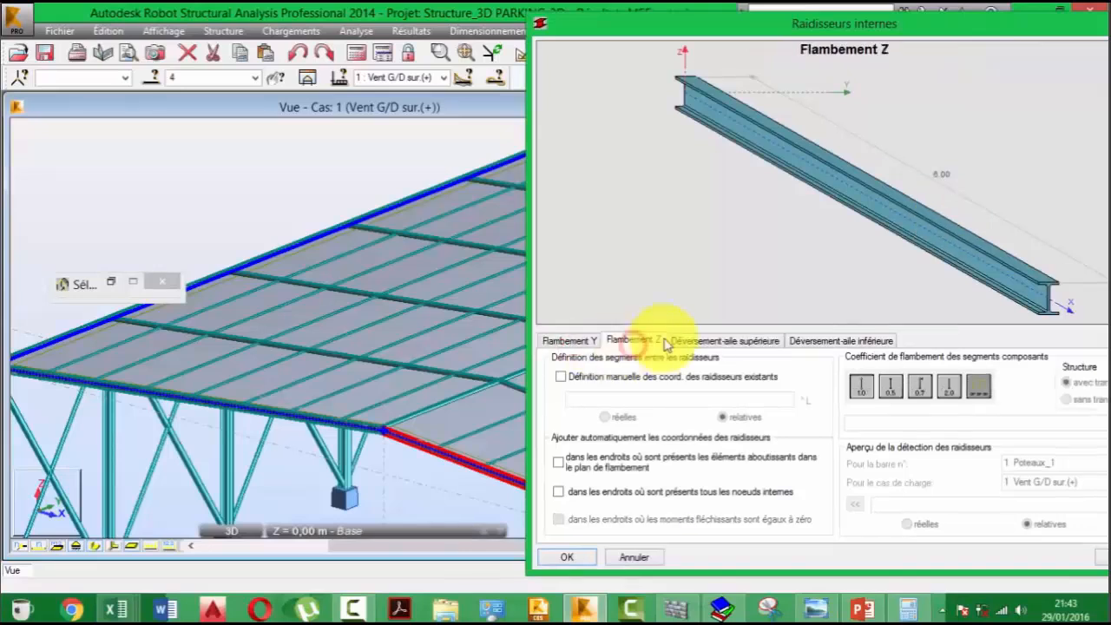
pyautogui.click(699, 341)
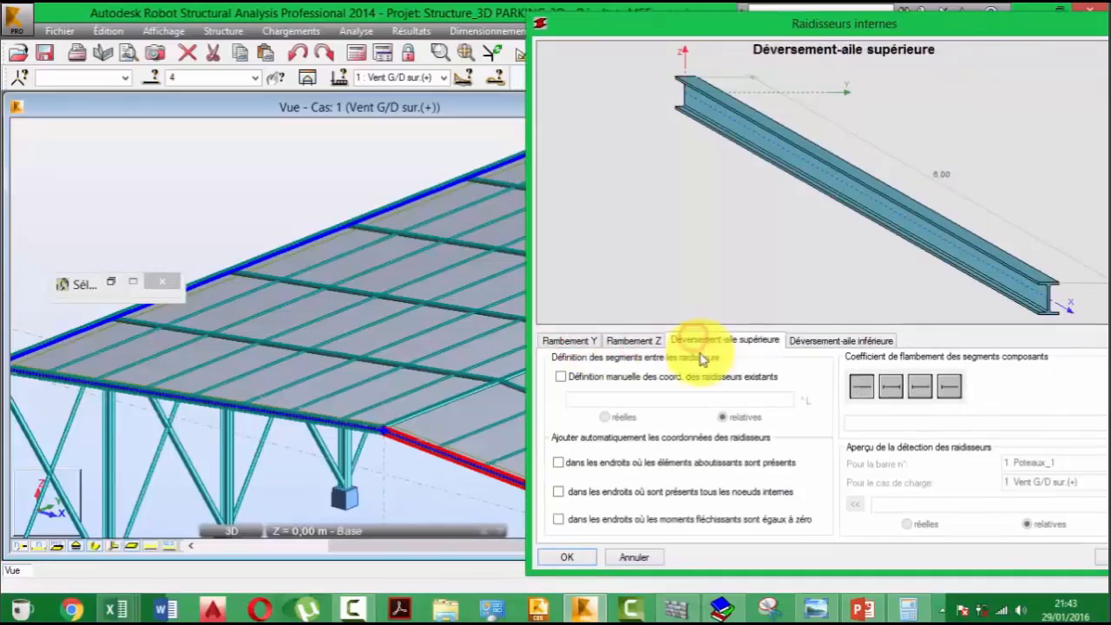
# - Enable automatic upper-flange stiffener coordinates at adjoining elements, at all internal nodes and at points of zero bending moment
pyautogui.click(559, 462)
pyautogui.click(566, 491)
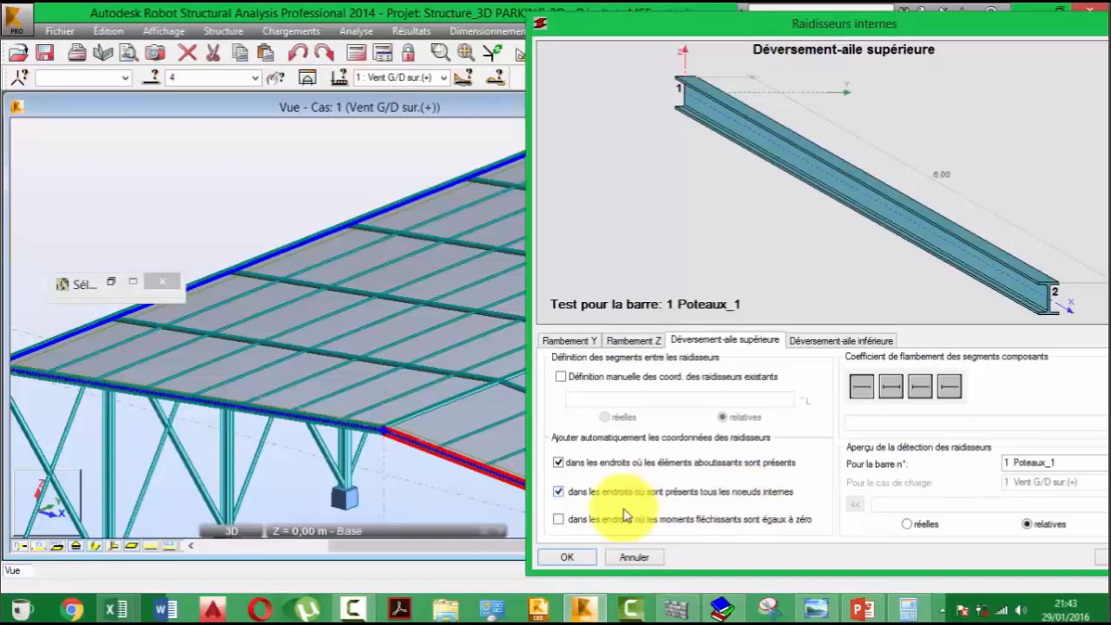
pyautogui.click(591, 520)
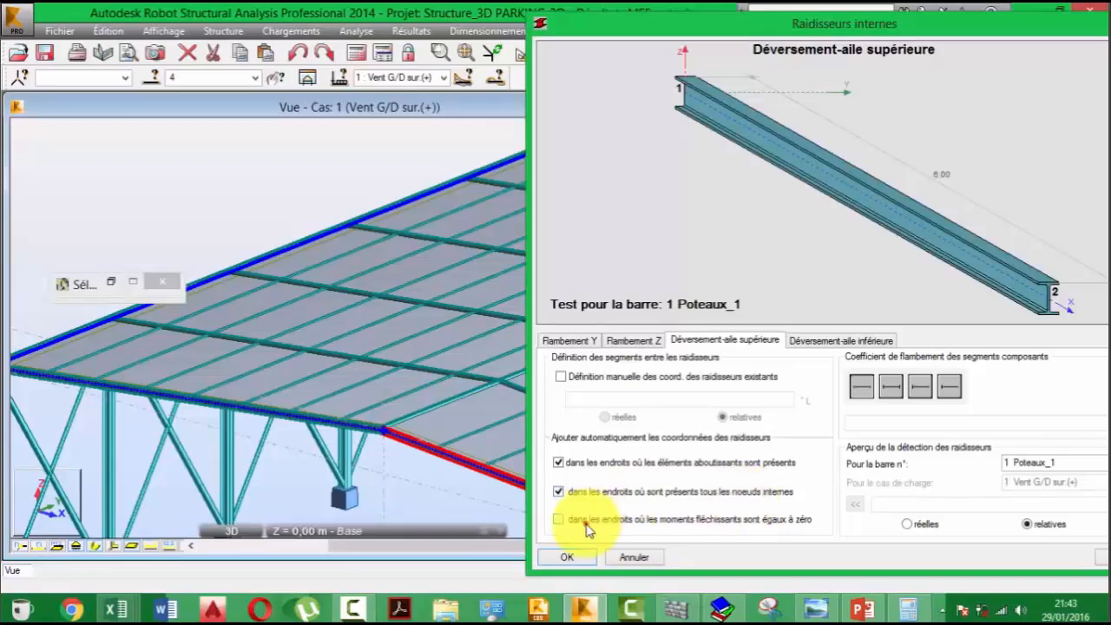
pyautogui.click(585, 524)
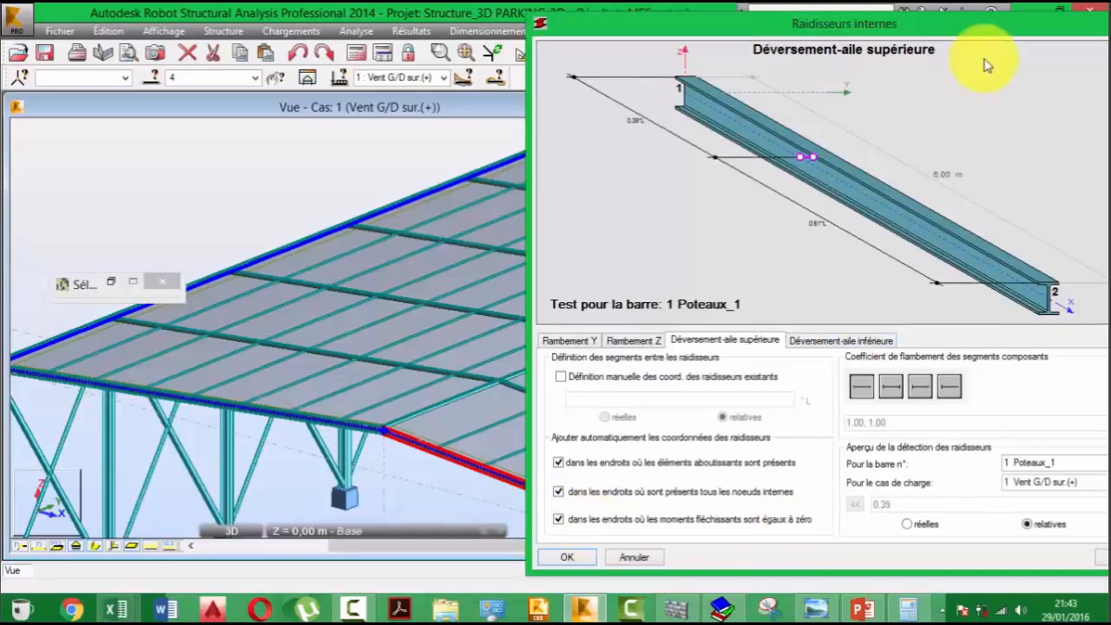
pyautogui.moveTo(989, 23); pyautogui.dragTo(867, 14)
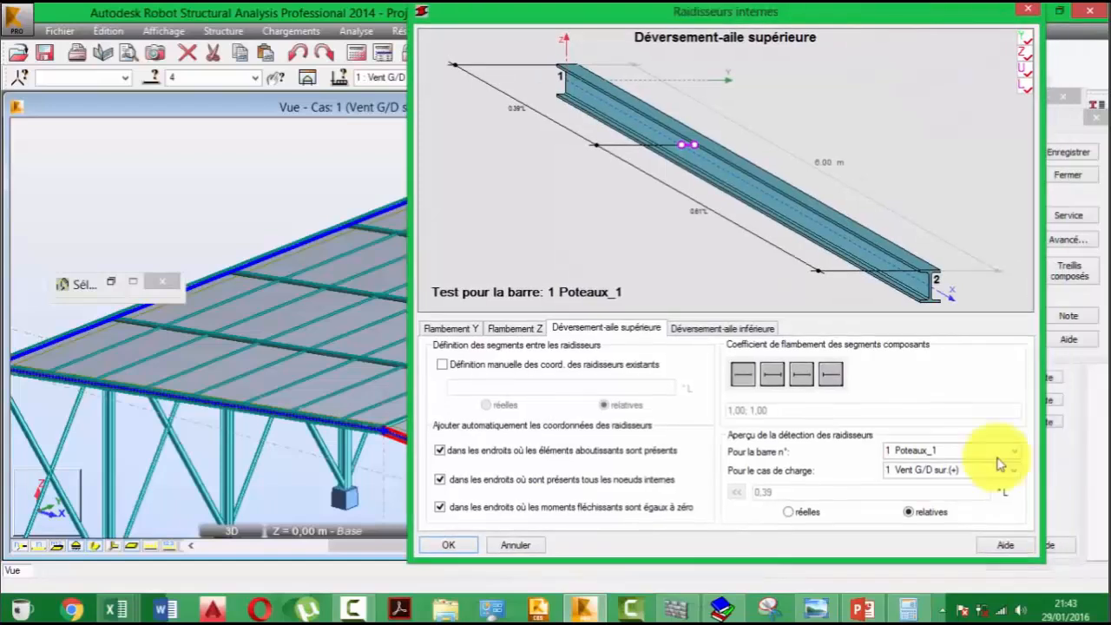
# - Browse the bars available for the stiffener detection preview and accept the upper-flange stiffener settings
pyautogui.click(1000, 451)
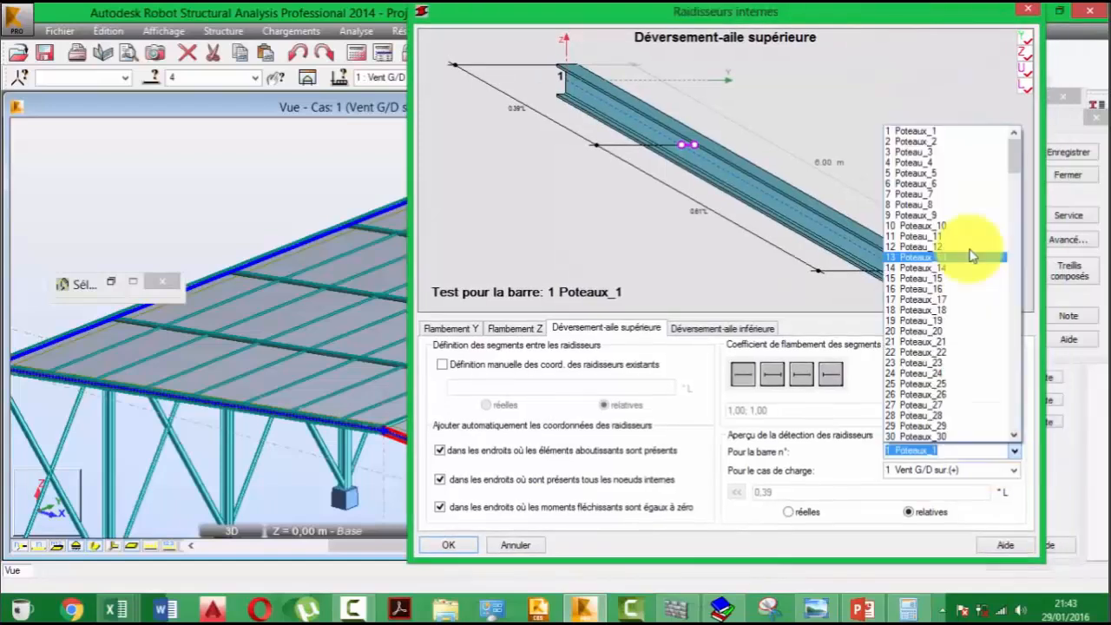
pyautogui.scroll(-2, 972, 256)
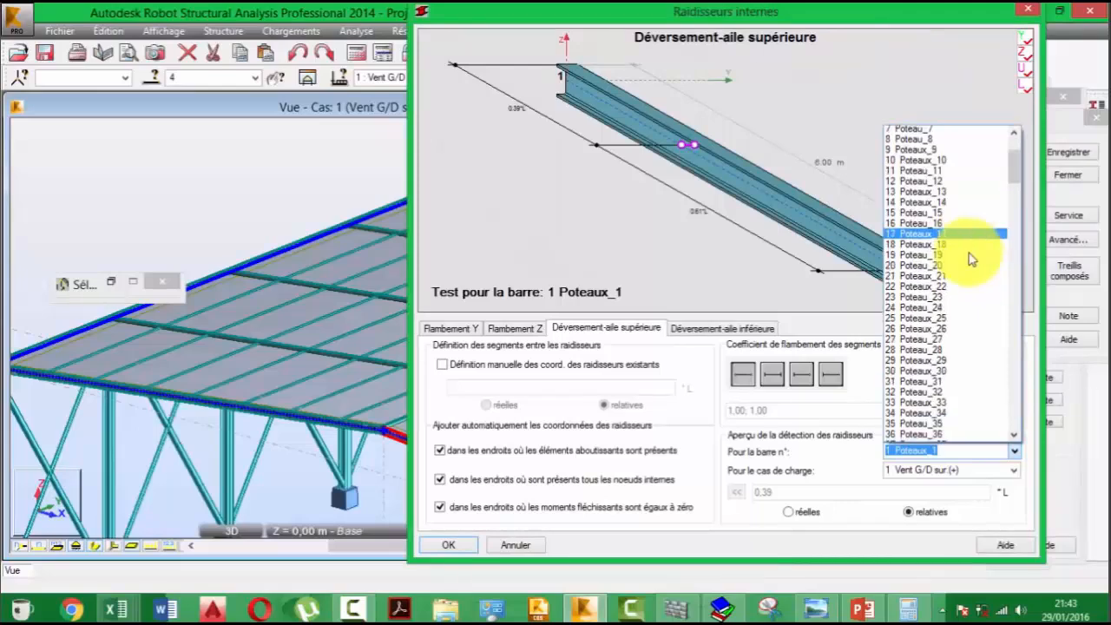
pyautogui.click(539, 366)
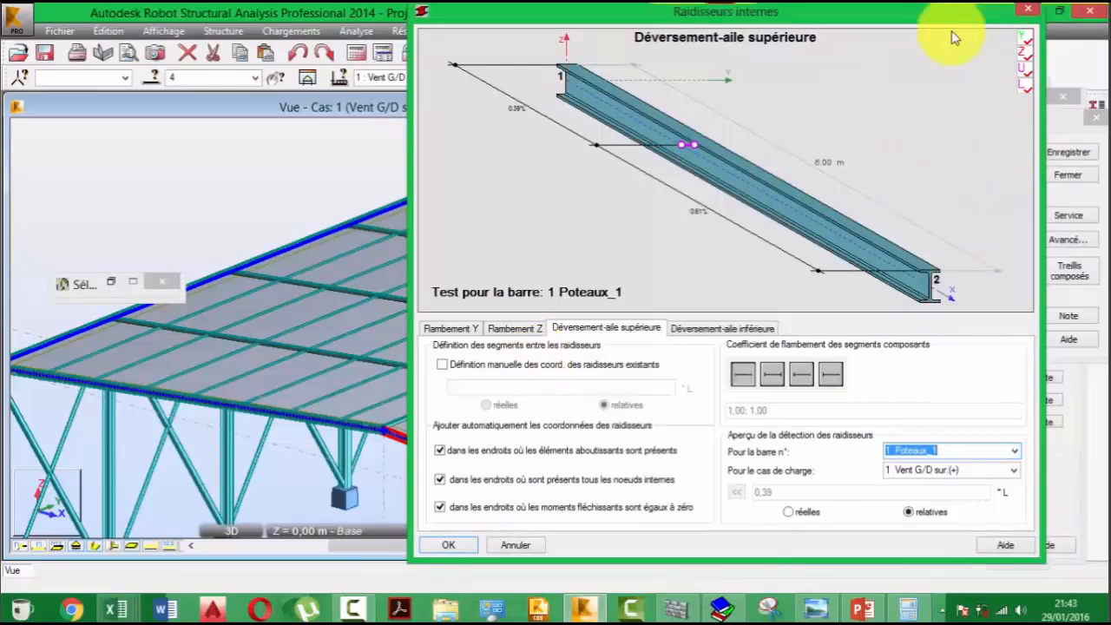
pyautogui.moveTo(951, 14); pyautogui.dragTo(849, 182)
pyautogui.moveTo(959, 118); pyautogui.dragTo(910, 138)
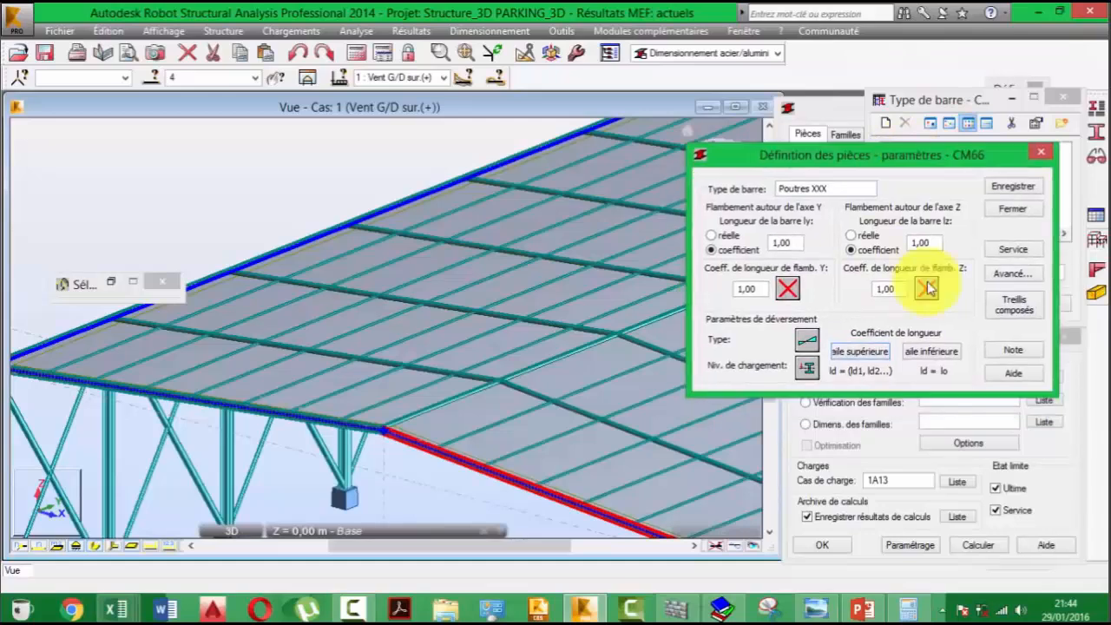
# - Reopen the intermediate stiffeners and enable automatic lower-flange coordinates at adjoining elements, internal nodes and zero-moment points
pyautogui.click(874, 356)
pyautogui.click(794, 357)
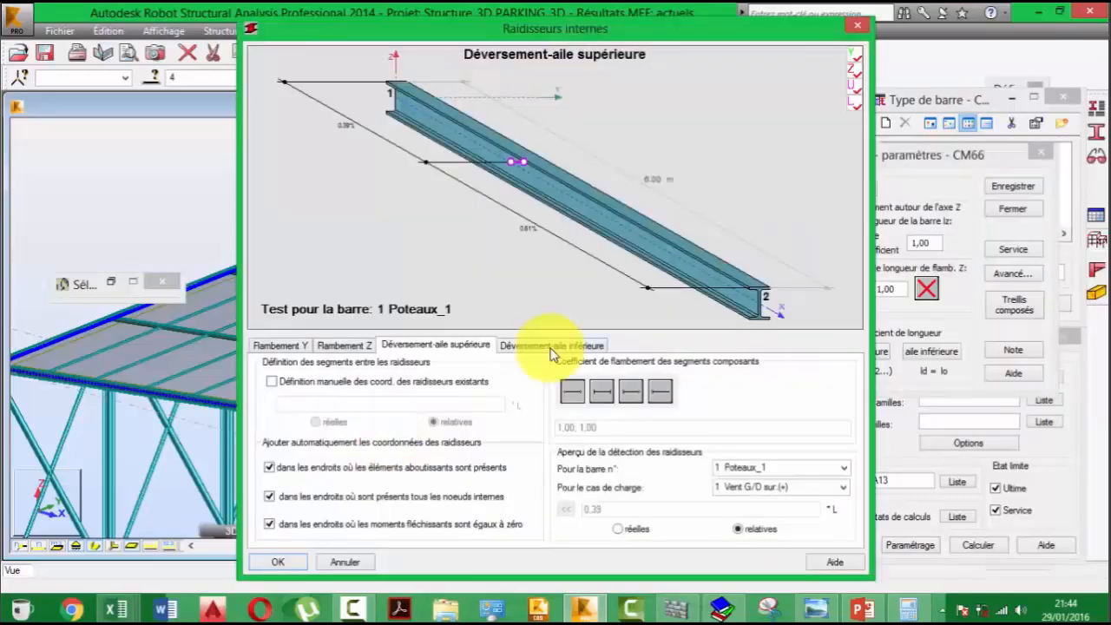
pyautogui.click(552, 346)
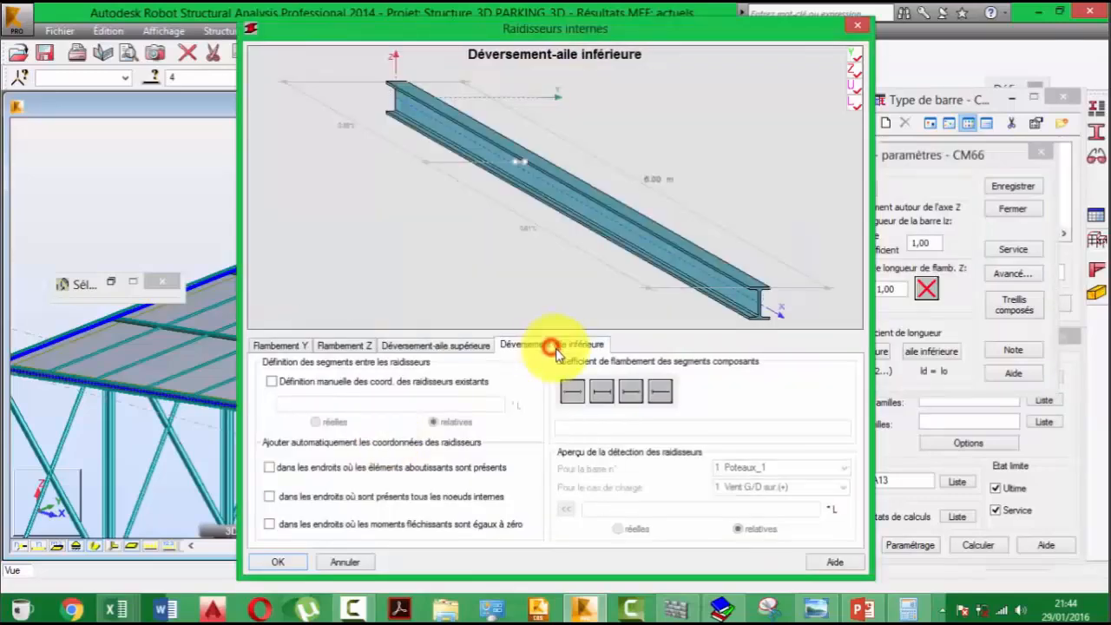
pyautogui.click(384, 467)
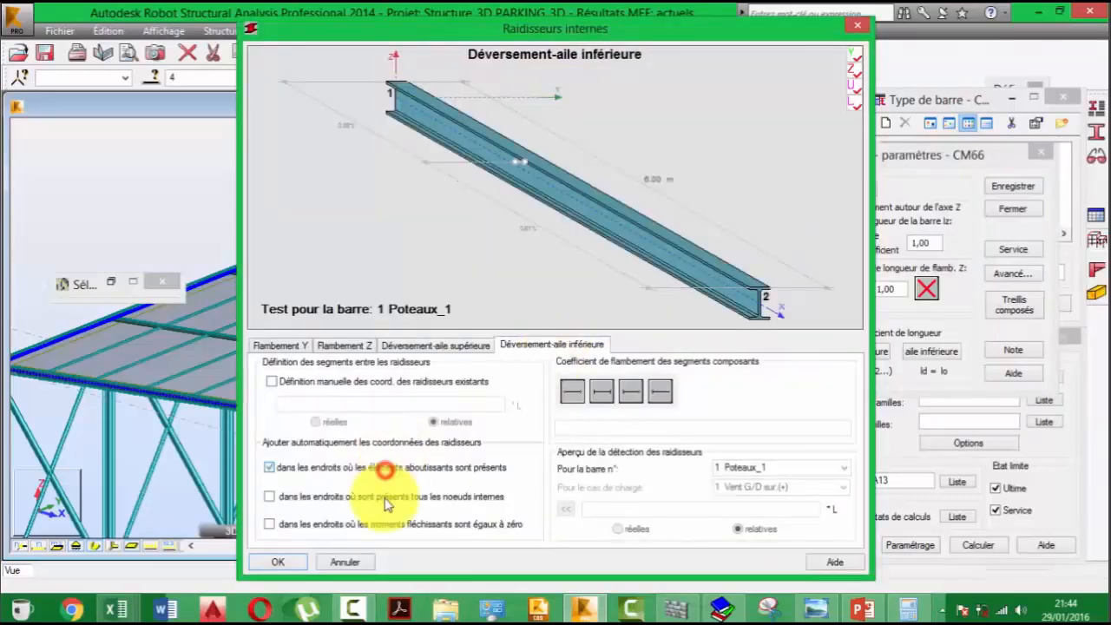
pyautogui.click(372, 496)
pyautogui.click(383, 524)
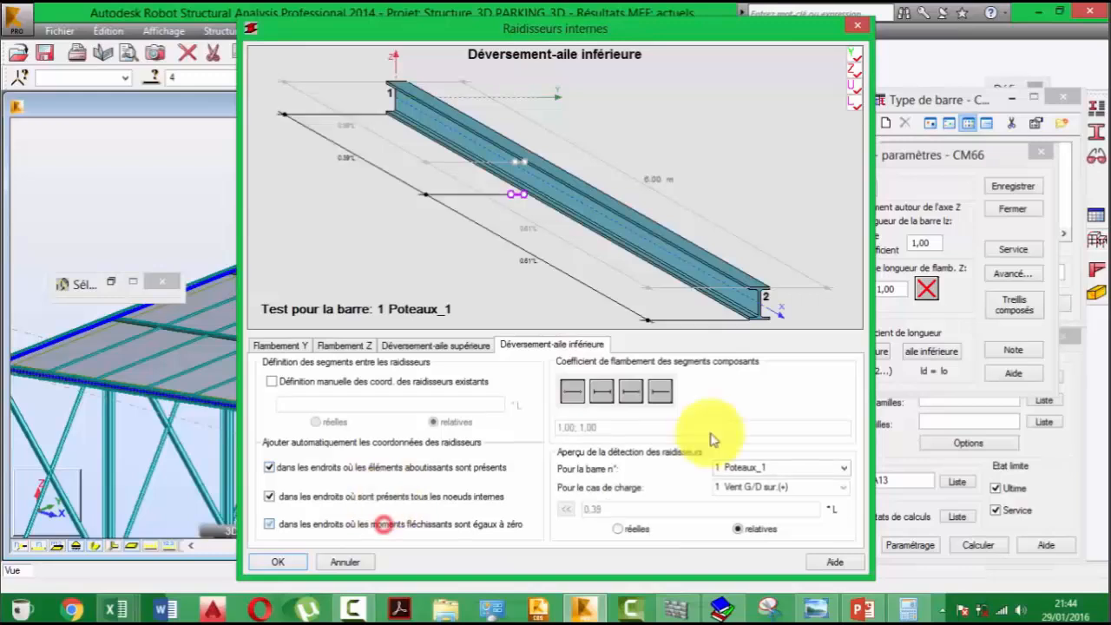
# - Preview the lower-flange stiffener detection for bars 45 and 100, pick a Poutres YYY bar from the list, and accept the stiffener settings
pyautogui.click(842, 467)
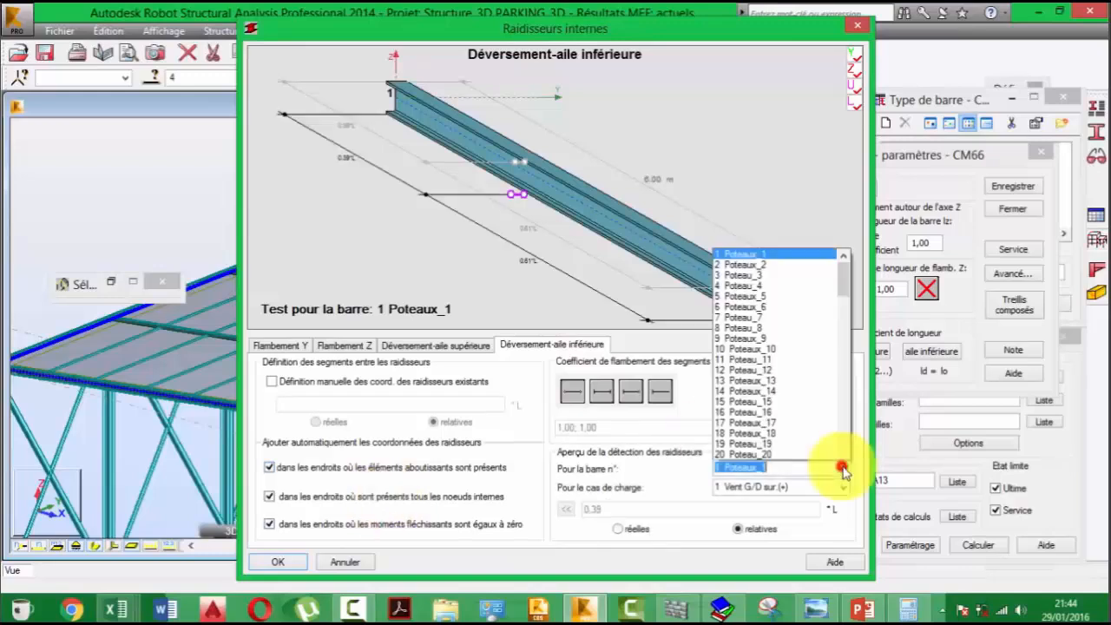
pyautogui.scroll(-9, 806, 397)
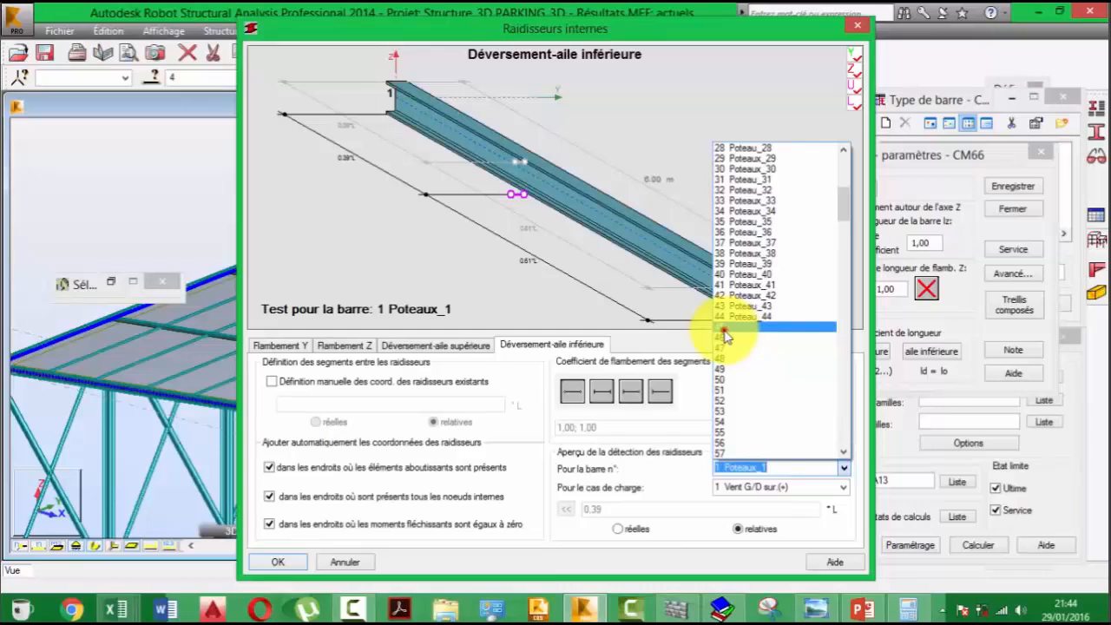
pyautogui.click(724, 334)
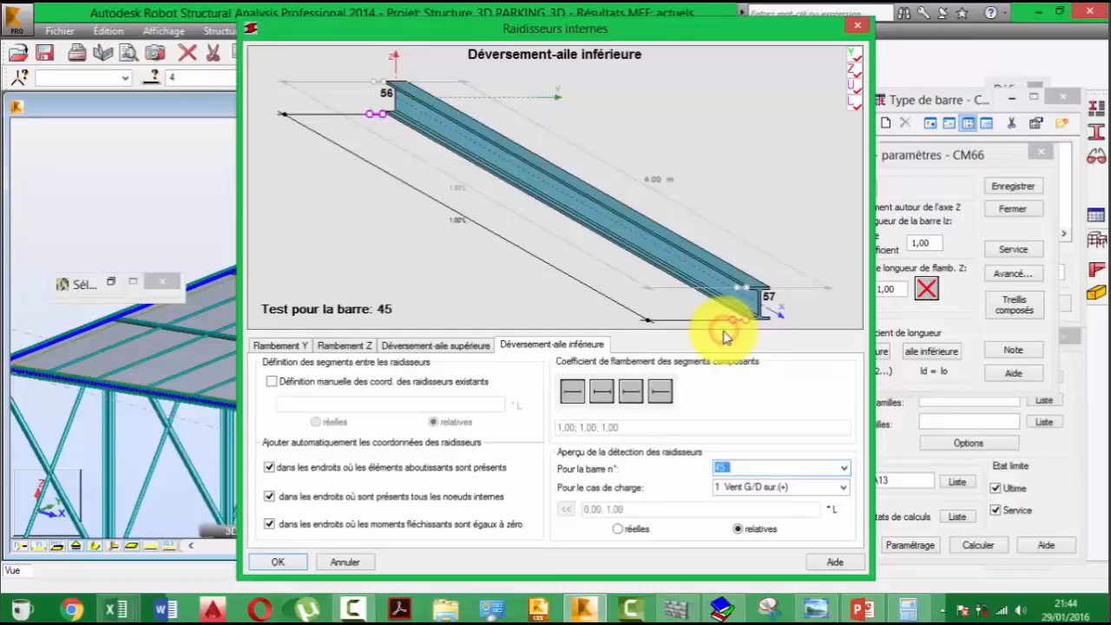
pyautogui.click(843, 468)
pyautogui.scroll(-10, 823, 463)
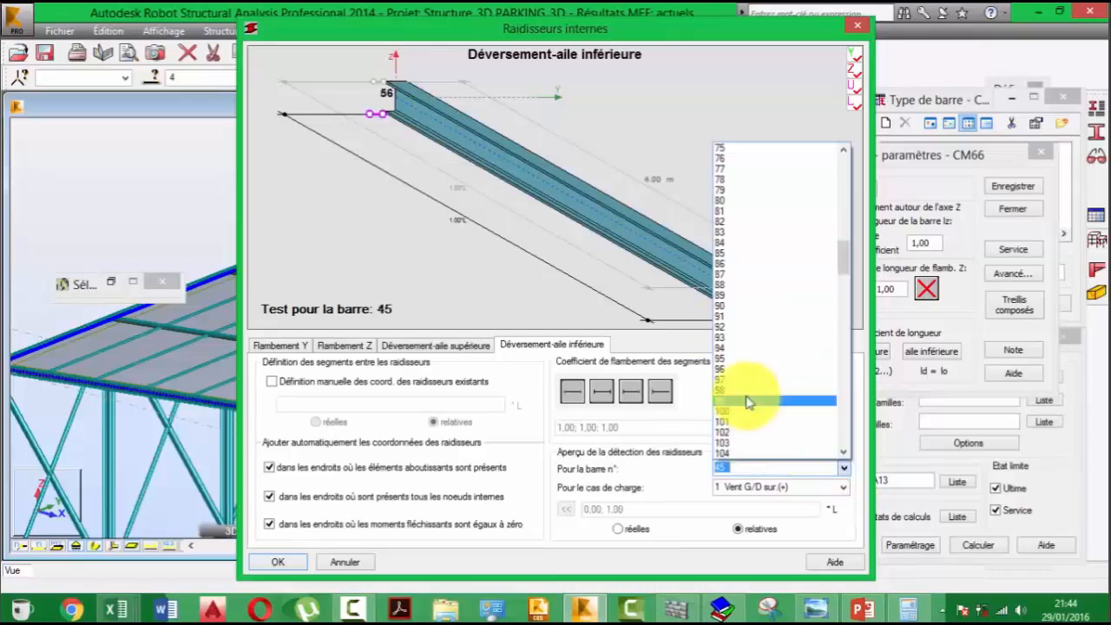
pyautogui.click(723, 410)
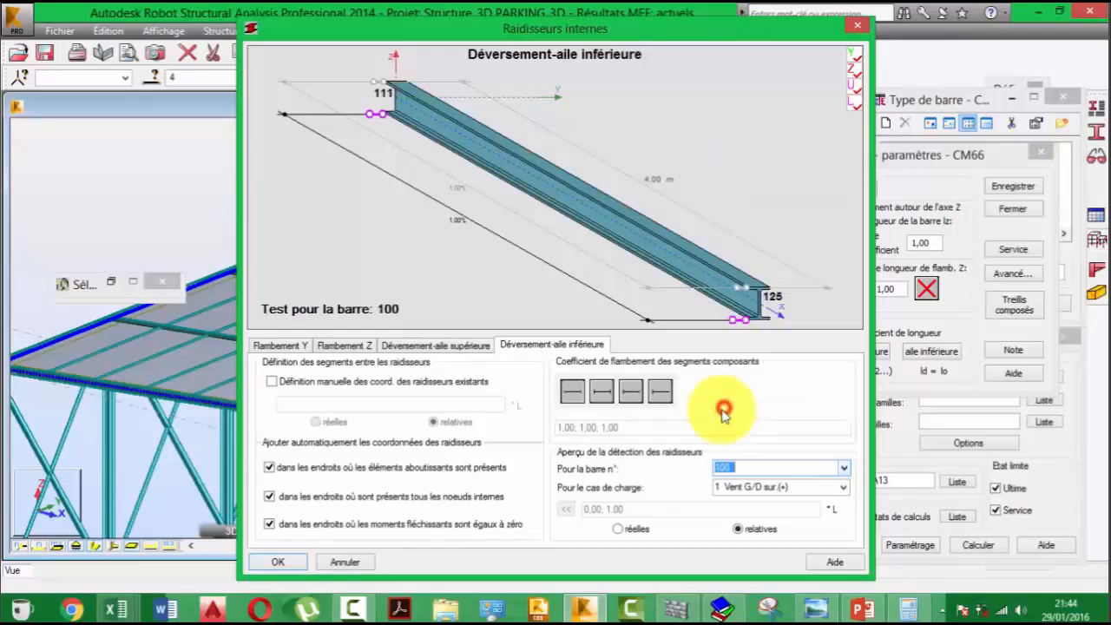
pyautogui.click(843, 468)
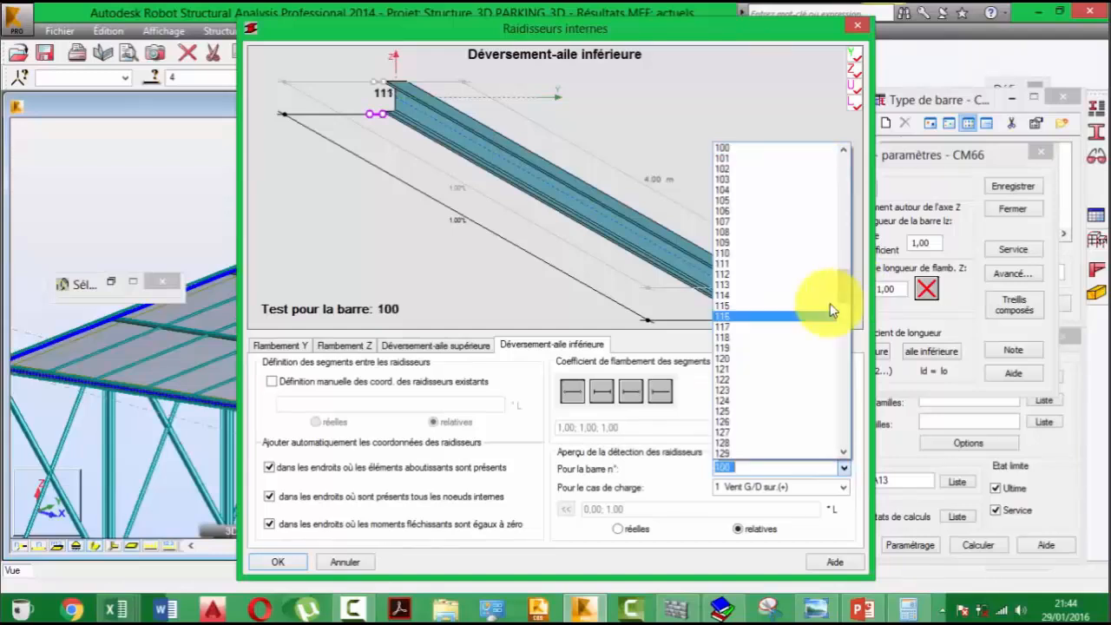
pyautogui.moveTo(842, 290); pyautogui.dragTo(858, 388)
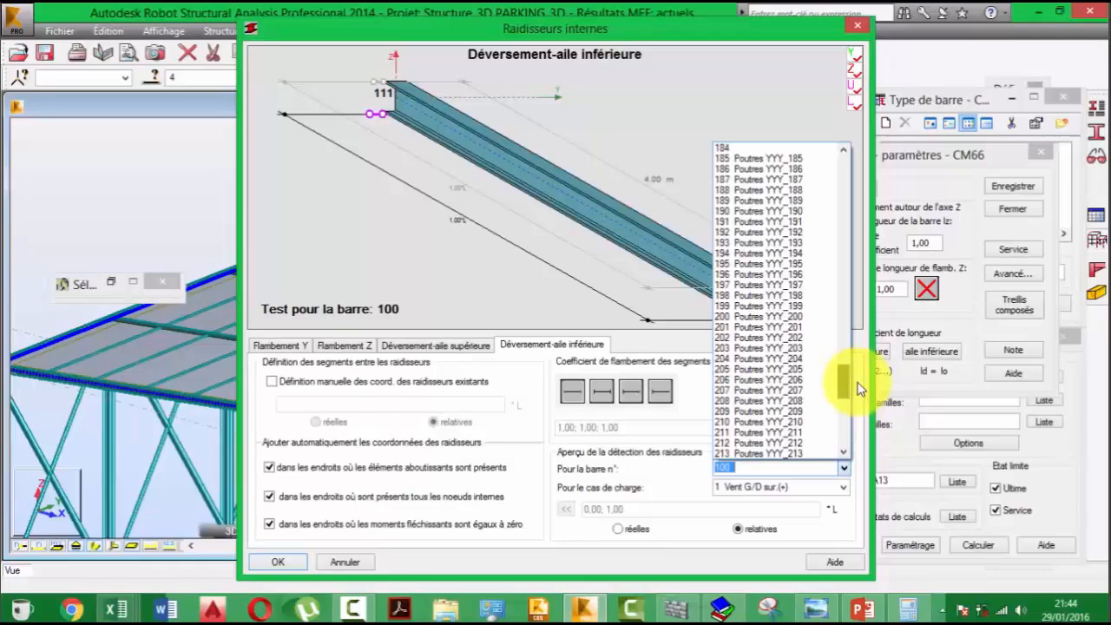
pyautogui.click(760, 267)
pyautogui.press('Return')
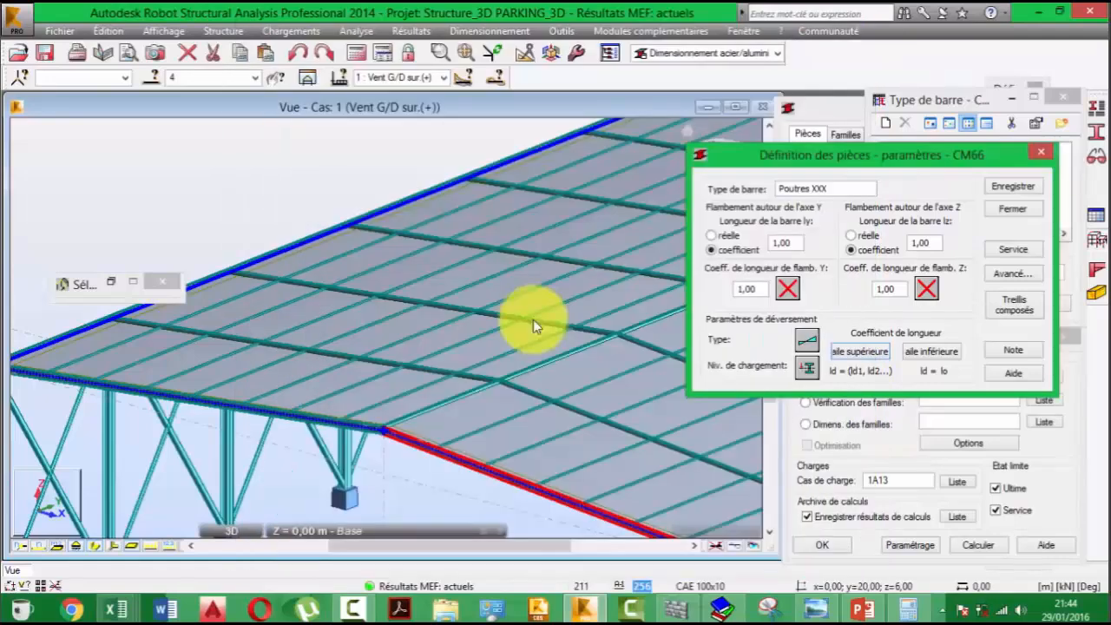
# - For Poutres XXX, enable automatic upper-flange stiffener coordinates at adjoining elements, all internal nodes and points of zero bending moment
pyautogui.click(533, 319)
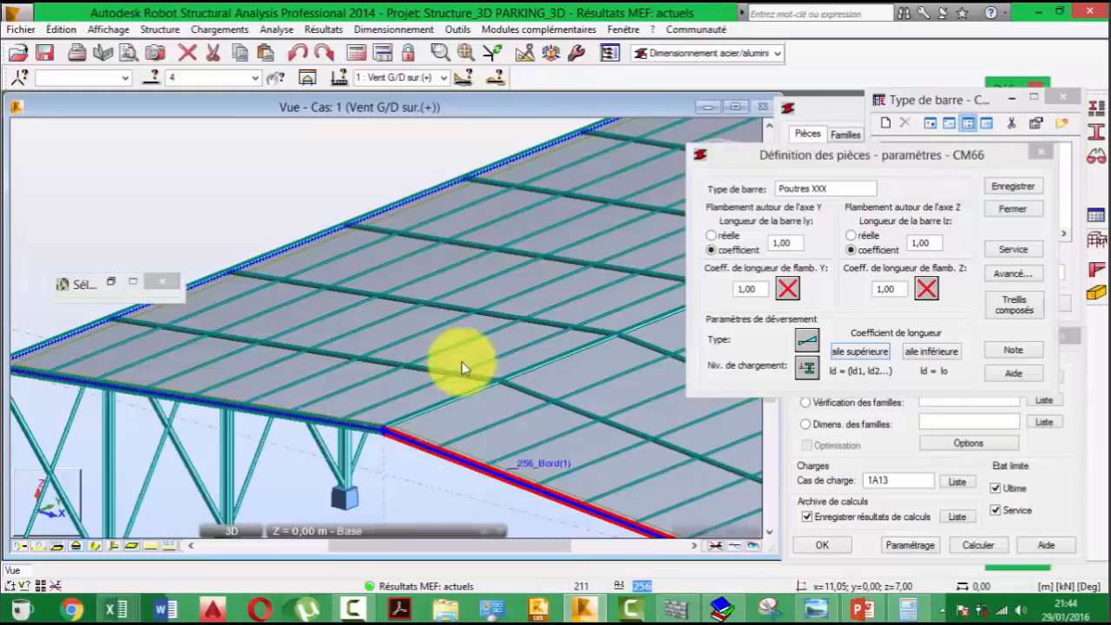
pyautogui.moveTo(464, 368); pyautogui.dragTo(460, 269, button='middle')
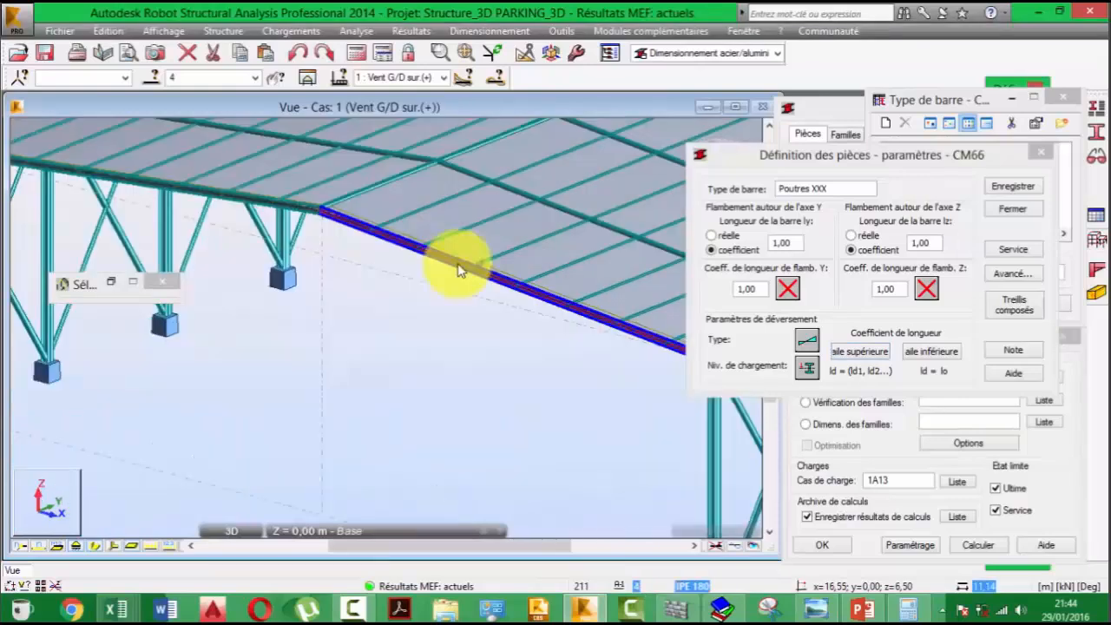
pyautogui.click(460, 270)
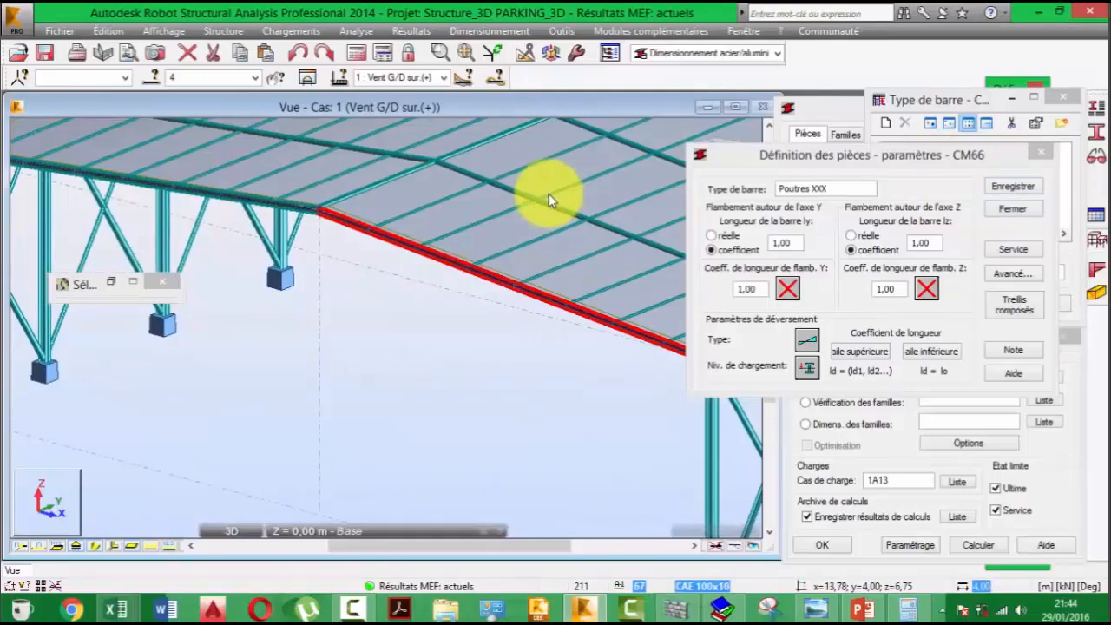
pyautogui.moveTo(549, 195); pyautogui.dragTo(460, 403, button='middle')
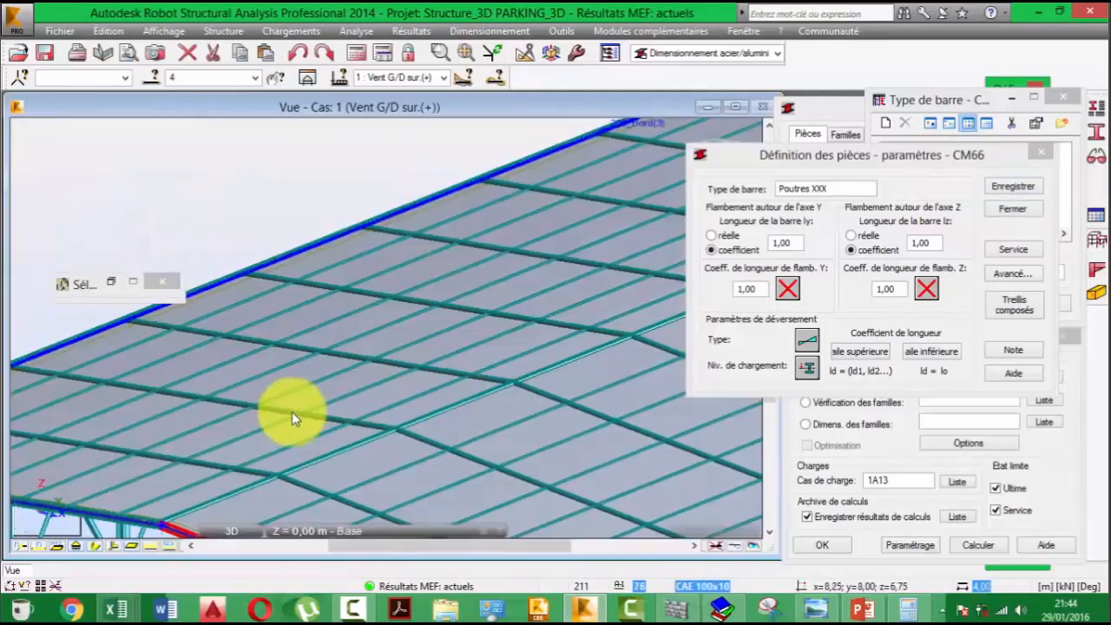
pyautogui.moveTo(292, 411); pyautogui.dragTo(354, 377, button='middle')
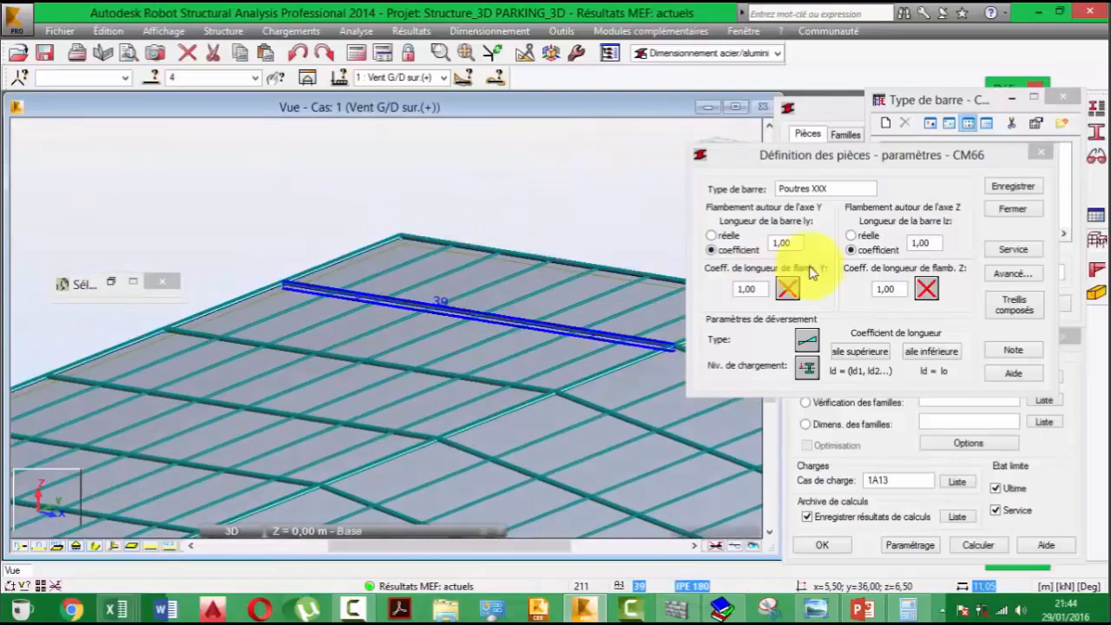
pyautogui.click(790, 288)
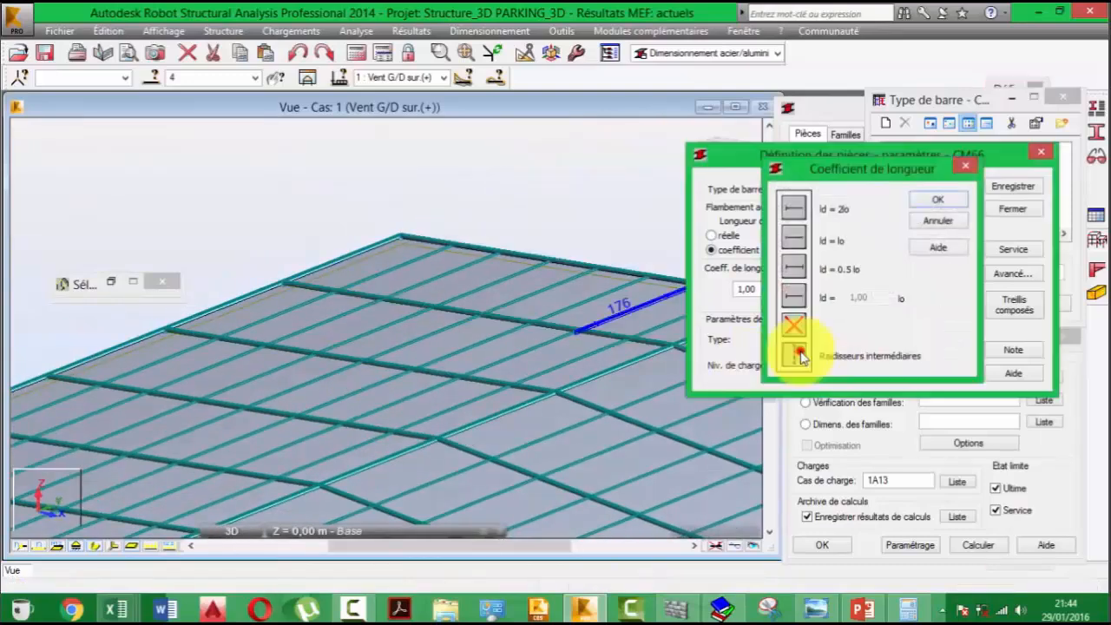
pyautogui.click(795, 352)
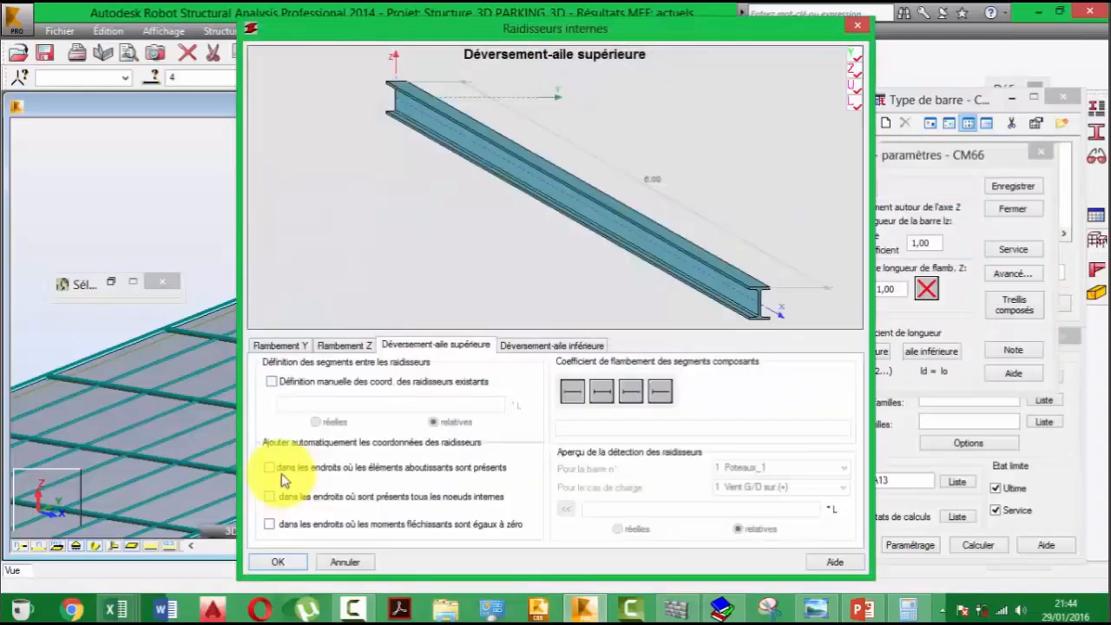
pyautogui.click(281, 473)
pyautogui.click(286, 495)
pyautogui.click(298, 525)
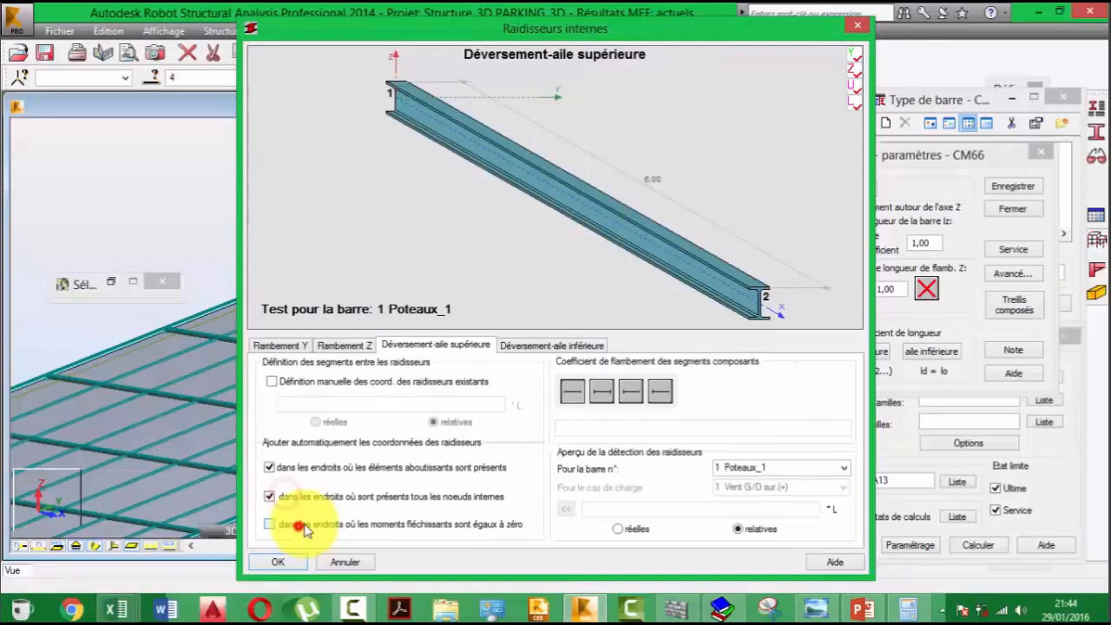
# - Preview the upper-flange stiffener detection for bars 39, 45 and 35
pyautogui.click(753, 467)
pyautogui.click(748, 454)
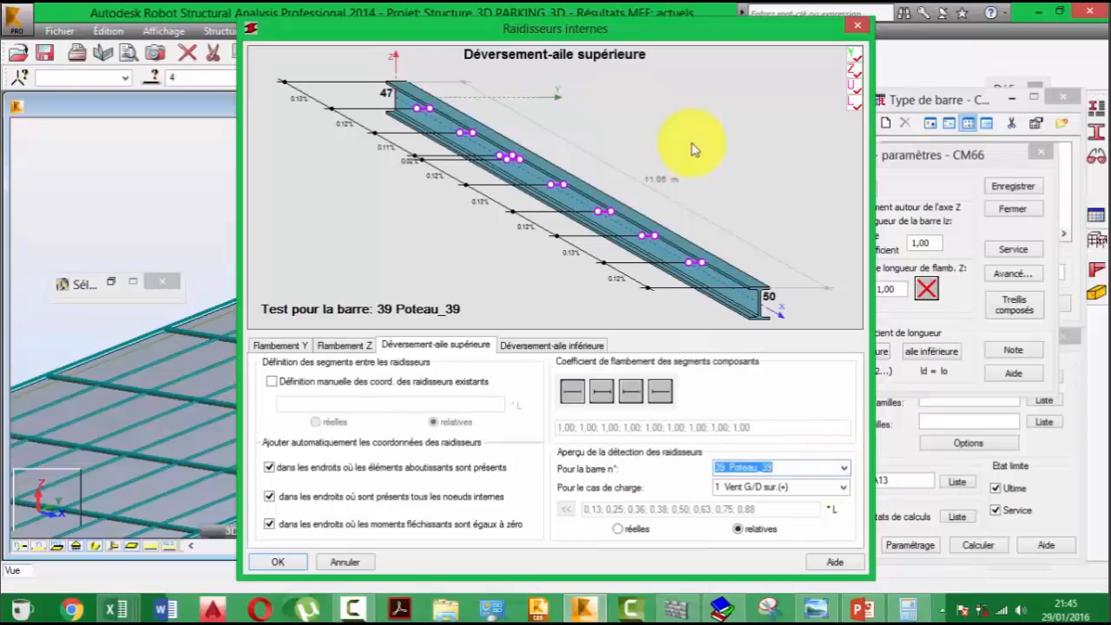
pyautogui.click(842, 467)
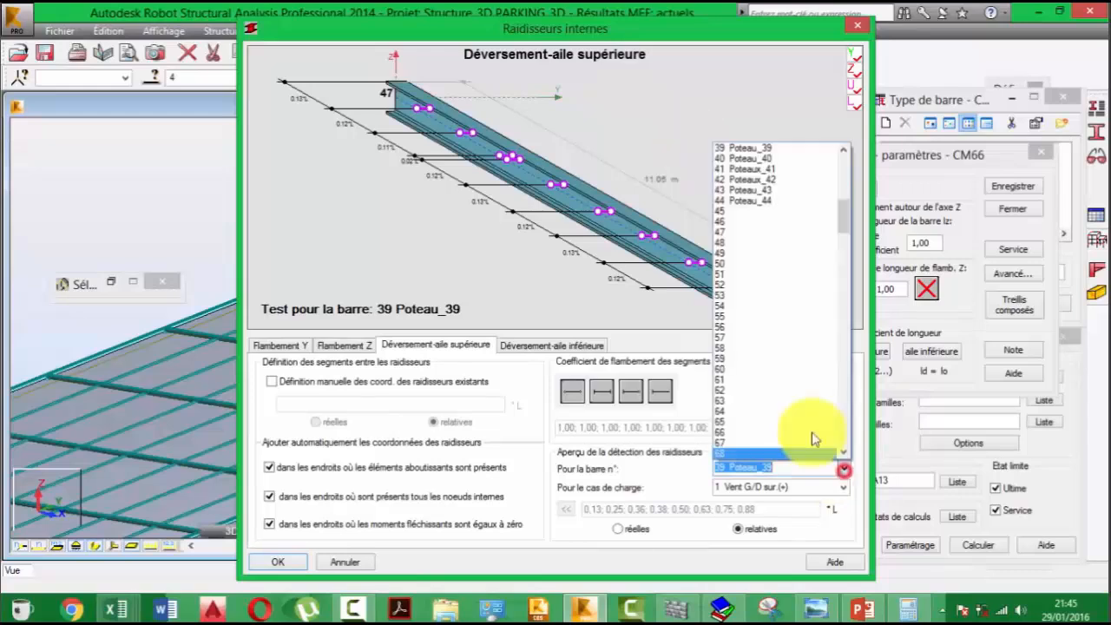
pyautogui.click(778, 211)
pyautogui.click(843, 468)
pyautogui.scroll(6, 765, 227)
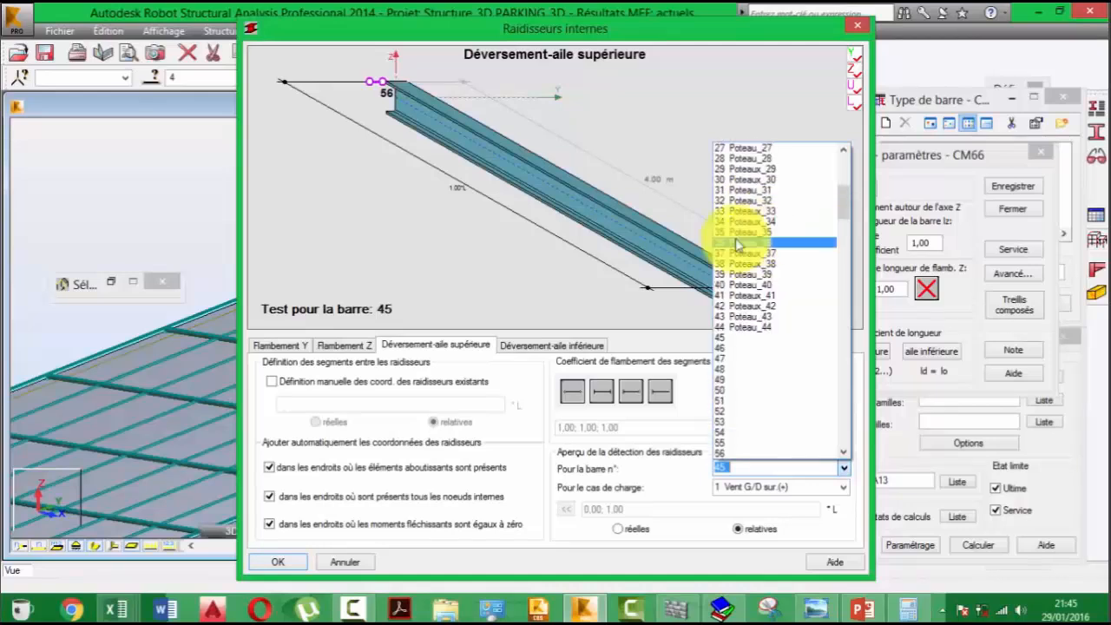
pyautogui.click(735, 238)
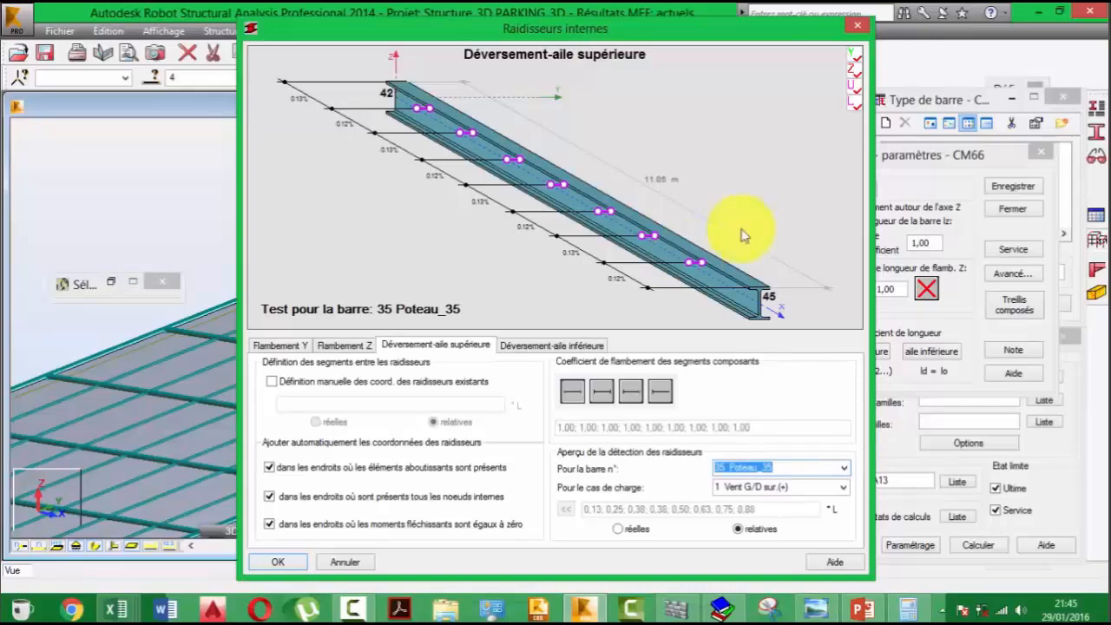
# - Move the stiffener dialog aside, check the load cases available for the preview, and accept the upper-flange stiffener settings
pyautogui.moveTo(784, 472); pyautogui.dragTo(725, 468)
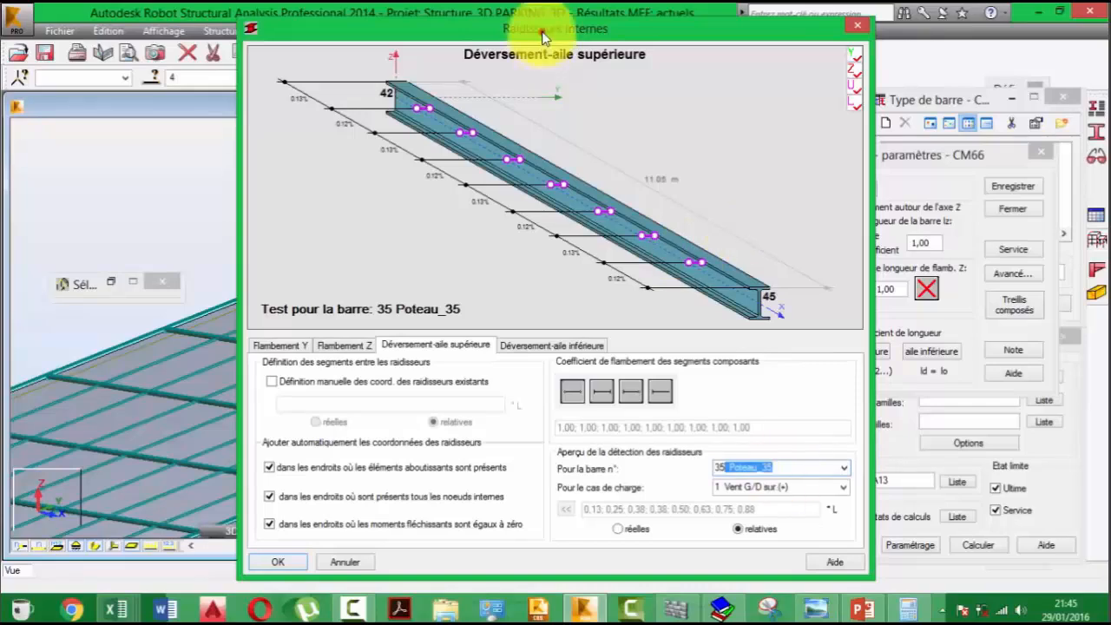
pyautogui.moveTo(542, 36); pyautogui.dragTo(859, 38)
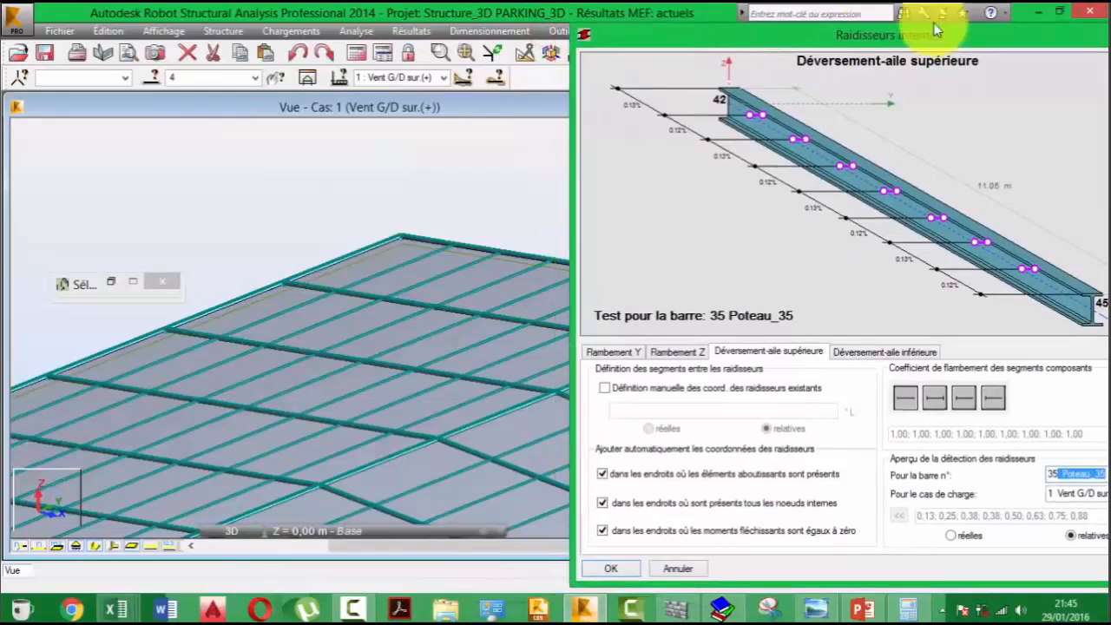
pyautogui.moveTo(935, 30); pyautogui.dragTo(790, 23)
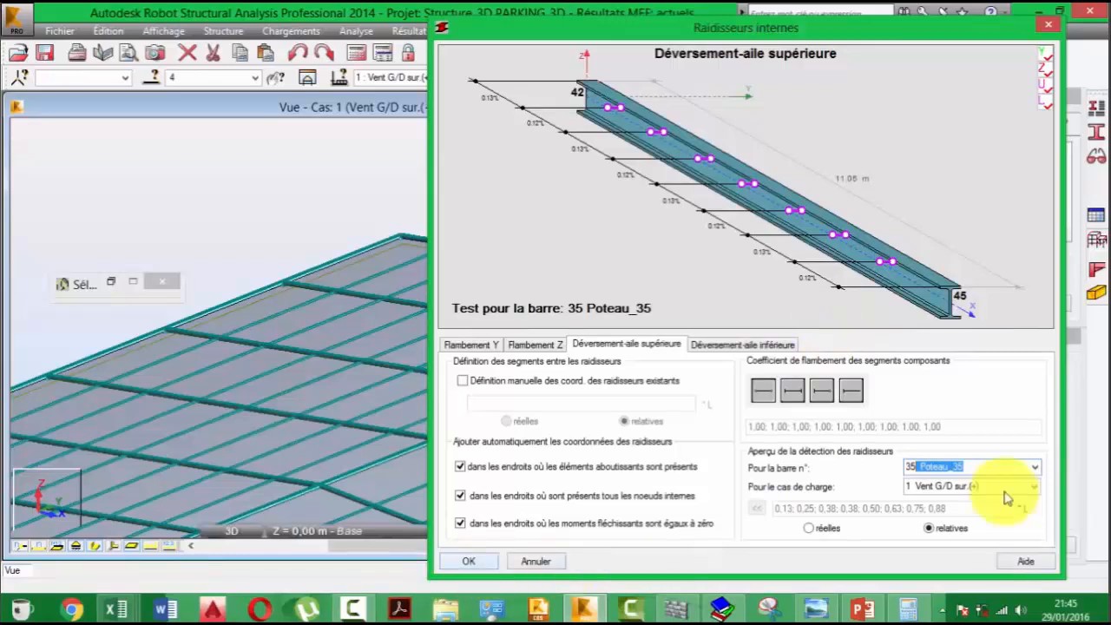
pyautogui.click(1035, 487)
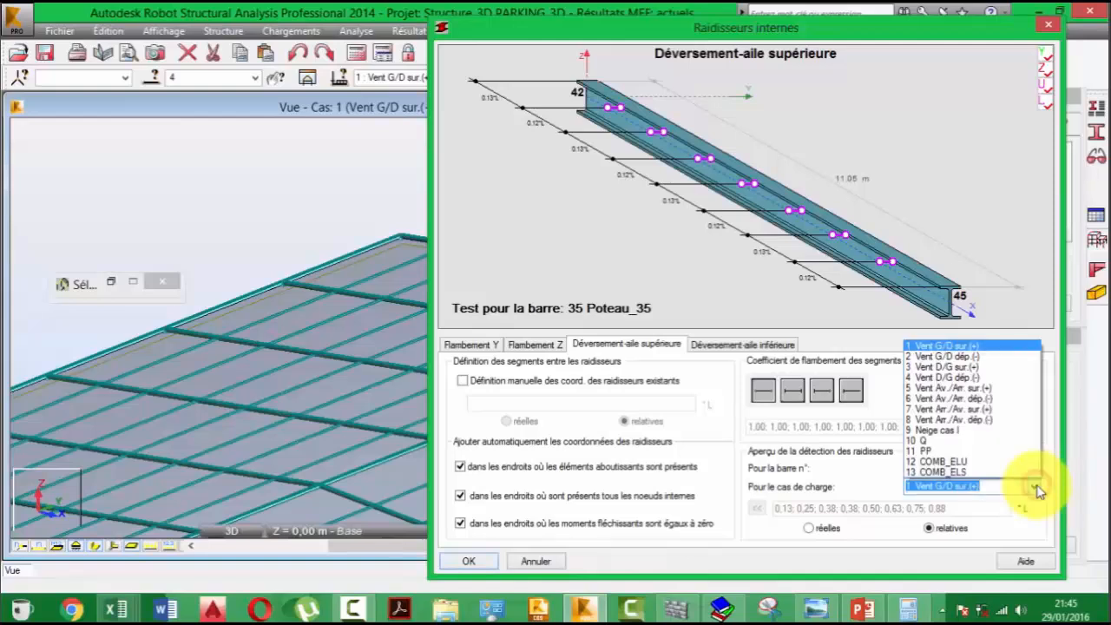
pyautogui.click(1035, 487)
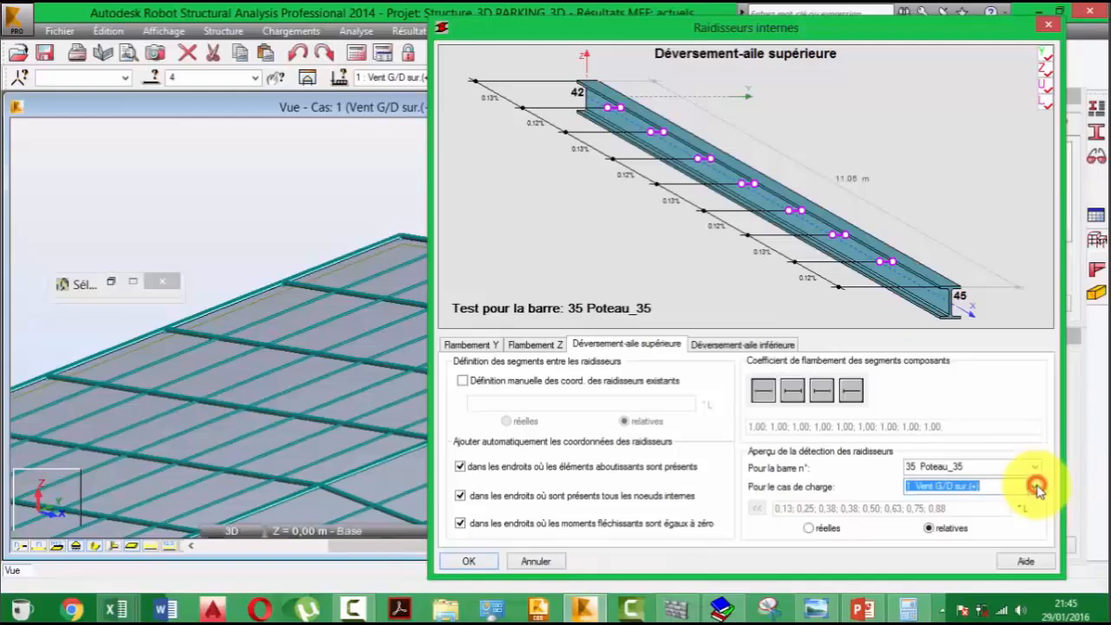
pyautogui.click(468, 560)
# - Review the service displacement limits of Poutres XXX and generate its calculation note to read the buckling and lateral-buckling parameters
pyautogui.click(1002, 251)
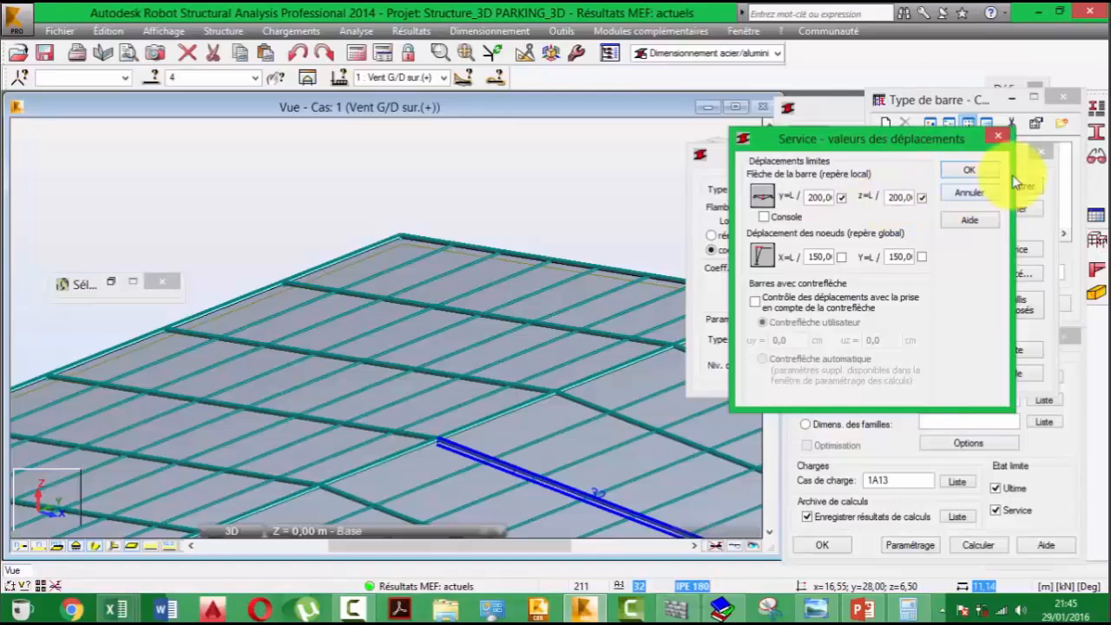
pyautogui.click(970, 169)
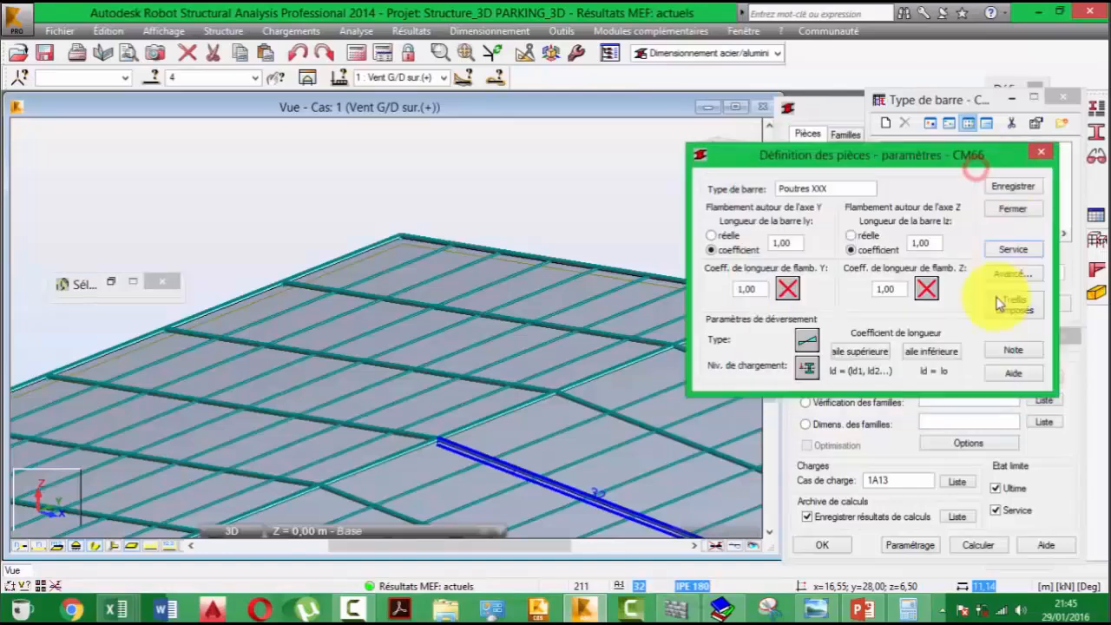
pyautogui.click(1012, 350)
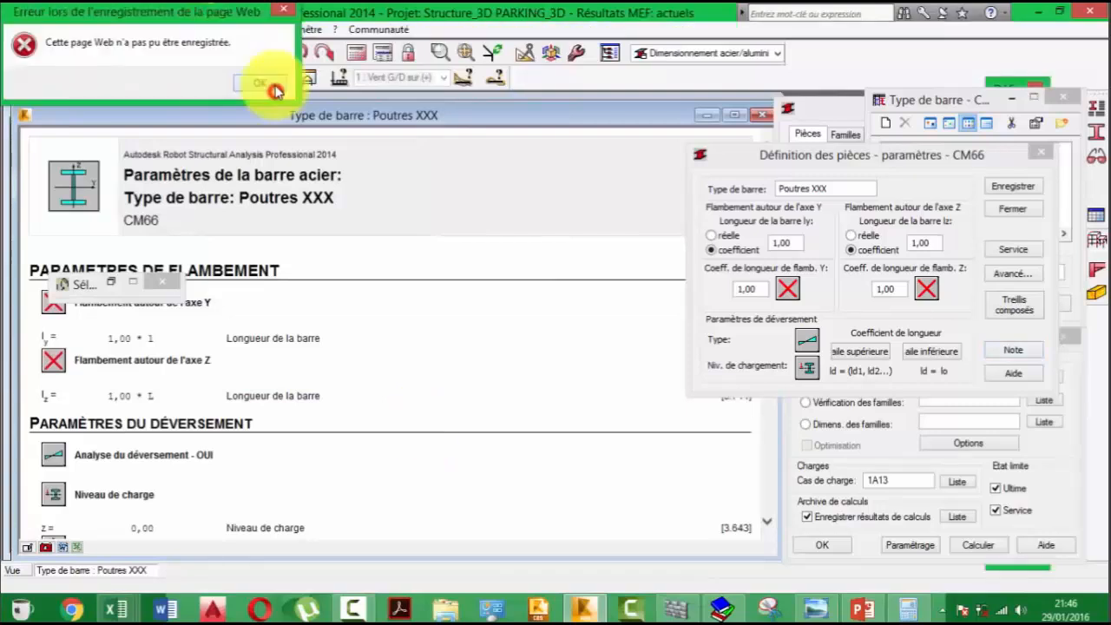
pyautogui.click(276, 90)
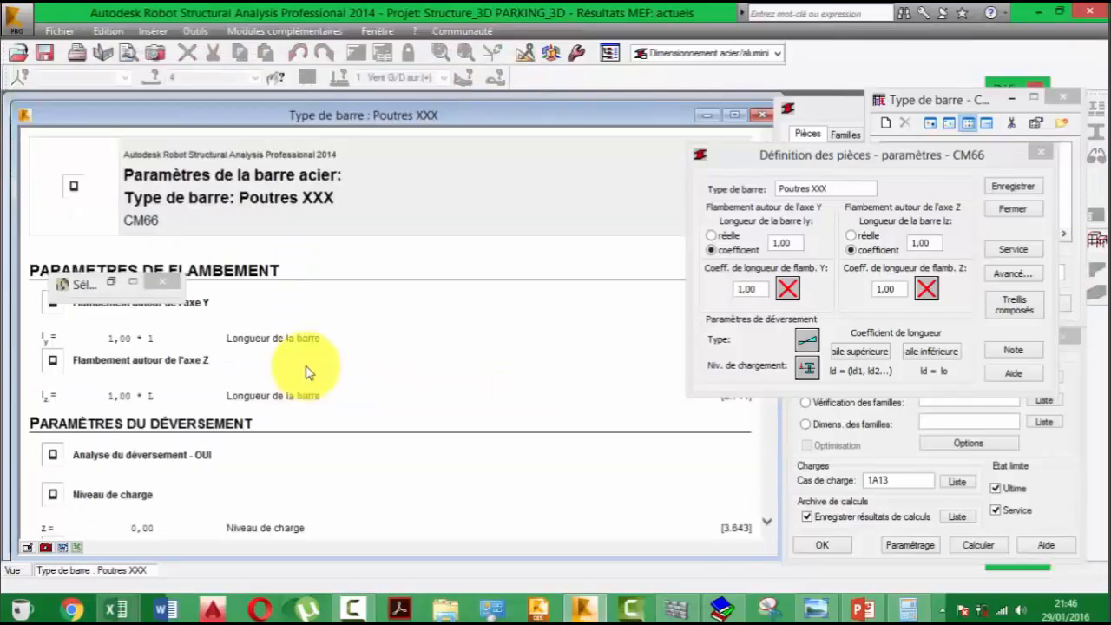
pyautogui.scroll(-3, 305, 373)
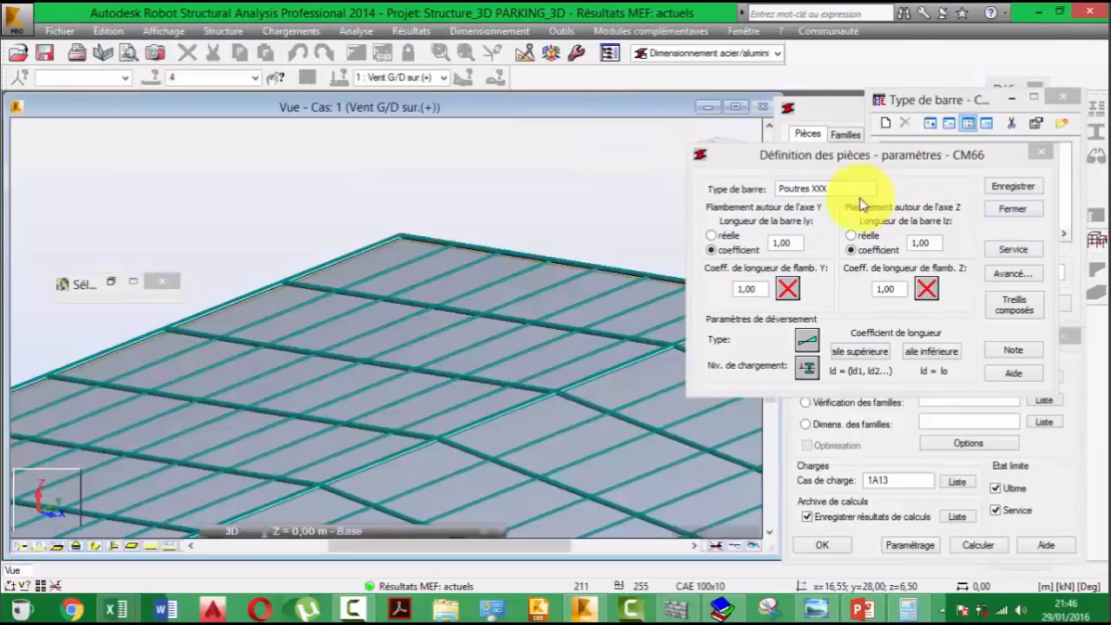
# - Save the Poutres XXX bar type and close its parameter definition
pyautogui.click(851, 193)
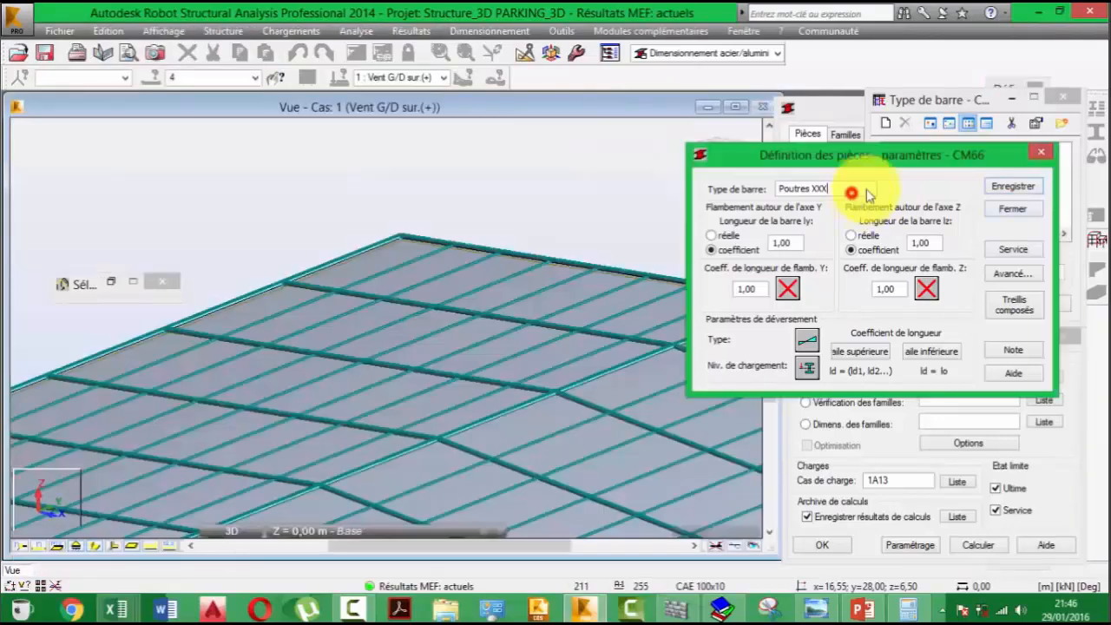
pyautogui.click(1026, 186)
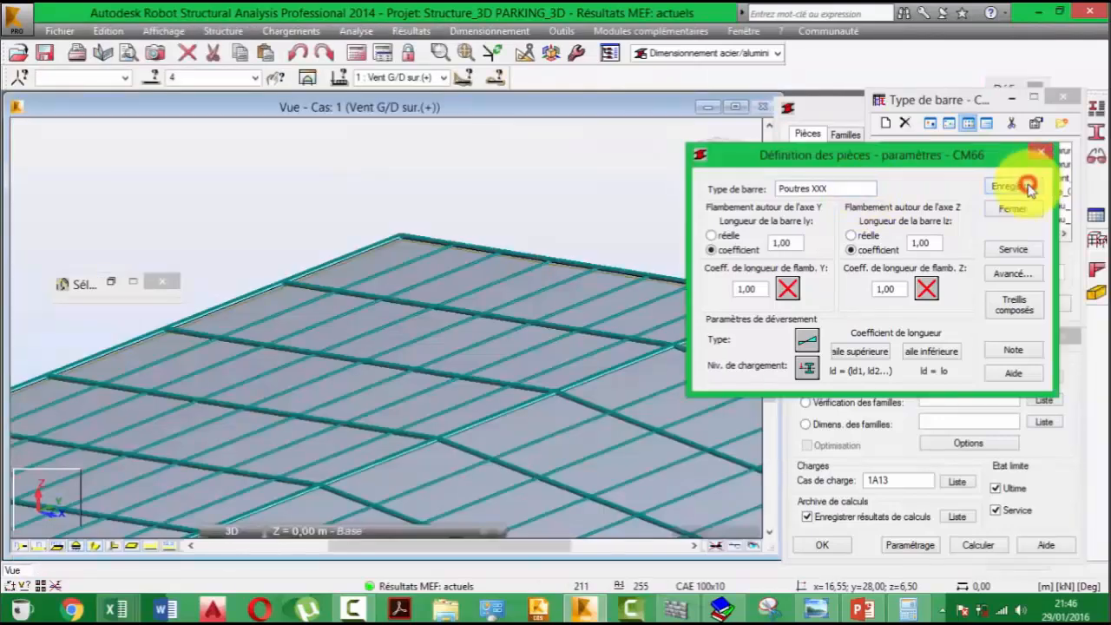
pyautogui.click(1044, 154)
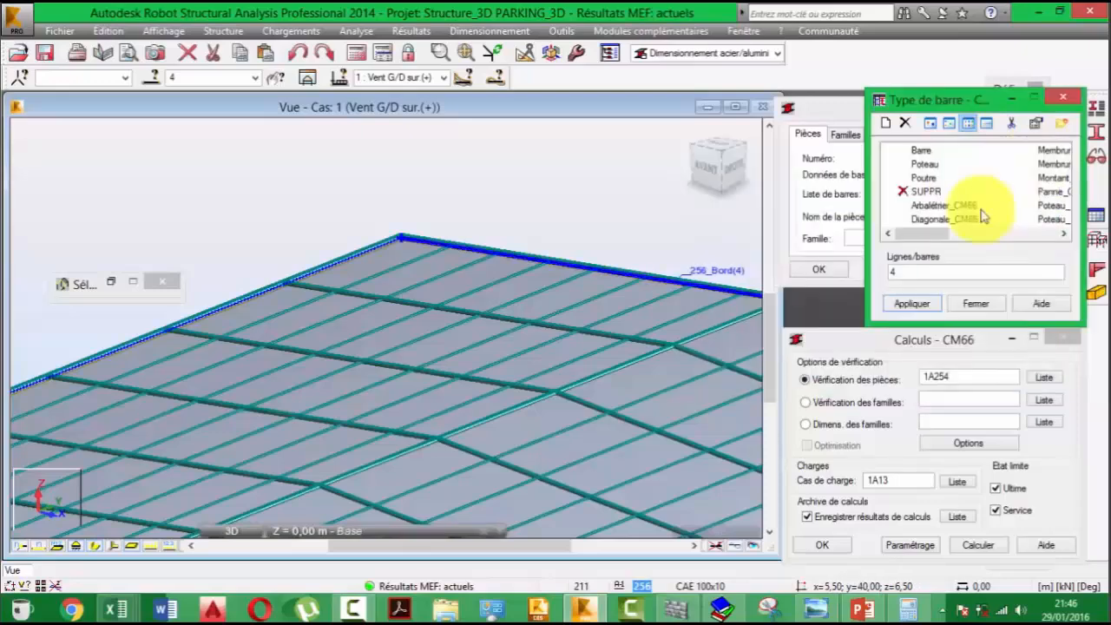
# - Restore the Selection window and add sloping beam 8 to the already selected bar 4
pyautogui.moveTo(939, 233); pyautogui.dragTo(1072, 227)
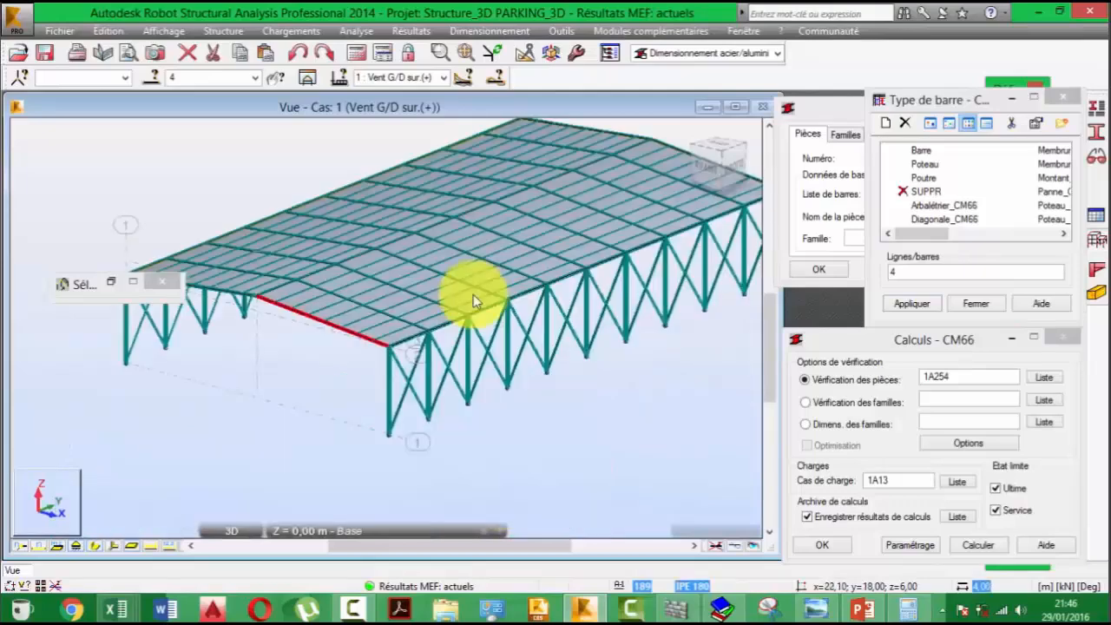
pyautogui.moveTo(473, 294); pyautogui.dragTo(316, 424, button='middle')
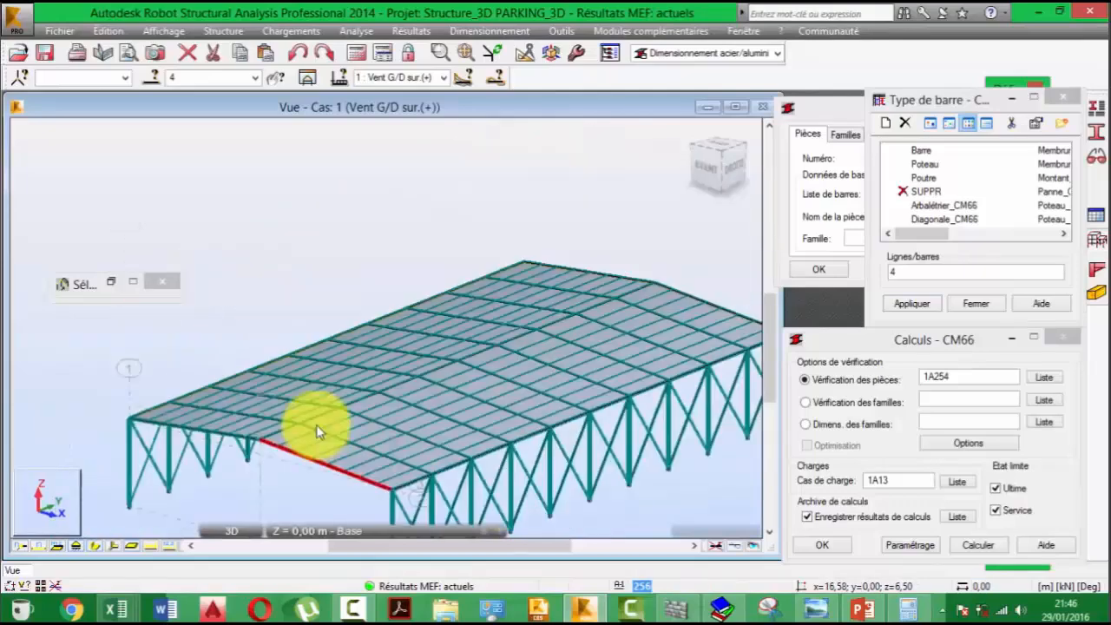
pyautogui.scroll(2, 316, 425)
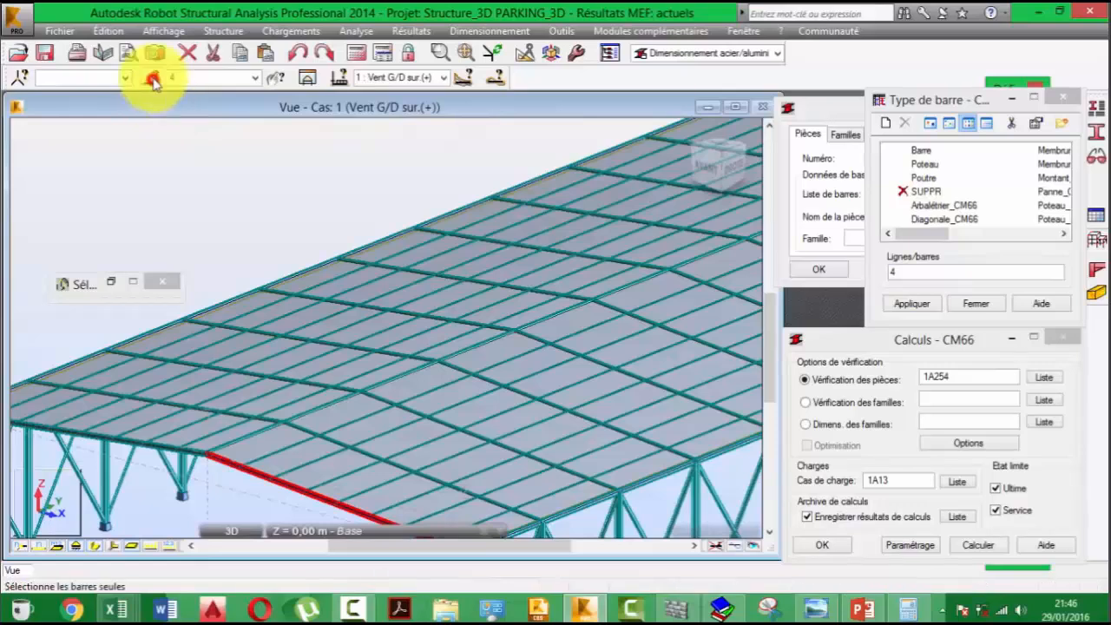
pyautogui.click(107, 293)
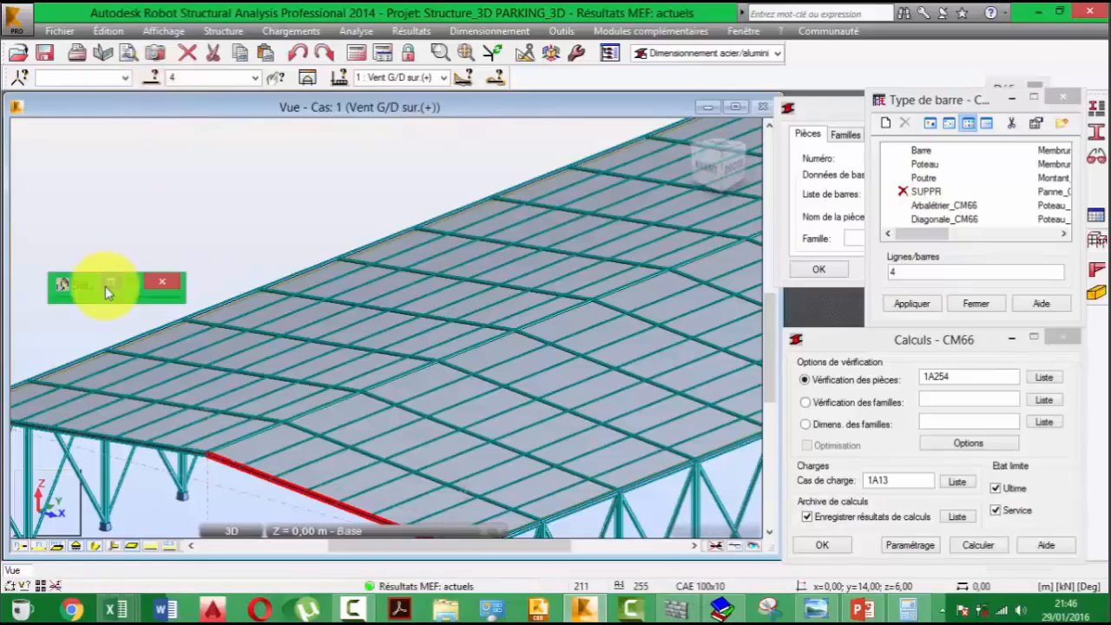
pyautogui.click(110, 285)
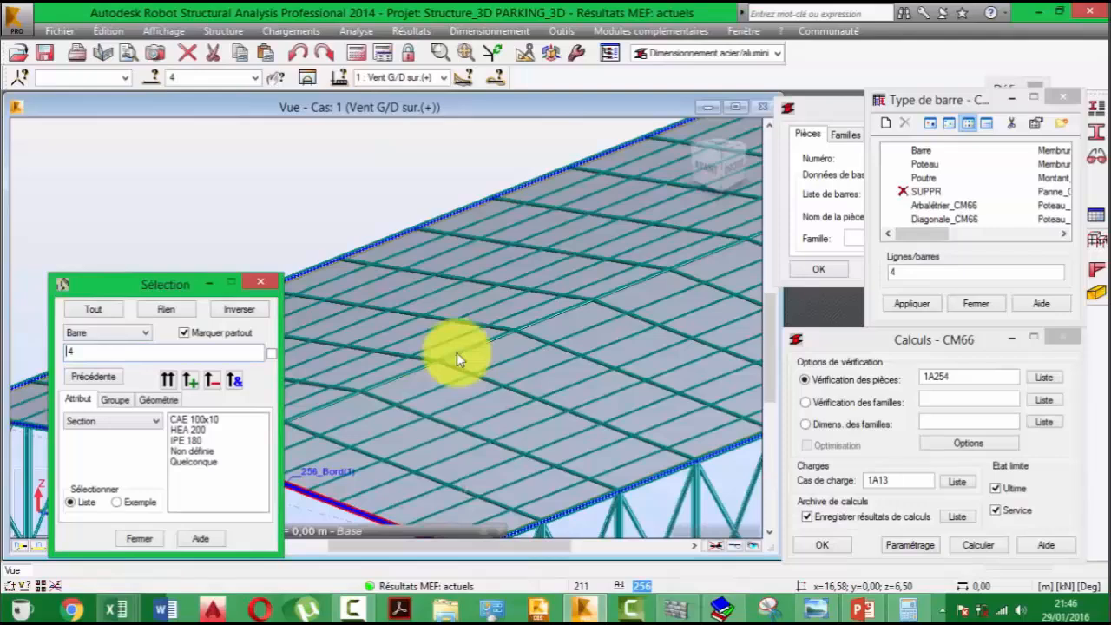
pyautogui.moveTo(456, 352); pyautogui.dragTo(496, 222, button='middle')
pyautogui.keyDown('ctrl'); pyautogui.click(396, 315); pyautogui.keyUp('ctrl')
pyautogui.scroll(-1, 390, 286)
pyautogui.moveTo(390, 286); pyautogui.dragTo(586, 306, button='middle')
# - Add sloping beams 3, 7, 11, 15, 12 and 16 to the current bar selection
pyautogui.keyDown('ctrl'); pyautogui.click(437, 331); pyautogui.keyUp('ctrl')
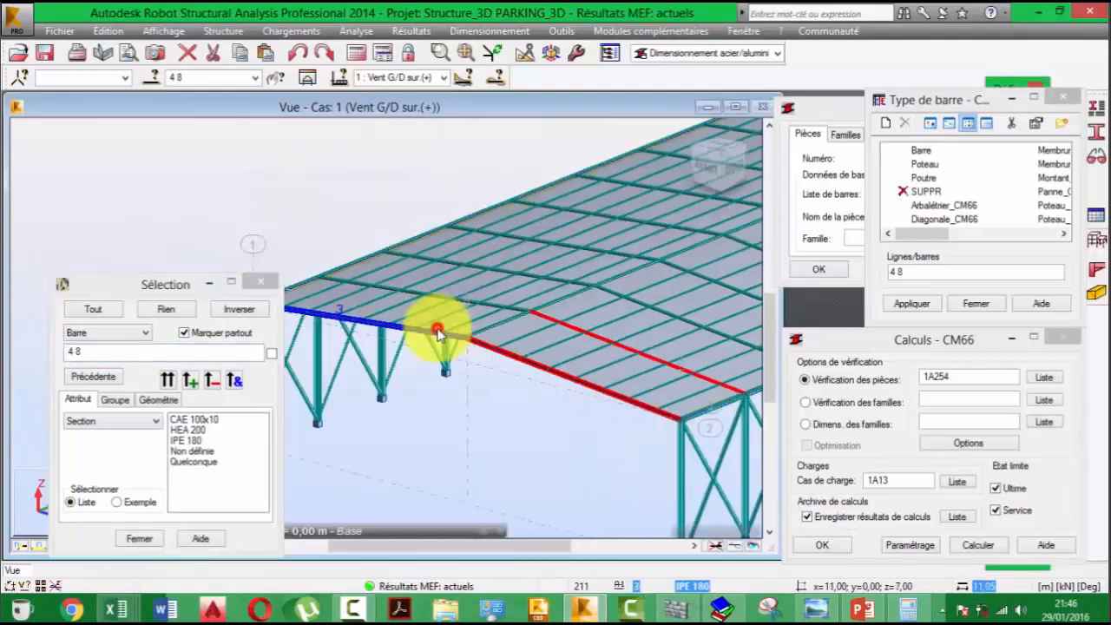
pyautogui.keyDown('ctrl'); pyautogui.click(495, 304); pyautogui.keyUp('ctrl')
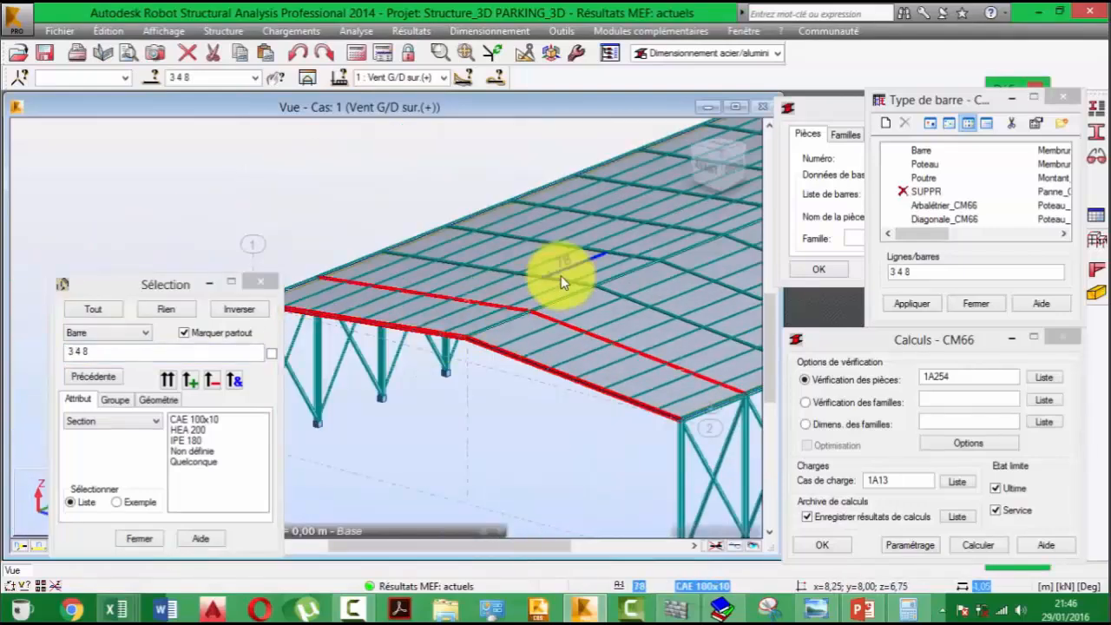
pyautogui.keyDown('ctrl'); pyautogui.click(561, 275); pyautogui.keyUp('ctrl')
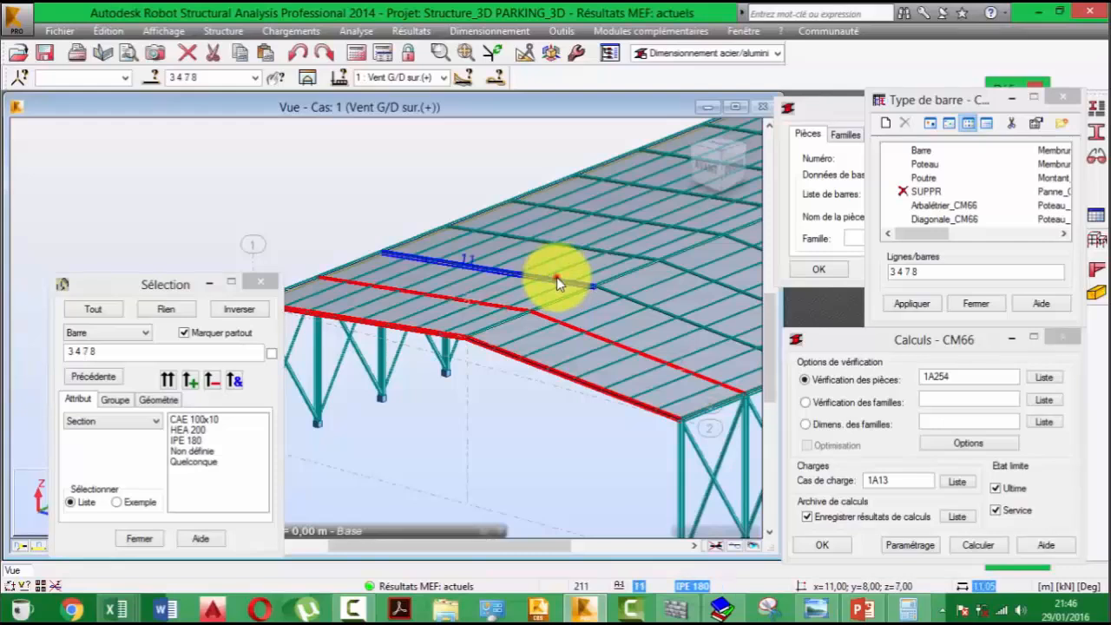
pyautogui.keyDown('ctrl'); pyautogui.click(557, 276); pyautogui.keyUp('ctrl')
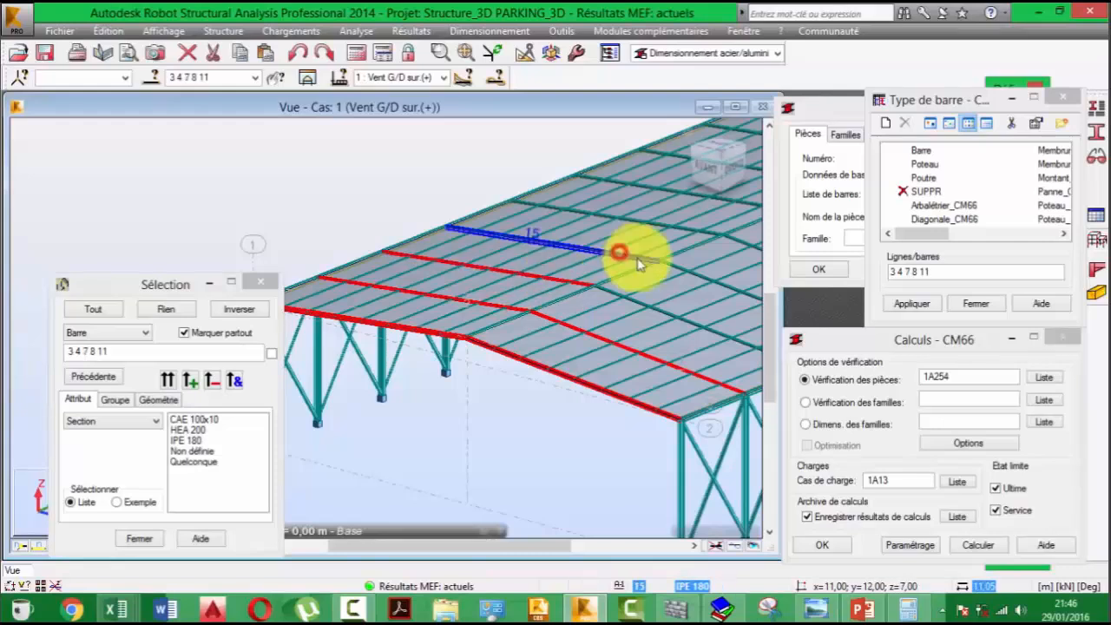
pyautogui.keyDown('ctrl'); pyautogui.click(618, 253); pyautogui.keyUp('ctrl')
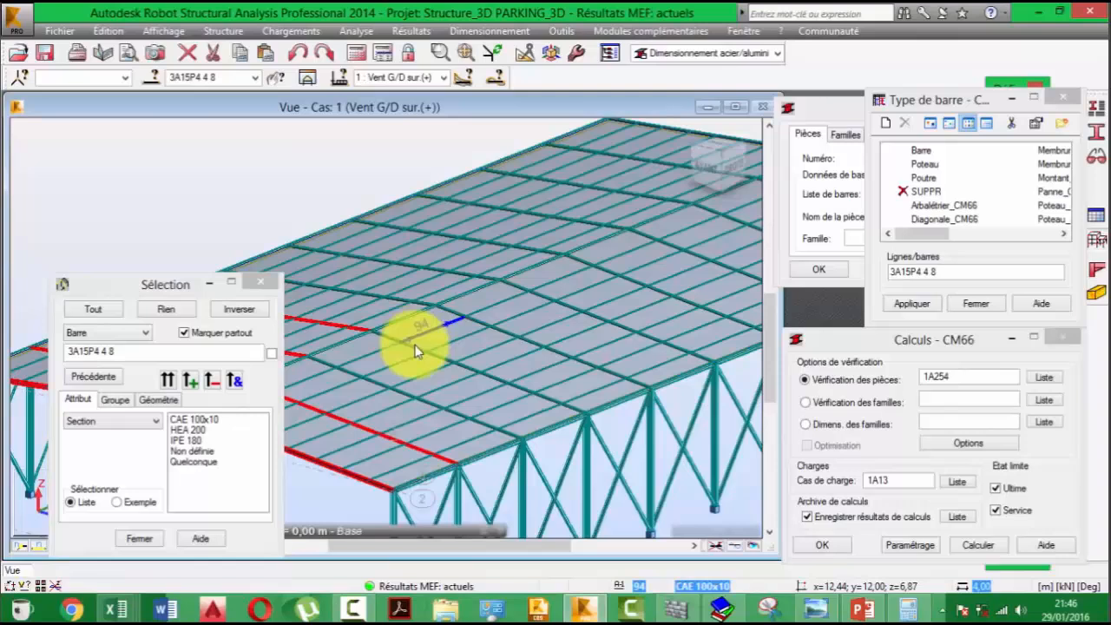
pyautogui.keyDown('ctrl'); pyautogui.click(417, 348); pyautogui.keyUp('ctrl')
pyautogui.keyDown('ctrl'); pyautogui.click(378, 380); pyautogui.keyUp('ctrl')
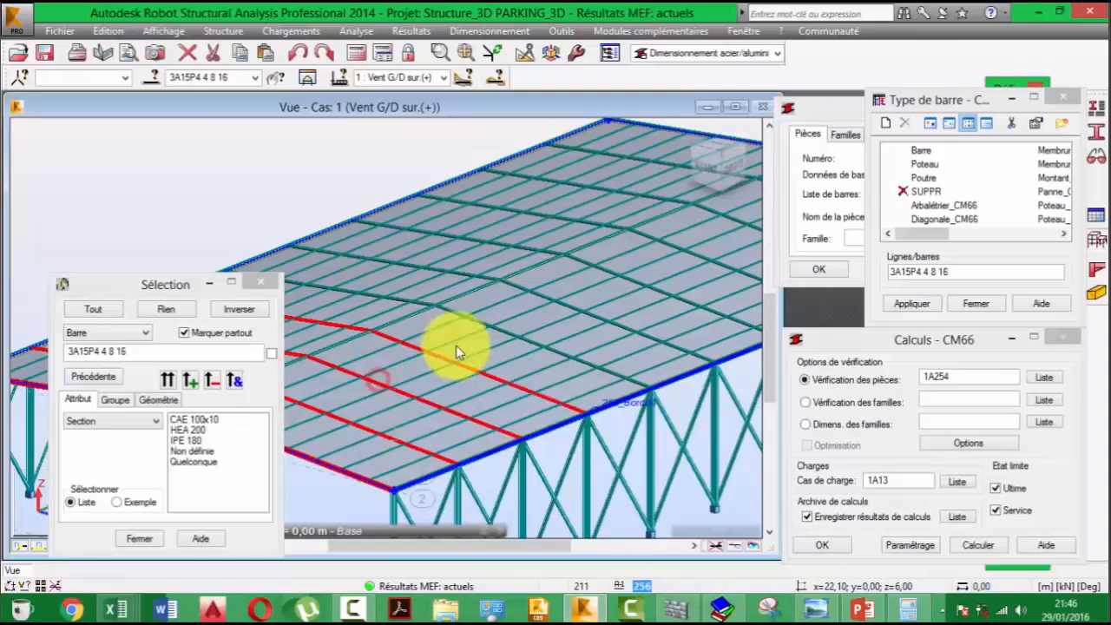
# - Extend the bar selection with both slopes of the next frames, beams 19, 20, 23, 24, 27 and 28
pyautogui.keyDown('ctrl'); pyautogui.click(476, 323); pyautogui.keyUp('ctrl')
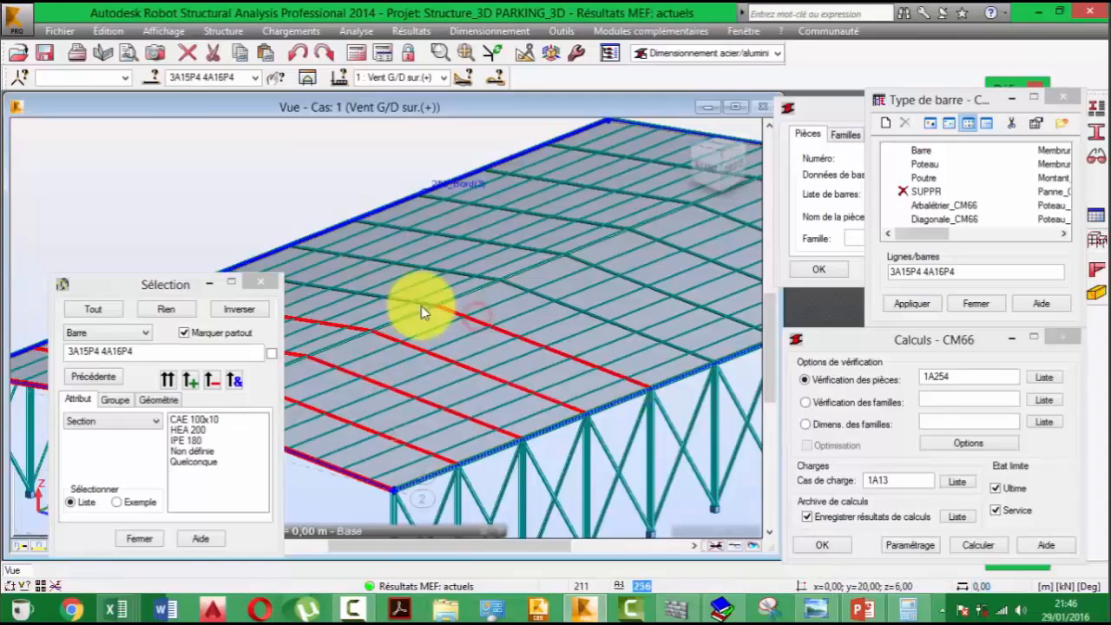
pyautogui.keyDown('ctrl'); pyautogui.click(414, 303); pyautogui.keyUp('ctrl')
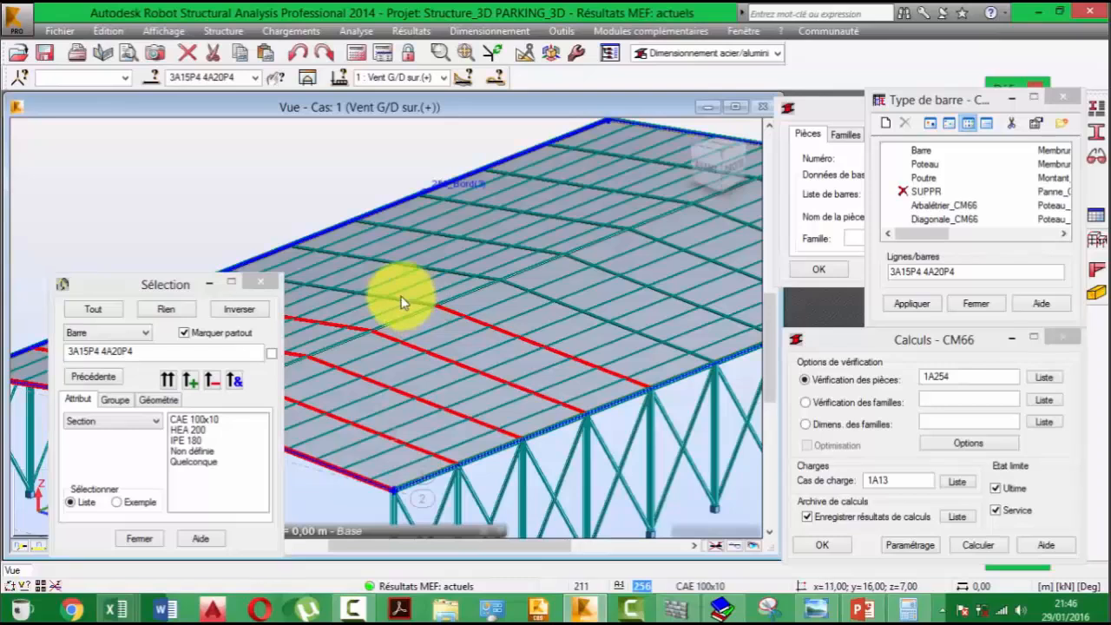
pyautogui.keyDown('ctrl'); pyautogui.click(517, 287); pyautogui.keyUp('ctrl')
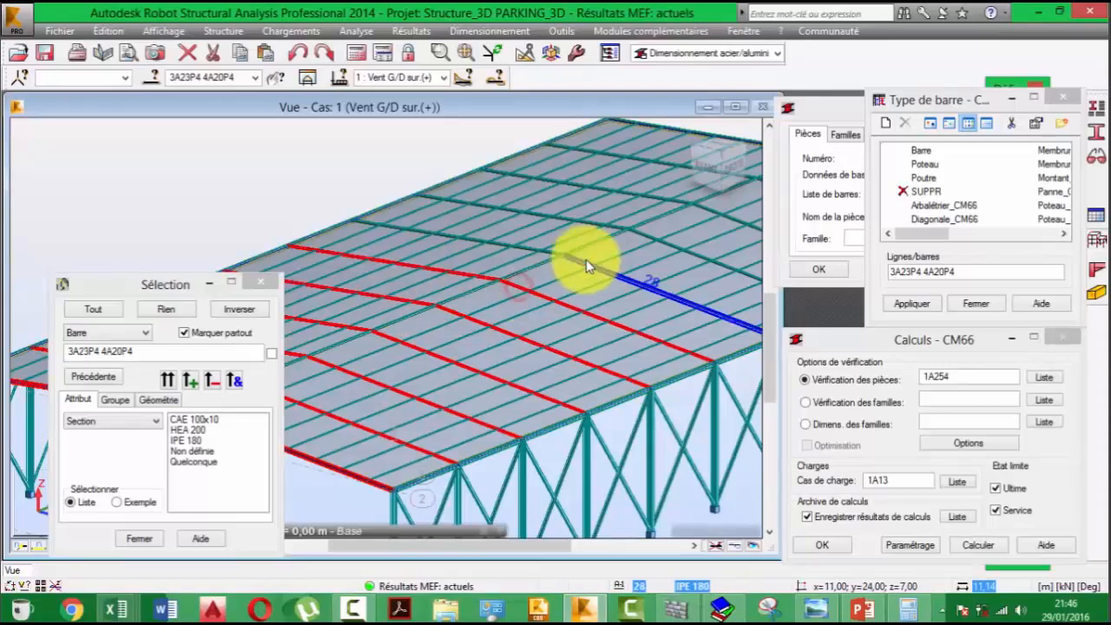
pyautogui.keyDown('ctrl'); pyautogui.click(584, 260); pyautogui.keyUp('ctrl')
pyautogui.keyDown('ctrl'); pyautogui.click(584, 260); pyautogui.keyUp('ctrl')
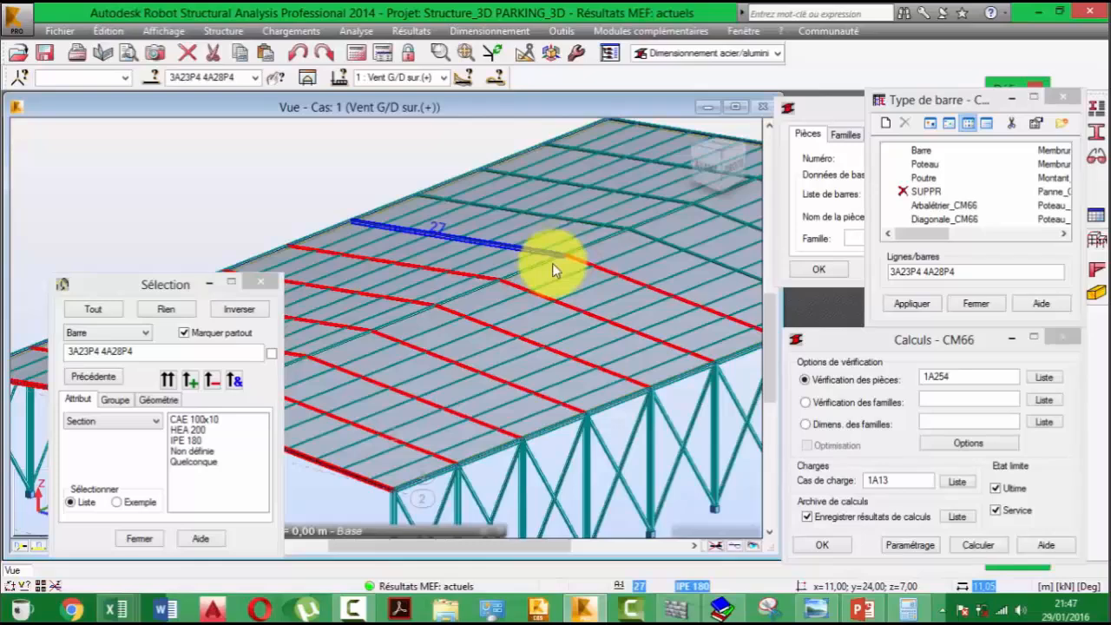
pyautogui.scroll(2, 552, 263)
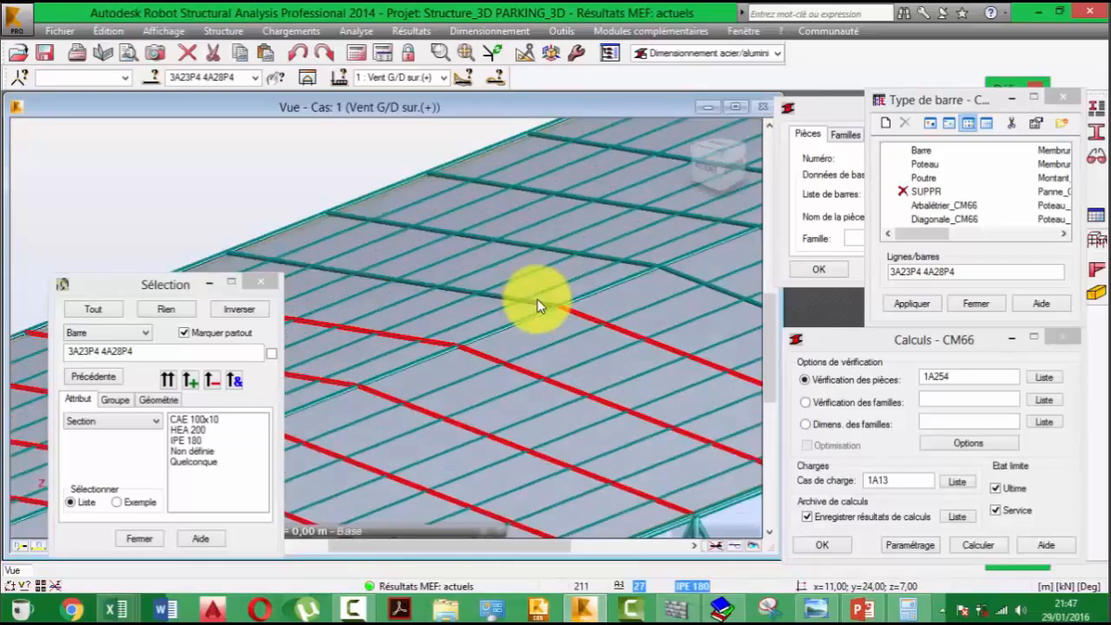
pyautogui.keyDown('ctrl'); pyautogui.click(532, 299); pyautogui.keyUp('ctrl')
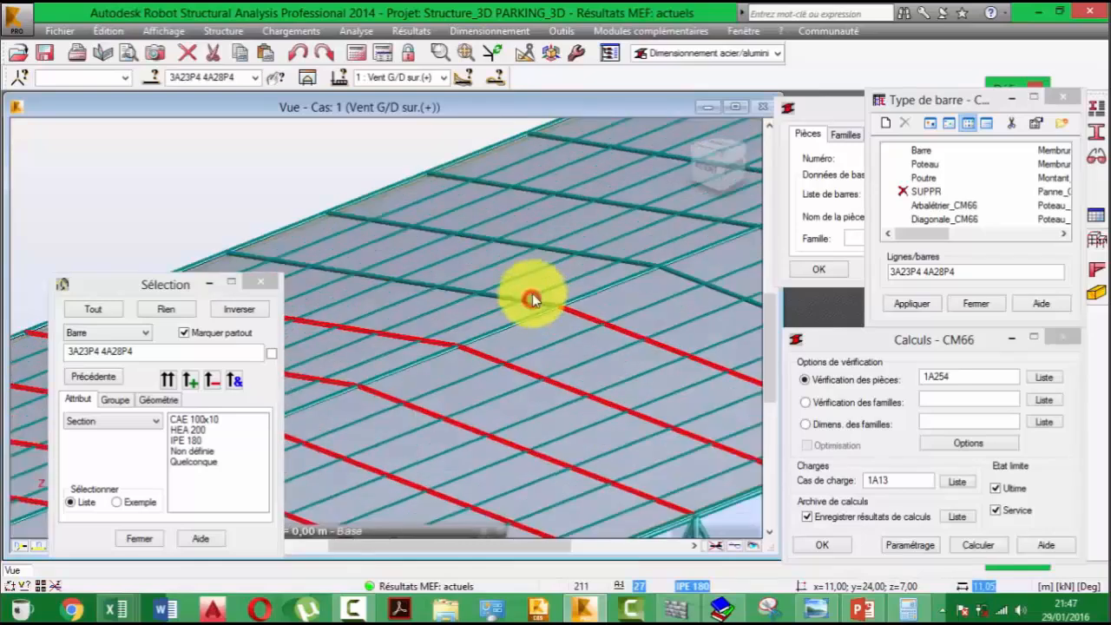
pyautogui.scroll(-1, 532, 298)
# - Complete the selection with the sloping beams of the remaining frames up to end beams 43 and 44
pyautogui.keyDown('ctrl'); pyautogui.click(393, 371); pyautogui.keyUp('ctrl')
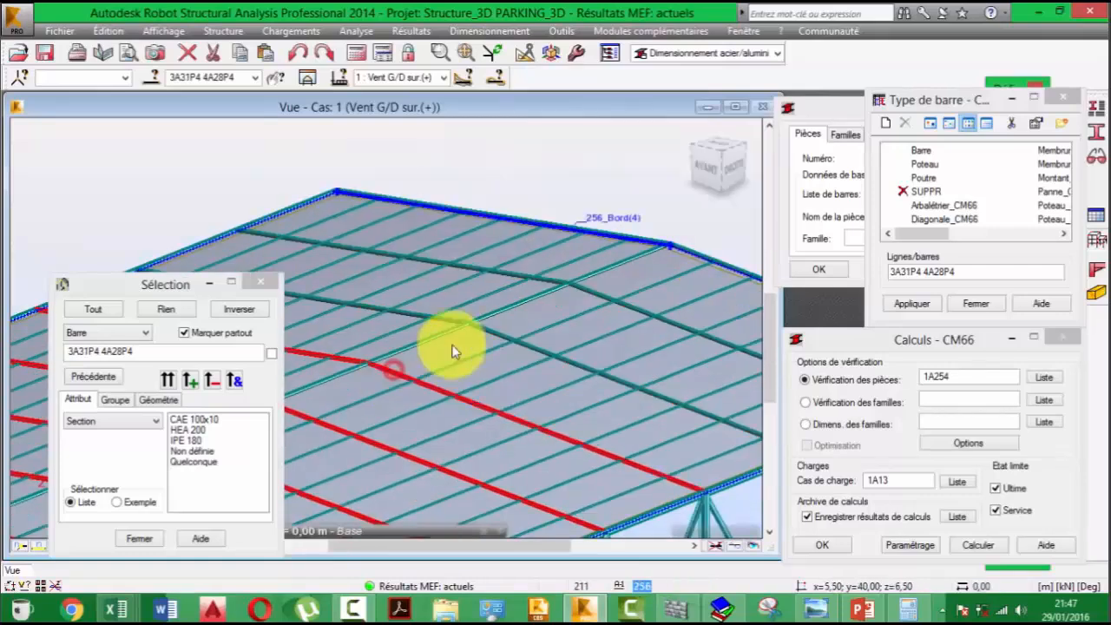
pyautogui.keyDown('ctrl'); pyautogui.click(512, 345); pyautogui.keyUp('ctrl')
pyautogui.keyDown('ctrl'); pyautogui.click(491, 336); pyautogui.keyUp('ctrl')
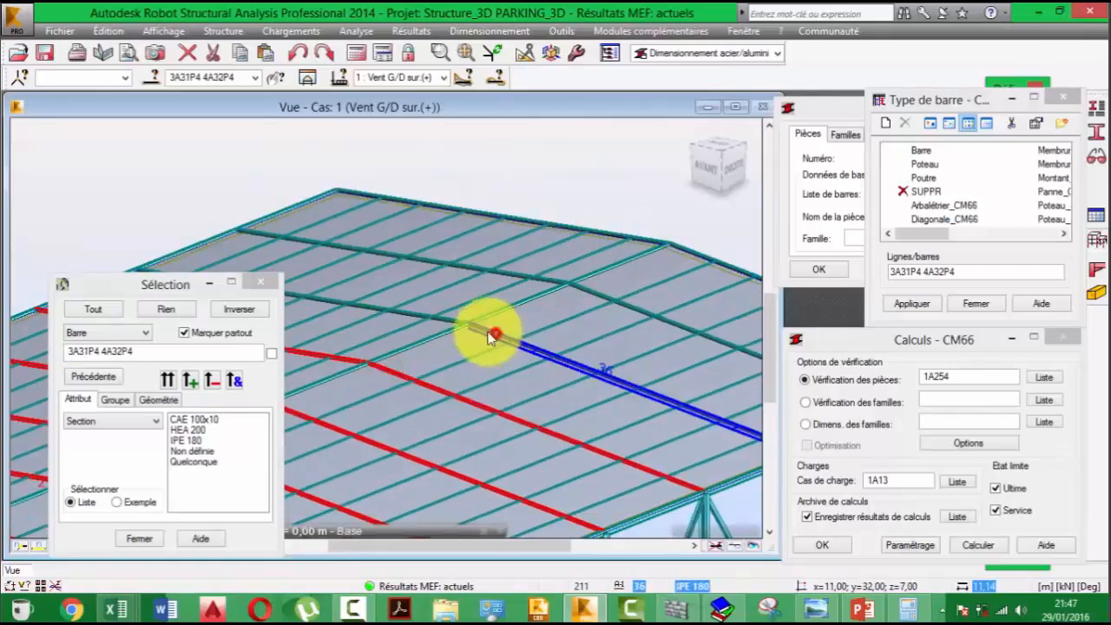
pyautogui.keyDown('ctrl'); pyautogui.click(445, 319); pyautogui.keyUp('ctrl')
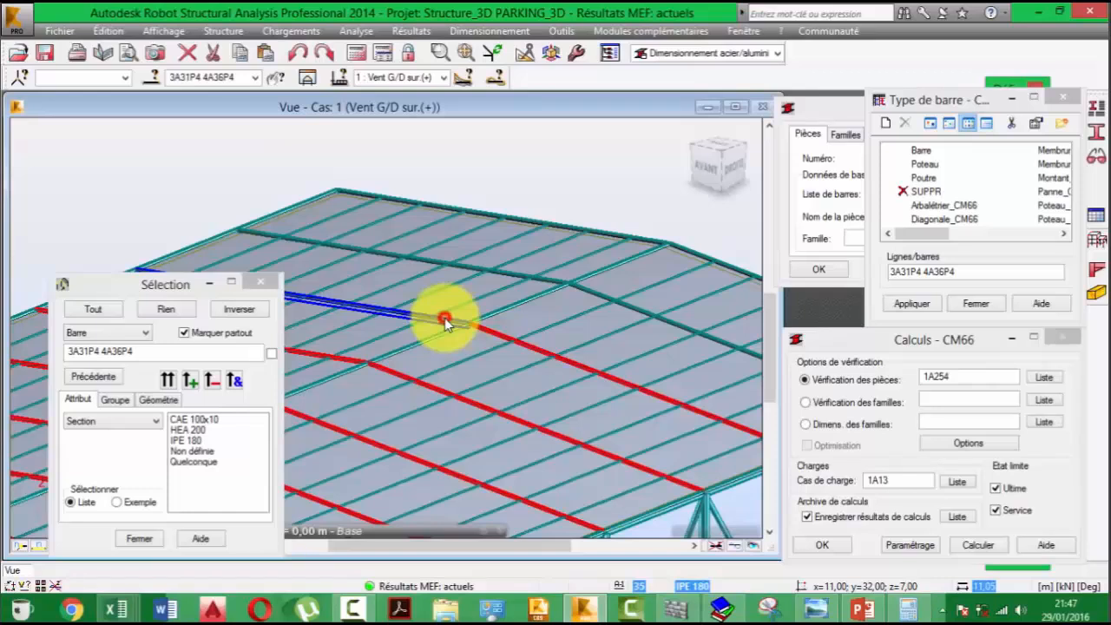
pyautogui.moveTo(553, 290); pyautogui.dragTo(483, 360, button='middle')
pyautogui.keyDown('ctrl'); pyautogui.click(517, 359); pyautogui.keyUp('ctrl')
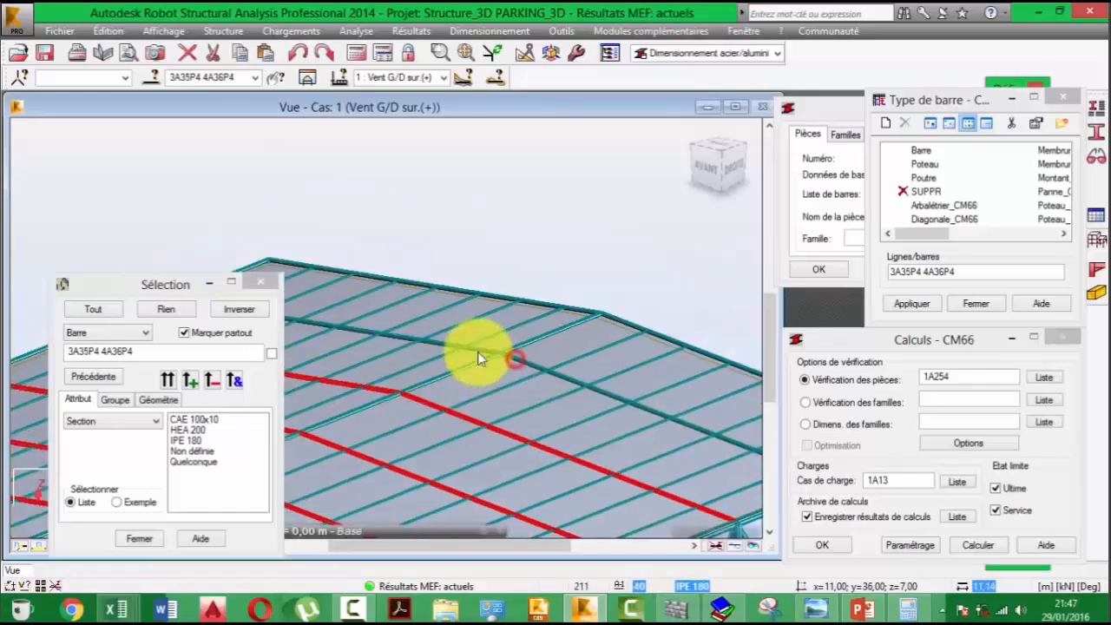
pyautogui.keyDown('ctrl'); pyautogui.click(477, 351); pyautogui.keyUp('ctrl')
pyautogui.keyDown('ctrl'); pyautogui.click(622, 323); pyautogui.keyUp('ctrl')
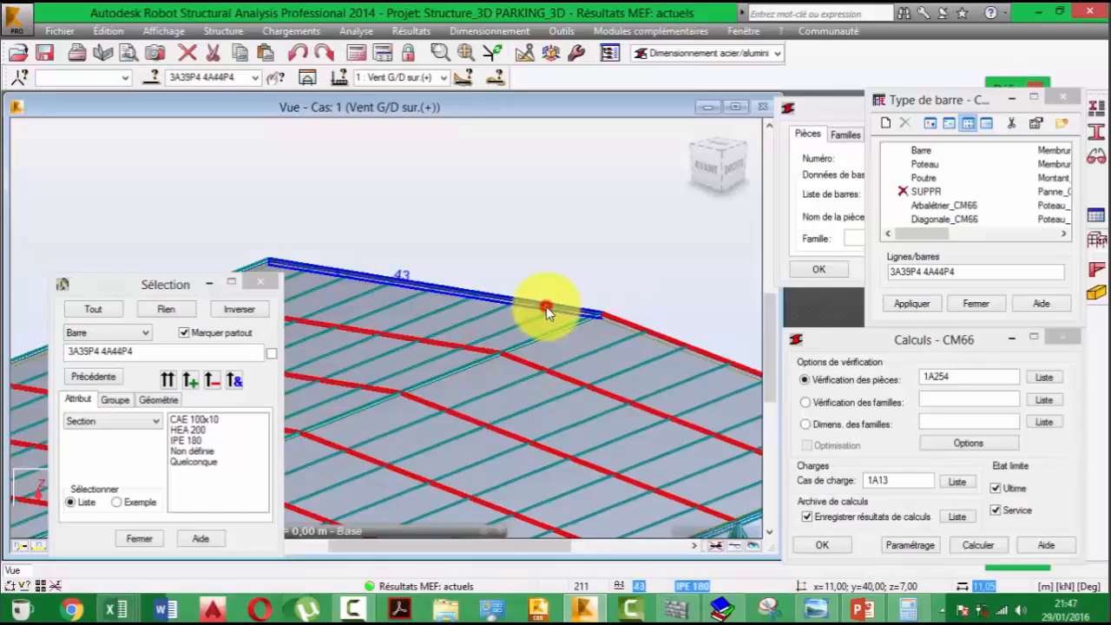
pyautogui.keyDown('ctrl'); pyautogui.click(545, 309); pyautogui.keyUp('ctrl')
pyautogui.scroll(-1, 554, 320)
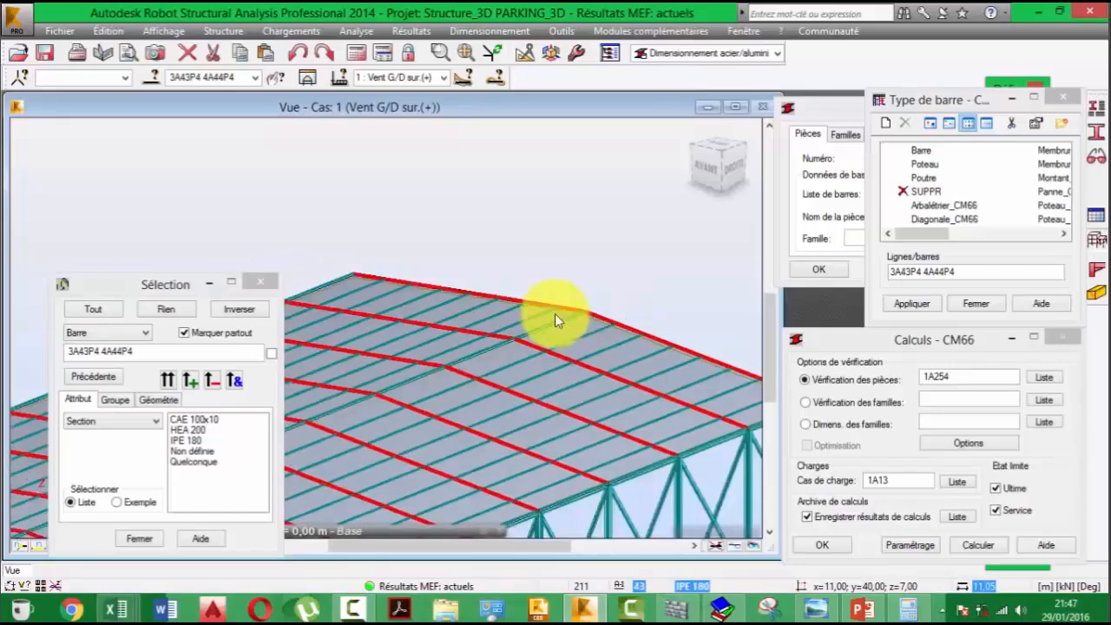
pyautogui.scroll(-3, 555, 313)
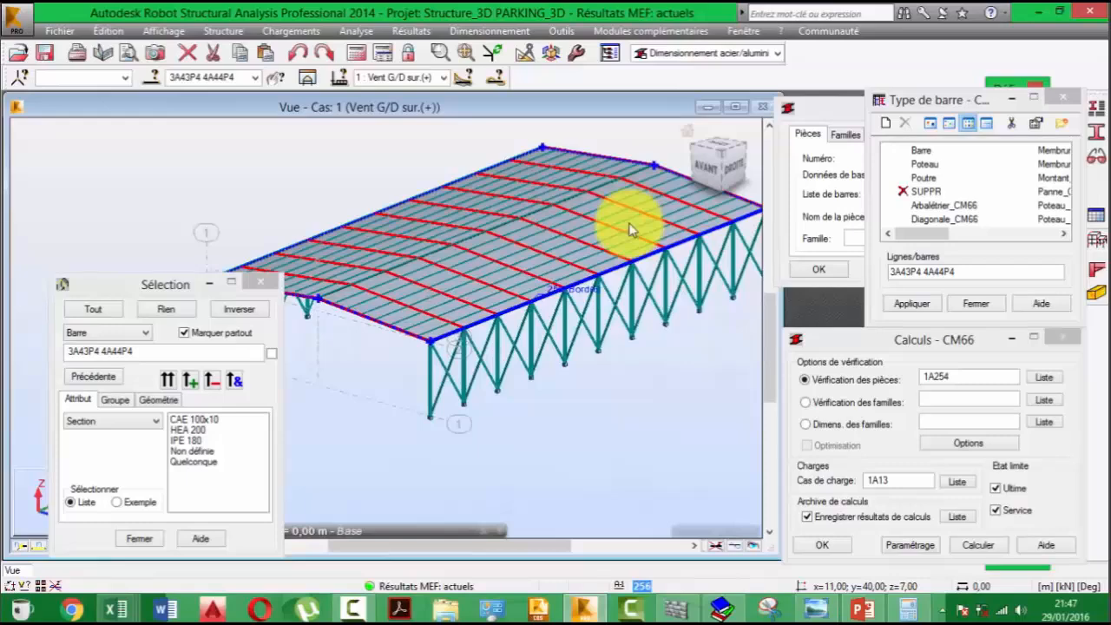
# - Assign the Poutres XXX type to the selected bars 3A43P4 4A44P4 and close the bar type and Selection windows
pyautogui.moveTo(631, 230); pyautogui.dragTo(665, 306, button='middle')
pyautogui.click(176, 357)
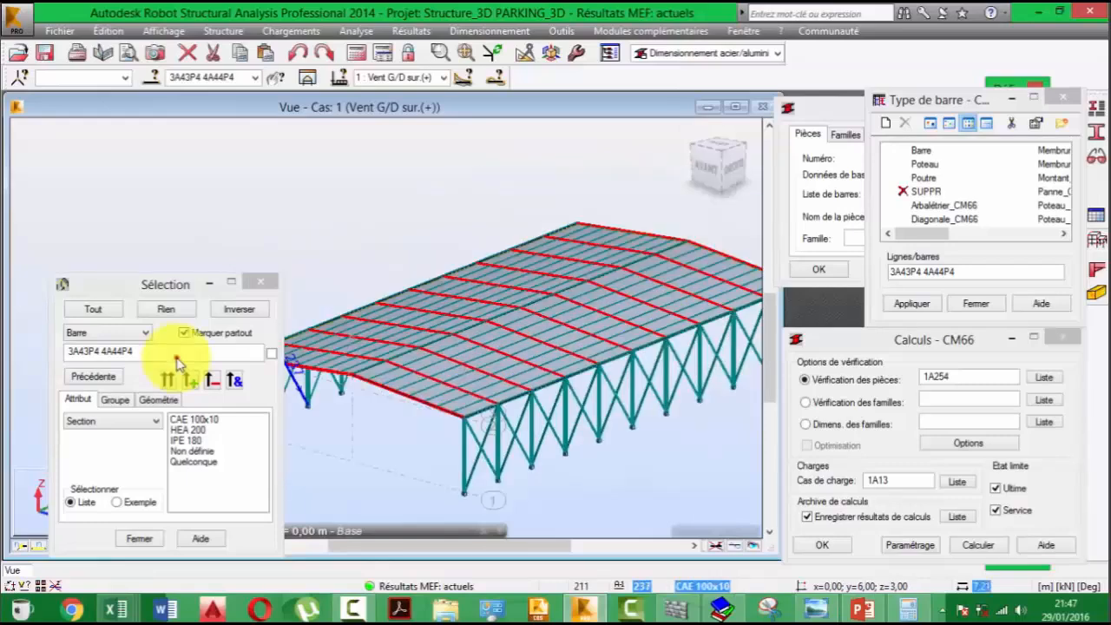
pyautogui.click(978, 270)
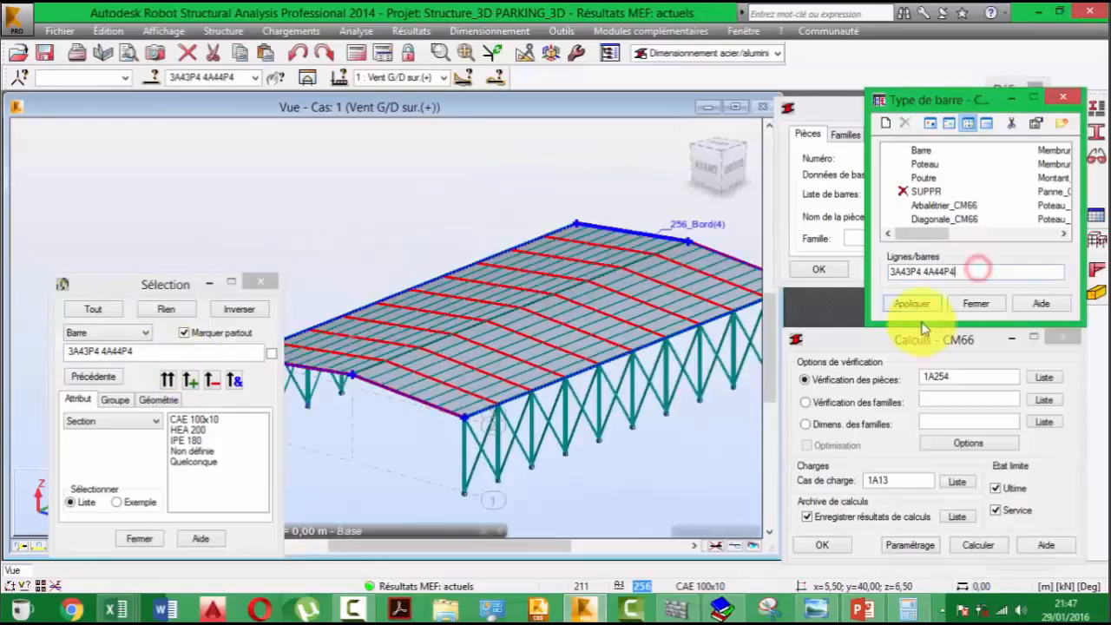
pyautogui.click(975, 303)
pyautogui.moveTo(655, 387); pyautogui.dragTo(628, 306, button='middle')
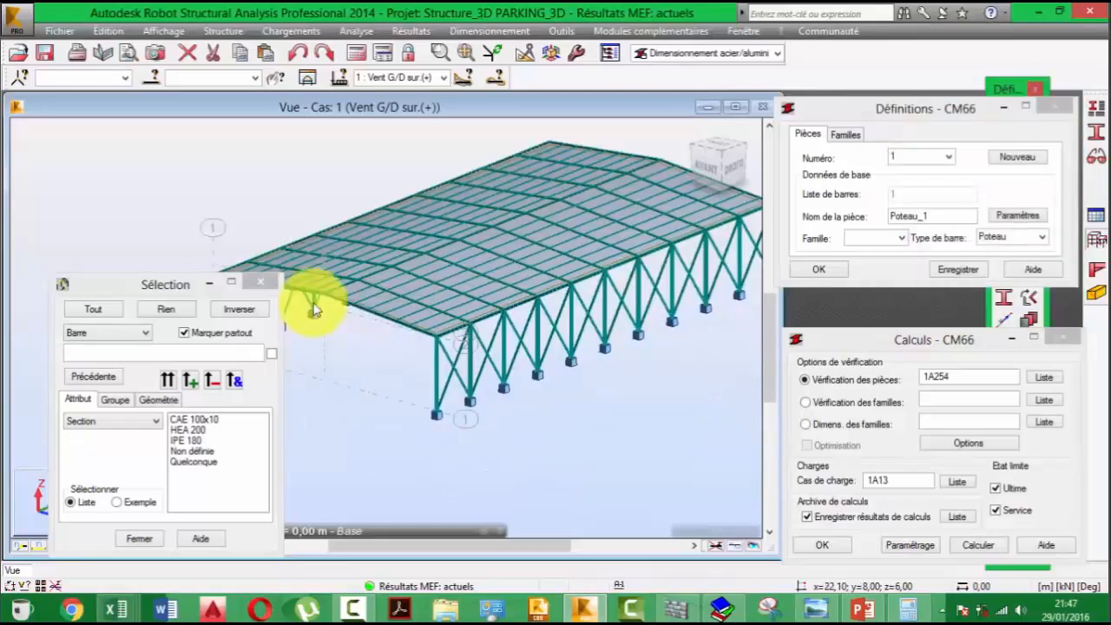
pyautogui.click(254, 279)
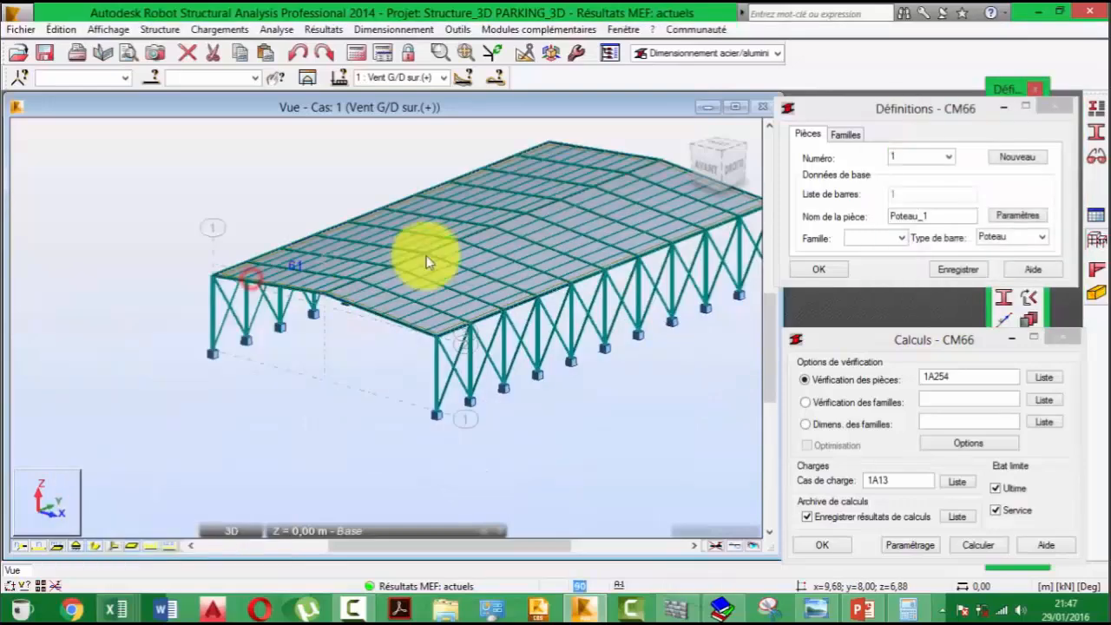
# - Select purlin 57 near the front corner of the roof and start a new CM66 bar type definition
pyautogui.moveTo(426, 262); pyautogui.dragTo(478, 325, button='middle')
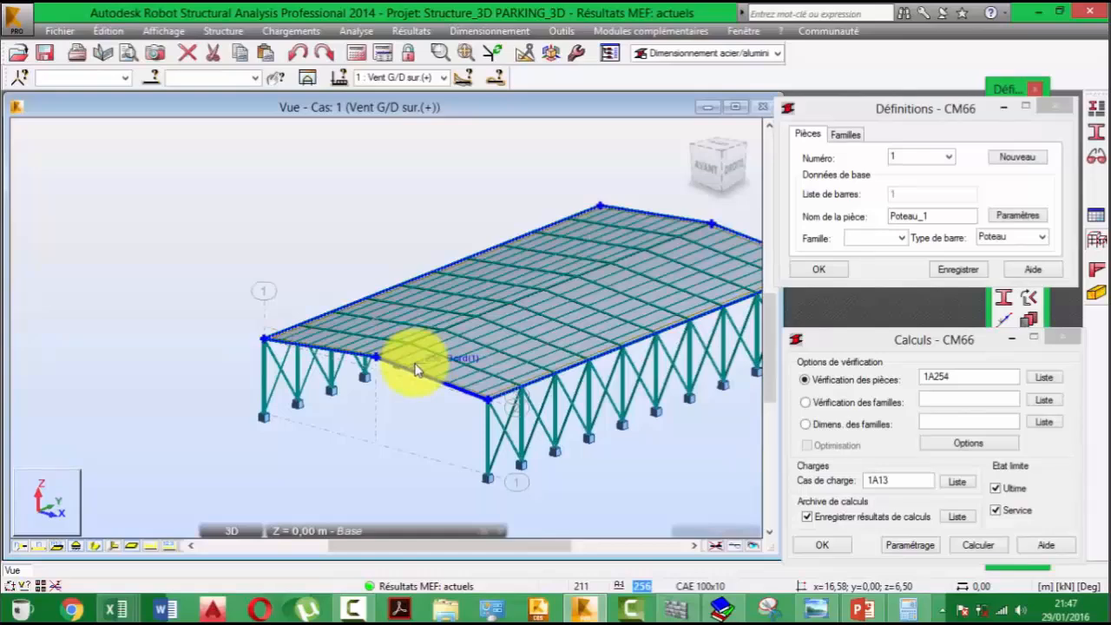
pyautogui.scroll(3, 277, 393)
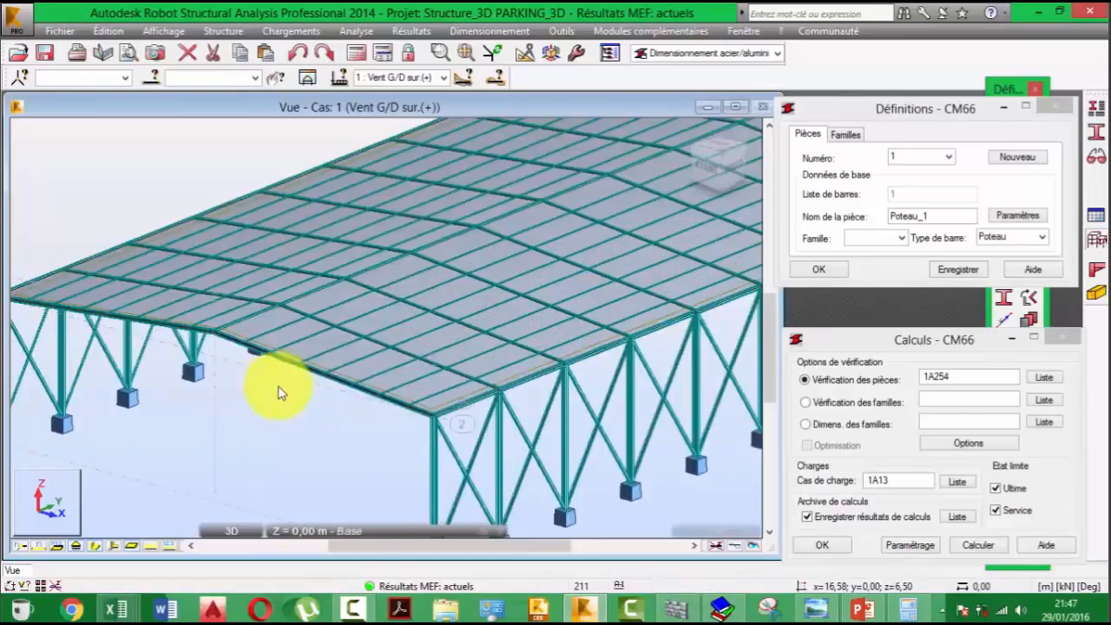
pyautogui.scroll(3, 395, 314)
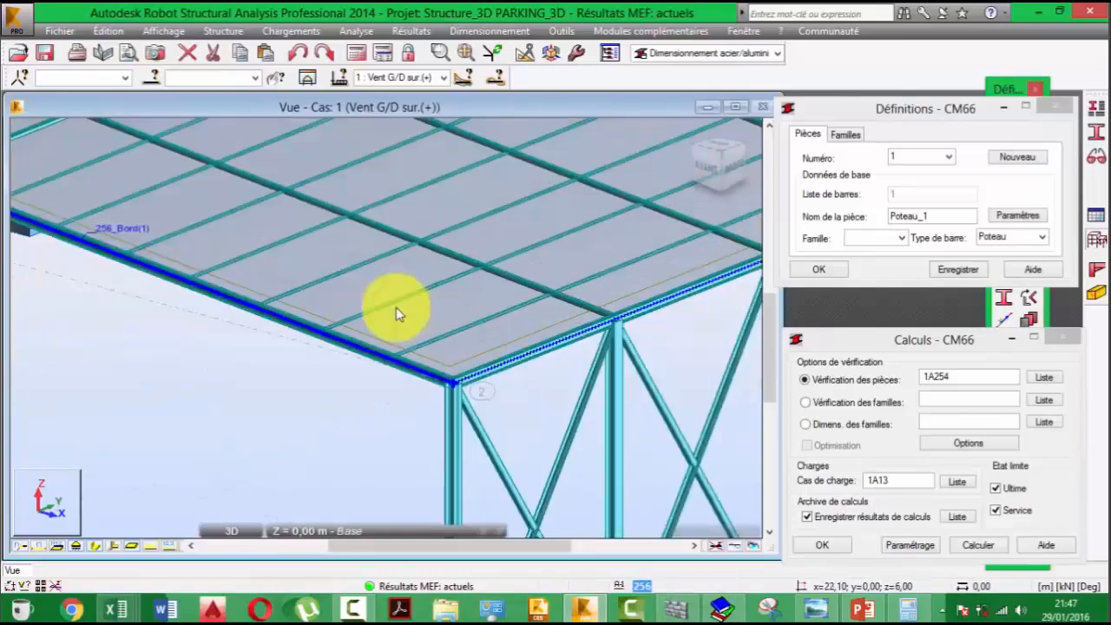
pyautogui.click(395, 302)
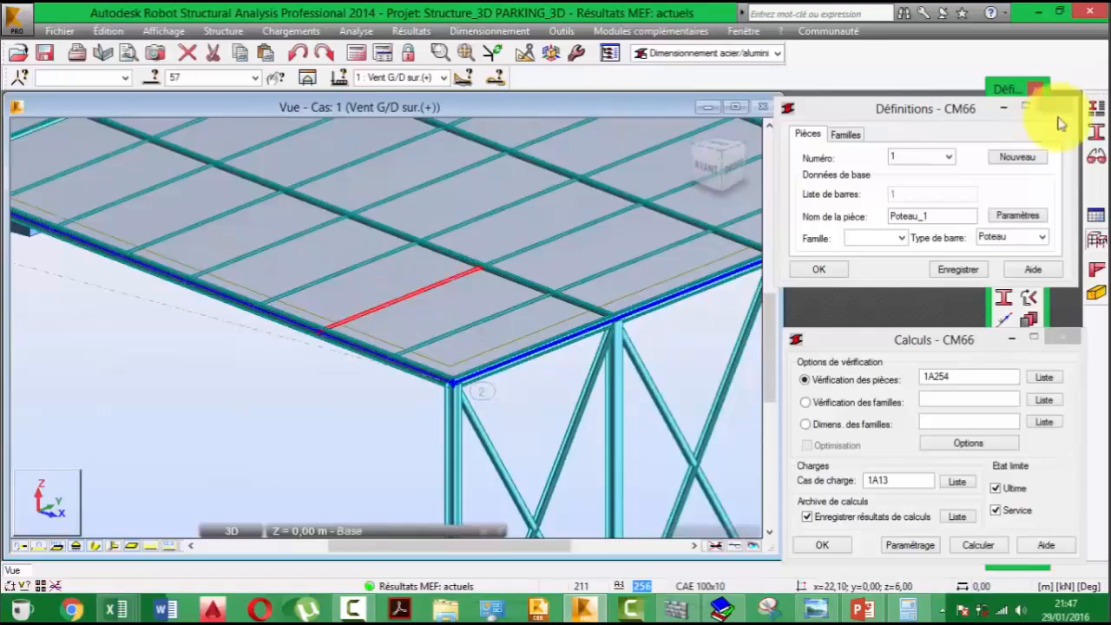
pyautogui.click(1096, 109)
pyautogui.click(889, 126)
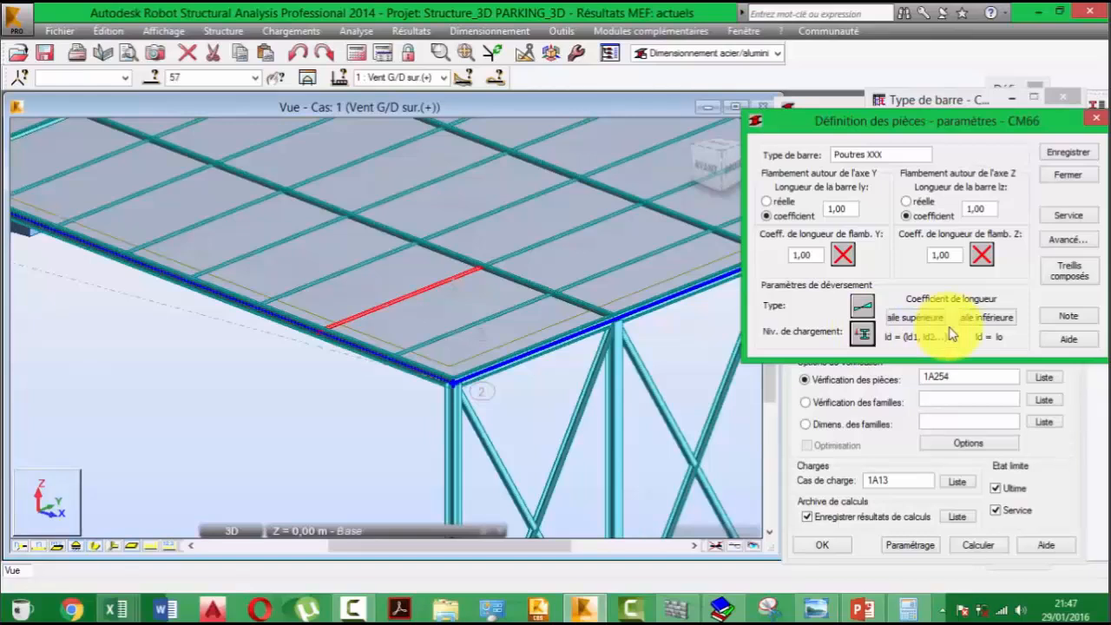
# - Set the lateral-buckling length coefficient to ld = lo for the upper flange and keep ld = lo for the lower flange
pyautogui.click(914, 318)
pyautogui.click(992, 169)
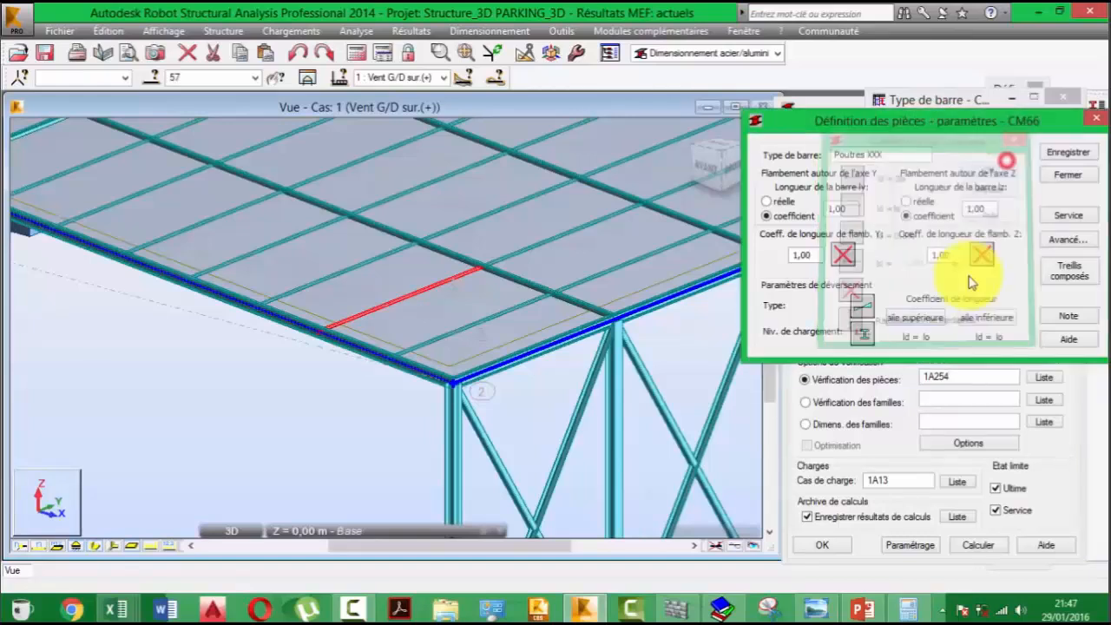
pyautogui.click(987, 316)
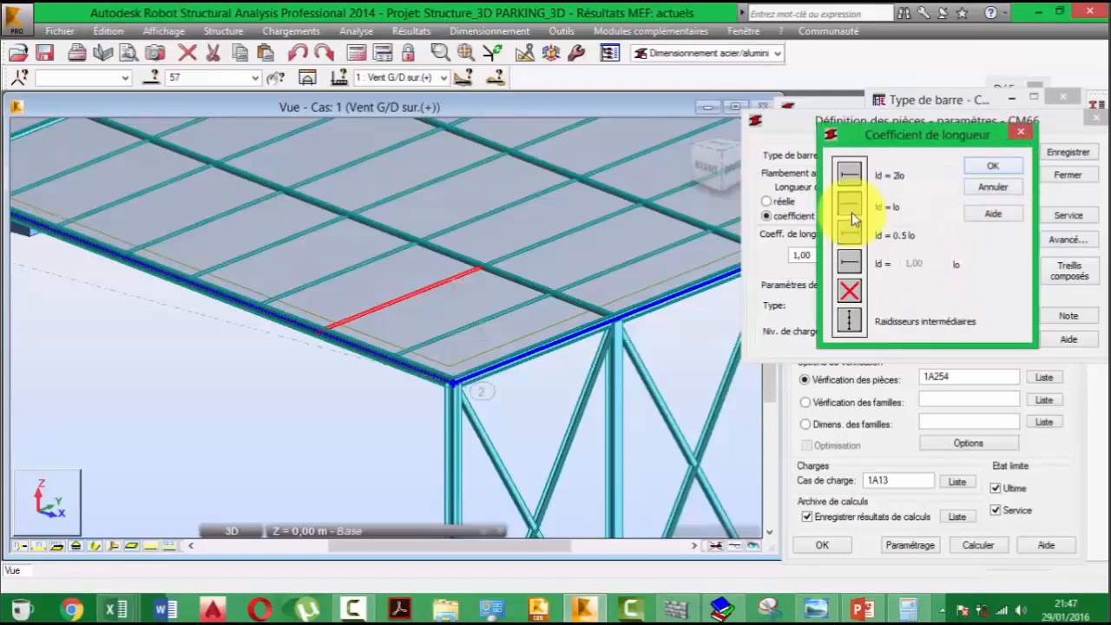
pyautogui.click(998, 166)
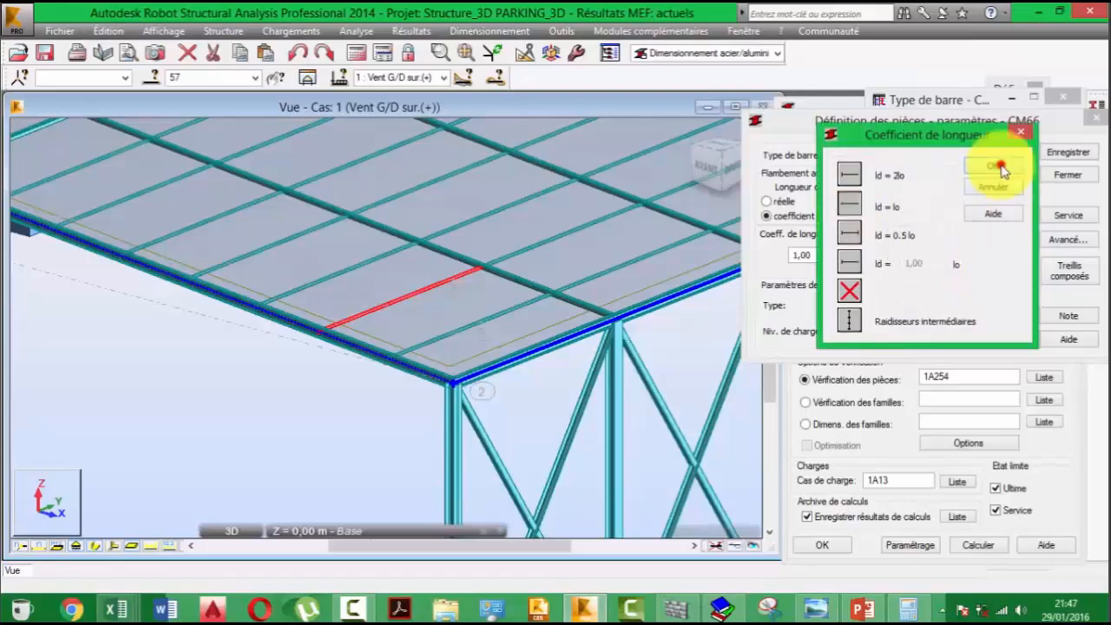
# - Name the new bar type Pannes, check its service displacement limits, and save and close the definition
pyautogui.moveTo(886, 153); pyautogui.dragTo(808, 157)
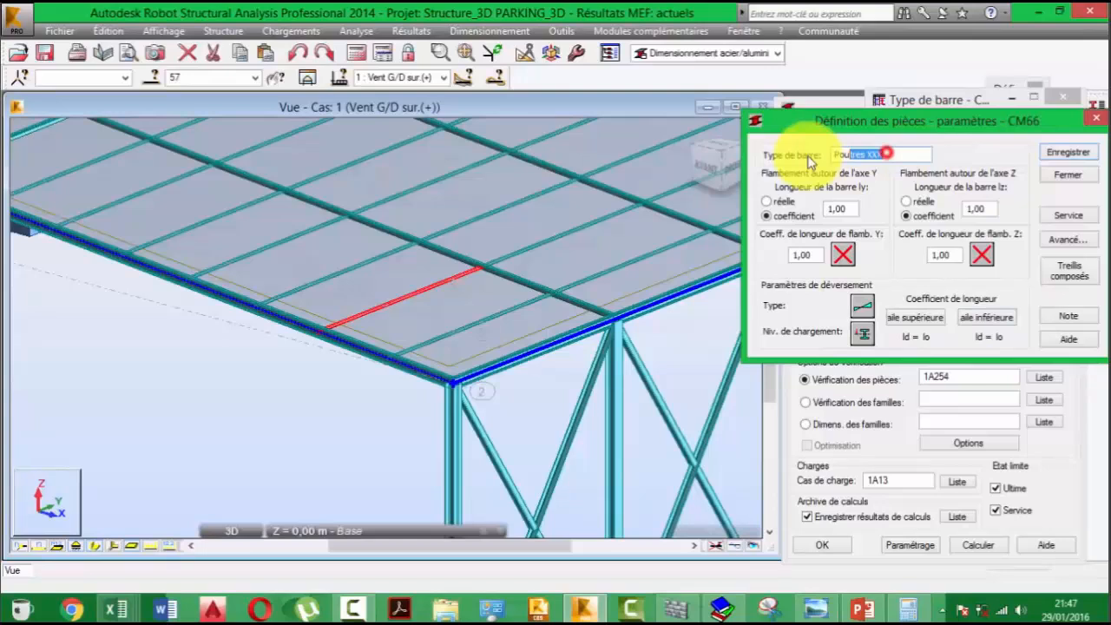
pyautogui.write('Pannes')
pyautogui.click(1080, 219)
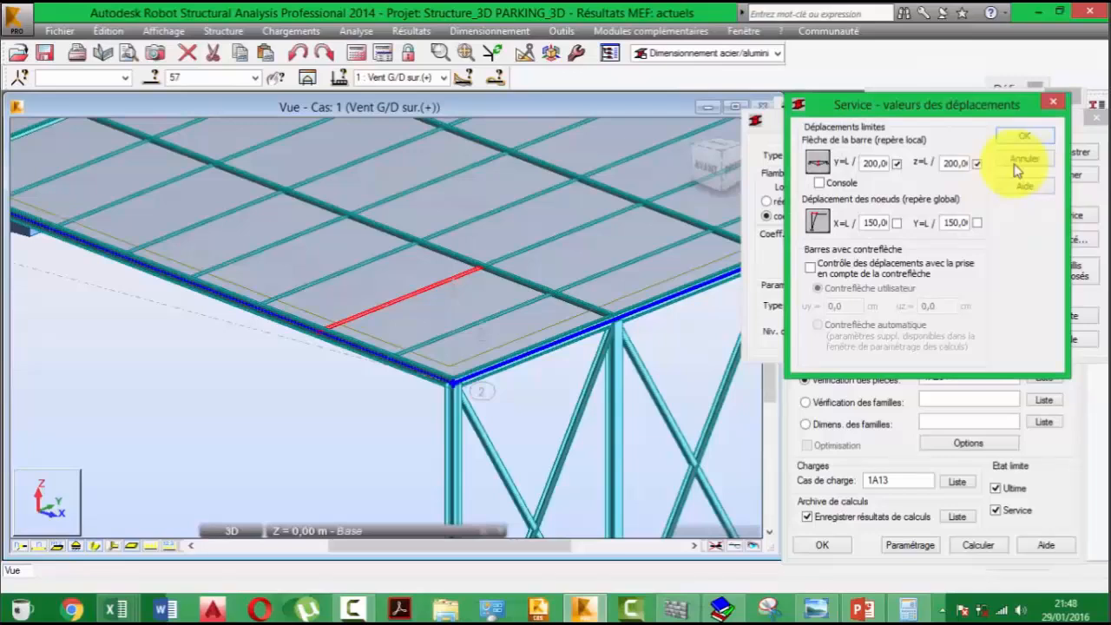
pyautogui.click(1055, 103)
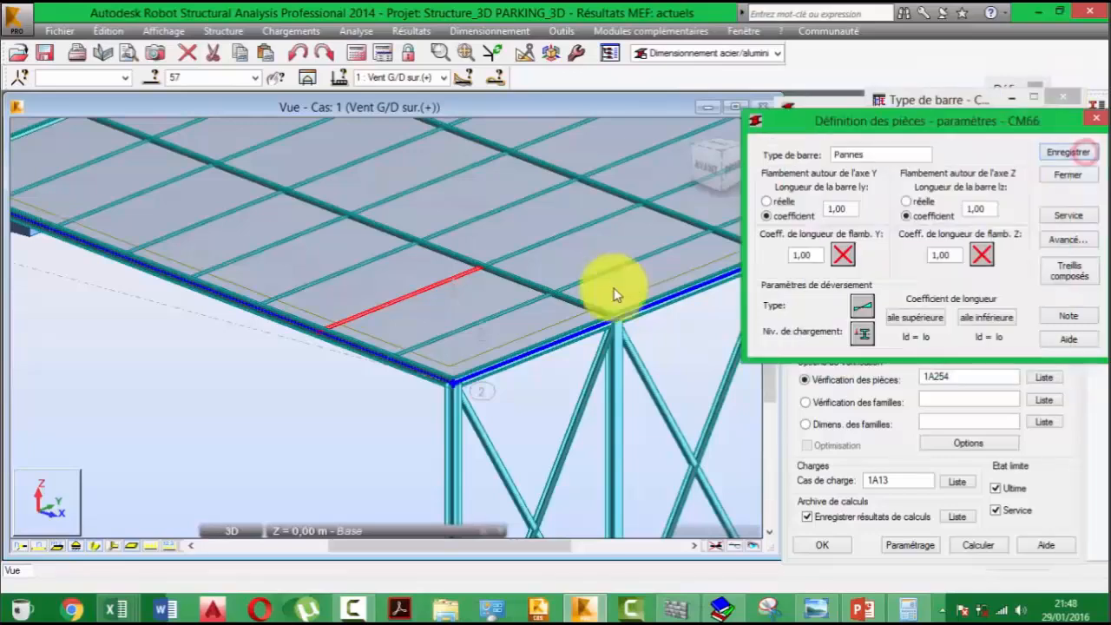
pyautogui.click(1067, 174)
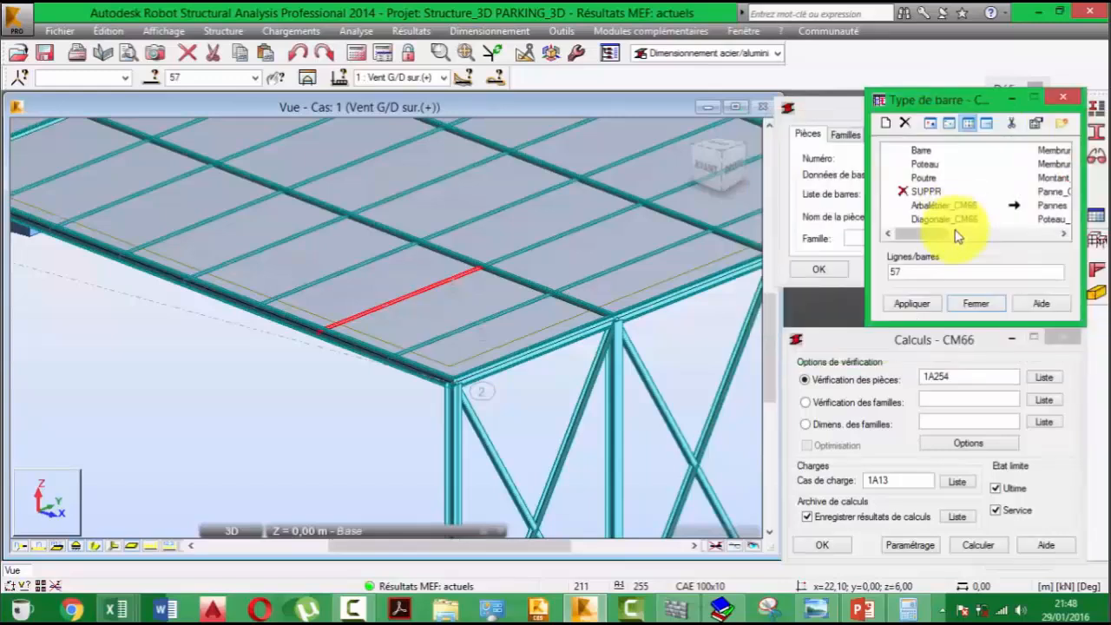
pyautogui.moveTo(925, 232)
pyautogui.mouseDown()
pyautogui.moveTo(985, 239)
pyautogui.moveTo(920, 239)
pyautogui.mouseUp()
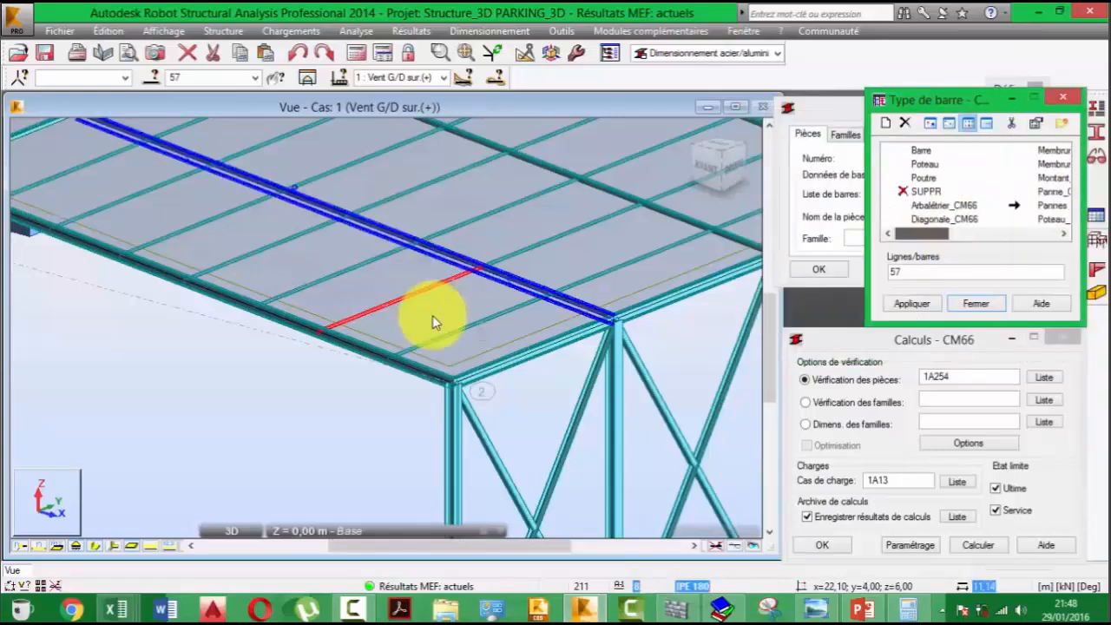
# - Select all bars with the CAE 100x10 section for the bar type assignment
pyautogui.scroll(-3, 432, 315)
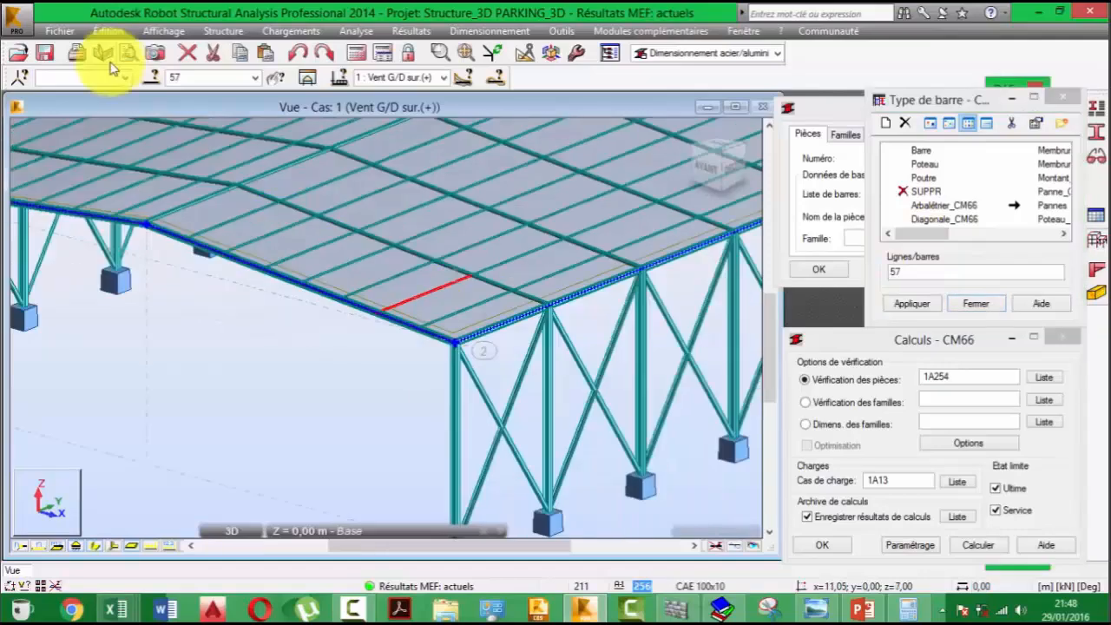
pyautogui.click(108, 59)
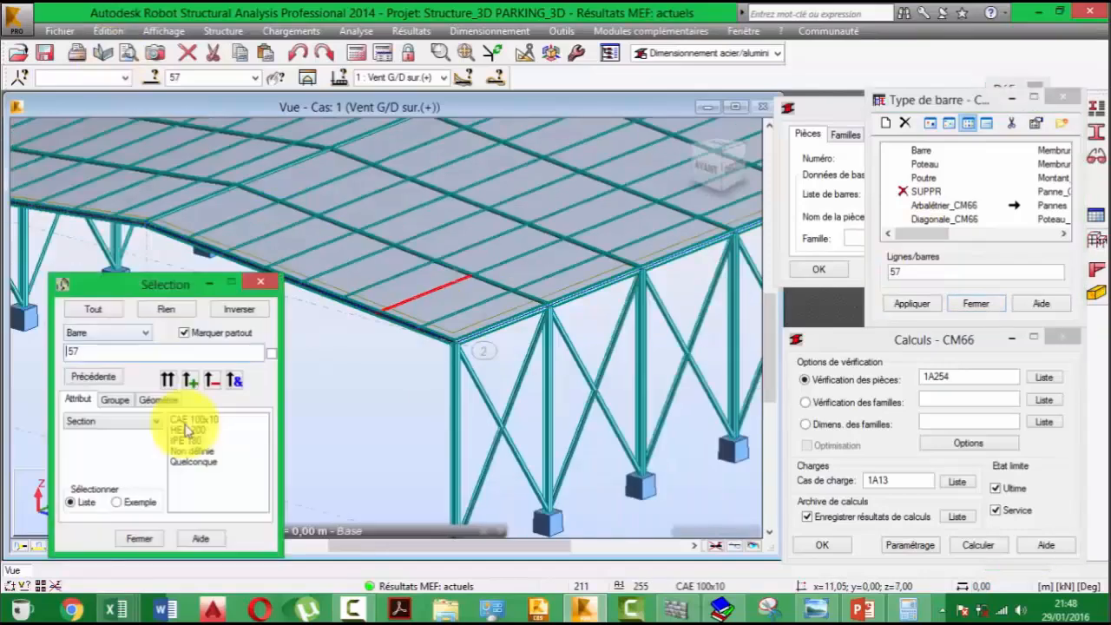
pyautogui.click(167, 380)
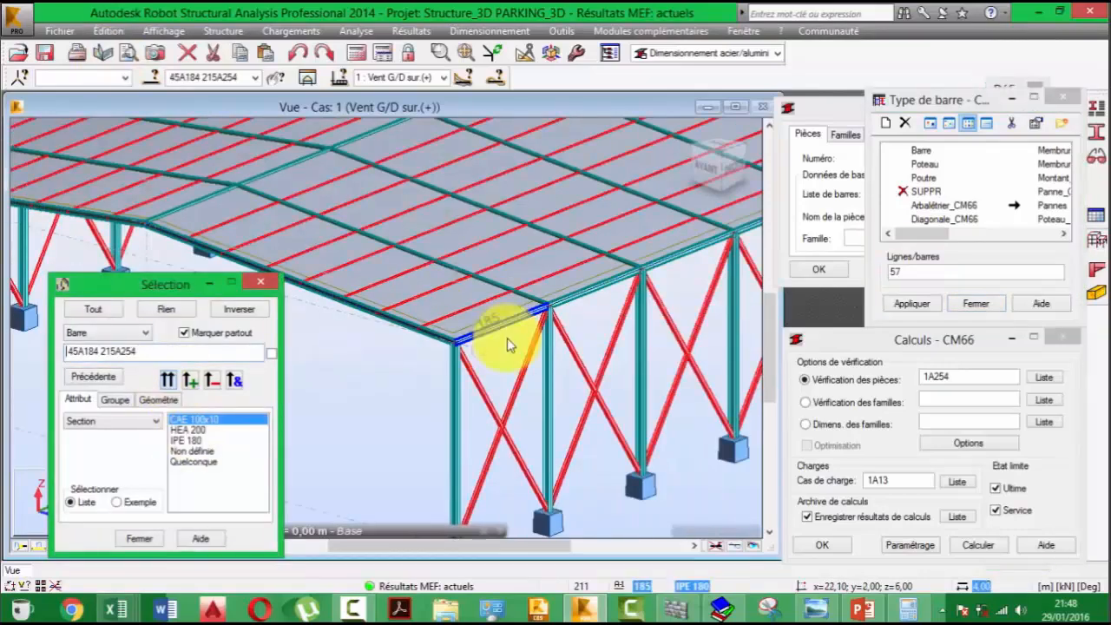
# - Assign the Pannes type to the selected bars 45A184 215A254 and close the bar type and Selection windows
pyautogui.click(578, 271)
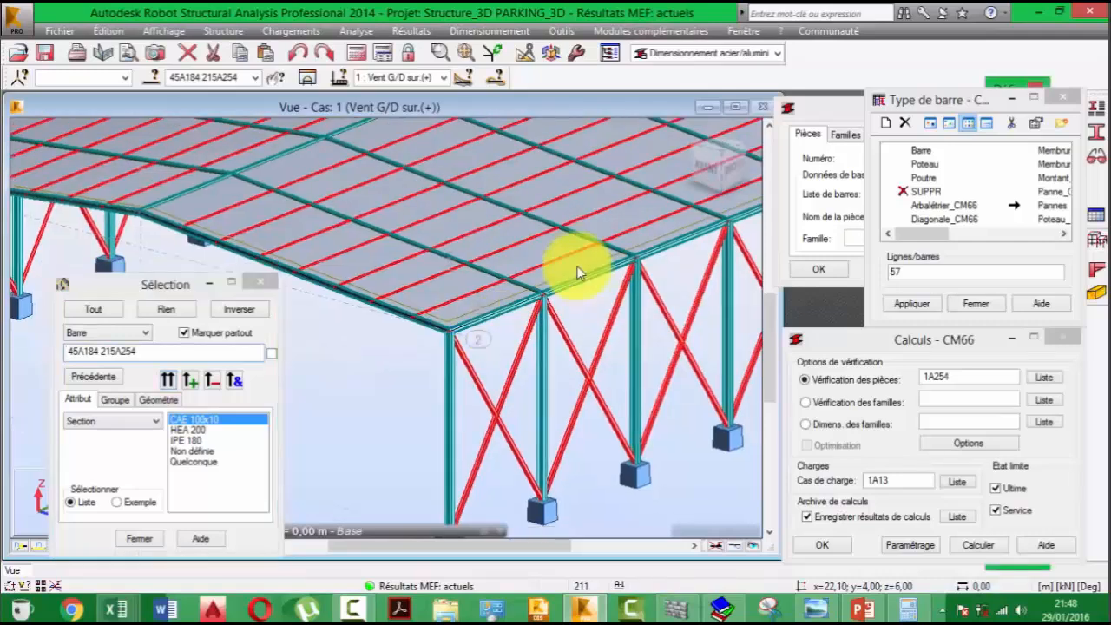
pyautogui.scroll(-2, 583, 278)
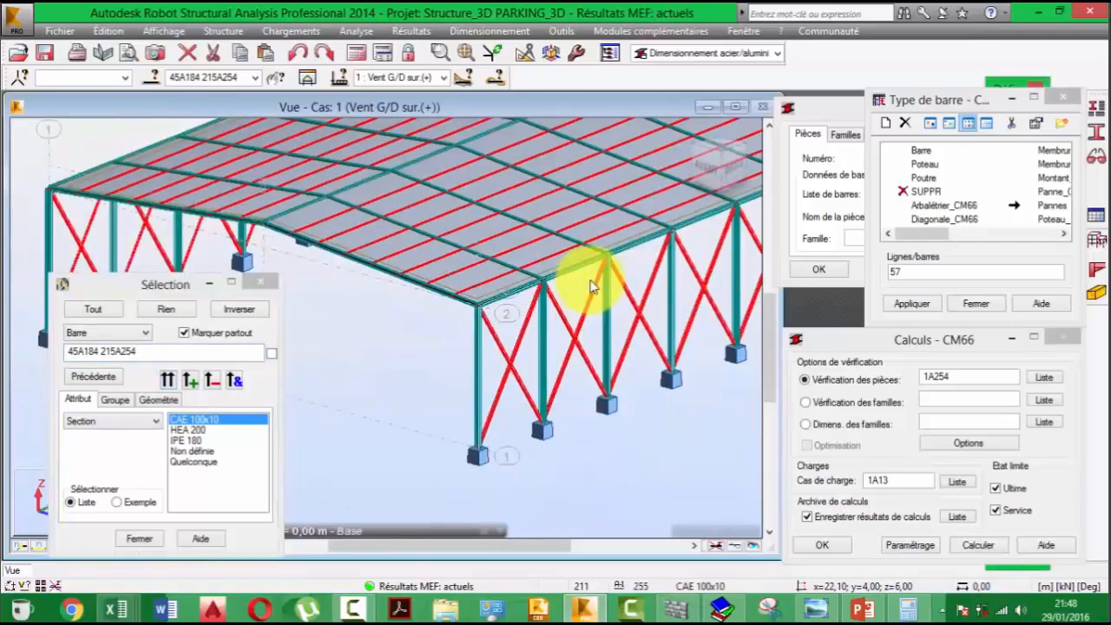
pyautogui.scroll(-2, 590, 286)
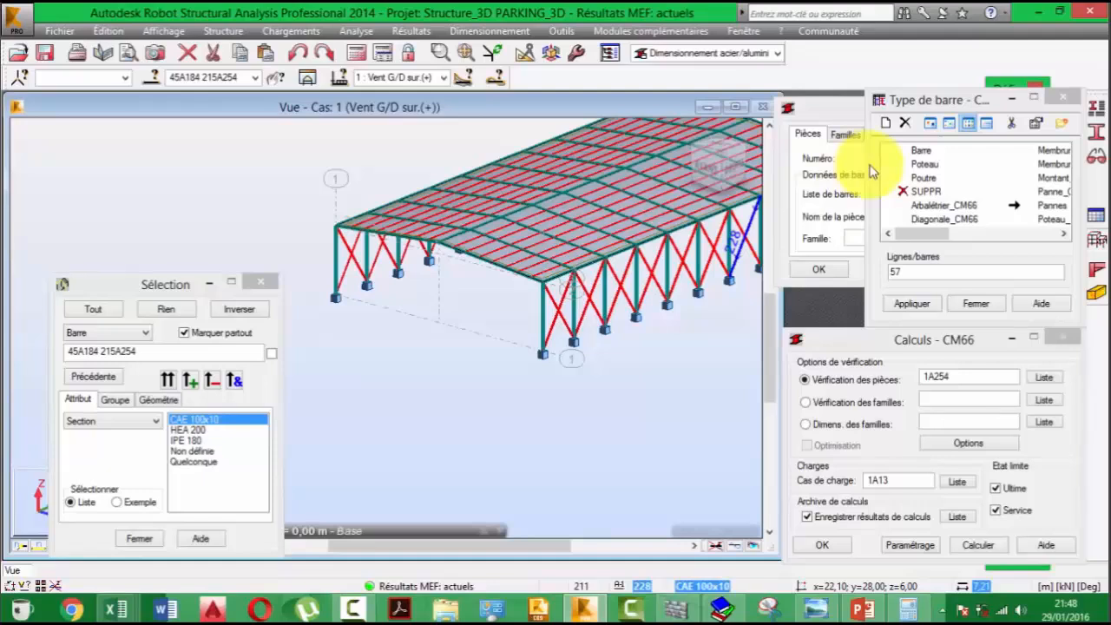
pyautogui.click(942, 273)
pyautogui.click(918, 303)
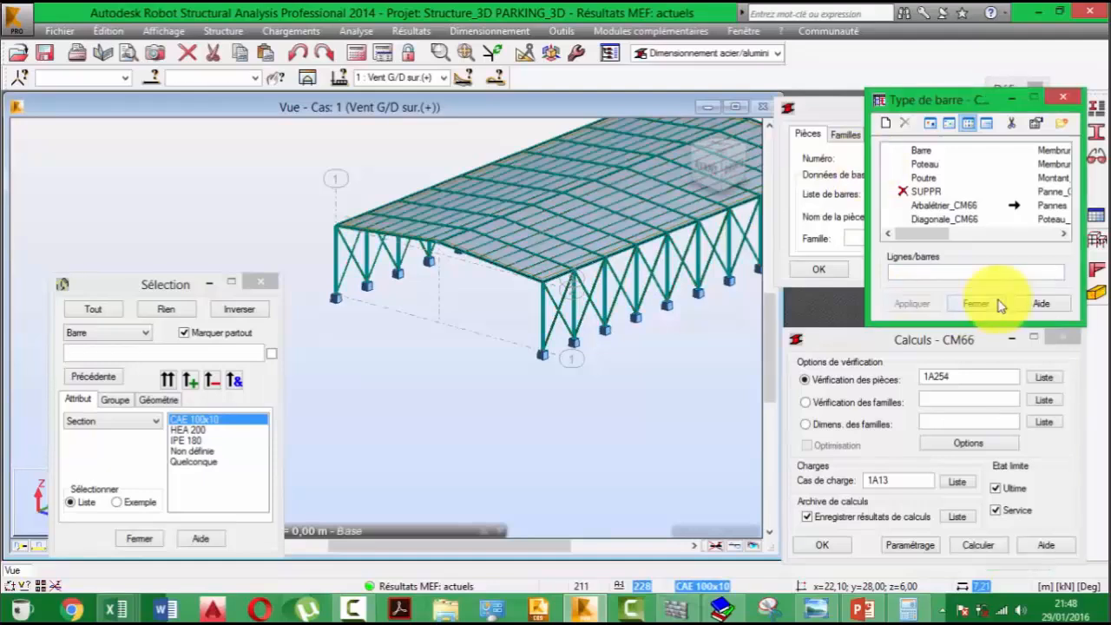
pyautogui.click(975, 304)
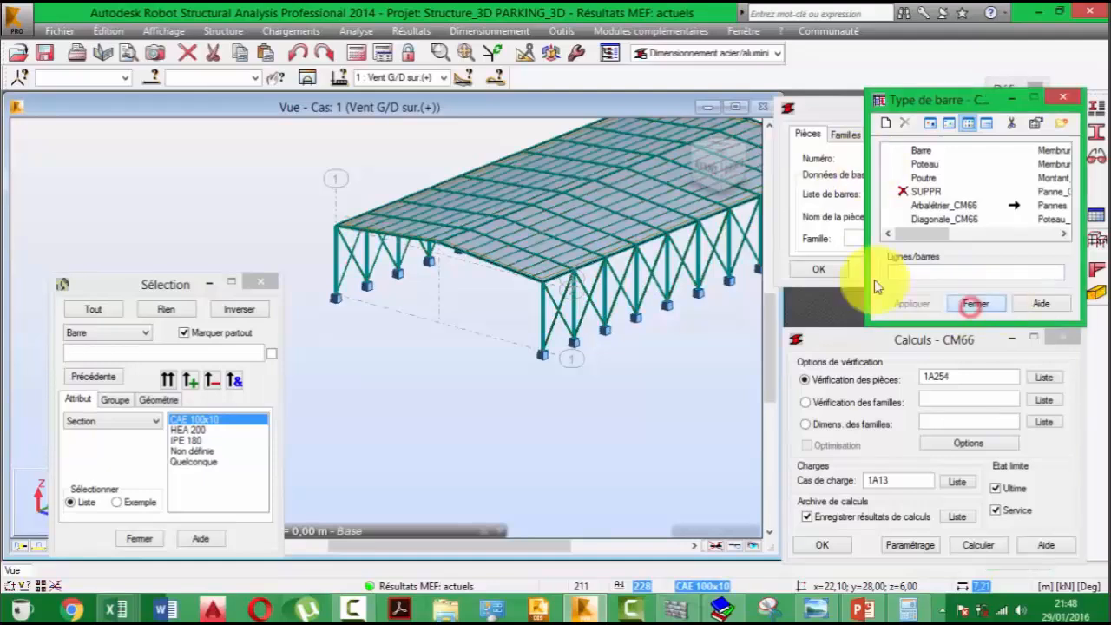
pyautogui.click(258, 284)
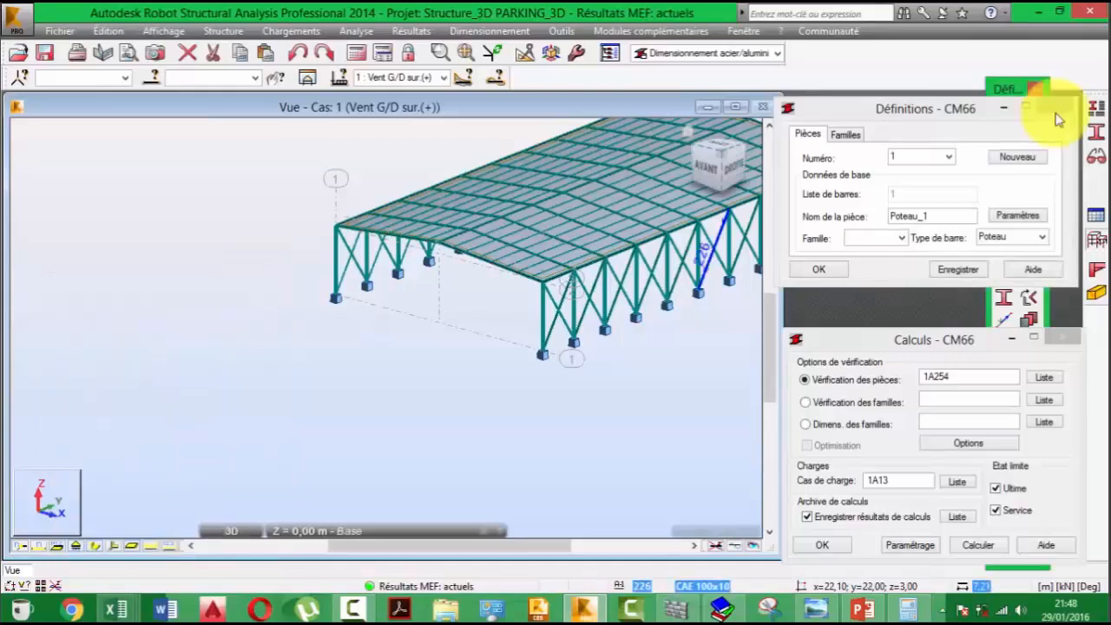
# - Minimize the CM66 Definitions window and save the modified definition of bar 1
pyautogui.click(1010, 110)
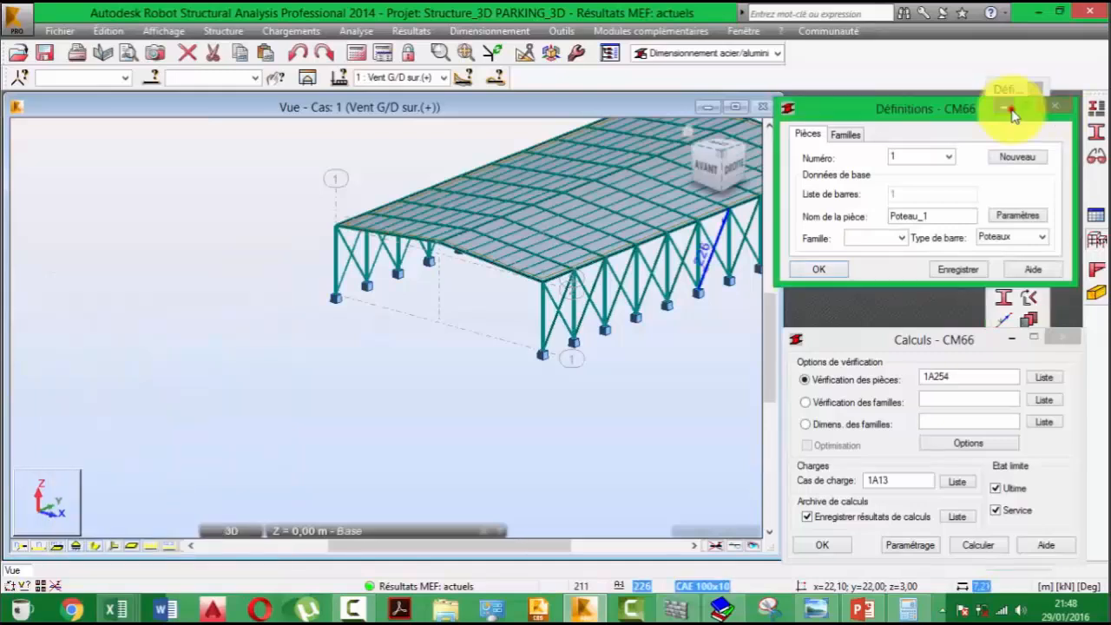
pyautogui.click(1010, 110)
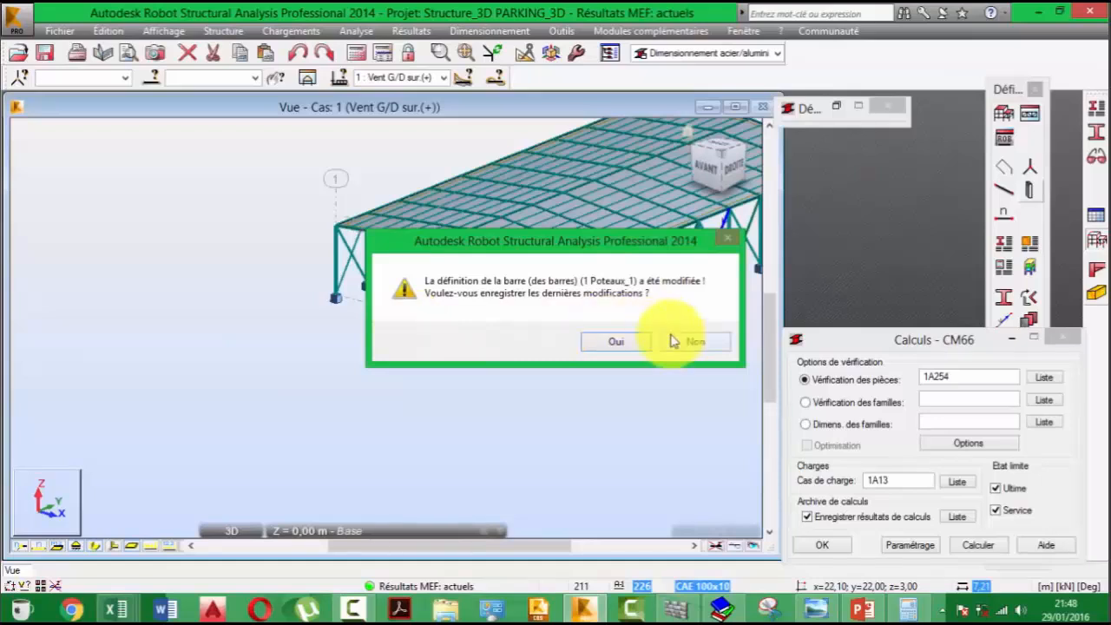
pyautogui.click(616, 342)
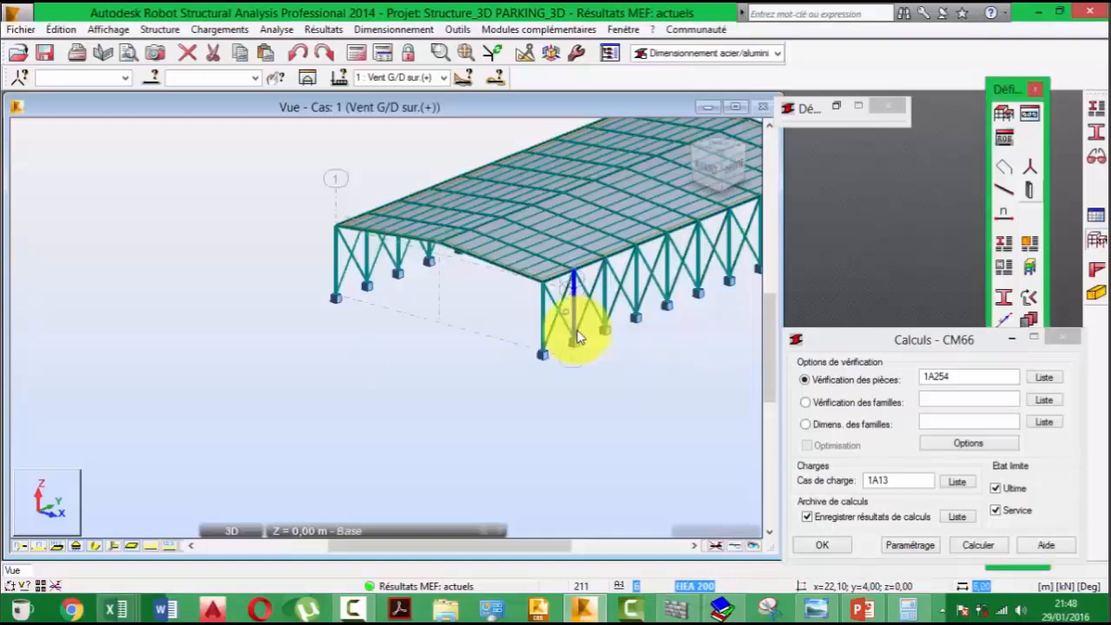
# - Run the structural calculation again for the parking structure
pyautogui.scroll(5, 579, 336)
pyautogui.moveTo(460, 351); pyautogui.dragTo(377, 404, button='middle')
pyautogui.scroll(-3, 382, 321)
pyautogui.scroll(-3, 368, 300)
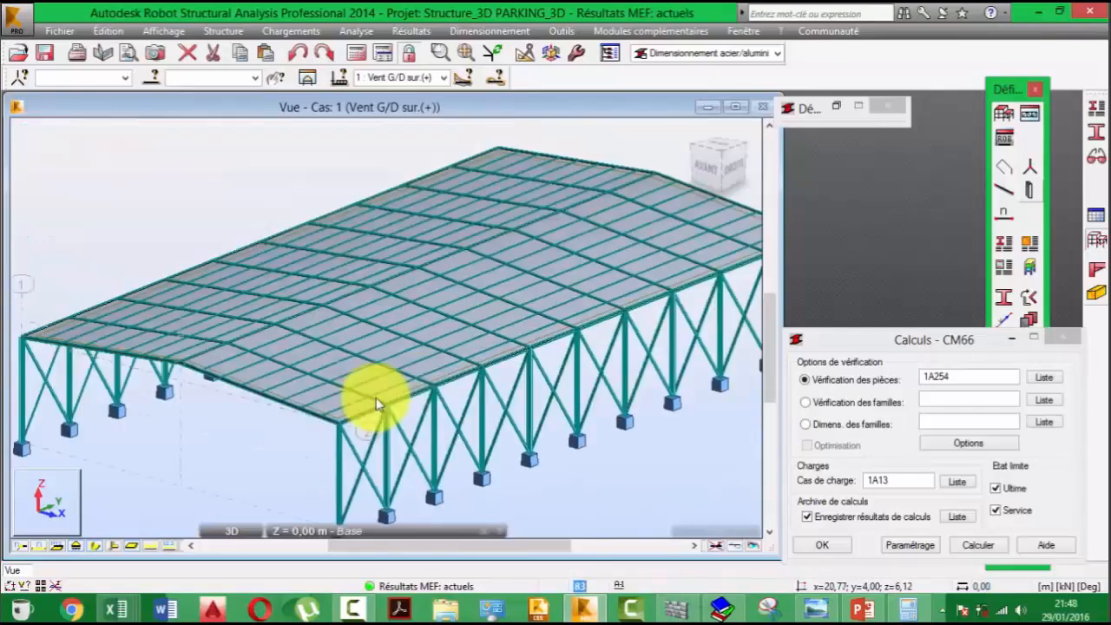
pyautogui.moveTo(87, 390); pyautogui.dragTo(124, 277, button='middle')
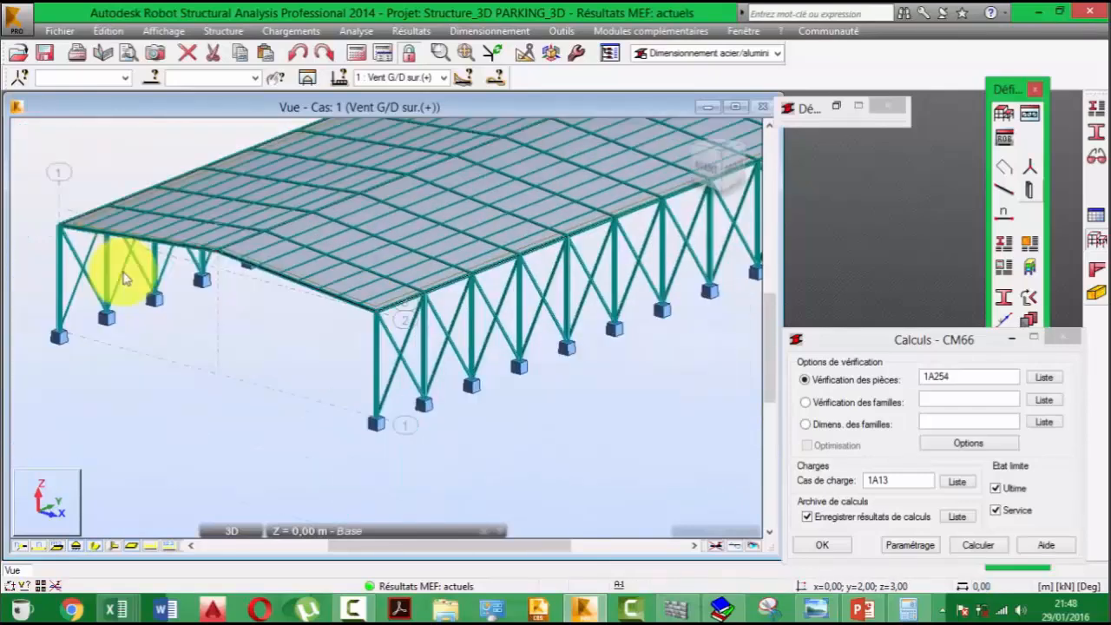
pyautogui.click(358, 55)
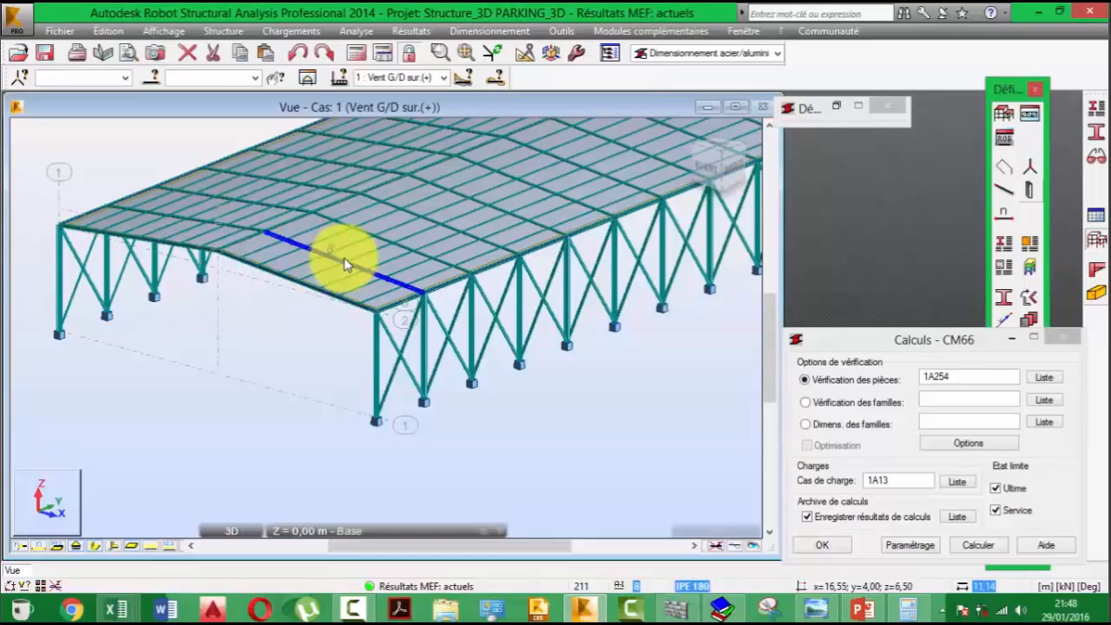
# - Select corner column 2, roof beam 4, edge beam 185 and purlin 58 at the front corner of the structure
pyautogui.scroll(3, 372, 399)
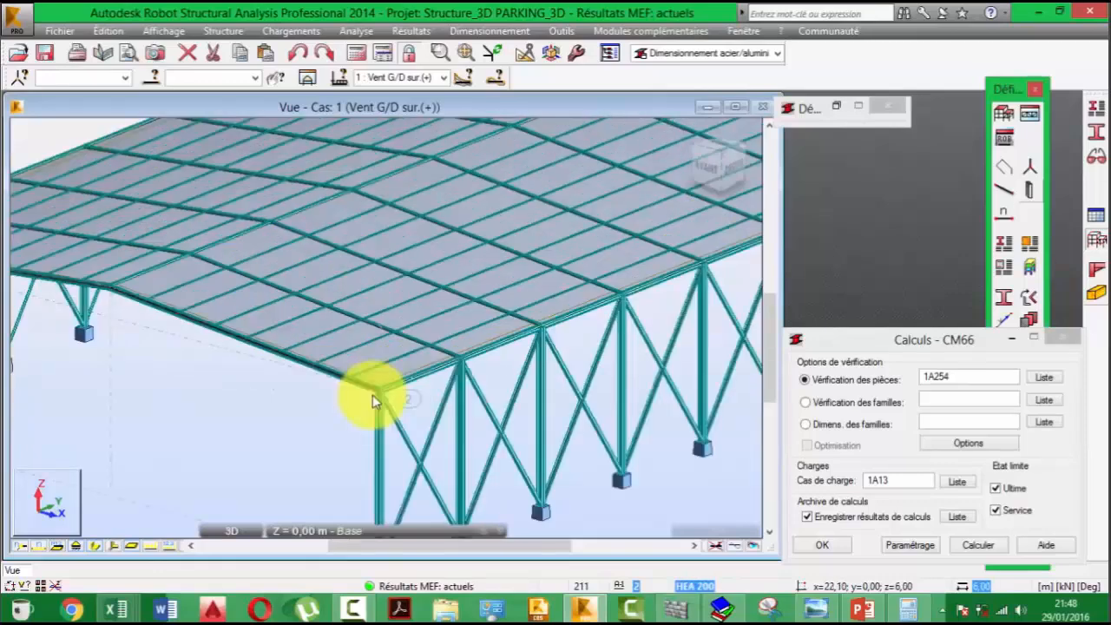
pyautogui.moveTo(373, 395); pyautogui.dragTo(267, 375, button='middle')
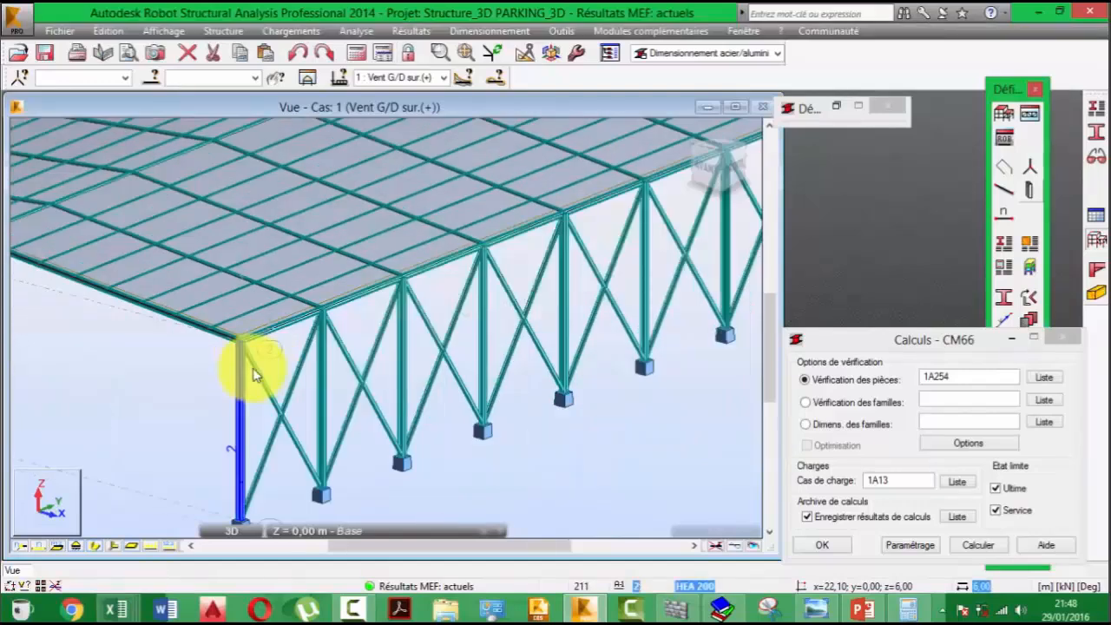
pyautogui.scroll(2, 254, 373)
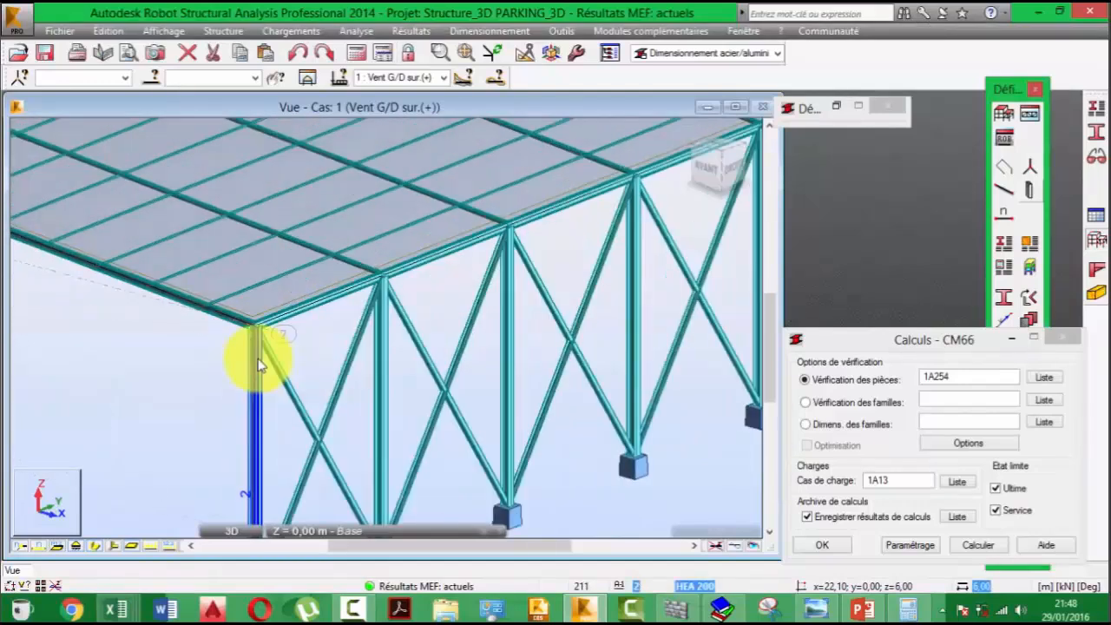
pyautogui.scroll(2, 264, 416)
pyautogui.click(262, 423)
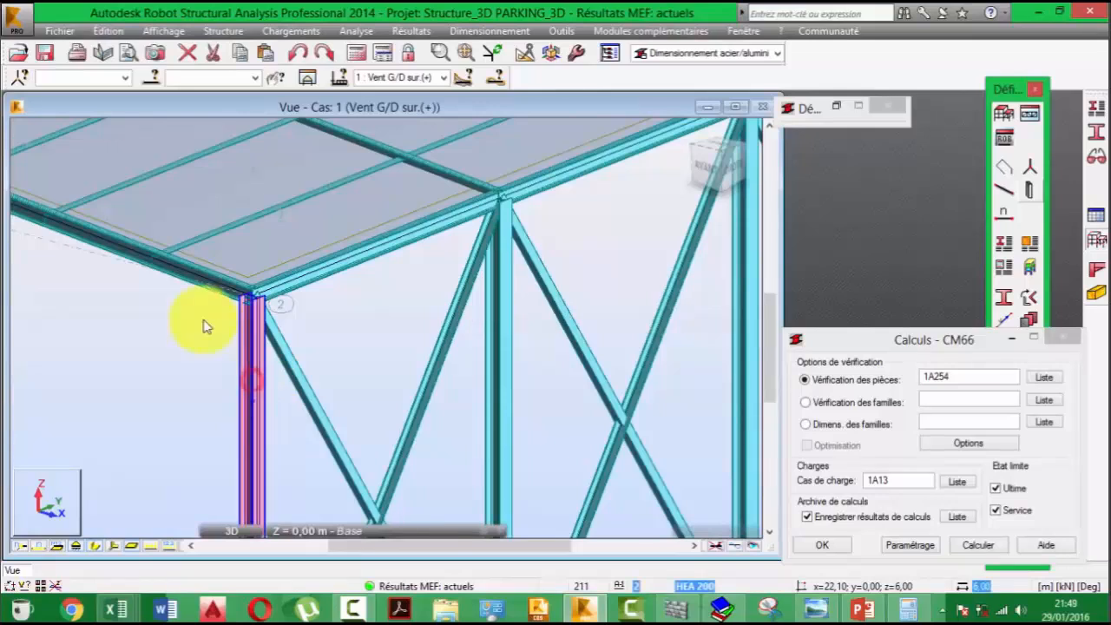
pyautogui.keyDown('ctrl'); pyautogui.click(204, 281); pyautogui.keyUp('ctrl')
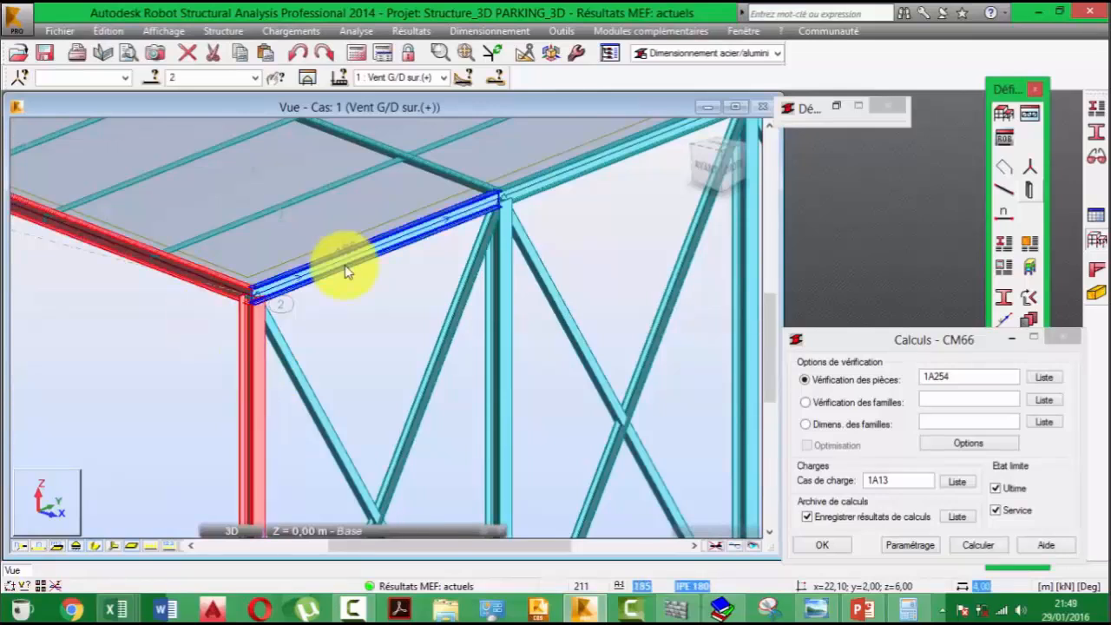
pyautogui.keyDown('ctrl'); pyautogui.click(345, 271); pyautogui.keyUp('ctrl')
pyautogui.keyDown('ctrl'); pyautogui.click(199, 236); pyautogui.keyUp('ctrl')
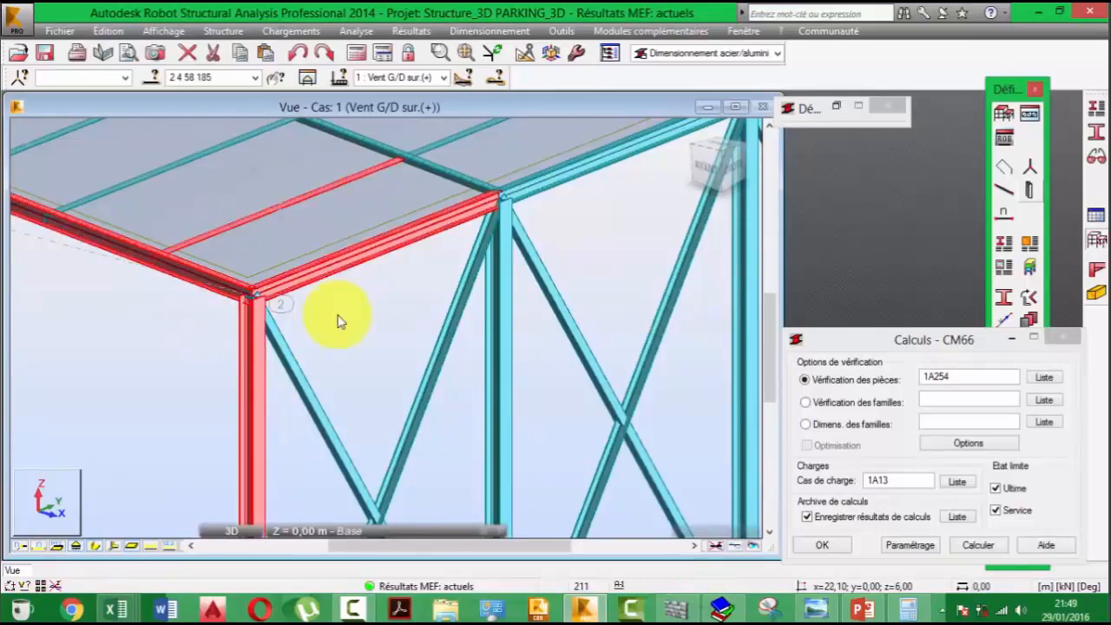
# - Copy the selected bar list 2 4 58 185 into the member verification list of the CM66 calculations
pyautogui.scroll(-4, 338, 321)
pyautogui.scroll(-1, 345, 330)
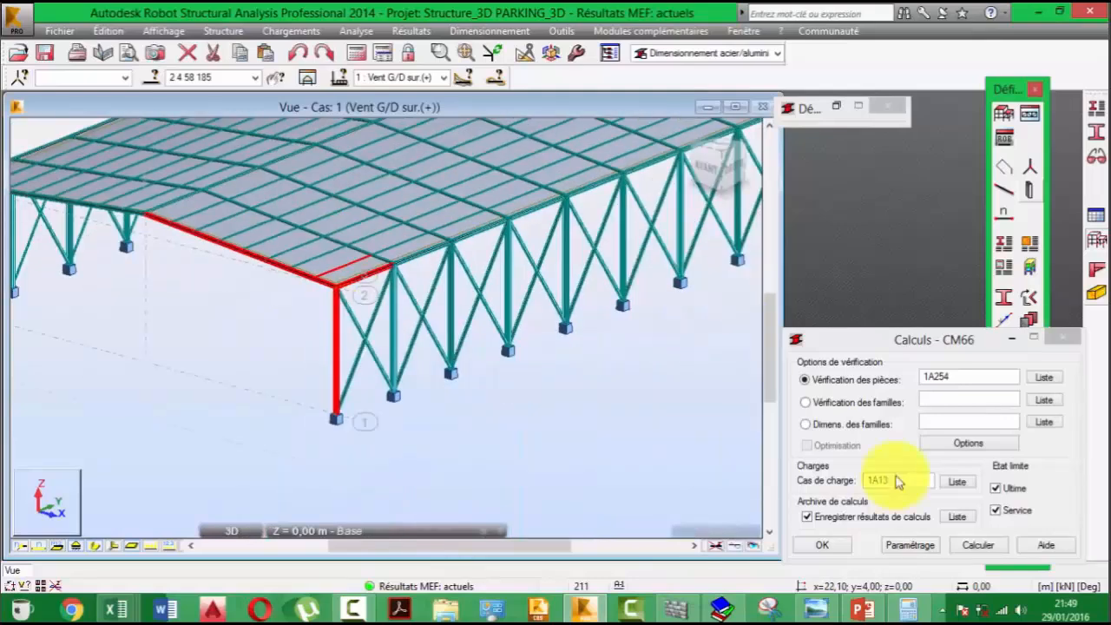
pyautogui.moveTo(233, 77); pyautogui.dragTo(189, 77)
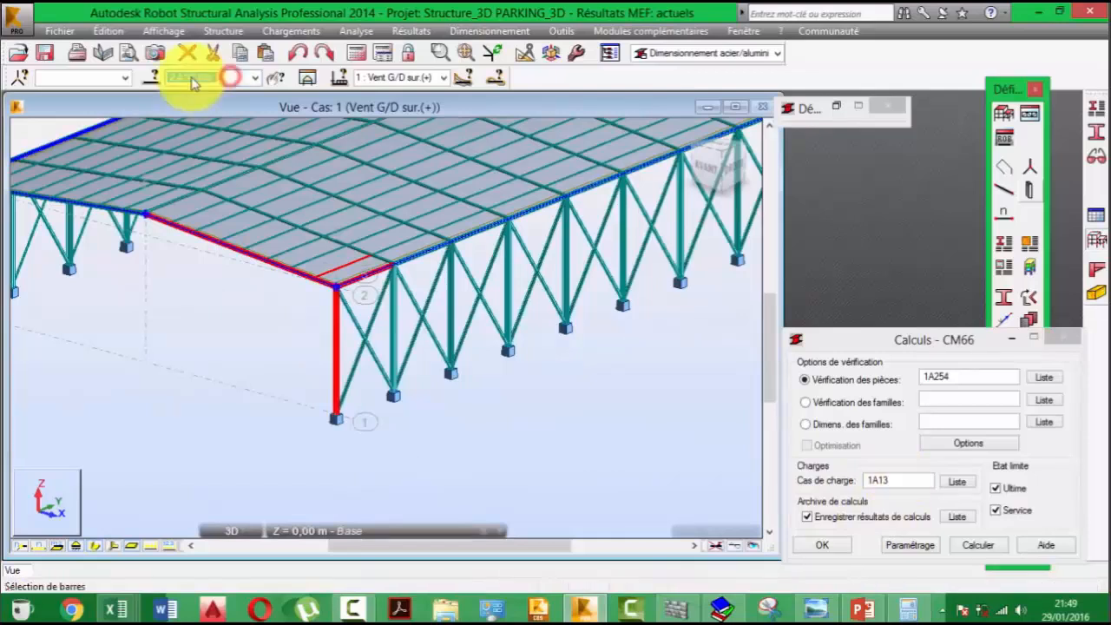
pyautogui.rightClick(200, 76)
pyautogui.click(247, 131)
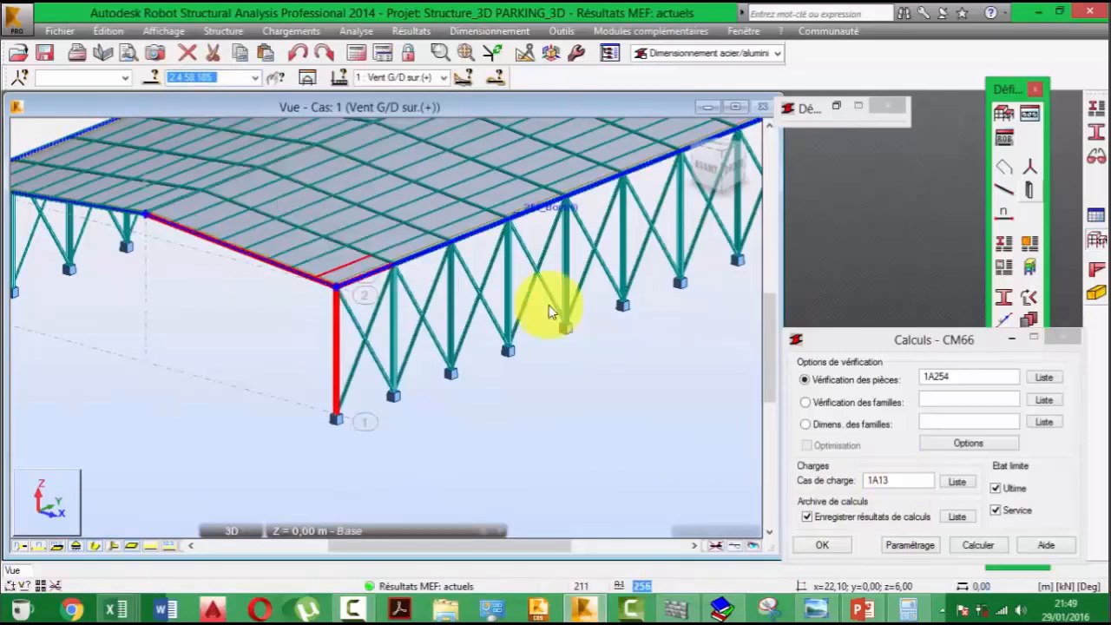
pyautogui.moveTo(950, 349); pyautogui.dragTo(912, 271)
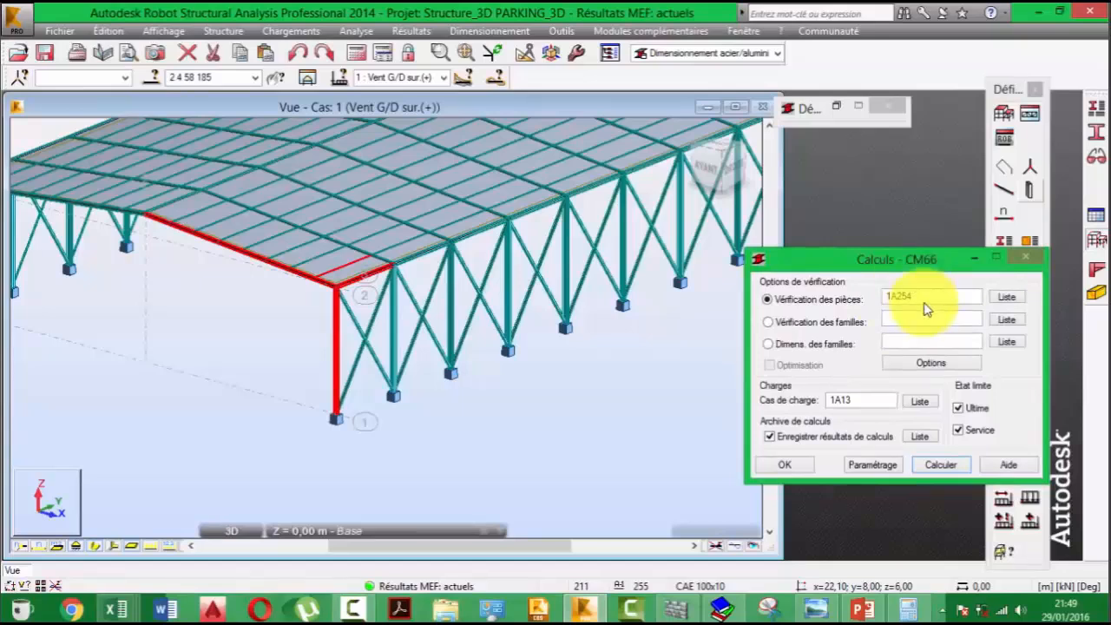
pyautogui.rightClick(916, 301)
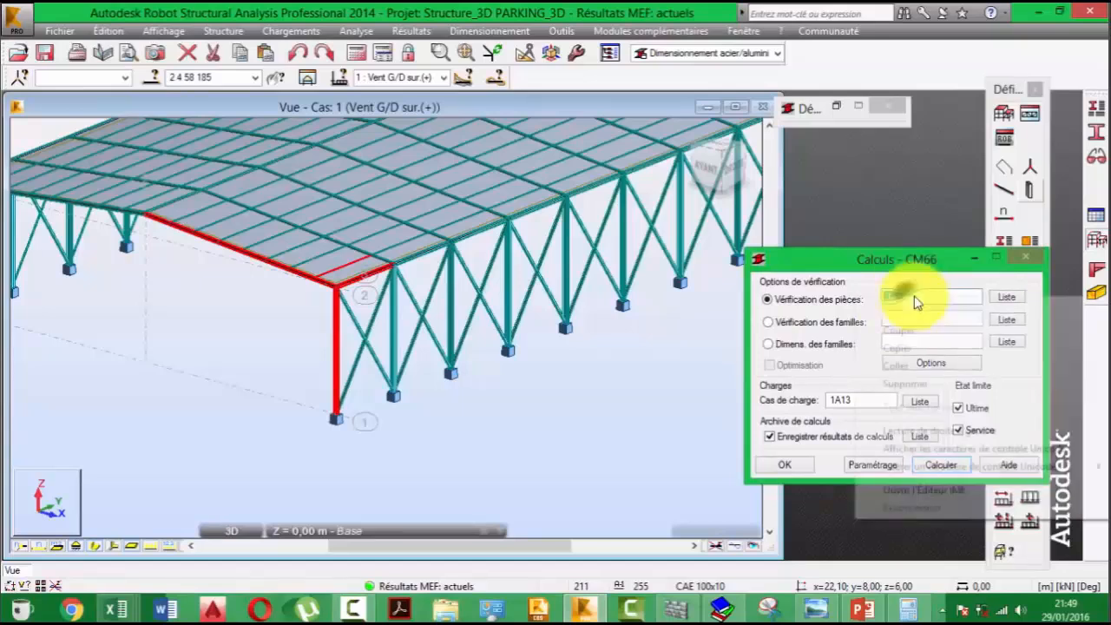
pyautogui.click(897, 364)
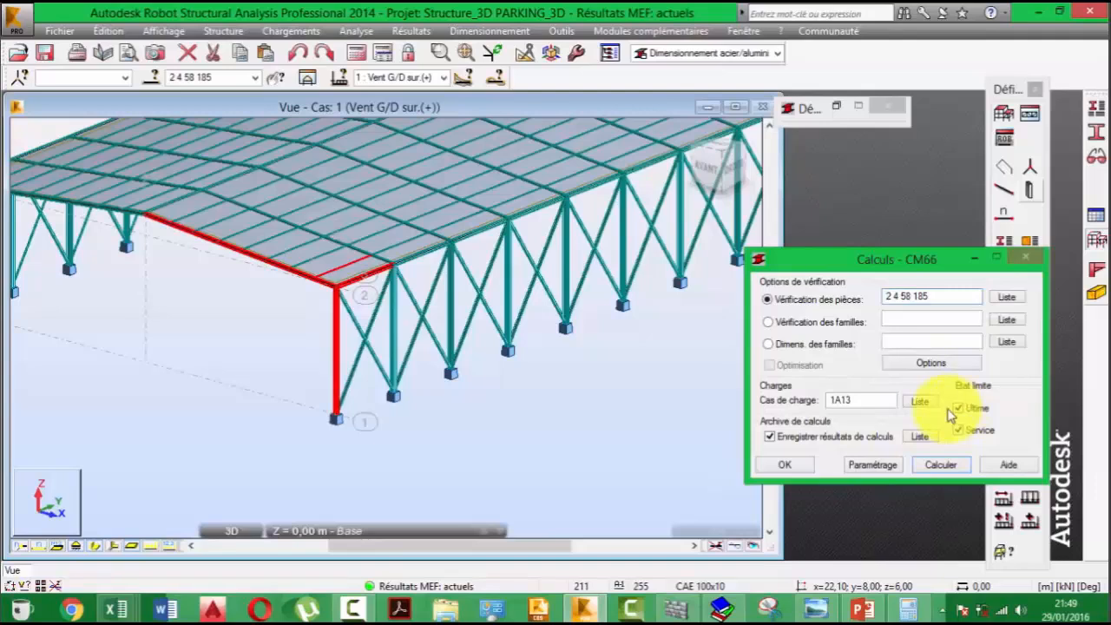
# - Run the CM66 verification of the listed members for load cases 1A13
pyautogui.click(880, 405)
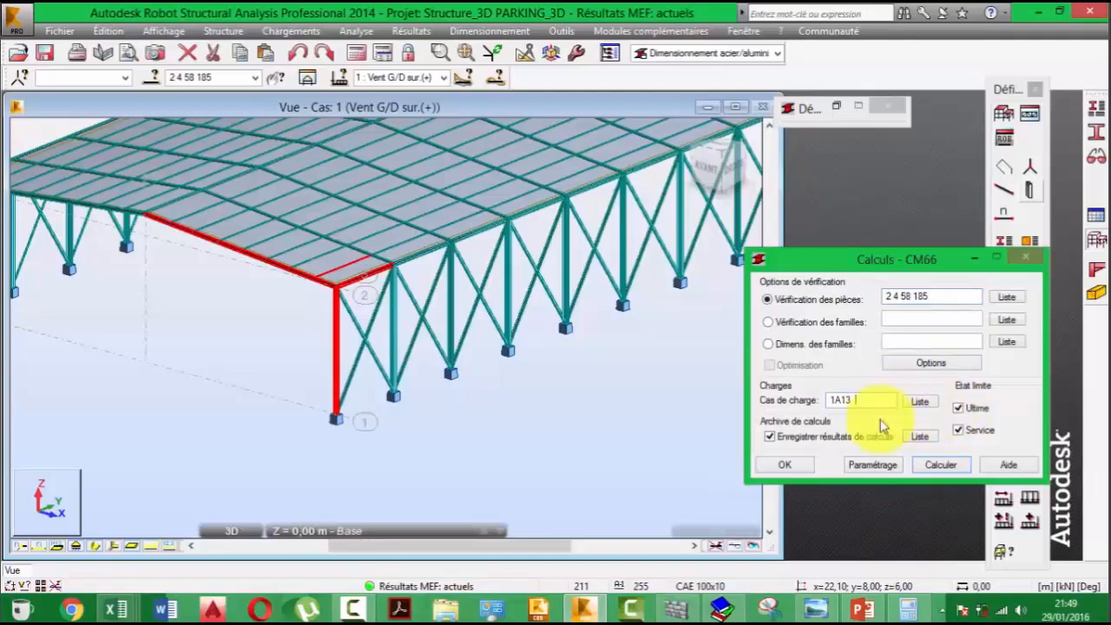
pyautogui.click(926, 467)
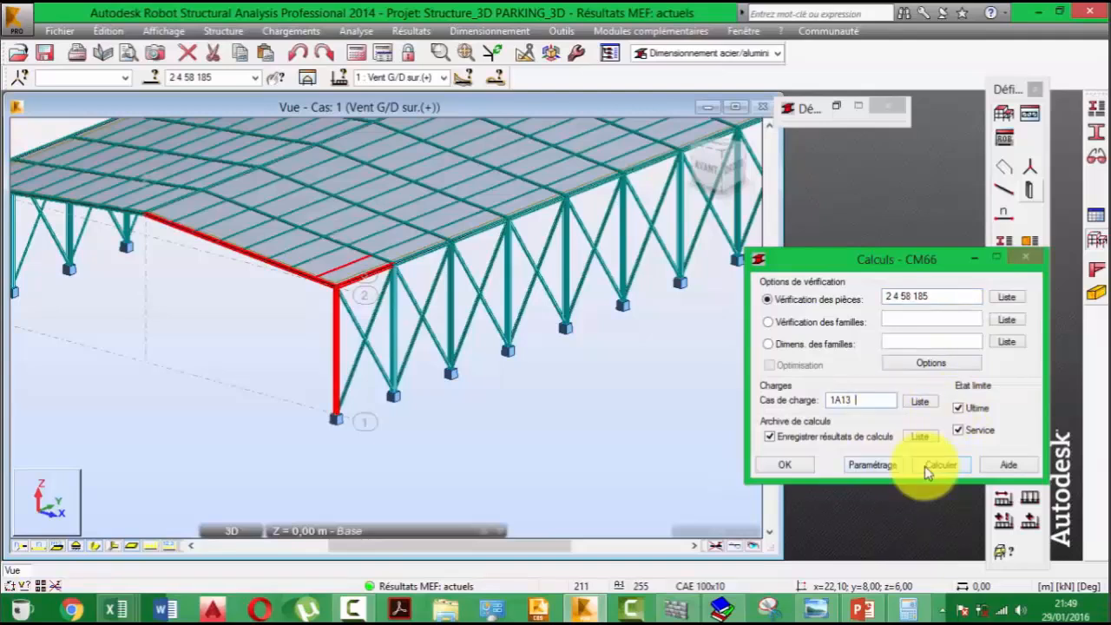
pyautogui.click(925, 466)
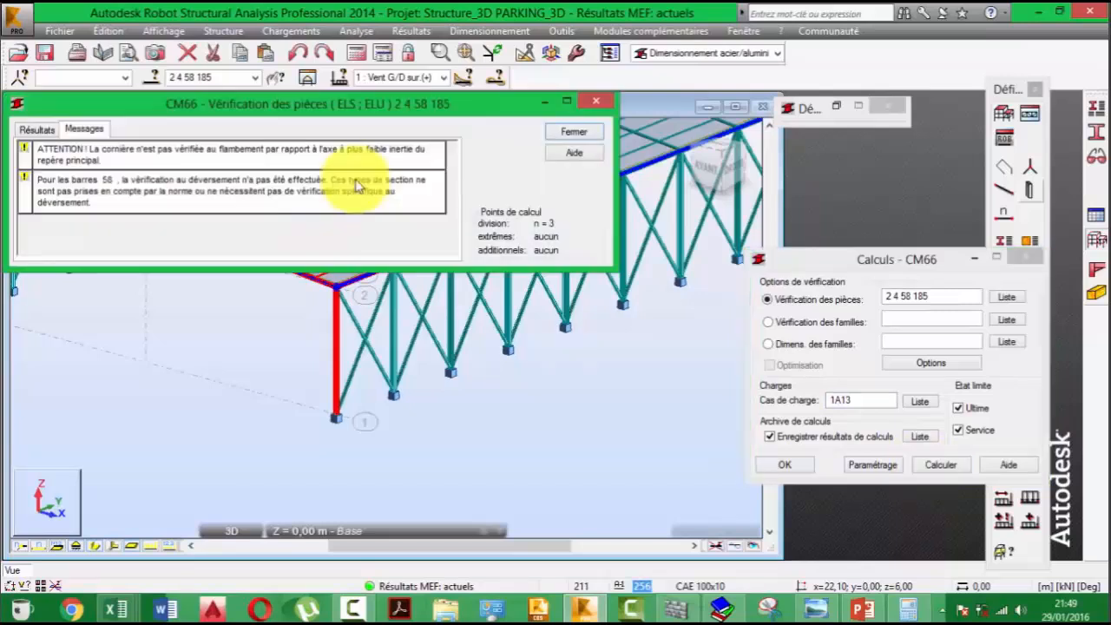
# - Show the member verification results and sort them by descending ratio
pyautogui.click(35, 131)
pyautogui.moveTo(233, 104); pyautogui.dragTo(665, 275)
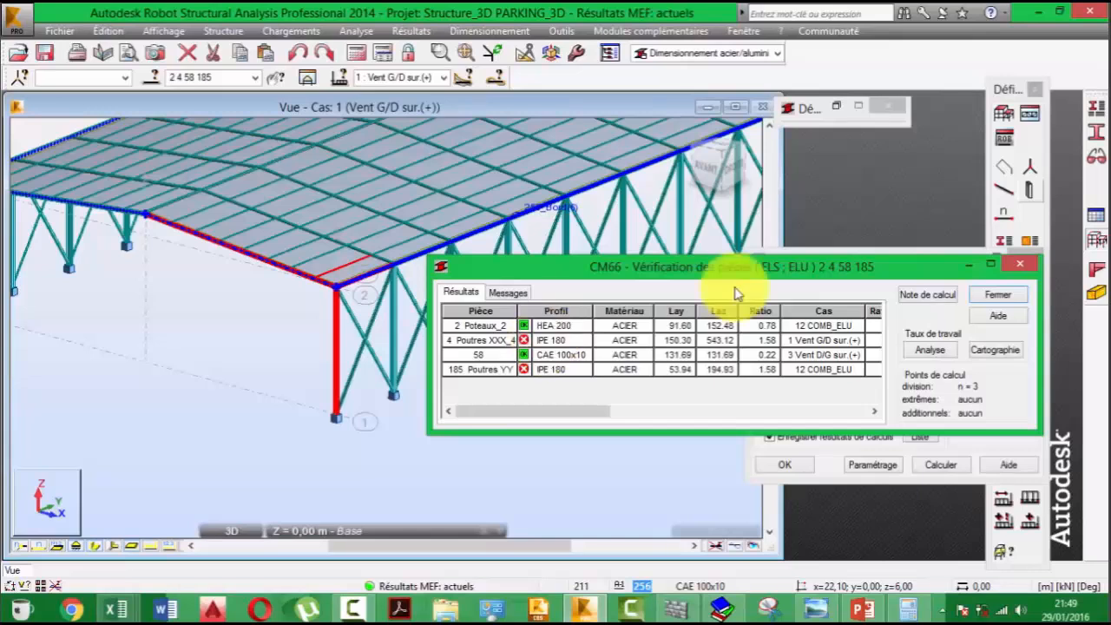
pyautogui.moveTo(736, 271); pyautogui.dragTo(493, 228)
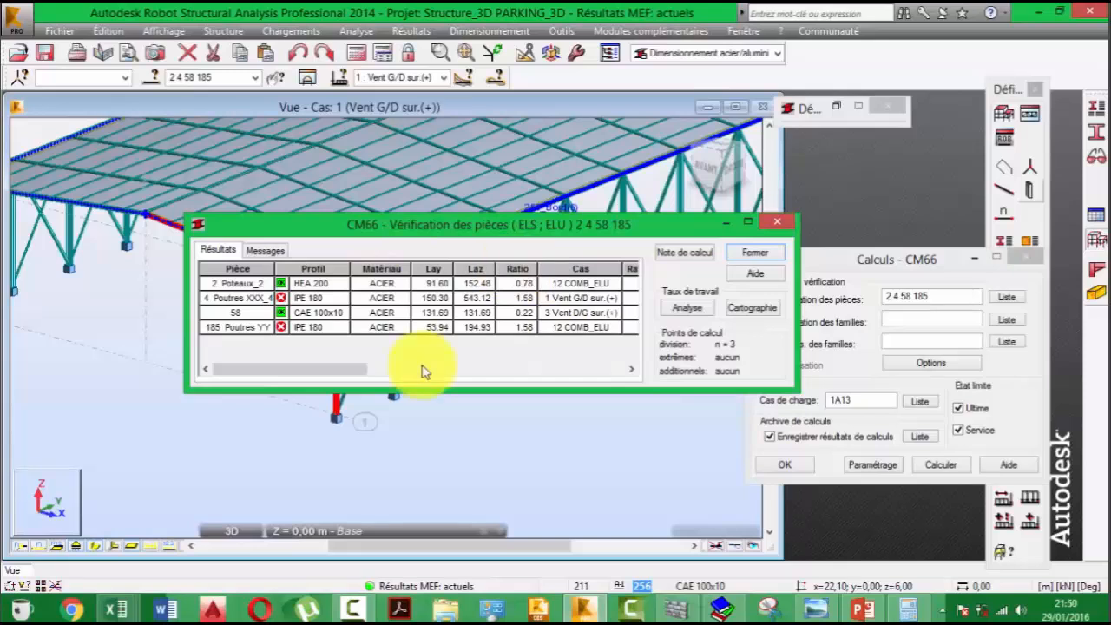
pyautogui.click(516, 269)
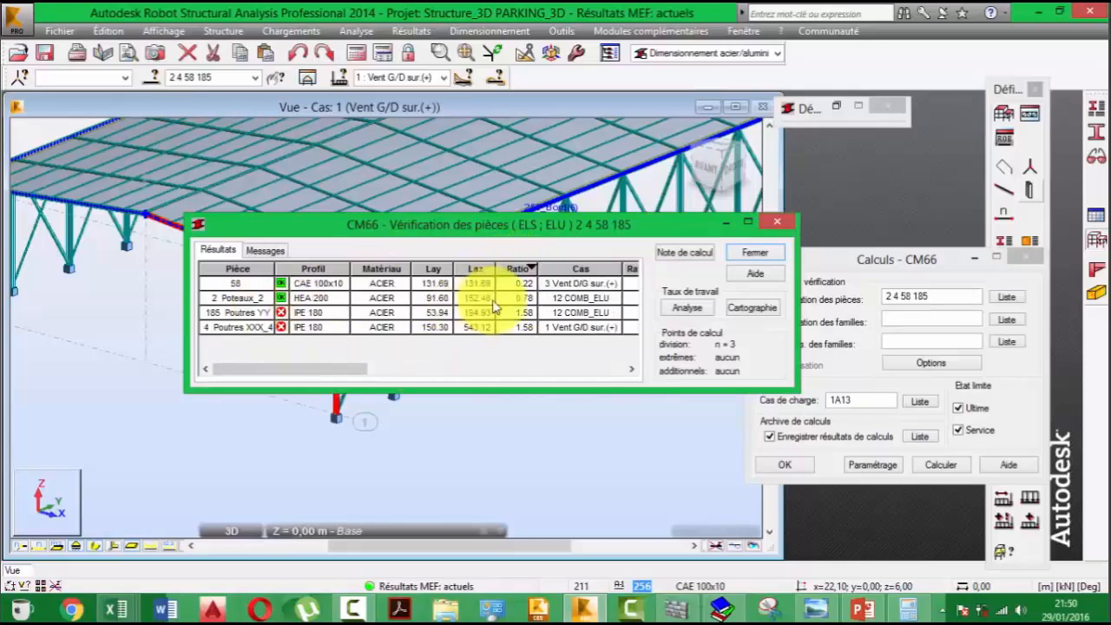
pyautogui.click(527, 269)
pyautogui.click(527, 269)
pyautogui.click(523, 269)
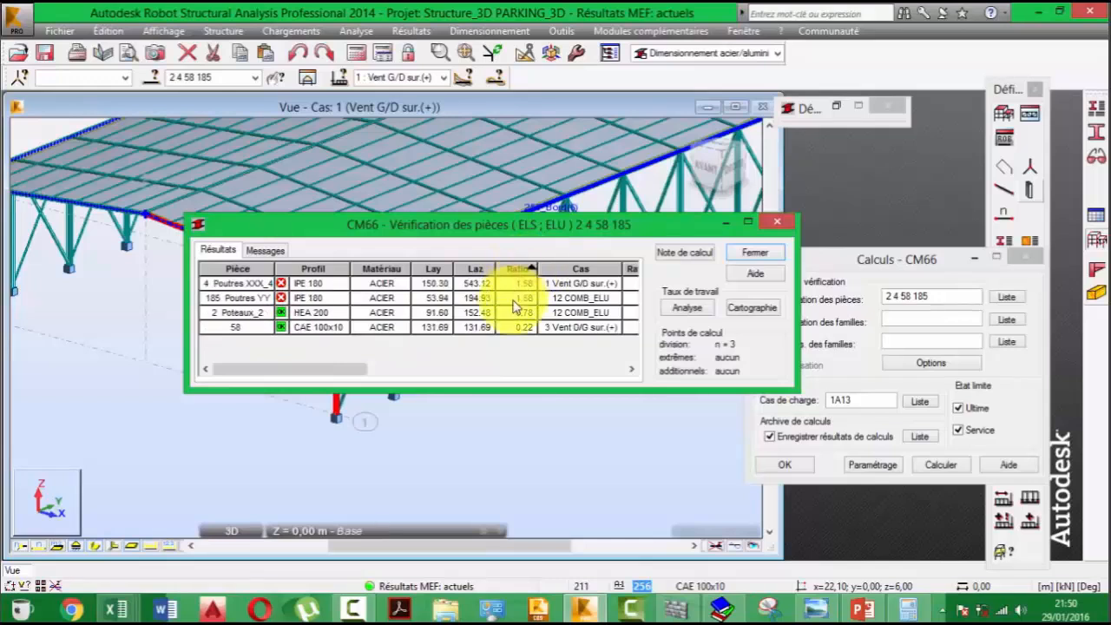
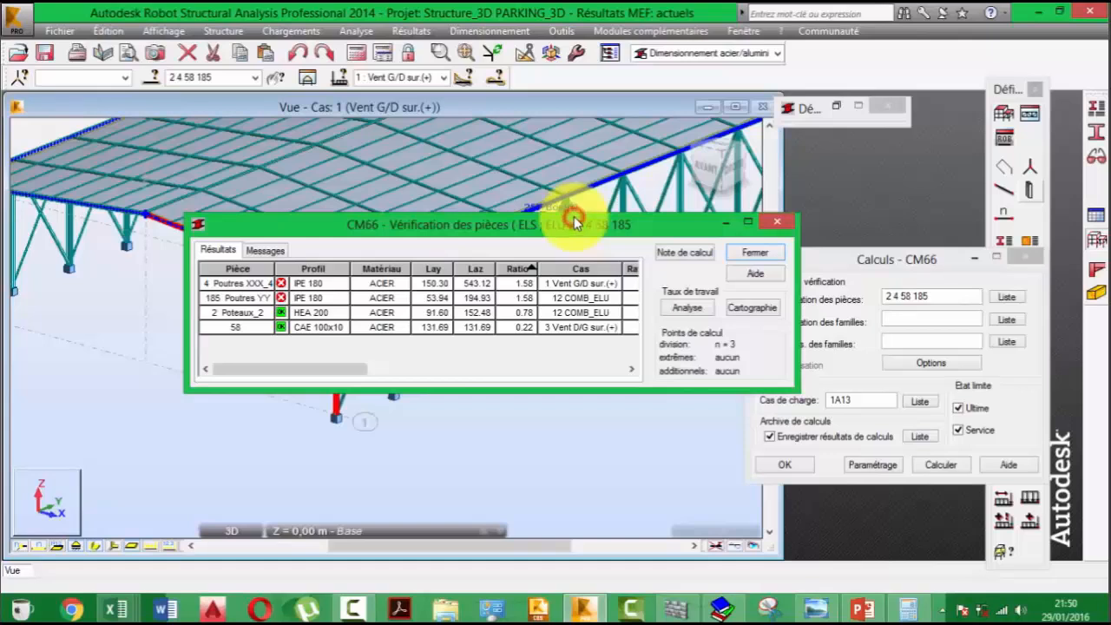
# - Examine the detailed CM66 results of purlin 58, column 2, edge beam 185 and roof beam 4
pyautogui.moveTo(574, 217); pyautogui.dragTo(566, 162)
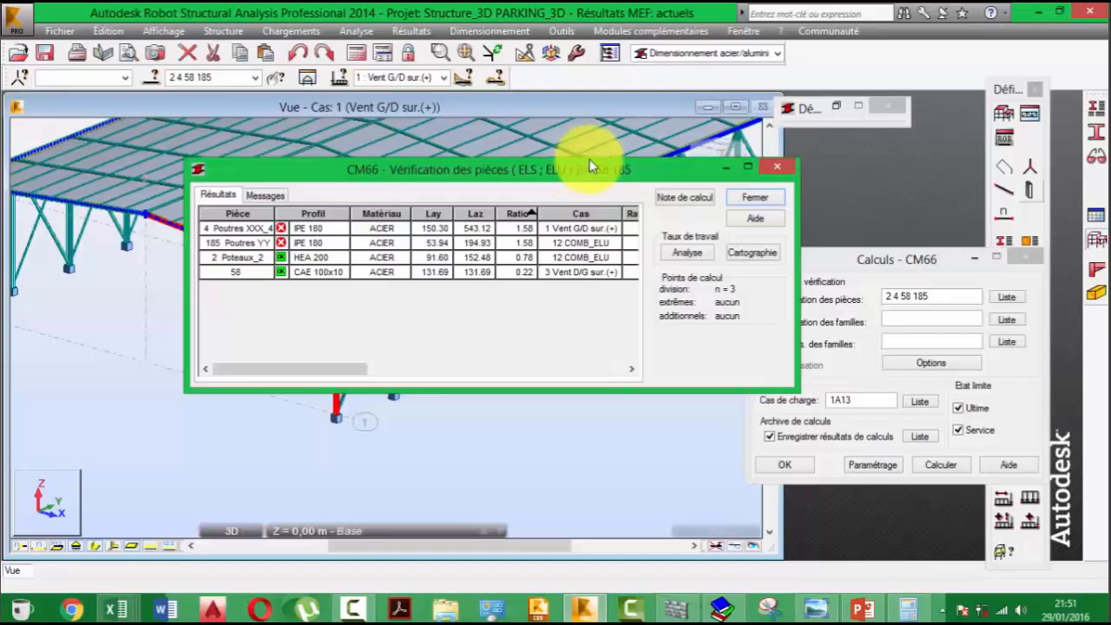
pyautogui.moveTo(589, 159)
pyautogui.mouseDown()
pyautogui.moveTo(583, 119)
pyautogui.moveTo(590, 151)
pyautogui.mouseUp()
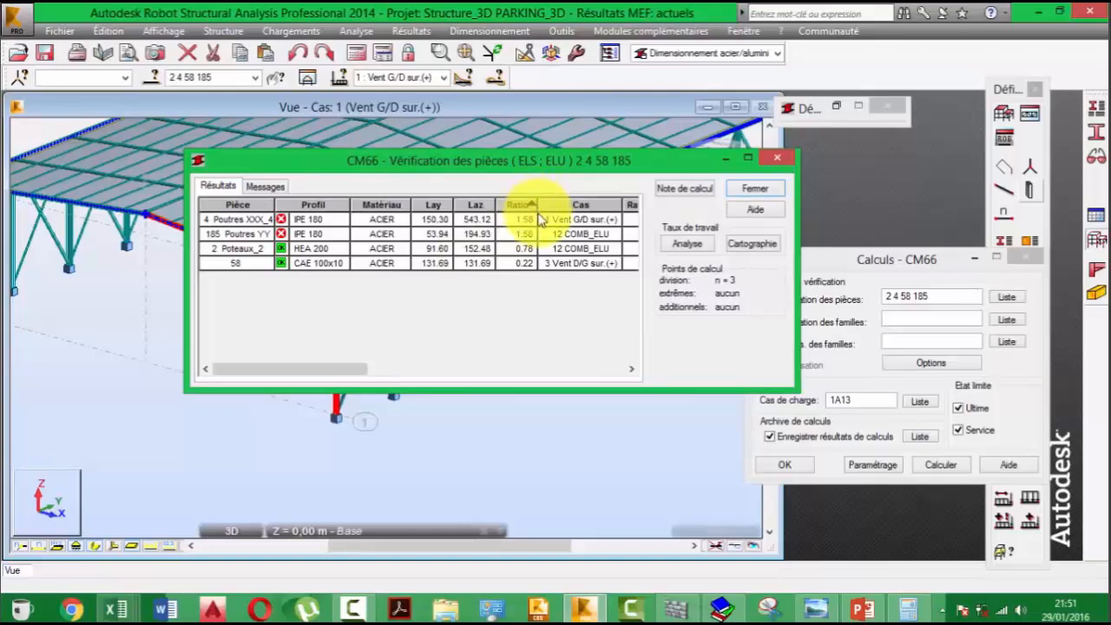
pyautogui.doubleClick(523, 269)
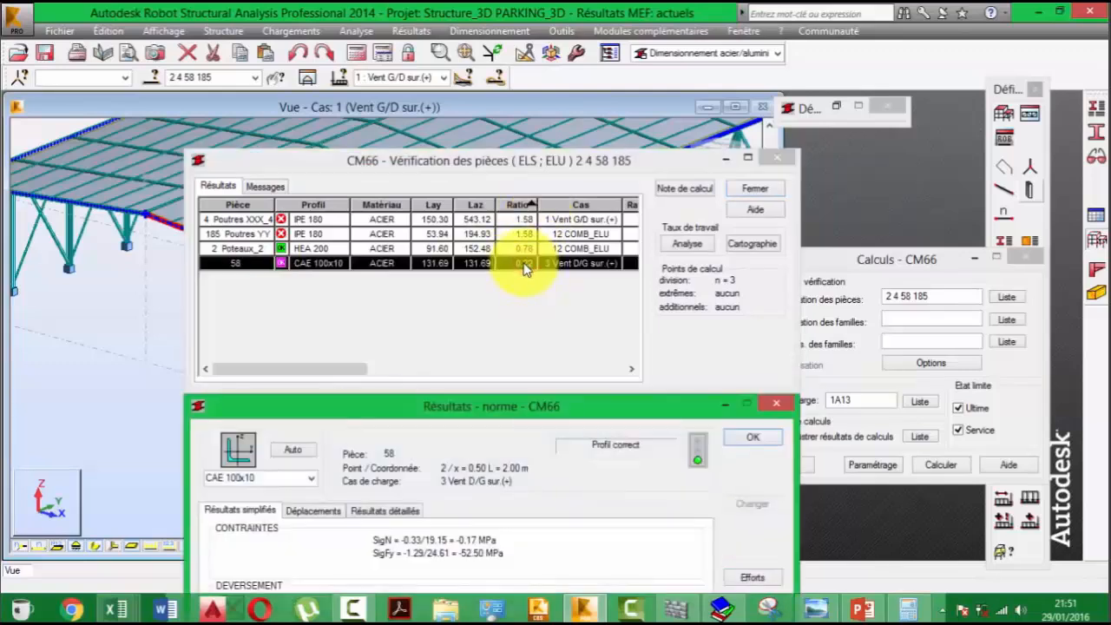
pyautogui.click(526, 275)
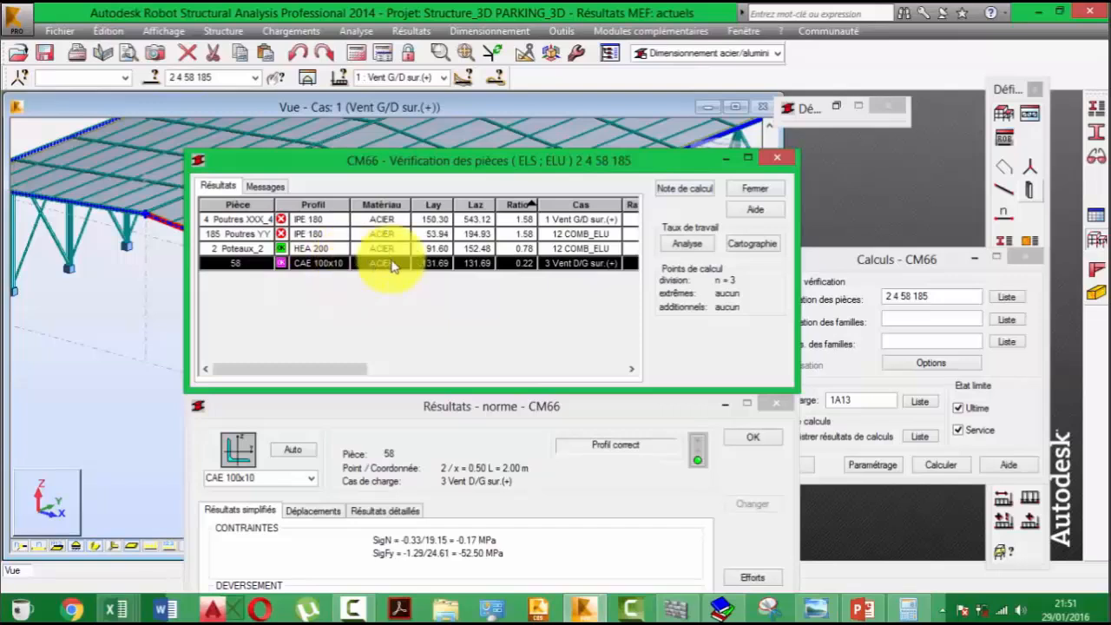
pyautogui.click(518, 247)
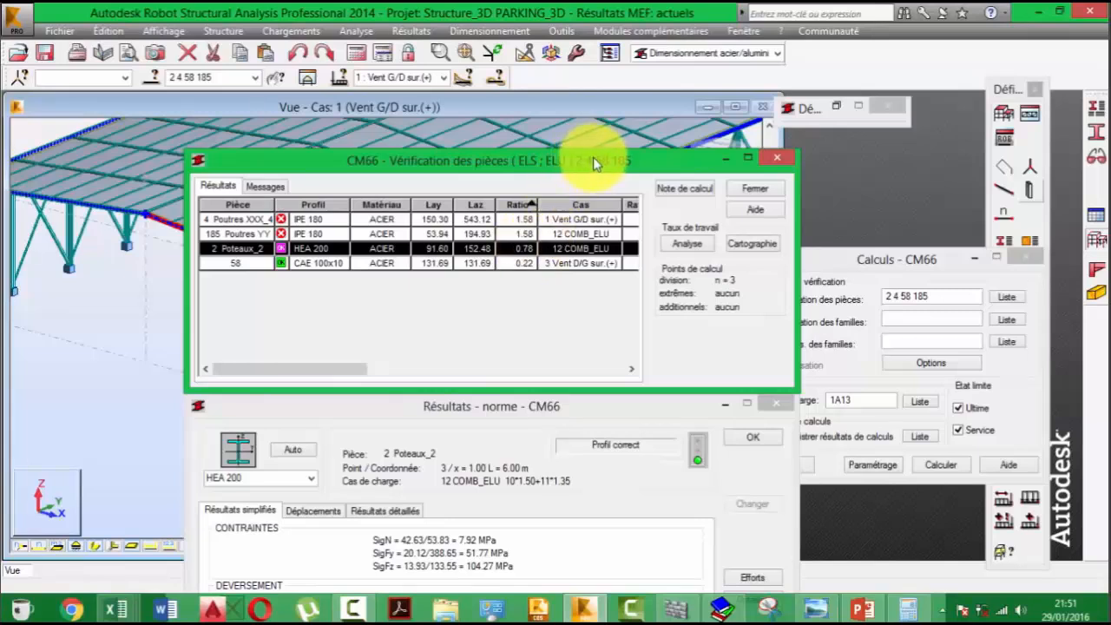
pyautogui.click(520, 234)
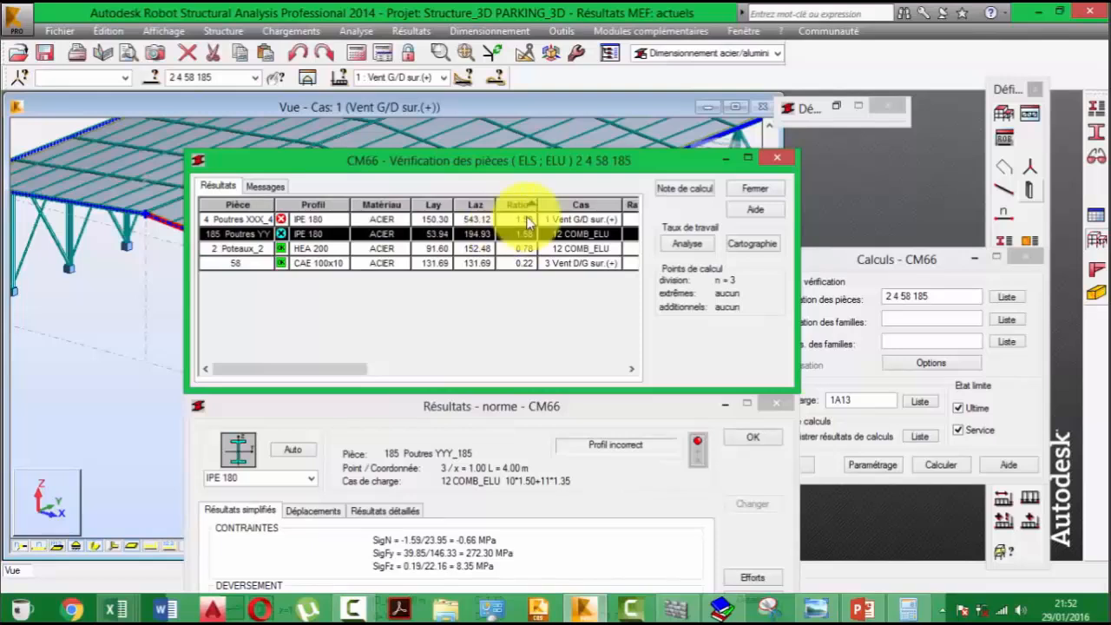
pyautogui.click(522, 219)
pyautogui.click(524, 235)
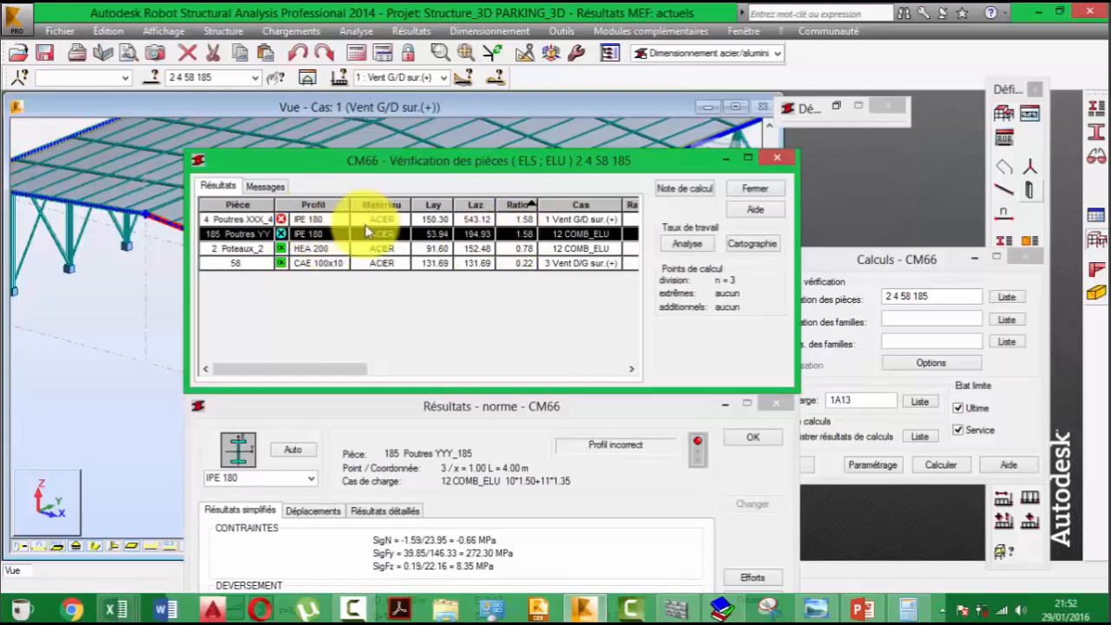
# - Try an IPE 220 section for roof beam 4 in its detailed results and apply it to the structure
pyautogui.click(313, 220)
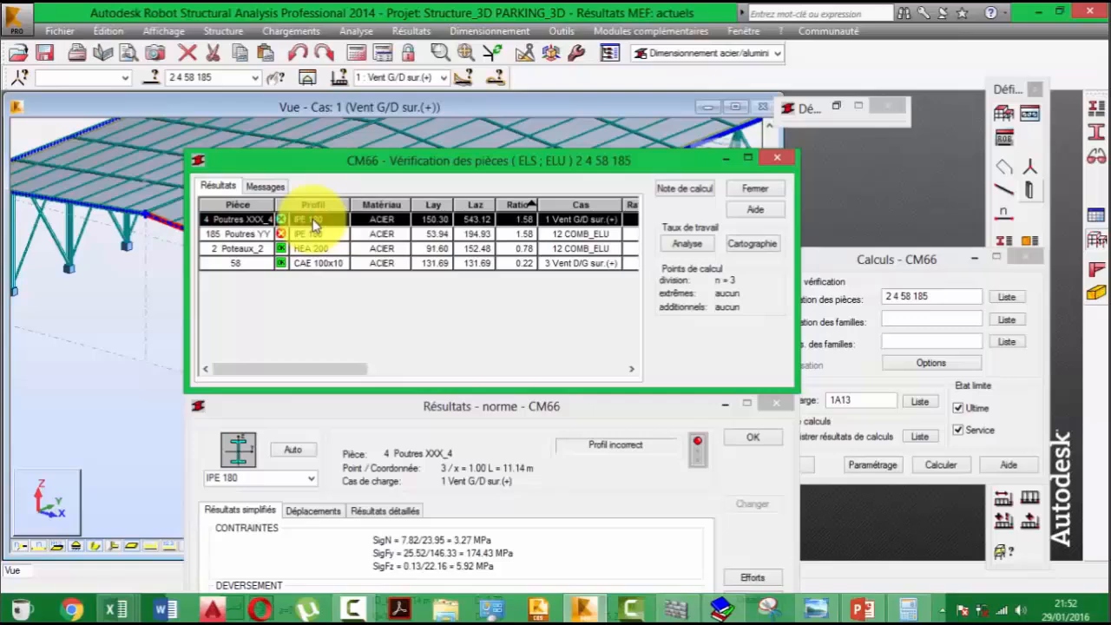
pyautogui.click(314, 224)
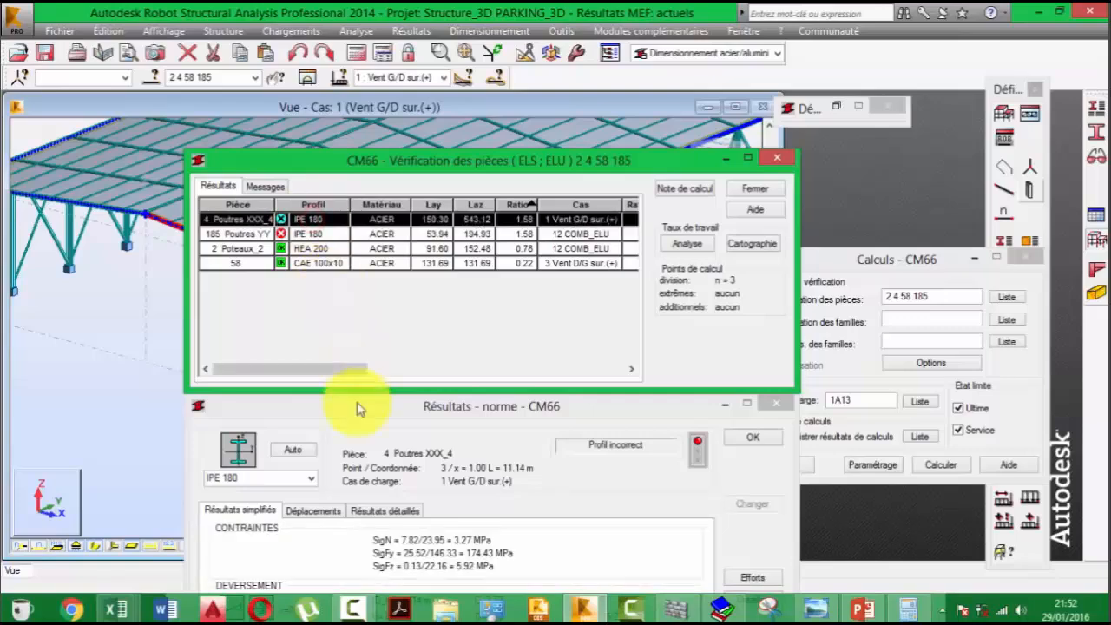
pyautogui.moveTo(368, 408); pyautogui.dragTo(574, 185)
pyautogui.click(583, 235)
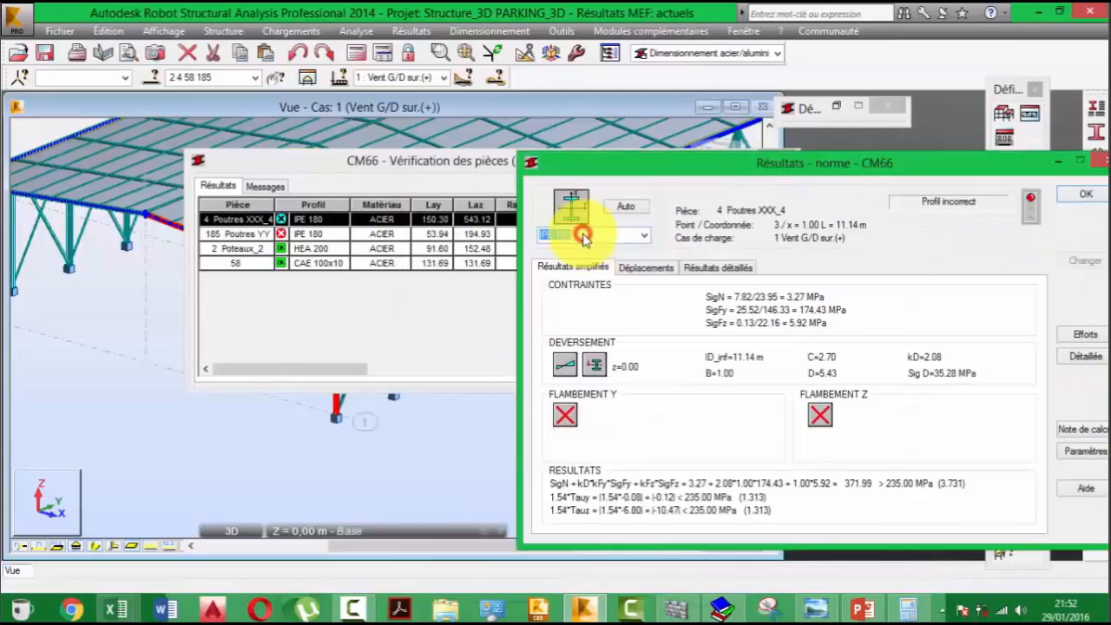
pyautogui.doubleClick(583, 235)
pyautogui.press('BackSpace')
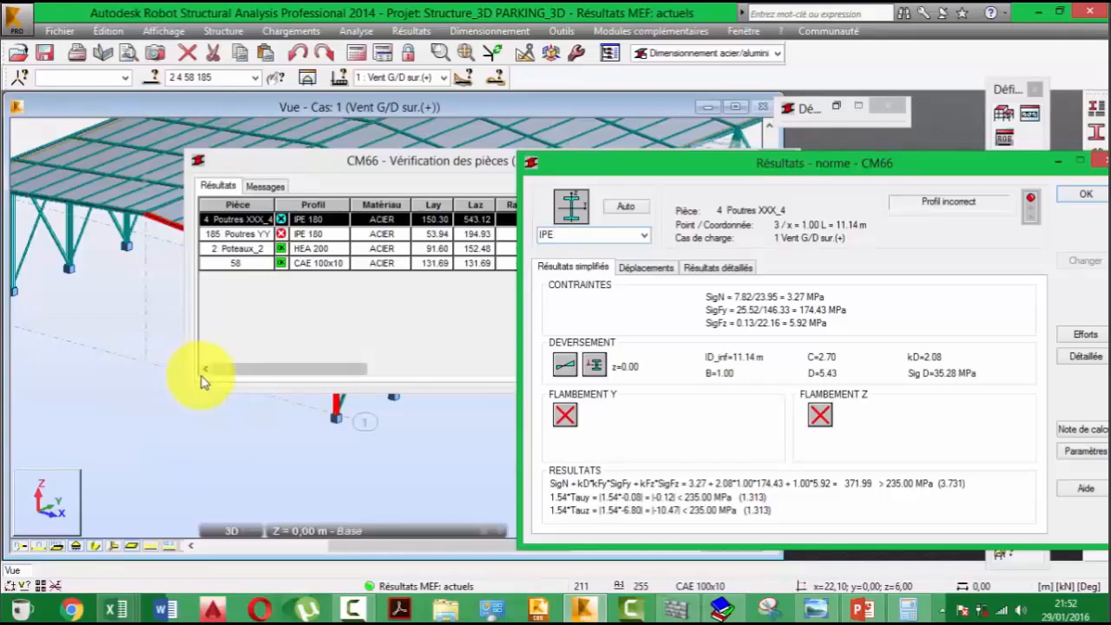
pyautogui.write('220')
pyautogui.press('Return')
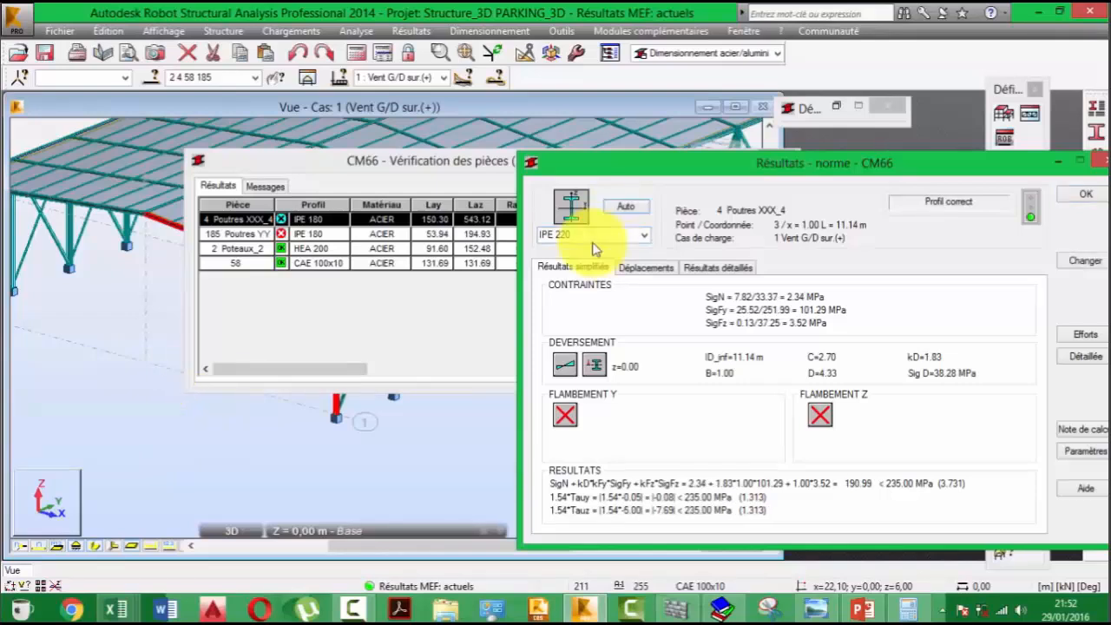
pyautogui.doubleClick(570, 236)
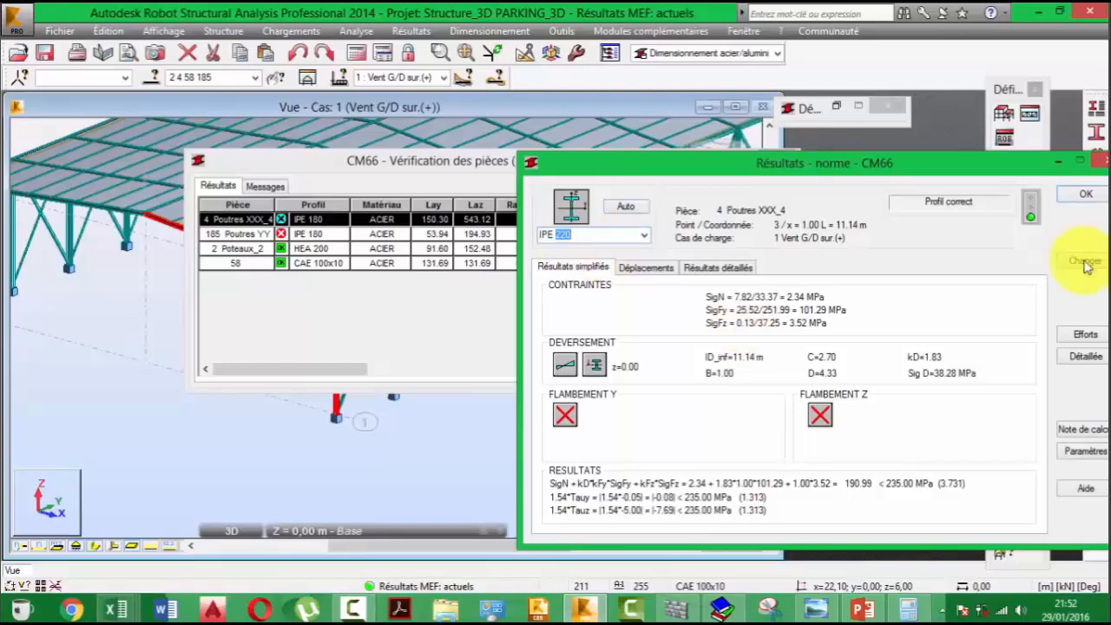
pyautogui.moveTo(937, 166); pyautogui.dragTo(813, 160)
pyautogui.click(963, 260)
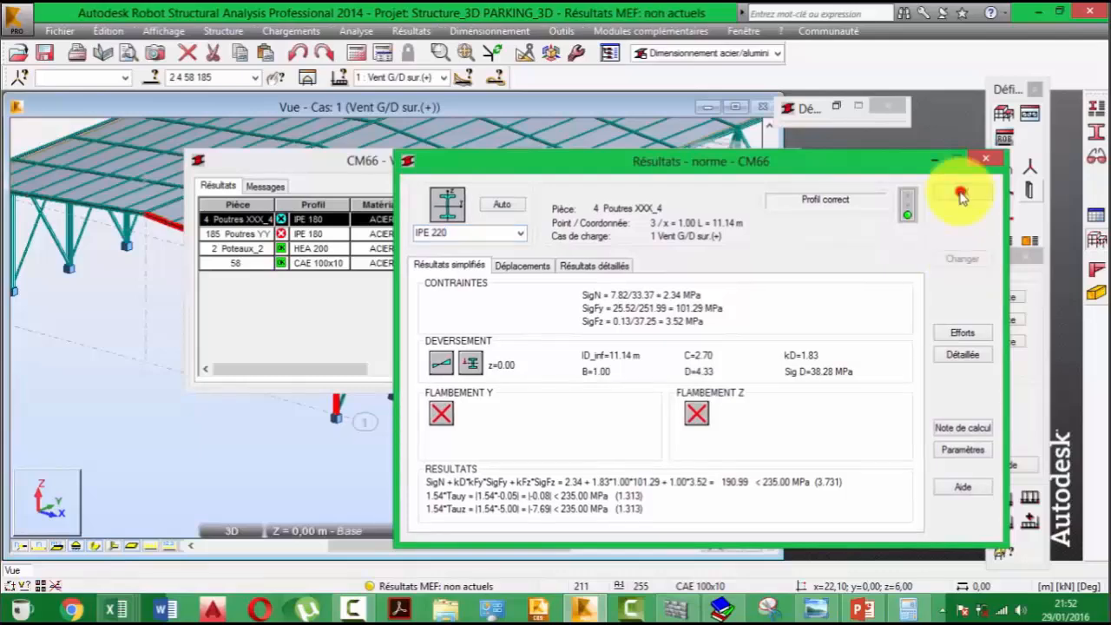
pyautogui.click(961, 194)
# - Change the section of edge beam 185 to IPE 220 and apply it to the structure
pyautogui.click(304, 234)
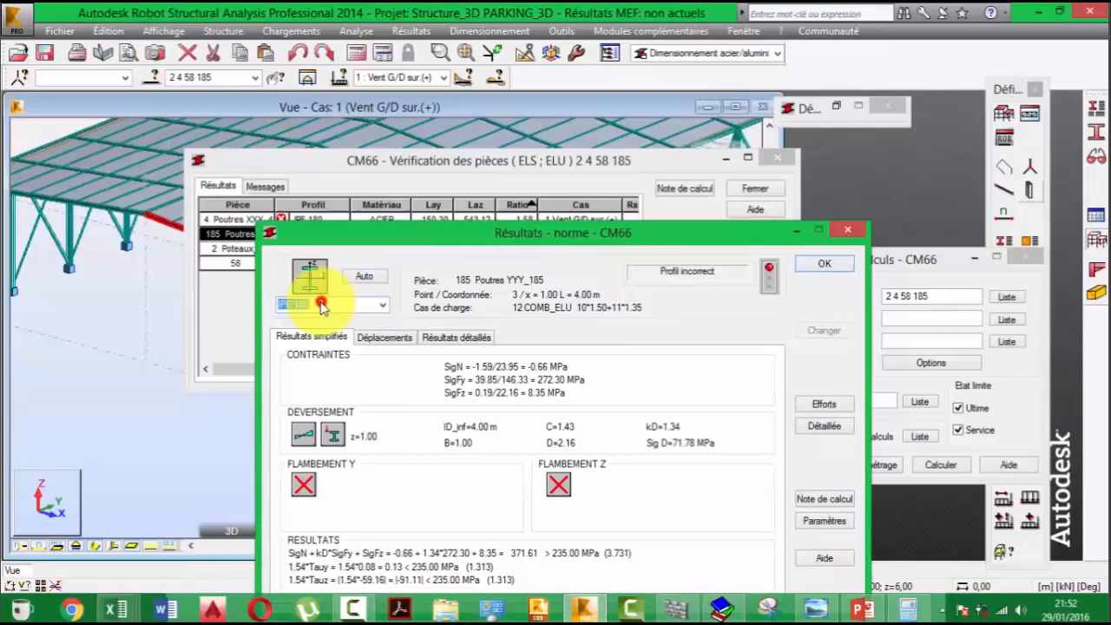
pyautogui.click(319, 303)
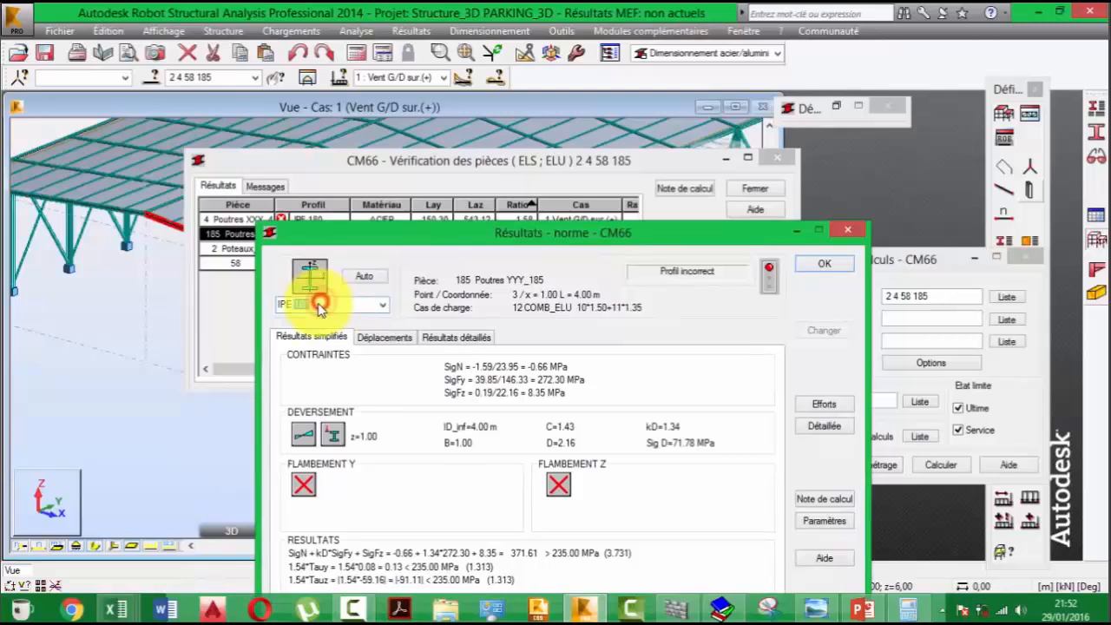
pyautogui.press('BackSpace')
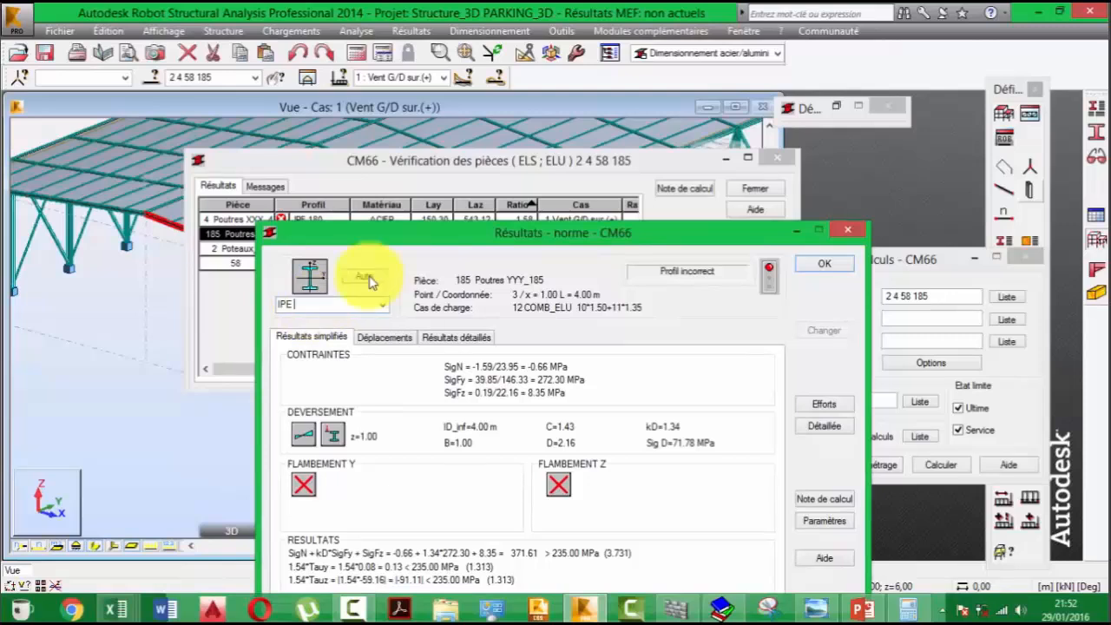
pyautogui.write('220')
pyautogui.press('Return')
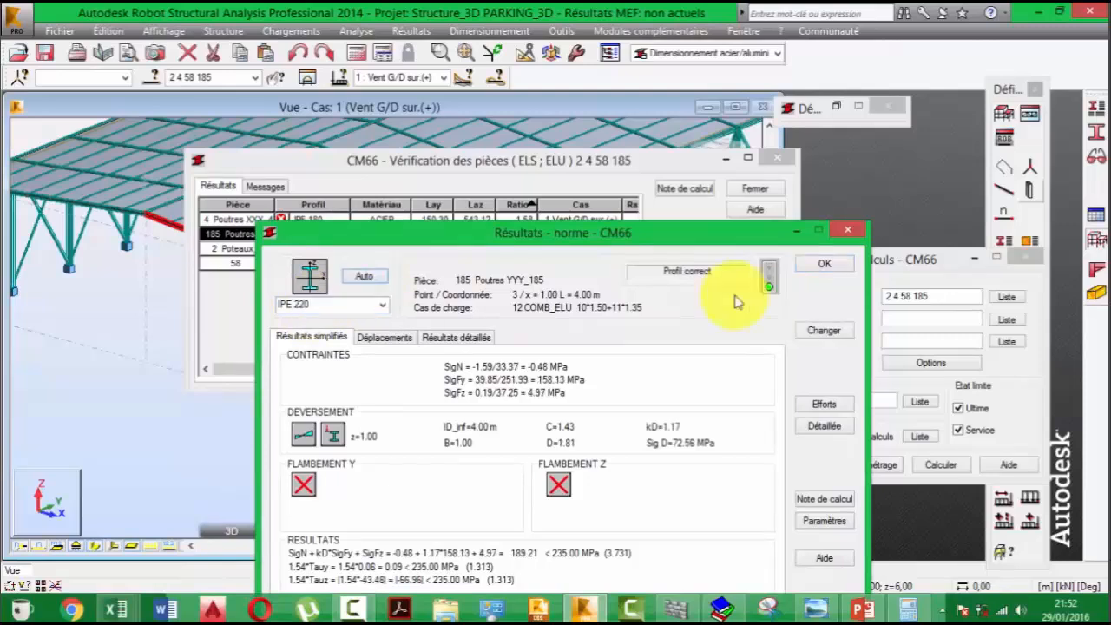
pyautogui.click(826, 328)
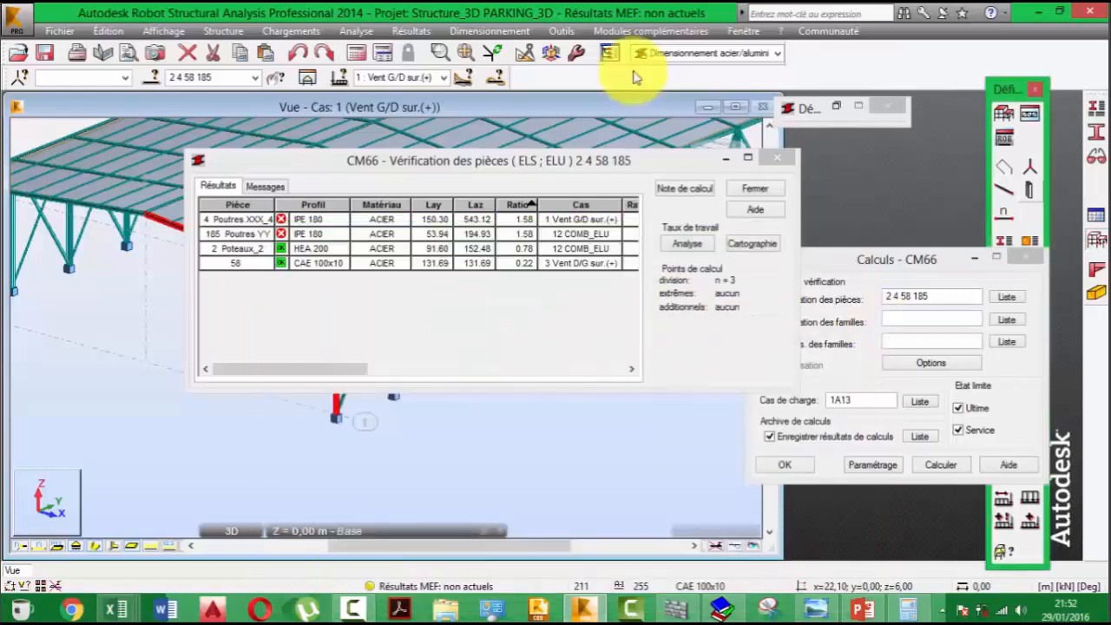
# - Recalculate the structure and rerun the CM66 verification of members 2, 4, 58 and 185, checking edge beam 185
pyautogui.click(355, 54)
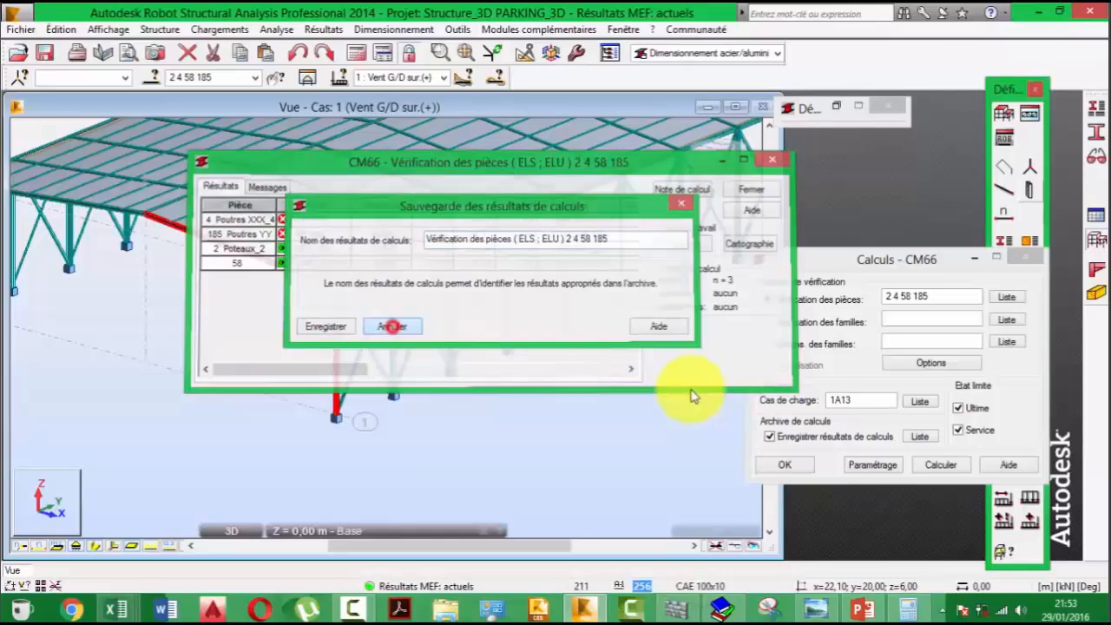
pyautogui.click(942, 466)
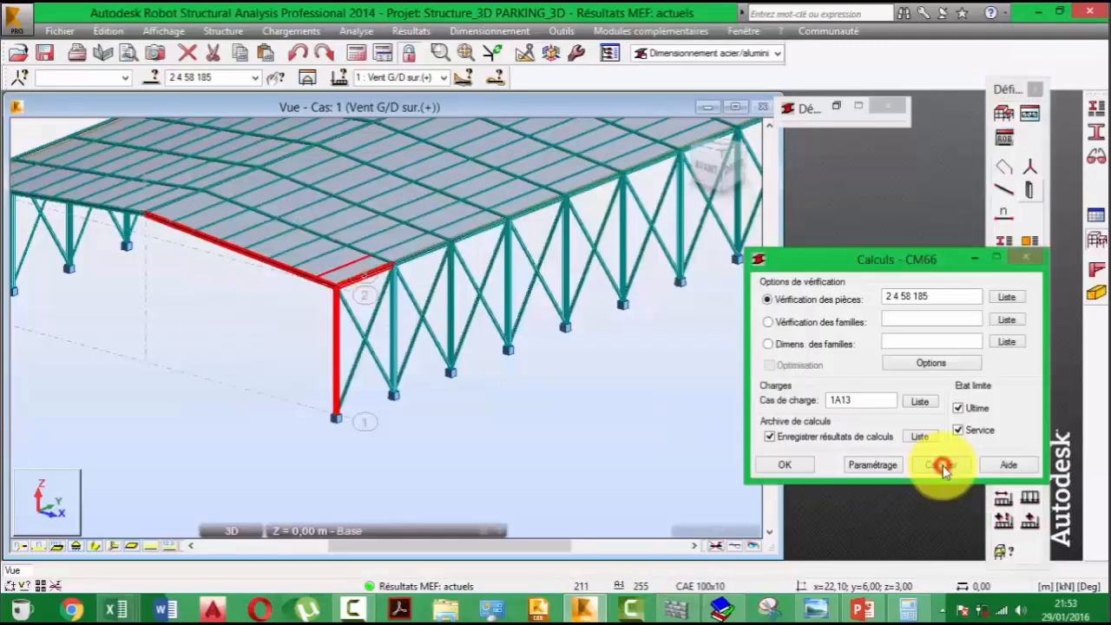
pyautogui.click(37, 130)
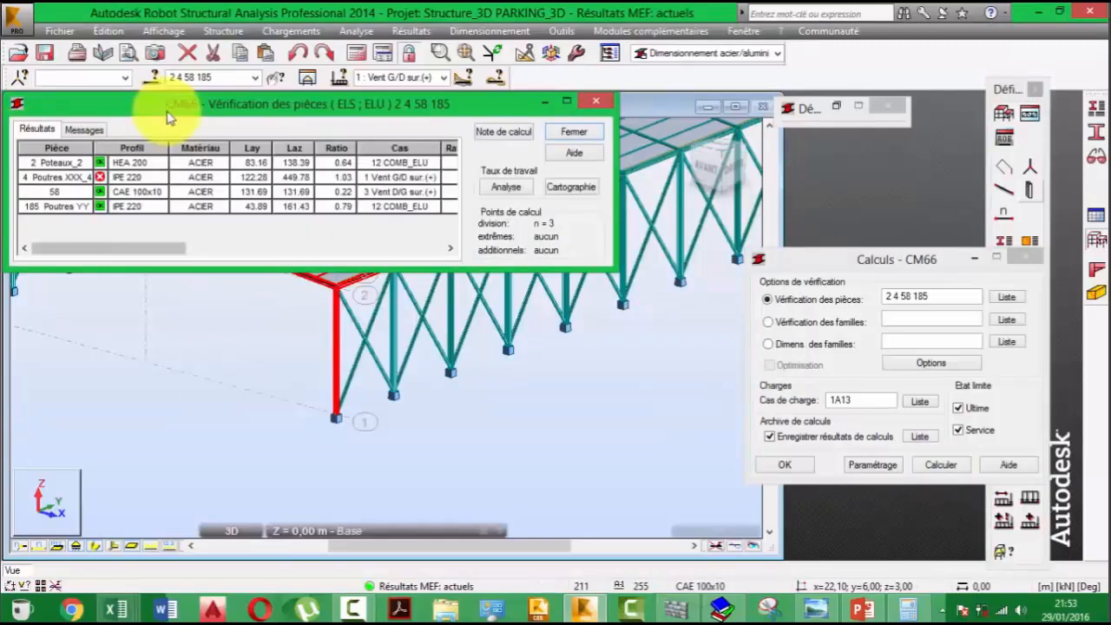
pyautogui.moveTo(174, 106); pyautogui.dragTo(649, 372)
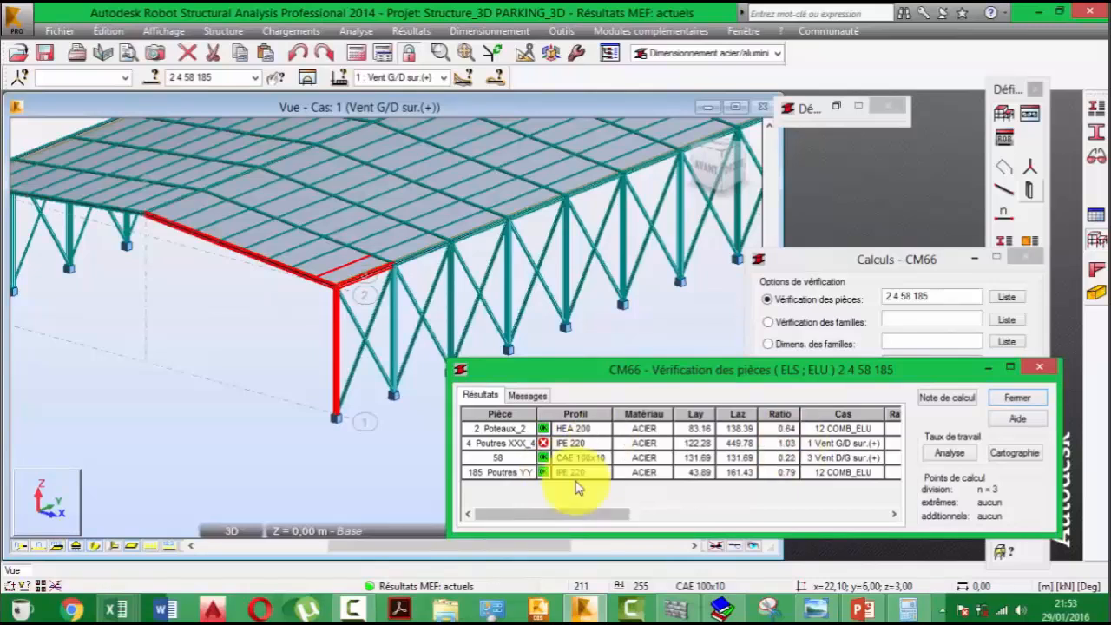
pyautogui.doubleClick(794, 472)
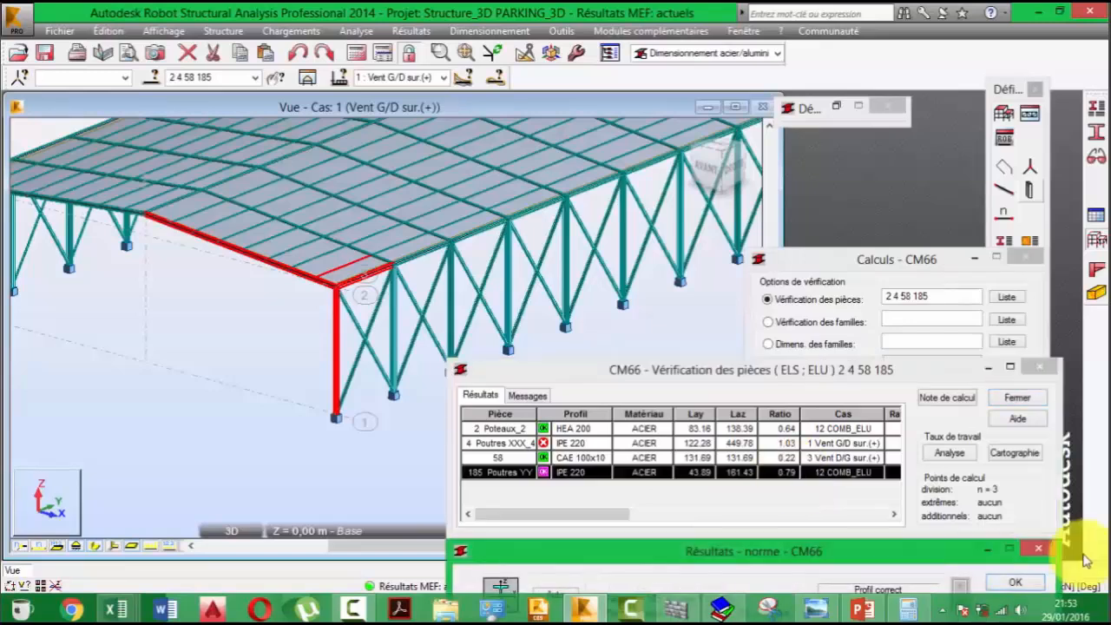
pyautogui.click(1037, 547)
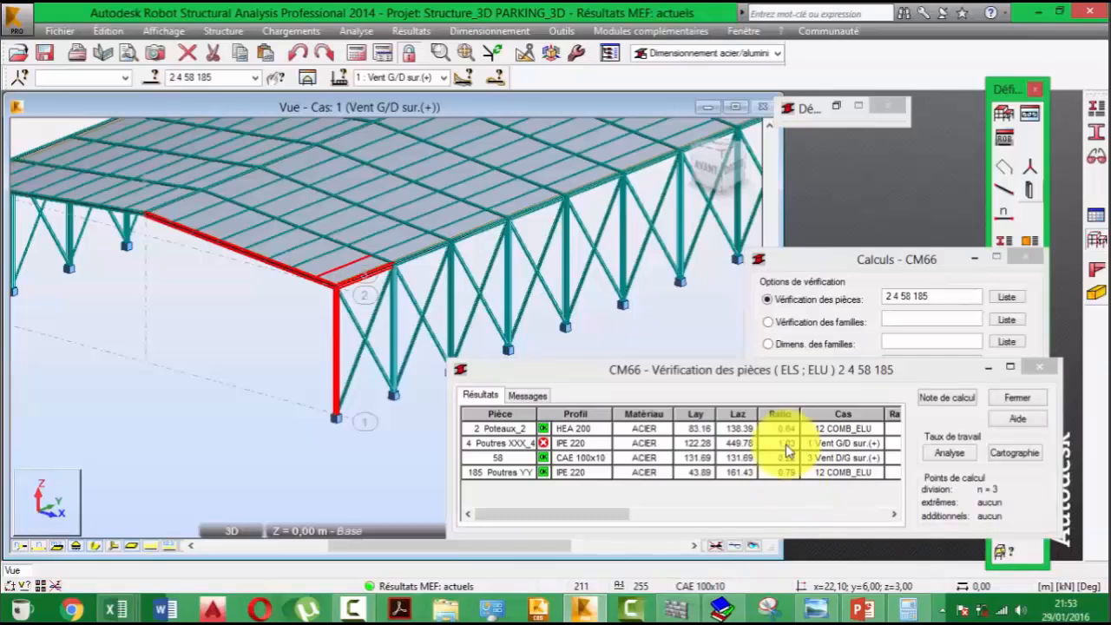
# - Change the section of roof beam 4 to IPE 240 and rerun the CM66 member verification on the recalculated structure
pyautogui.click(586, 446)
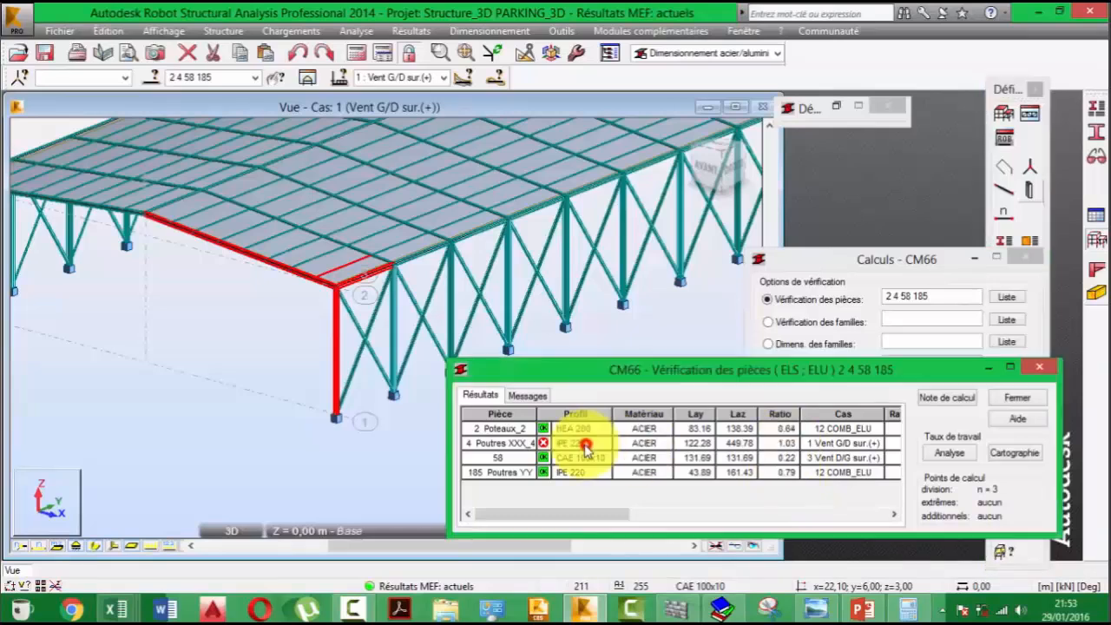
pyautogui.doubleClick(586, 446)
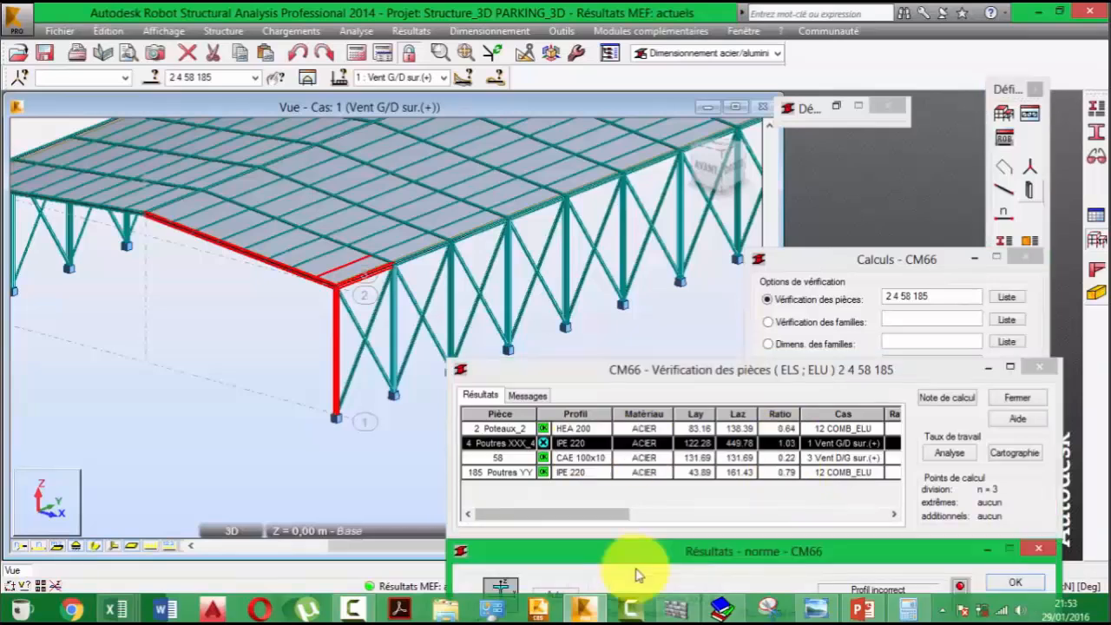
pyautogui.moveTo(637, 574); pyautogui.dragTo(428, 176)
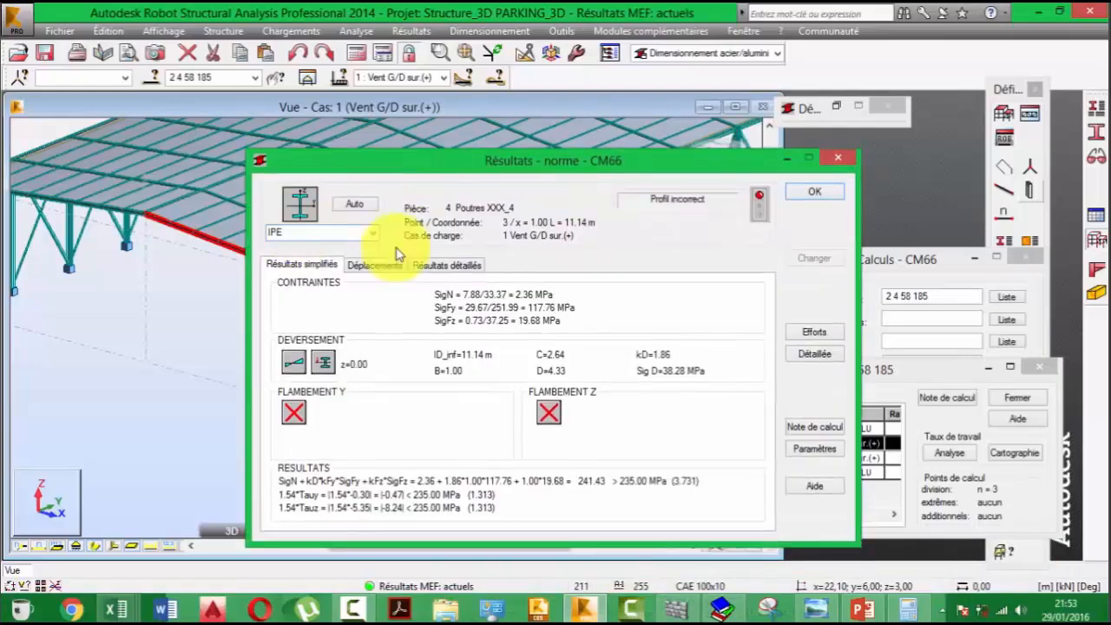
pyautogui.click(355, 204)
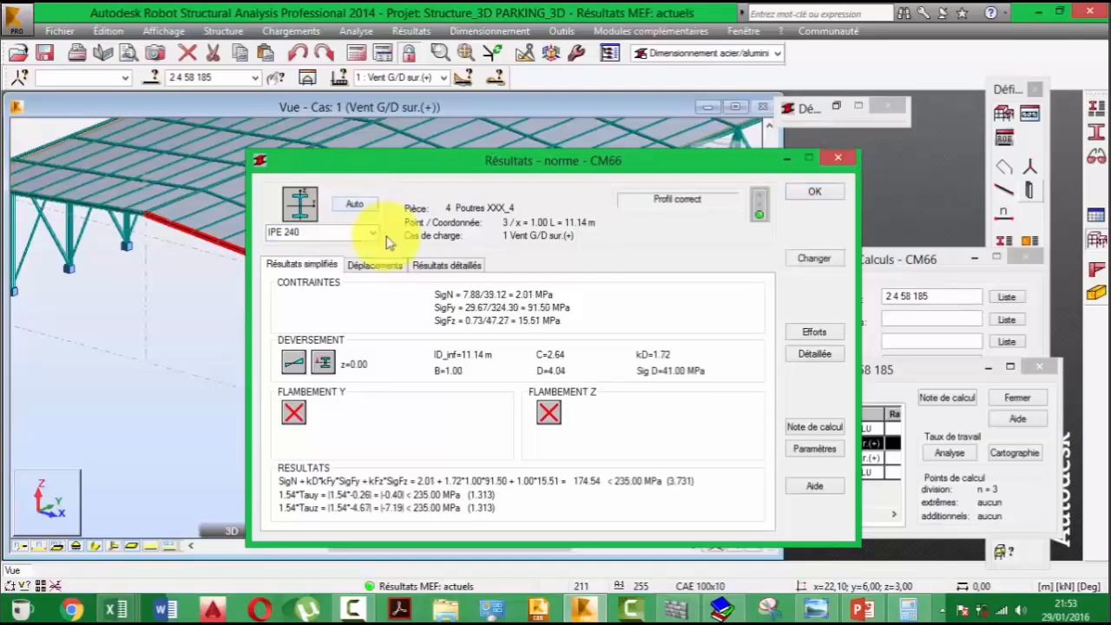
pyautogui.click(821, 257)
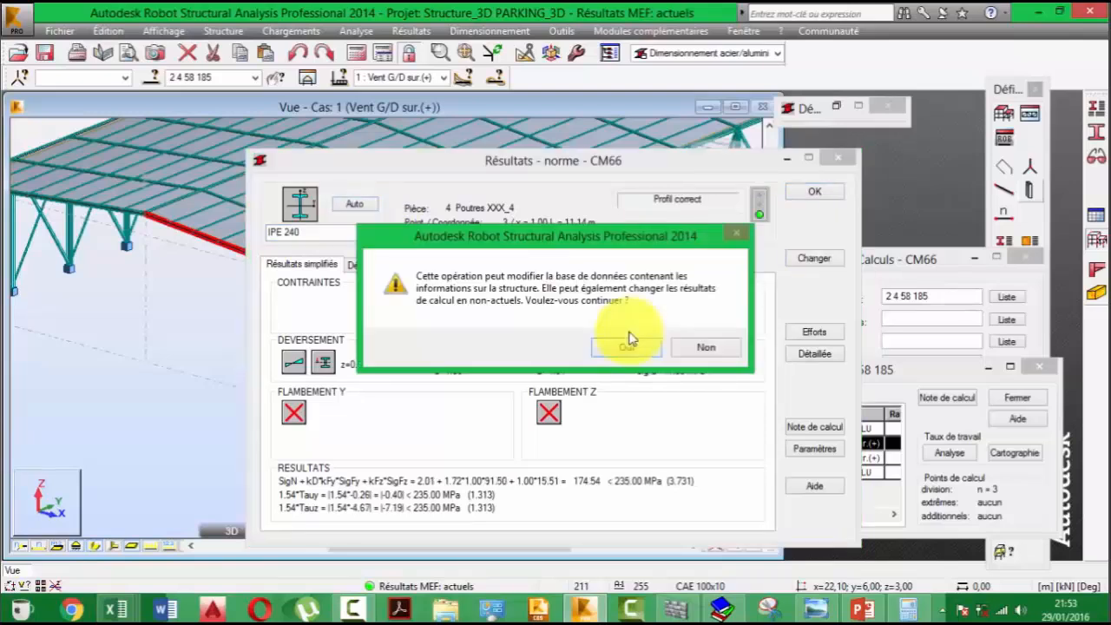
pyautogui.click(626, 345)
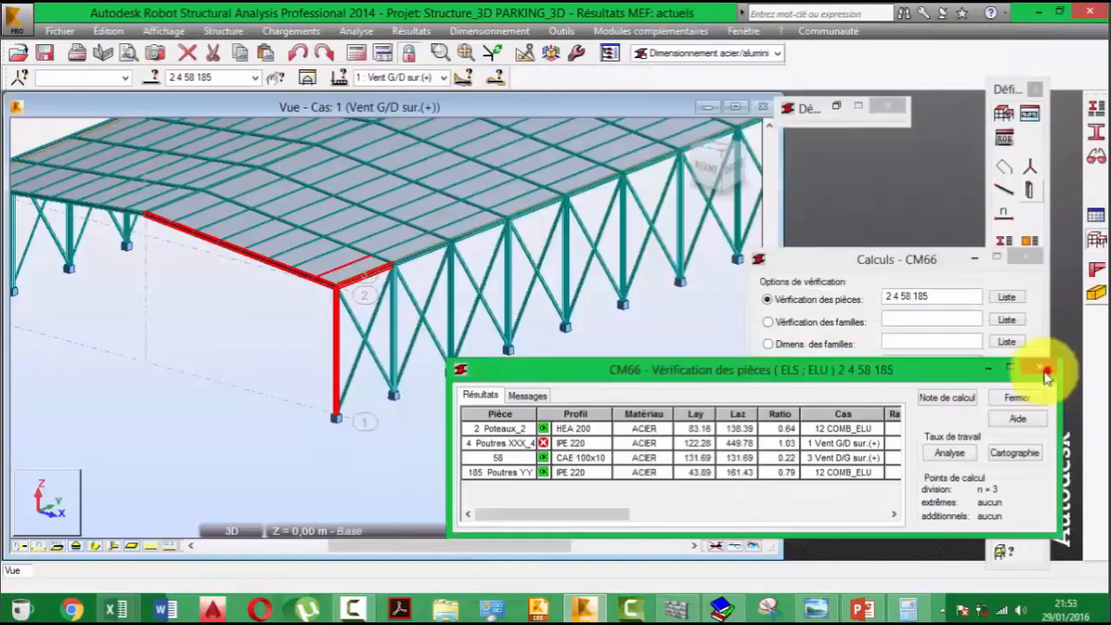
pyautogui.click(1045, 371)
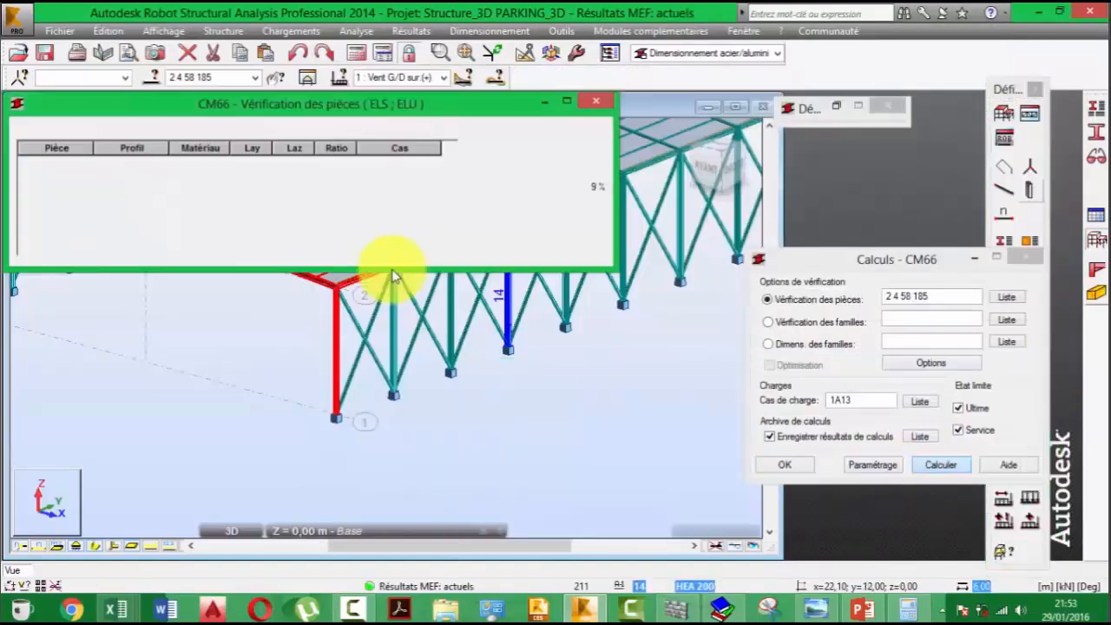
pyautogui.click(28, 128)
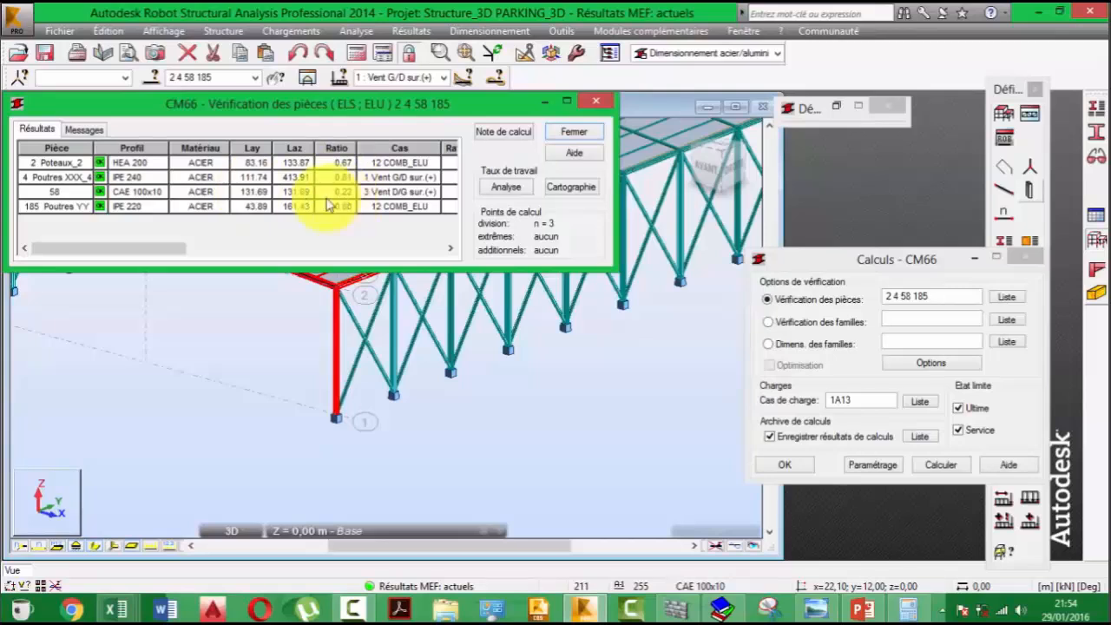
# - Open the detailed results of purlin 58 and try a CAE 90x7 section for it
pyautogui.click(142, 192)
pyautogui.doubleClick(142, 192)
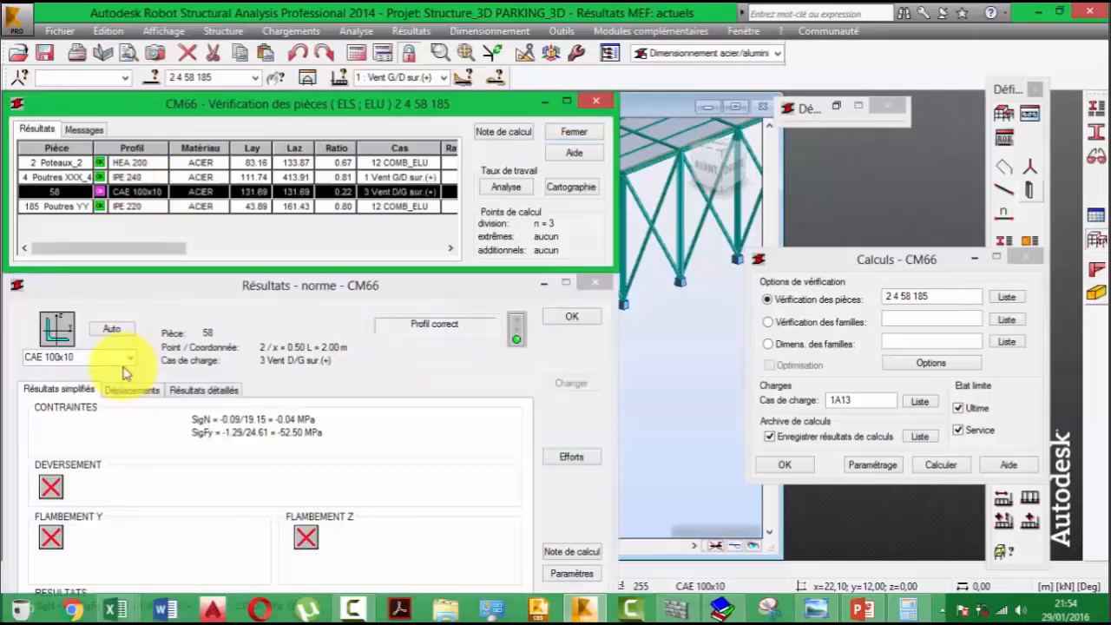
pyautogui.click(83, 359)
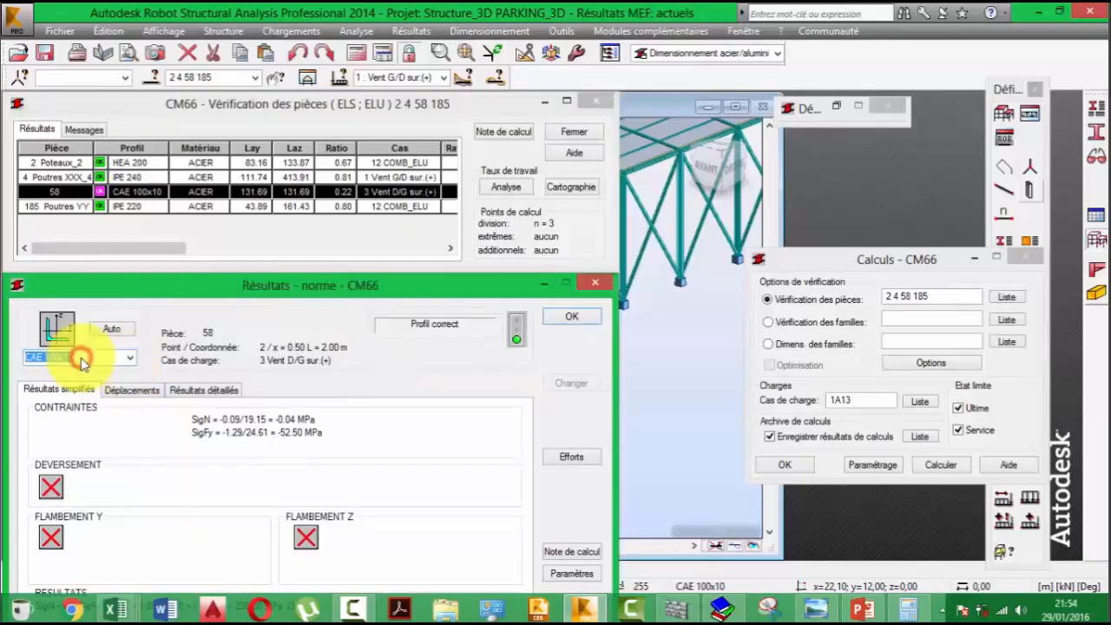
pyautogui.click(83, 361)
pyautogui.press('BackSpace')
pyautogui.press('BackSpace')
pyautogui.press('BackSpace')
pyautogui.press('BackSpace')
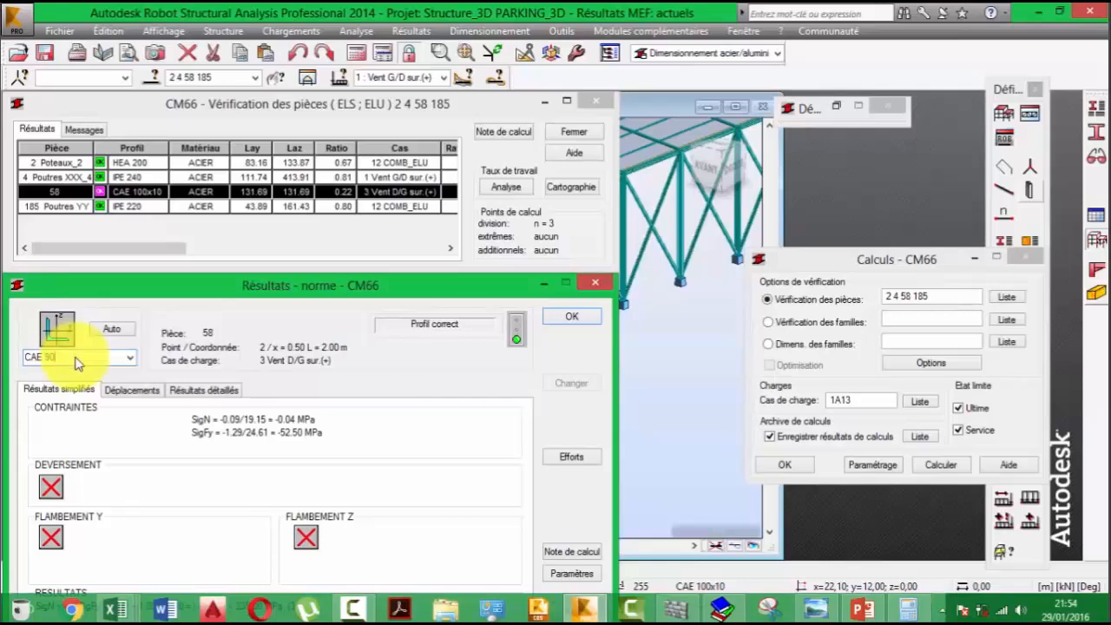
pyautogui.write('x7')
# - Set the section of purlin 58 to CAE 60x7 and apply the change to the structure
pyautogui.moveTo(87, 356); pyautogui.dragTo(48, 367)
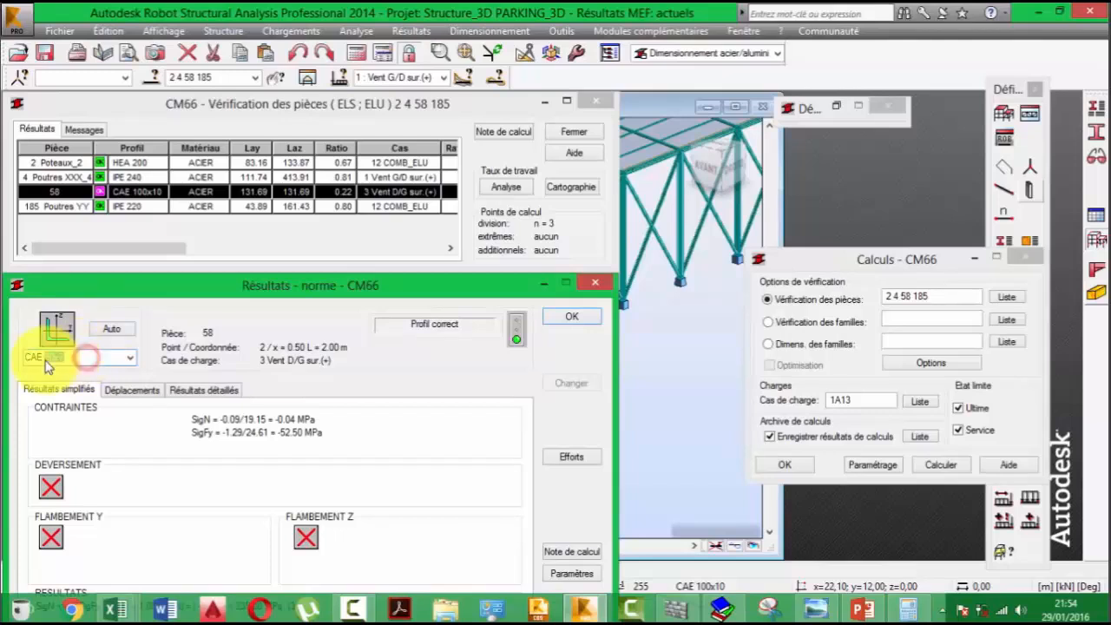
pyautogui.press('BackSpace')
pyautogui.click(111, 329)
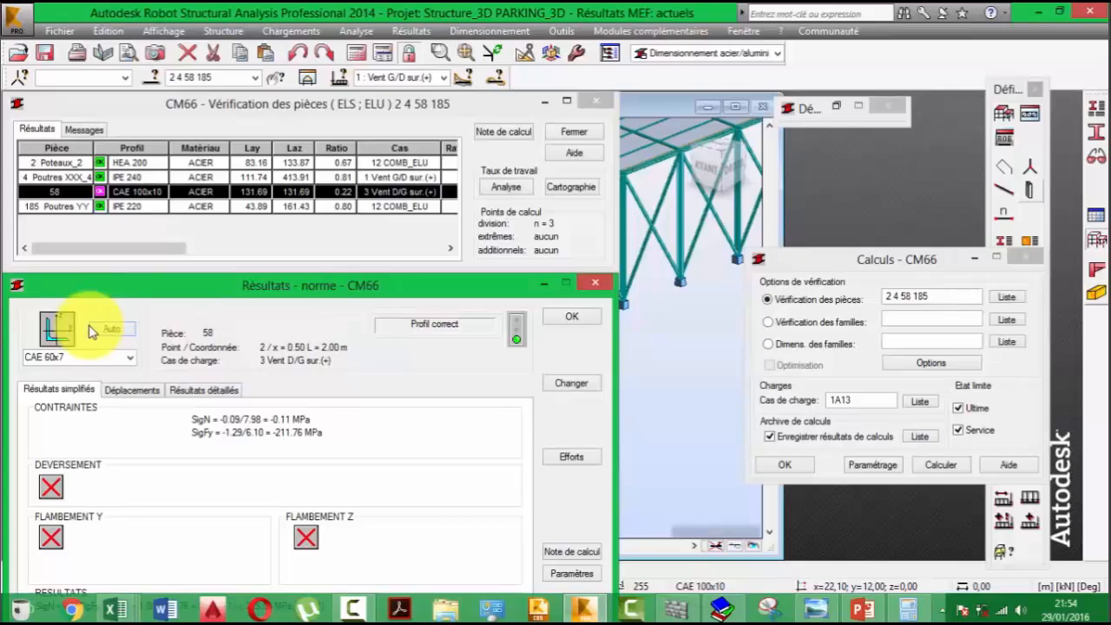
pyautogui.click(57, 359)
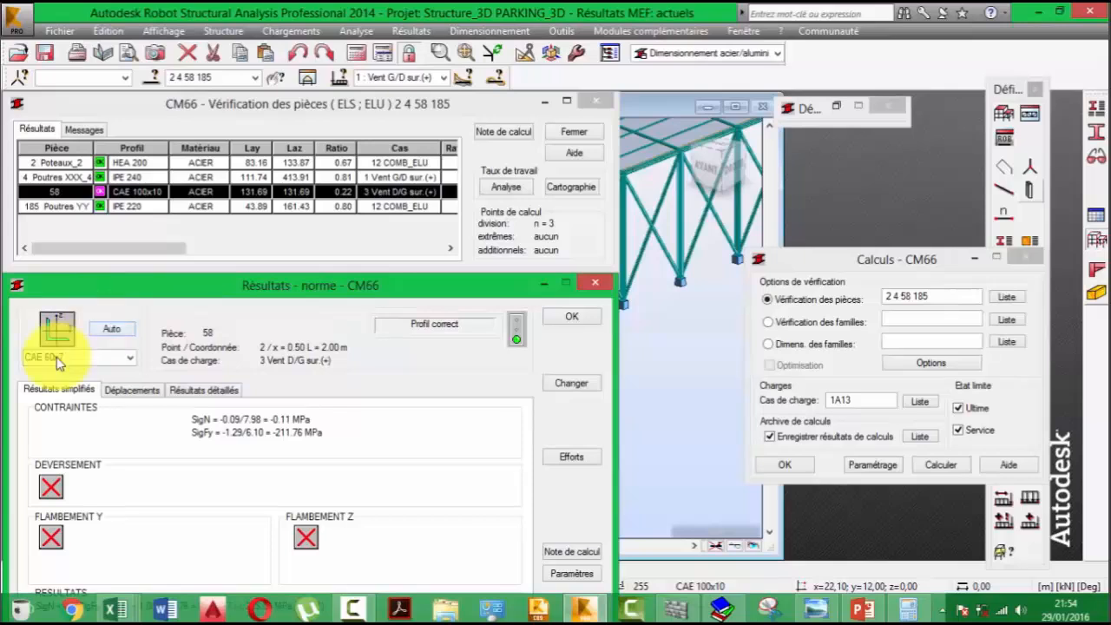
pyautogui.click(581, 383)
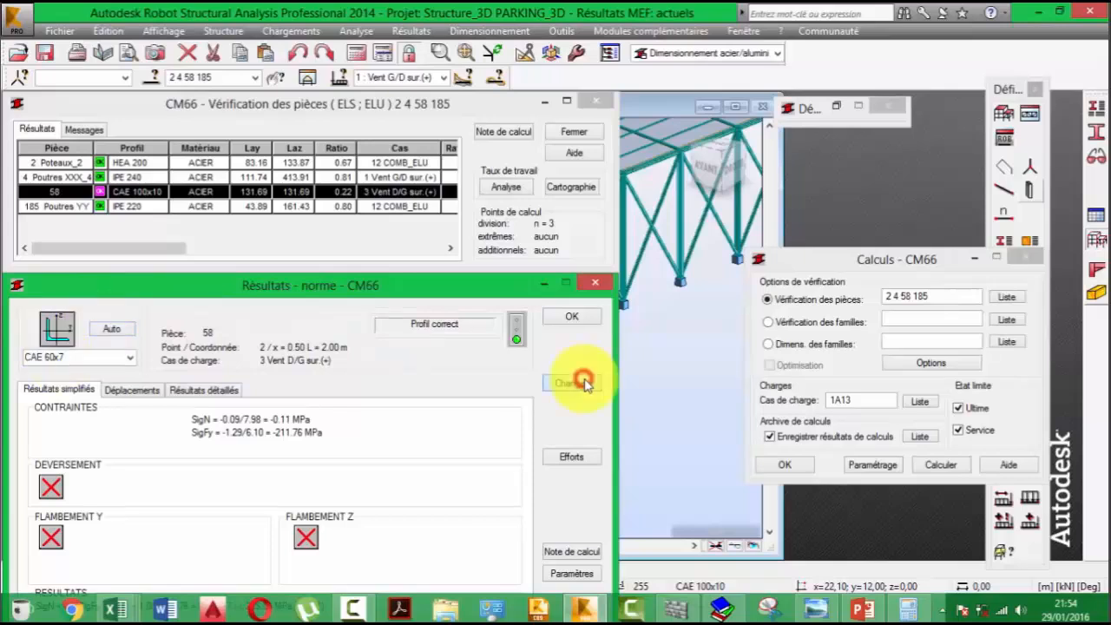
# - Recalculate the structure, discard the old verification results and rerun the CM66 verification of members 2, 4, 58 and 185
pyautogui.click(353, 52)
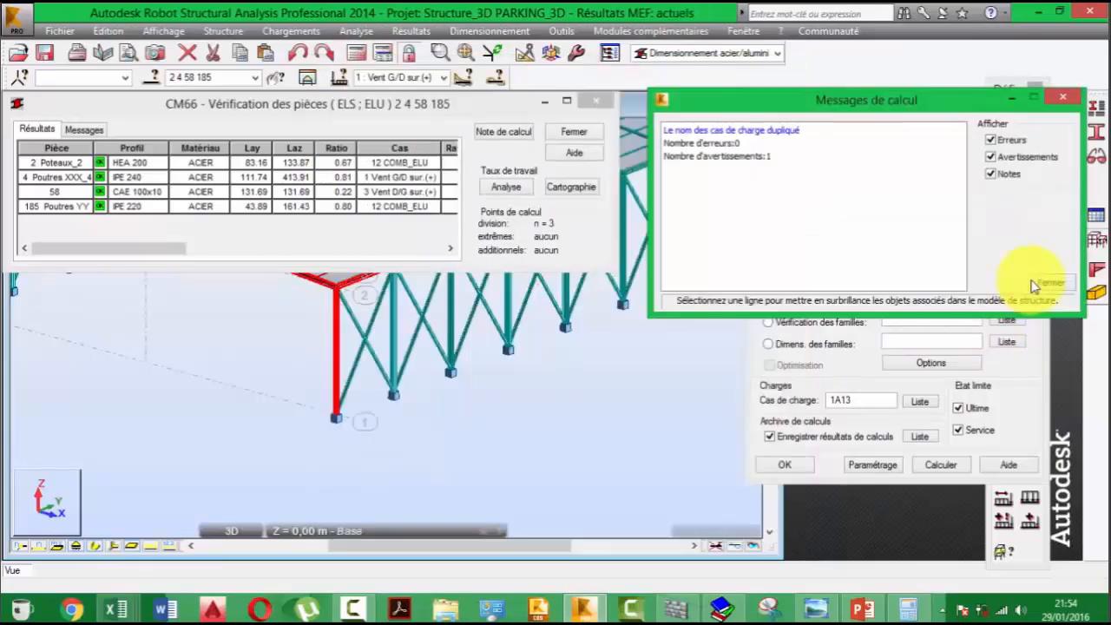
pyautogui.click(1034, 284)
pyautogui.click(596, 100)
pyautogui.click(213, 239)
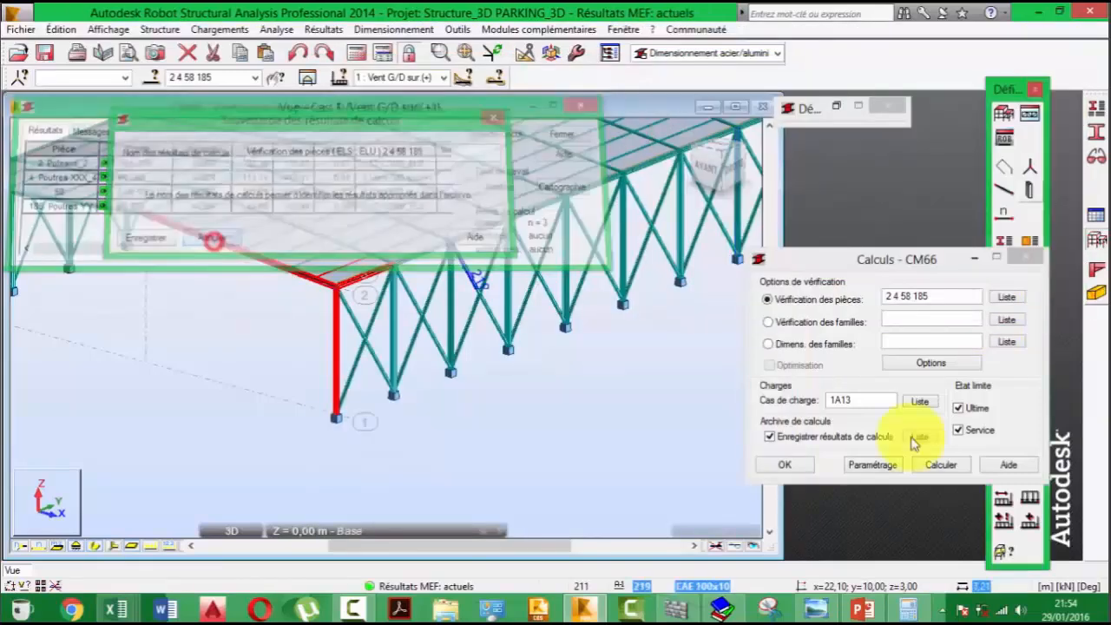
pyautogui.click(955, 465)
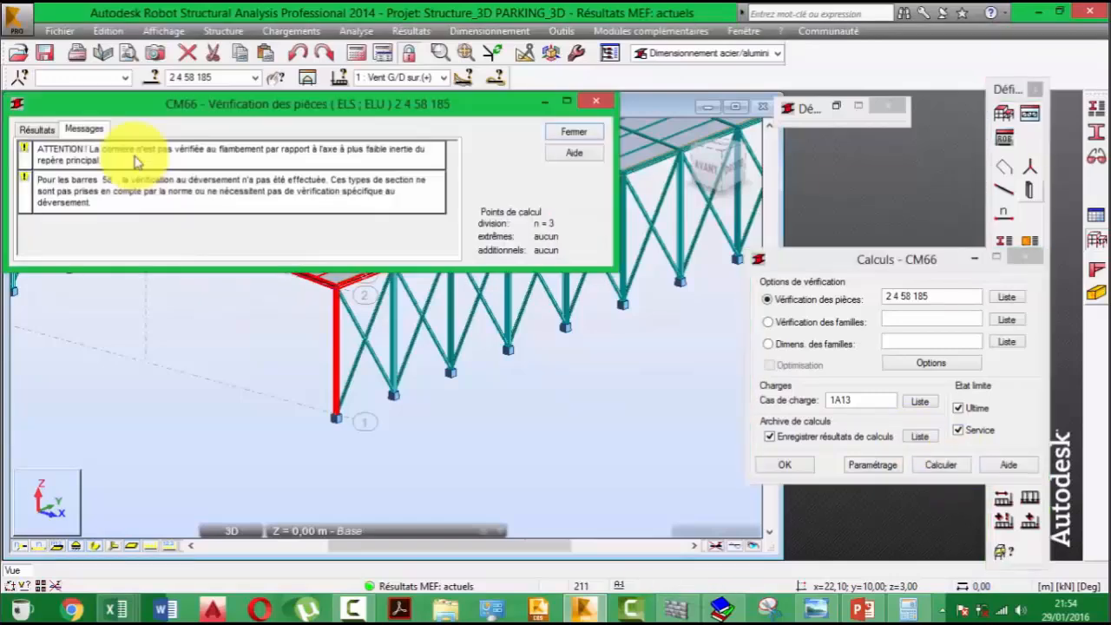
pyautogui.click(39, 129)
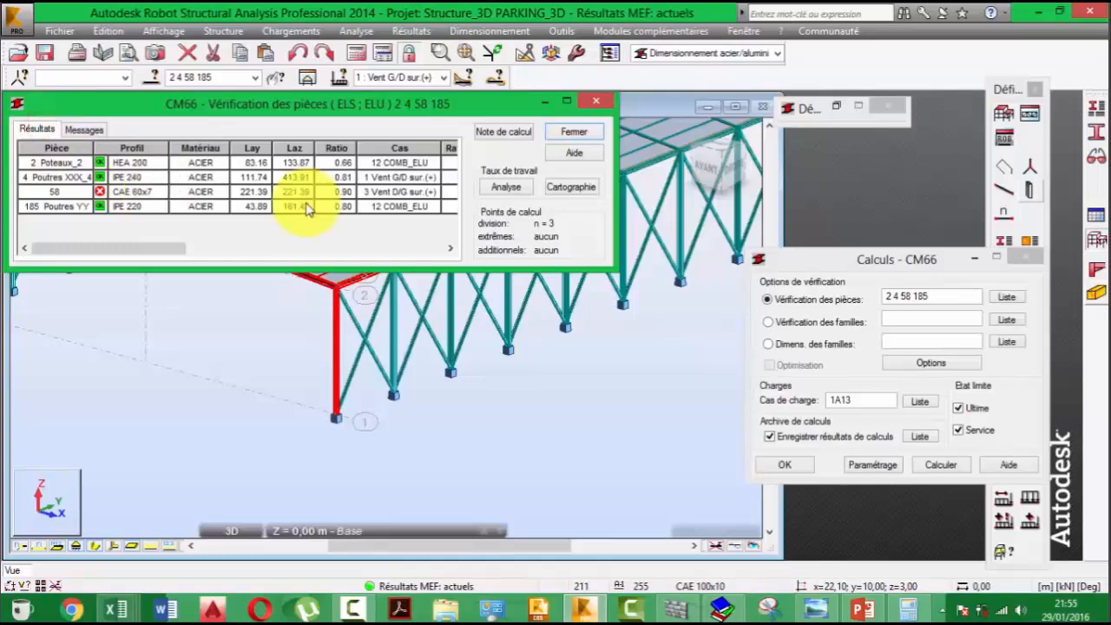
# - Try another CAE section for purlin 58 in its detailed results and close them without applying a change
pyautogui.click(122, 193)
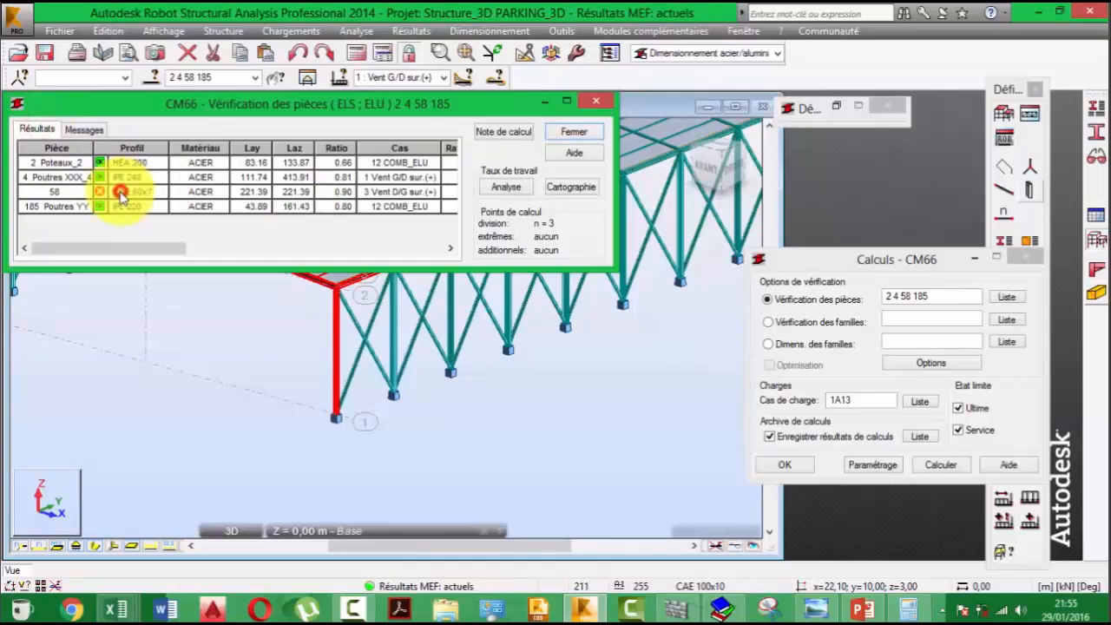
pyautogui.doubleClick(120, 191)
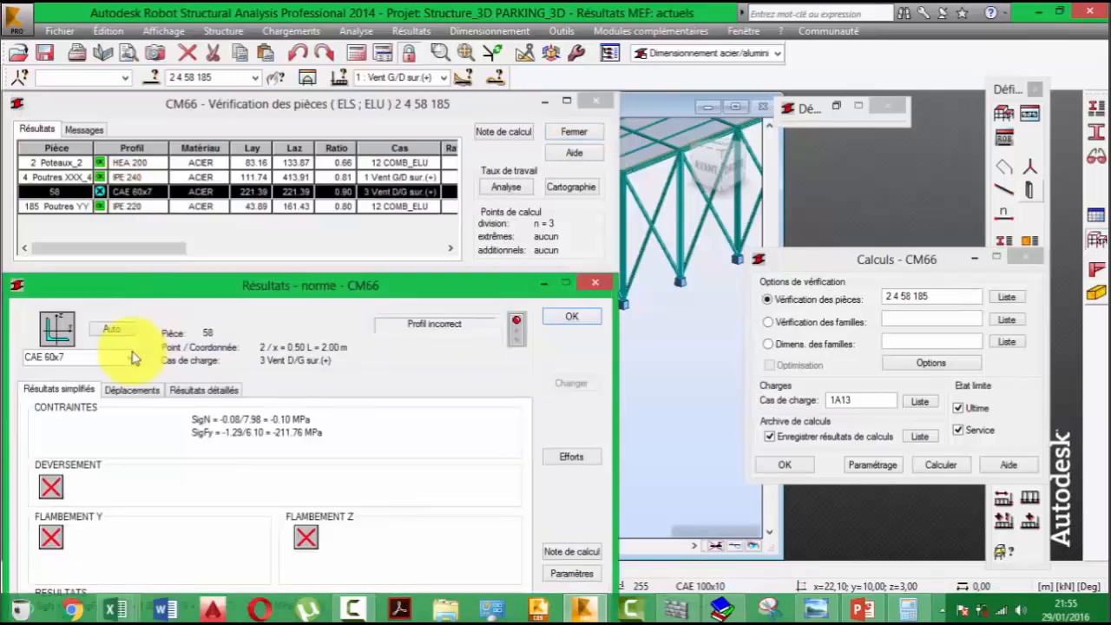
pyautogui.click(78, 358)
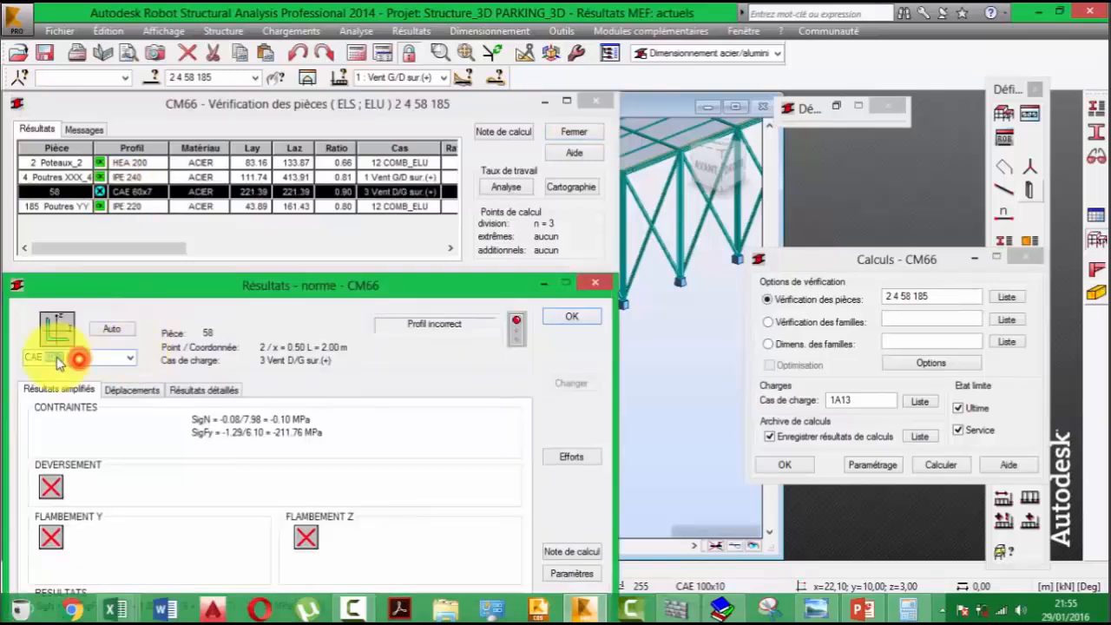
pyautogui.click(111, 328)
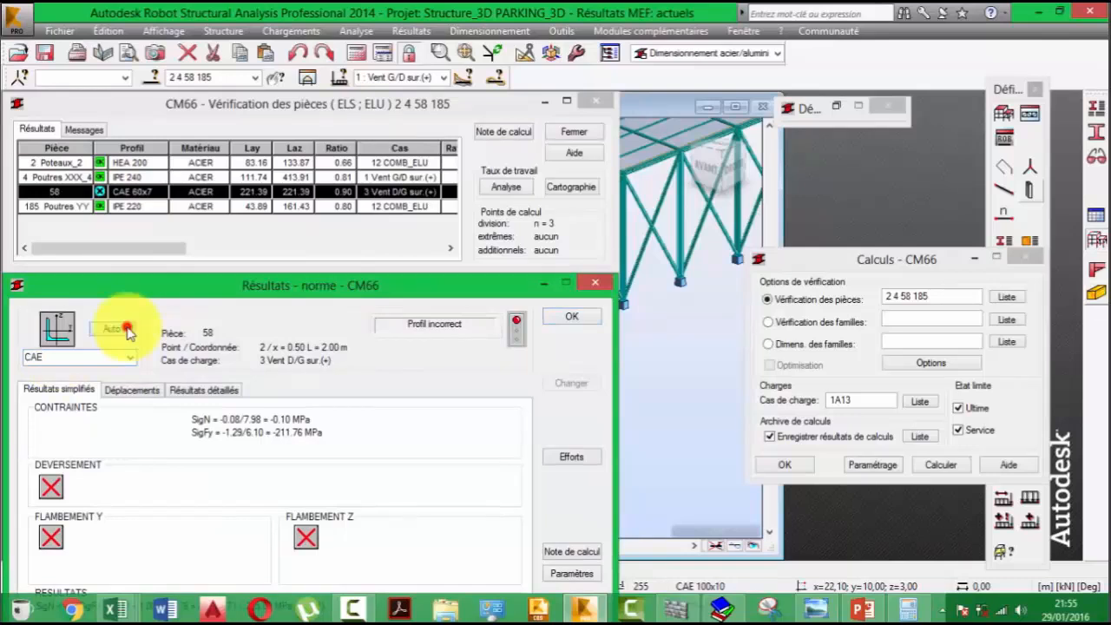
pyautogui.click(570, 319)
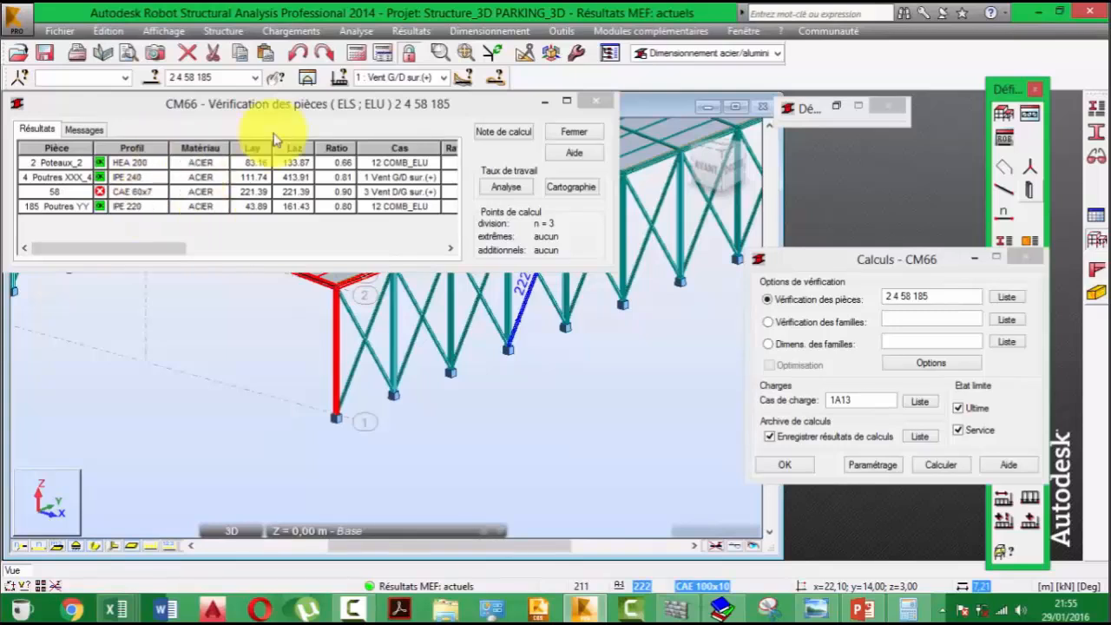
# - Move the member verification window off the modelled frame and close it without saving the results
pyautogui.click(307, 110)
pyautogui.moveTo(307, 110); pyautogui.dragTo(390, 353)
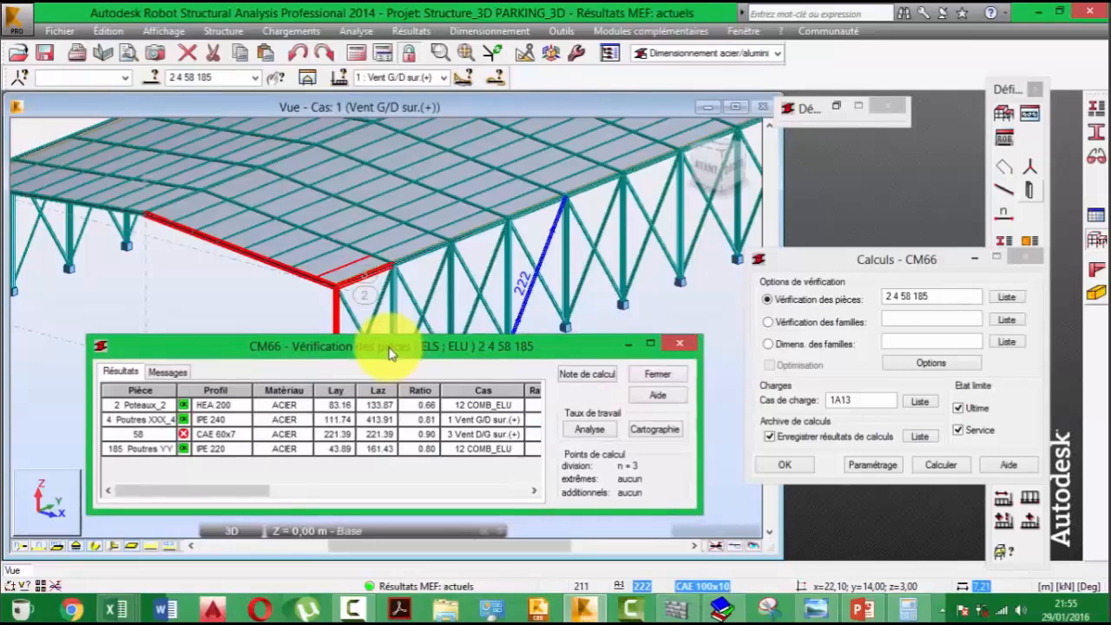
pyautogui.moveTo(389, 354); pyautogui.dragTo(399, 188)
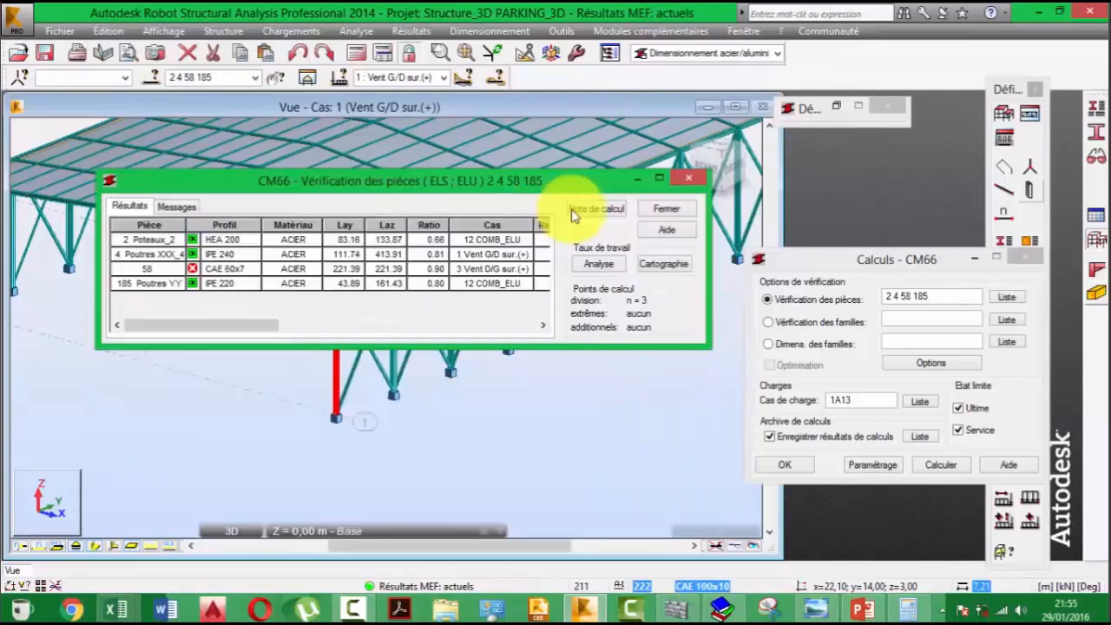
pyautogui.click(574, 211)
pyautogui.click(304, 316)
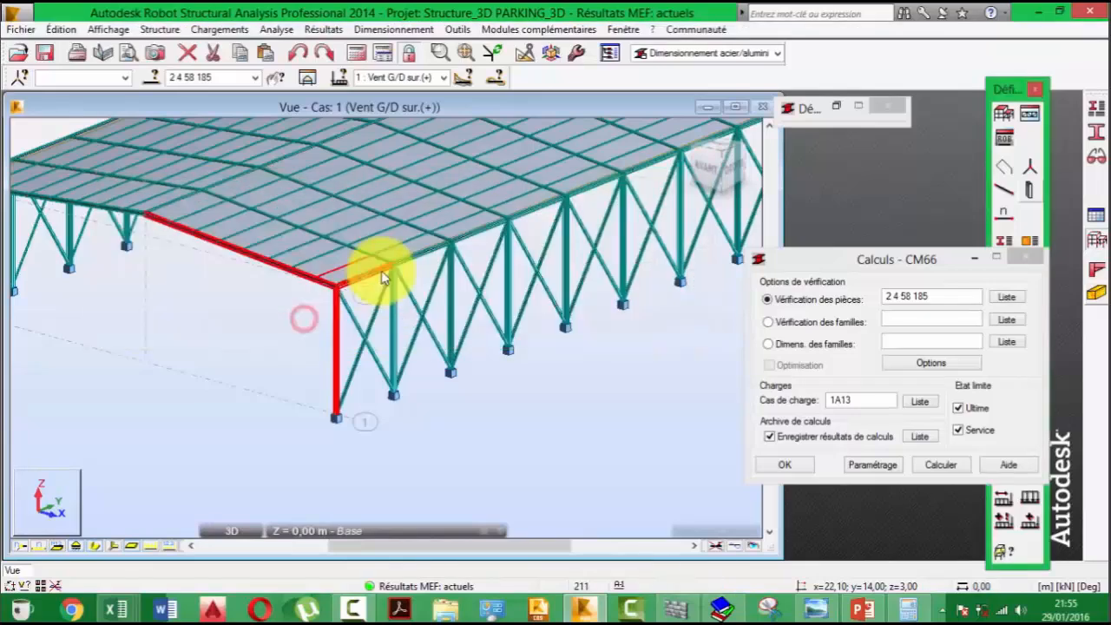
# - Inspect the corner column and its beams, clear the member selection and minimize the CM66 calculation window
pyautogui.scroll(4, 382, 276)
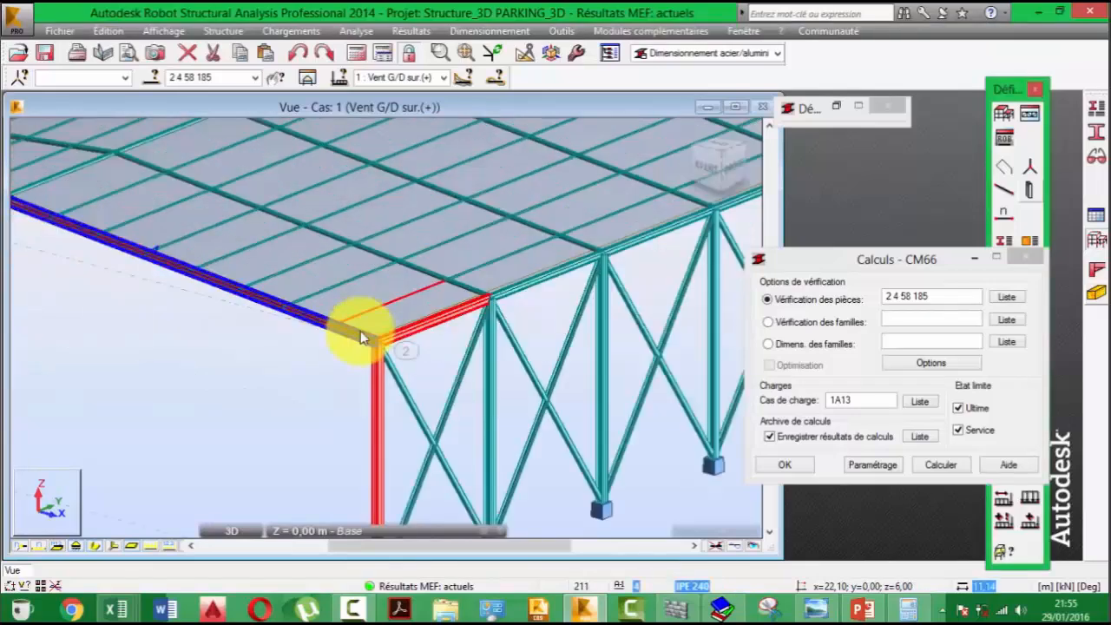
pyautogui.scroll(3, 363, 338)
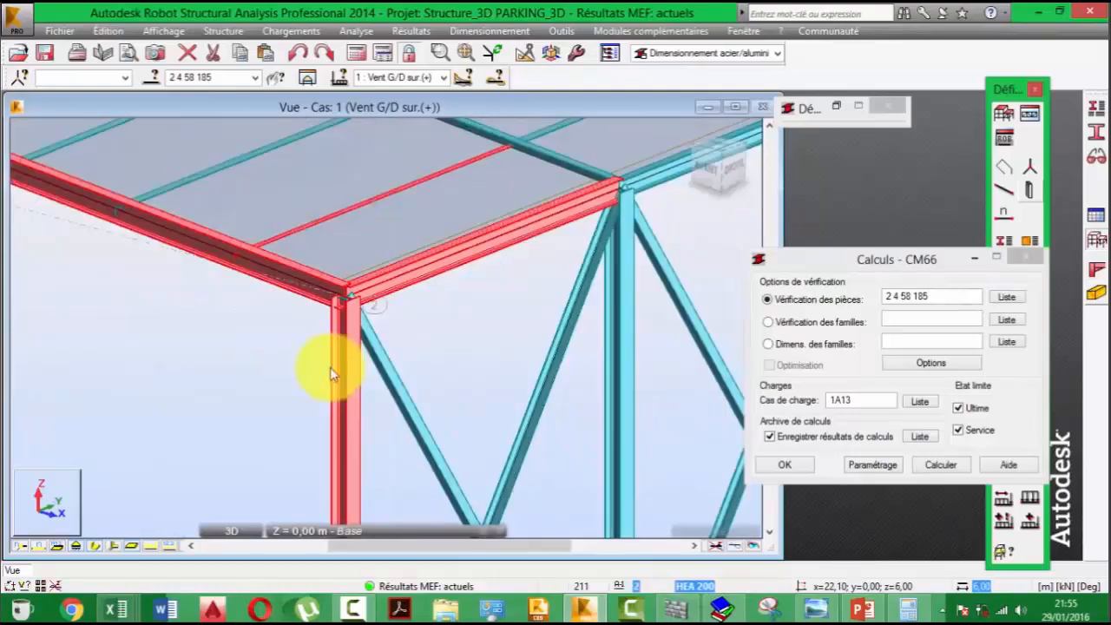
pyautogui.click(328, 369)
pyautogui.scroll(-7, 358, 321)
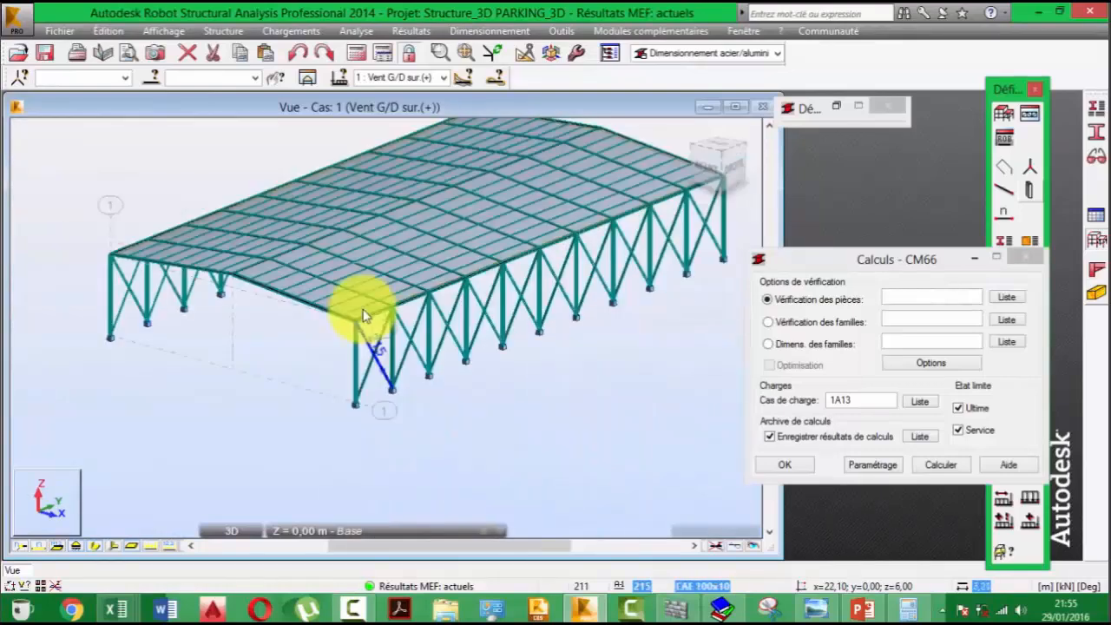
pyautogui.moveTo(364, 317); pyautogui.dragTo(354, 336, button='middle')
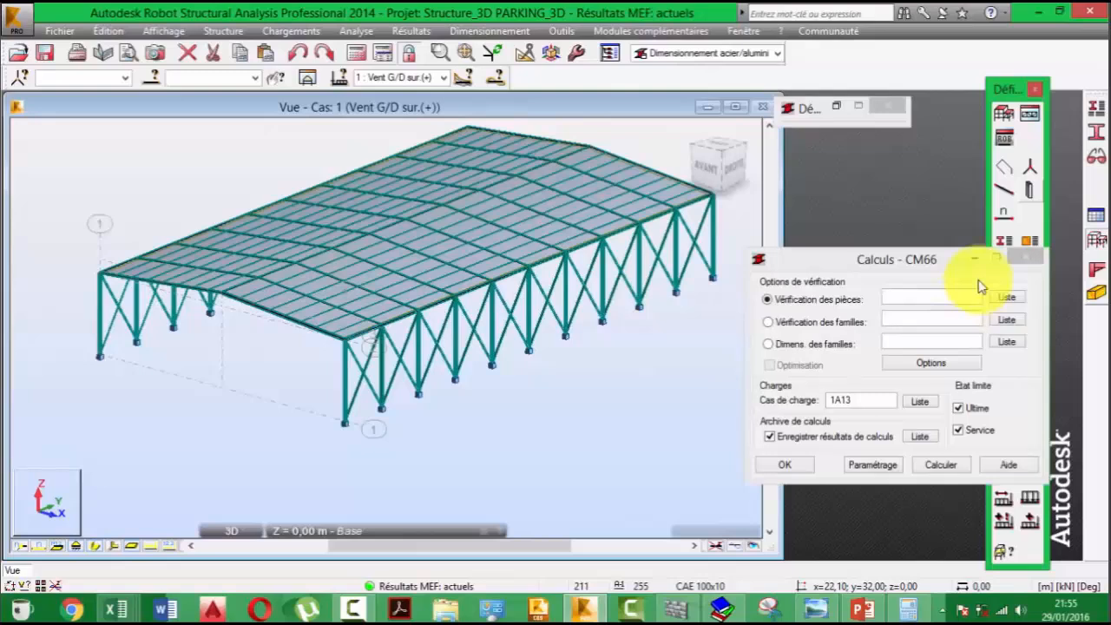
pyautogui.click(975, 258)
pyautogui.moveTo(382, 254); pyautogui.dragTo(360, 313, button='middle')
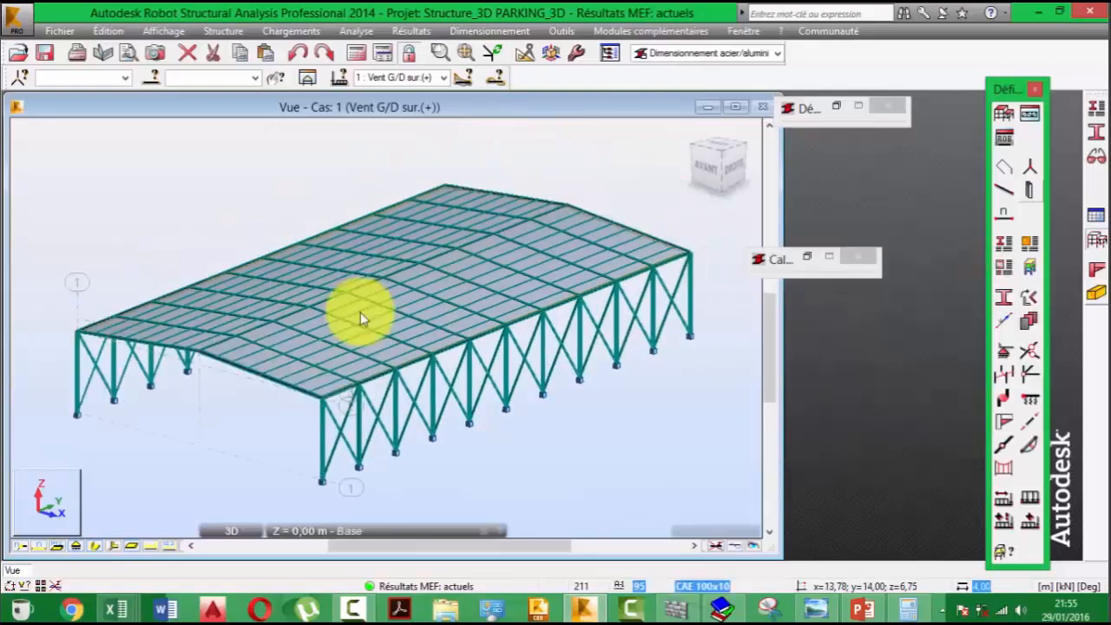